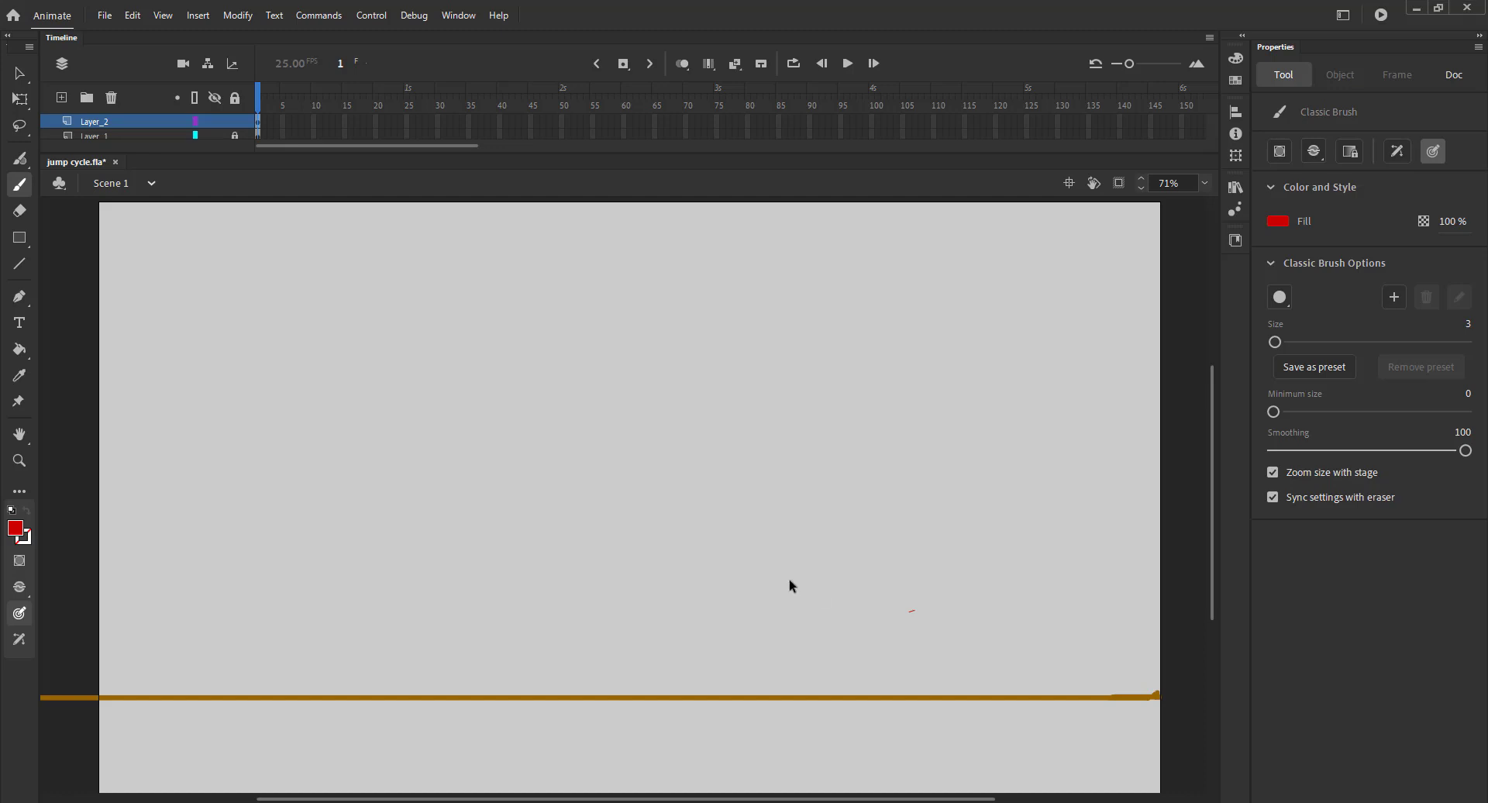
# - Clear the existing artwork on Layer_2 and brush a rough head with face guidelines and an ear above the ground line
pyautogui.hotkey('ctrl', 'a')
pyautogui.press('Delete')
pyautogui.moveTo(607, 559); pyautogui.dragTo(575, 560)
pyautogui.moveTo(612, 561)
pyautogui.mouseDown()
pyautogui.moveTo(583, 598)
pyautogui.moveTo(583, 565)
pyautogui.moveTo(568, 586)
pyautogui.moveTo(605, 597)
pyautogui.mouseUp()
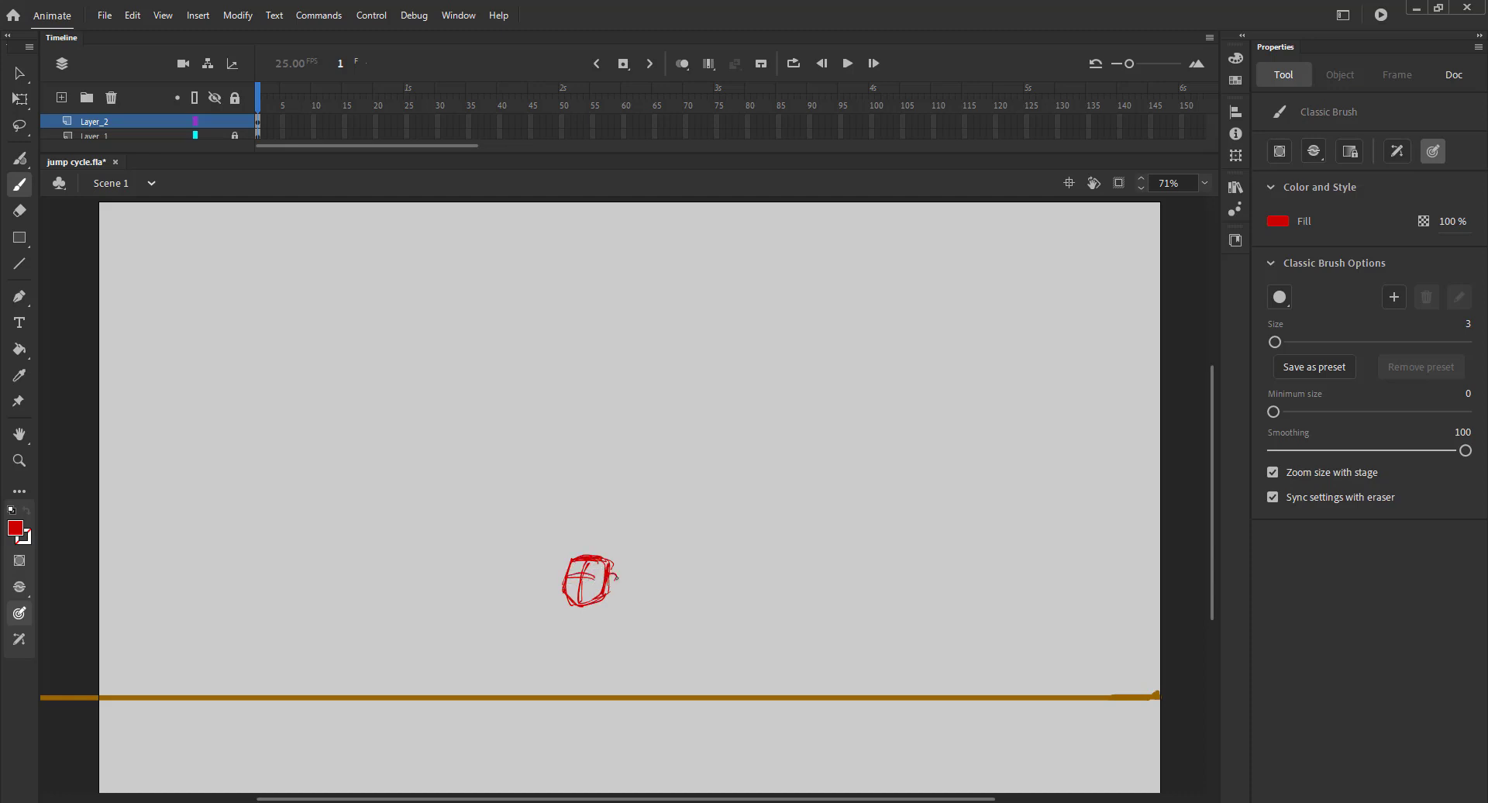
# - Sketch the arched shoulder line over the head and a short curve for the rear armpit
pyautogui.moveTo(521, 588)
pyautogui.mouseDown()
pyautogui.moveTo(556, 560)
pyautogui.moveTo(676, 578)
pyautogui.mouseUp()
pyautogui.press('z')
pyautogui.moveTo(500, 500); pyautogui.dragTo(705, 741)
pyautogui.press('space')
pyautogui.moveTo(559, 597); pyautogui.dragTo(602, 603)
pyautogui.press('b')
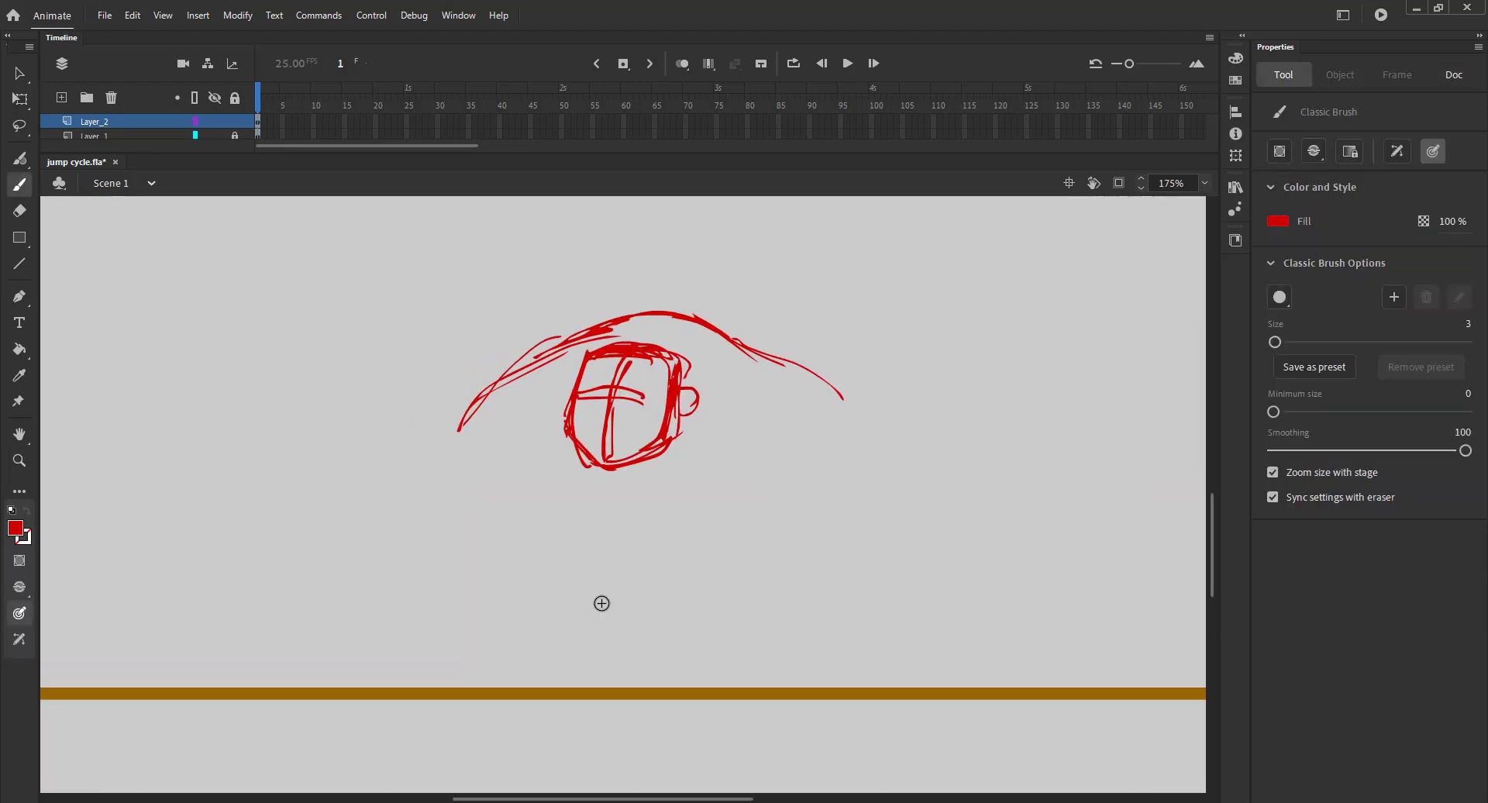
pyautogui.moveTo(737, 347)
pyautogui.mouseDown()
pyautogui.moveTo(727, 411)
pyautogui.moveTo(742, 444)
pyautogui.mouseUp()
# - Select the head with the Lasso and nudge it down and to the left beneath the shoulder arch
pyautogui.press('l')
pyautogui.moveTo(574, 518)
pyautogui.mouseDown()
pyautogui.moveTo(570, 359)
pyautogui.moveTo(590, 344)
pyautogui.moveTo(661, 335)
pyautogui.moveTo(717, 441)
pyautogui.mouseUp()
pyautogui.press('Down')
pyautogui.press('Down')
pyautogui.press('Down')
pyautogui.press('Down')
pyautogui.press('Down')
pyautogui.press('Down')
pyautogui.press('Down')
pyautogui.press('Down')
pyautogui.press('Down')
pyautogui.press('Down')
pyautogui.press('Down')
pyautogui.press('Down')
pyautogui.press('Down')
pyautogui.press('Down')
pyautogui.press('Down')
pyautogui.press('Down')
pyautogui.press('Down')
pyautogui.press('Down')
pyautogui.press('Down')
pyautogui.press('Down')
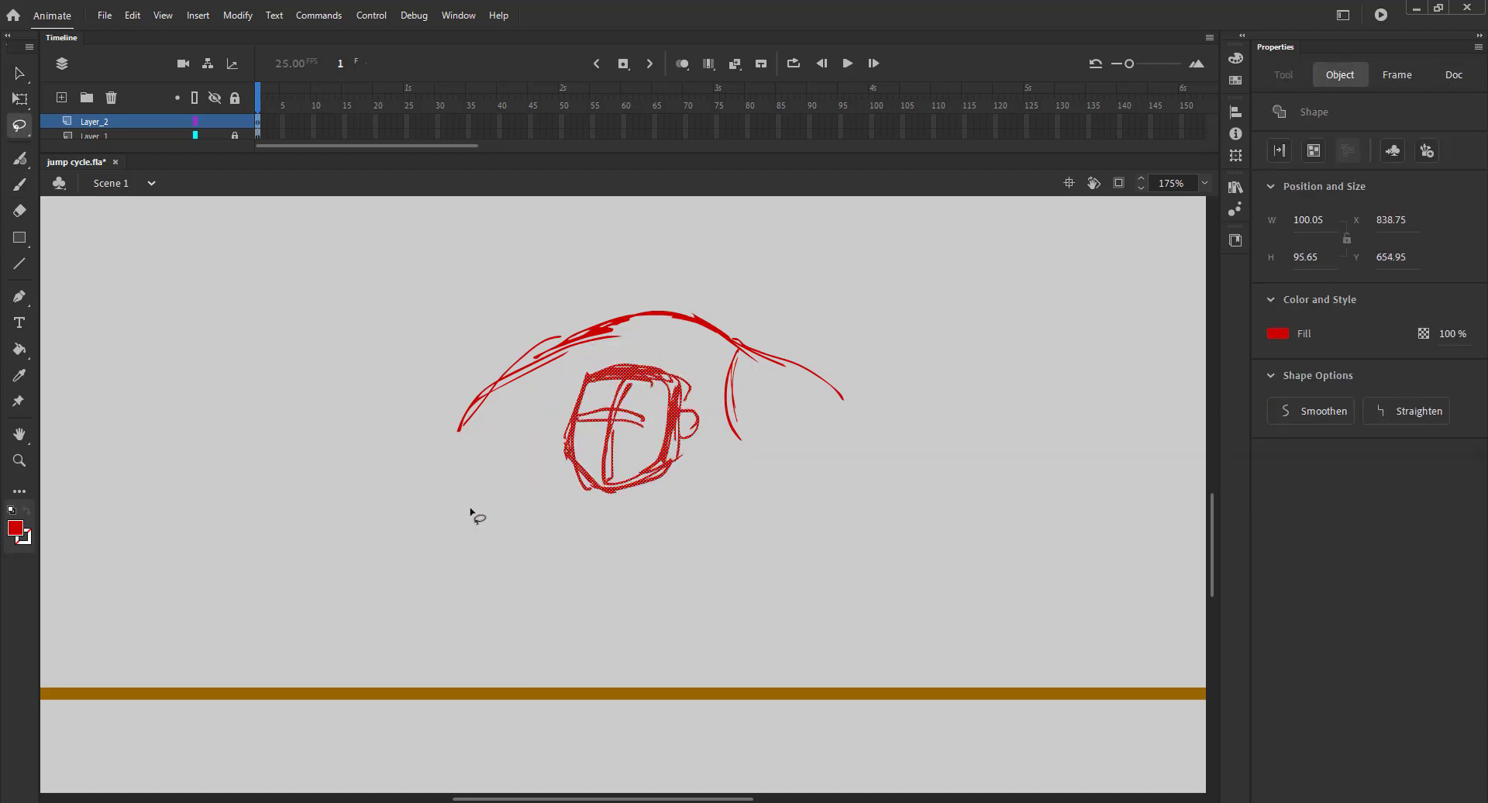
pyautogui.press('Left')
pyautogui.press('Left')
pyautogui.press('Left')
pyautogui.press('Left')
pyautogui.press('Left')
pyautogui.press('Left')
pyautogui.press('Left')
pyautogui.press('Left')
pyautogui.press('Left')
pyautogui.press('Left')
pyautogui.press('Left')
pyautogui.press('Left')
pyautogui.press('Left')
pyautogui.press('Left')
pyautogui.press('Left')
pyautogui.press('Left')
pyautogui.press('Left')
pyautogui.press('Left')
pyautogui.press('Left')
pyautogui.press('Left')
pyautogui.press('q')
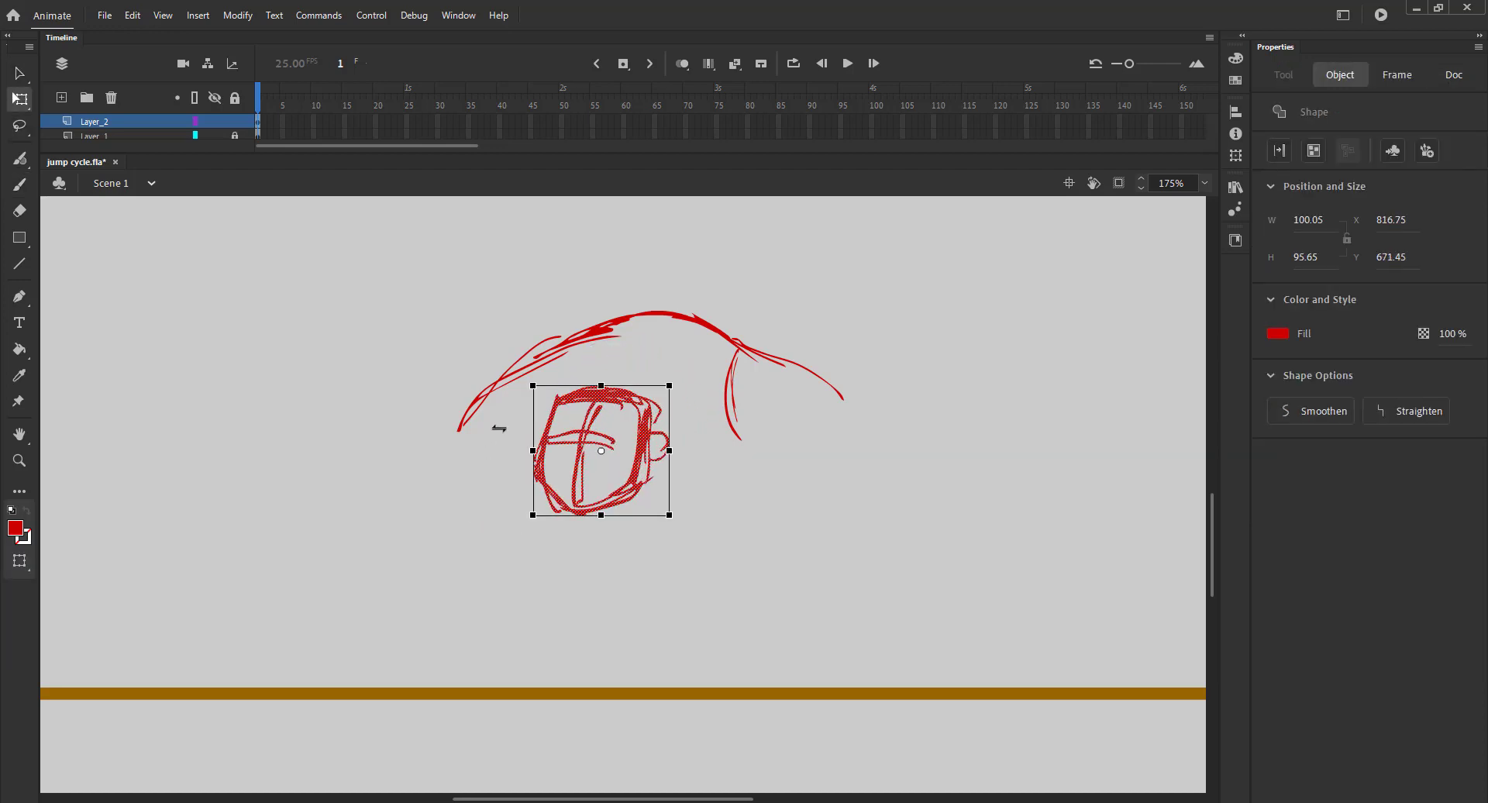
pyautogui.click(516, 383)
pyautogui.click(551, 423)
pyautogui.moveTo(554, 430)
pyautogui.mouseDown()
pyautogui.moveTo(525, 394)
pyautogui.moveTo(515, 426)
pyautogui.mouseUp()
pyautogui.hotkey('ctrl', 'z')
# - Brush the curved back line from the rear shoulder down to the hip
pyautogui.press('b')
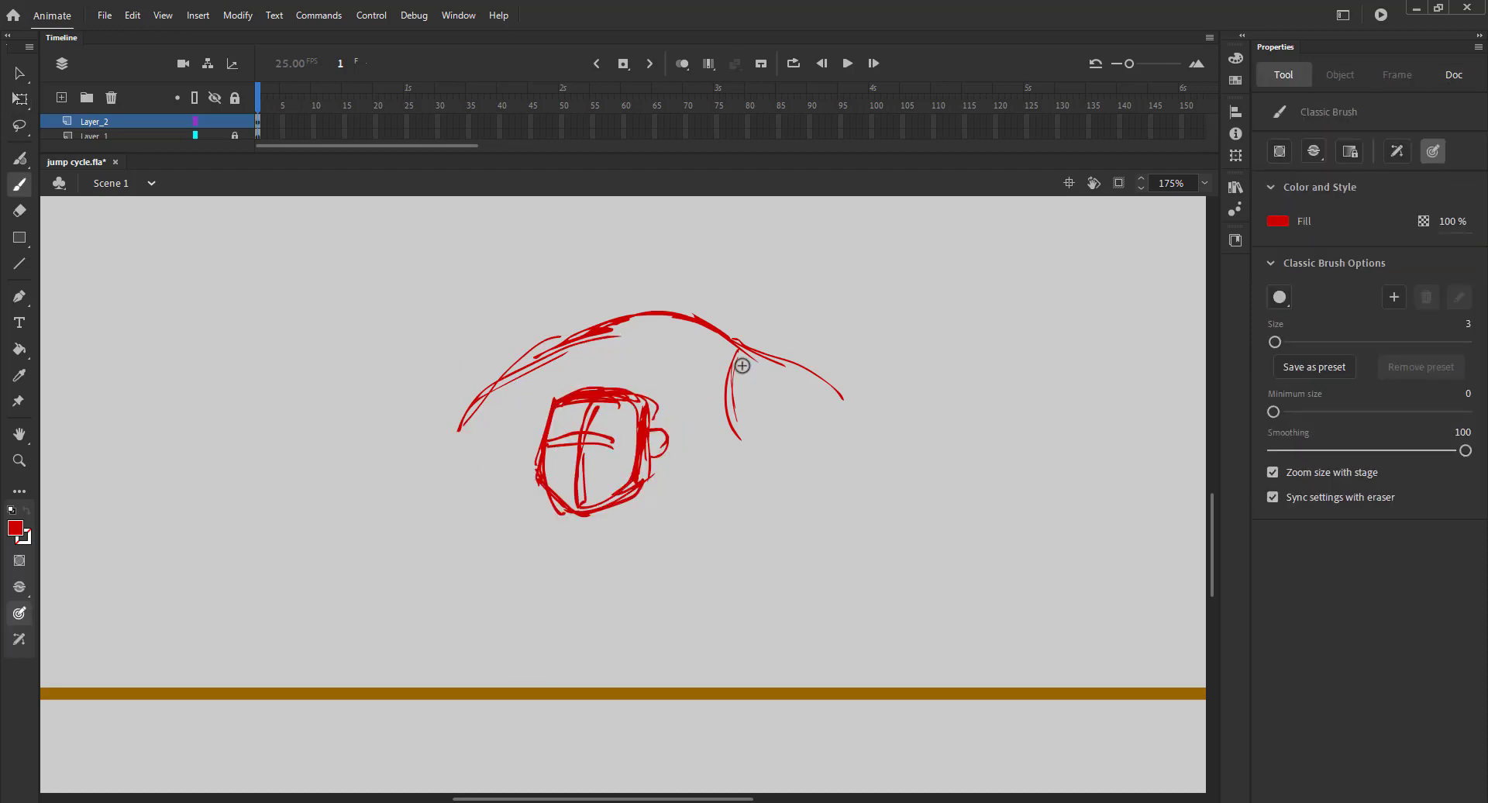
pyautogui.moveTo(733, 341)
pyautogui.mouseDown()
pyautogui.moveTo(767, 496)
pyautogui.moveTo(785, 503)
pyautogui.moveTo(710, 546)
pyautogui.mouseUp()
pyautogui.moveTo(787, 504)
pyautogui.mouseDown()
pyautogui.moveTo(727, 583)
pyautogui.moveTo(687, 573)
pyautogui.moveTo(682, 683)
pyautogui.mouseUp()
pyautogui.moveTo(722, 570); pyautogui.dragTo(693, 715)
pyautogui.moveTo(703, 586); pyautogui.dragTo(701, 716)
pyautogui.moveTo(641, 589); pyautogui.dragTo(698, 499)
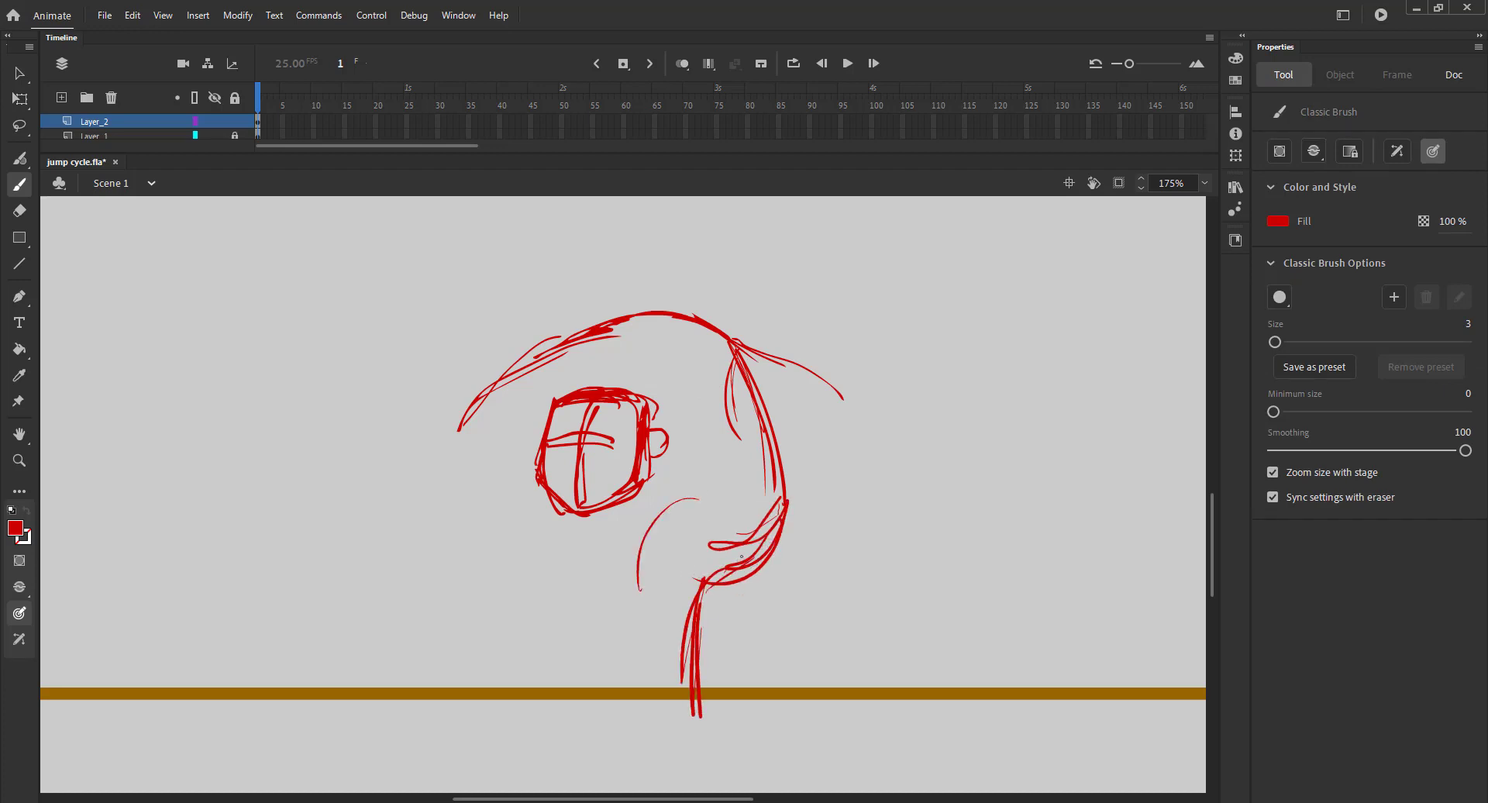
pyautogui.moveTo(776, 541); pyautogui.dragTo(722, 712)
pyautogui.hotkey('ctrl', 'z')
pyautogui.hotkey('ctrl', 'z')
pyautogui.hotkey('ctrl', 'z')
pyautogui.hotkey('ctrl', 'z')
pyautogui.hotkey('ctrl', 'z')
pyautogui.hotkey('ctrl', 'z')
pyautogui.hotkey('ctrl', 'z')
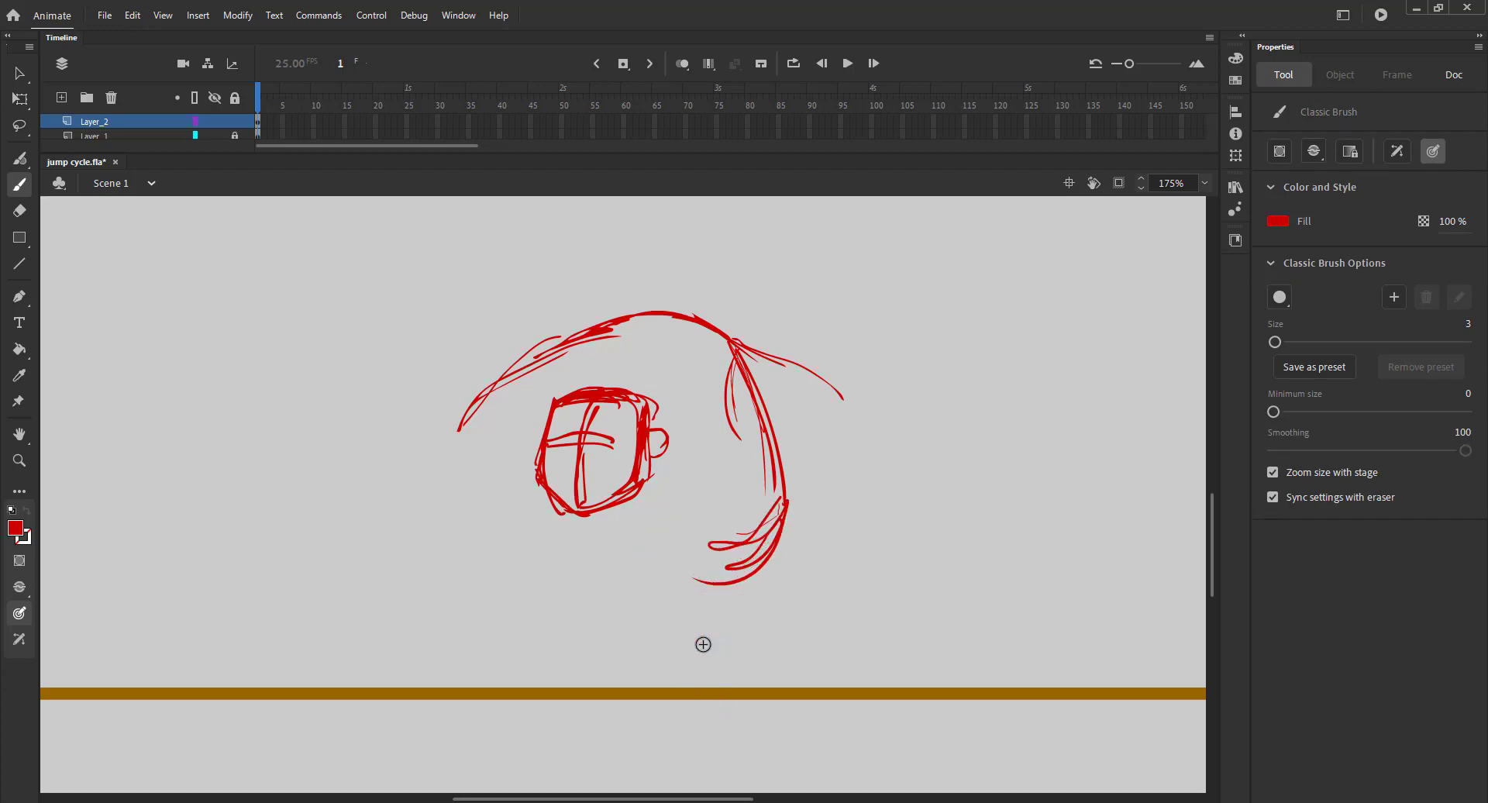
# - Redraw the hip curve and the outer line of the rear leg down to the ground line
pyautogui.moveTo(752, 556)
pyautogui.mouseDown()
pyautogui.moveTo(779, 479)
pyautogui.moveTo(732, 572)
pyautogui.mouseUp()
pyautogui.moveTo(747, 561); pyautogui.dragTo(741, 683)
pyautogui.hotkey('ctrl', 'z')
pyautogui.moveTo(741, 606); pyautogui.dragTo(742, 689)
pyautogui.moveTo(700, 494); pyautogui.dragTo(675, 563)
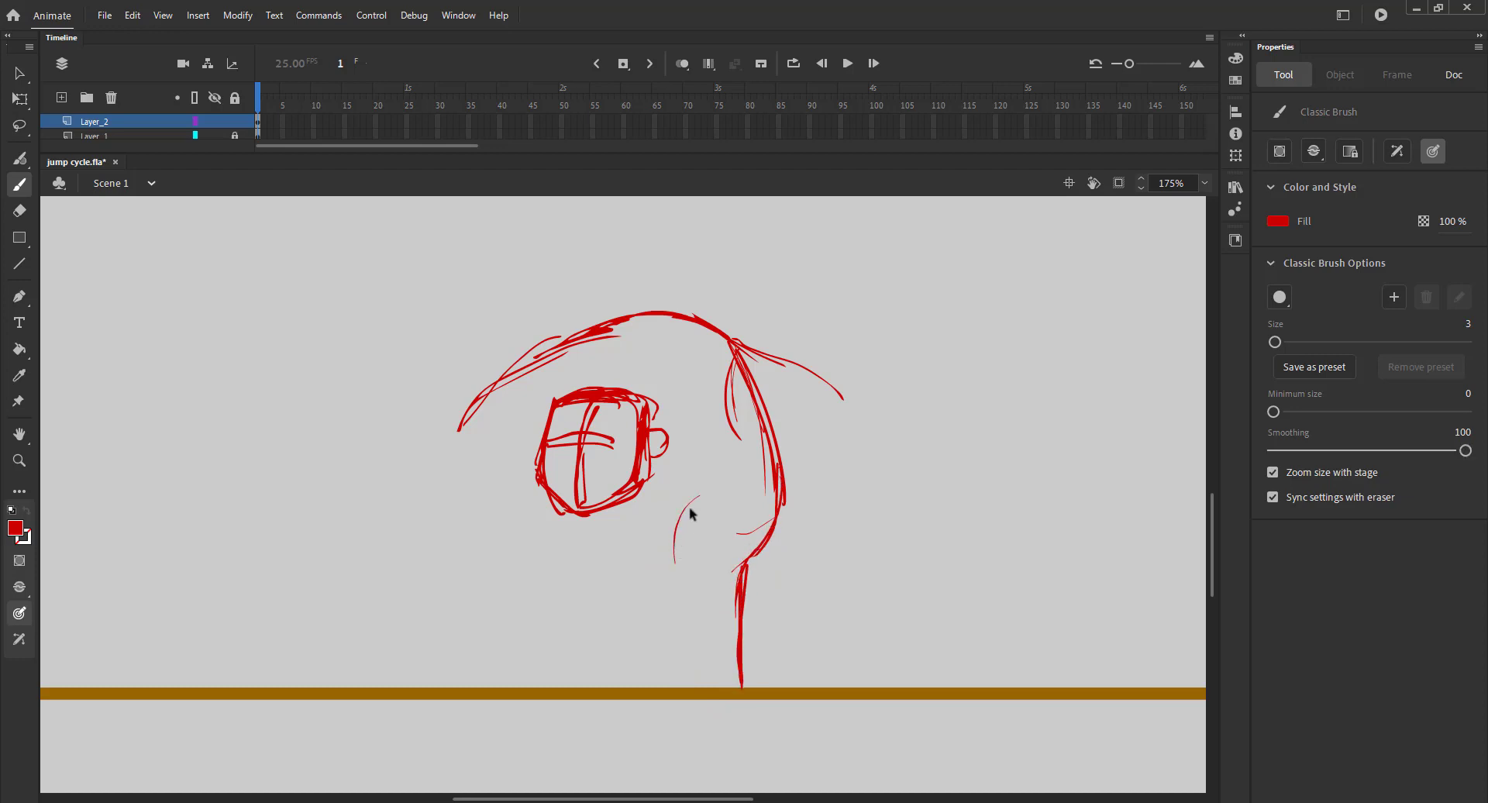
pyautogui.hotkey('ctrl', 'z')
pyautogui.moveTo(690, 508); pyautogui.dragTo(667, 612)
pyautogui.hotkey('ctrl', 'z')
# - Move the whole sketch slightly down so the rear leg meets the ground line, and deselect it
pyautogui.hotkey('ctrl', 'a')
pyautogui.press('q')
pyautogui.moveTo(650, 310); pyautogui.dragTo(648, 389)
pyautogui.press('b')
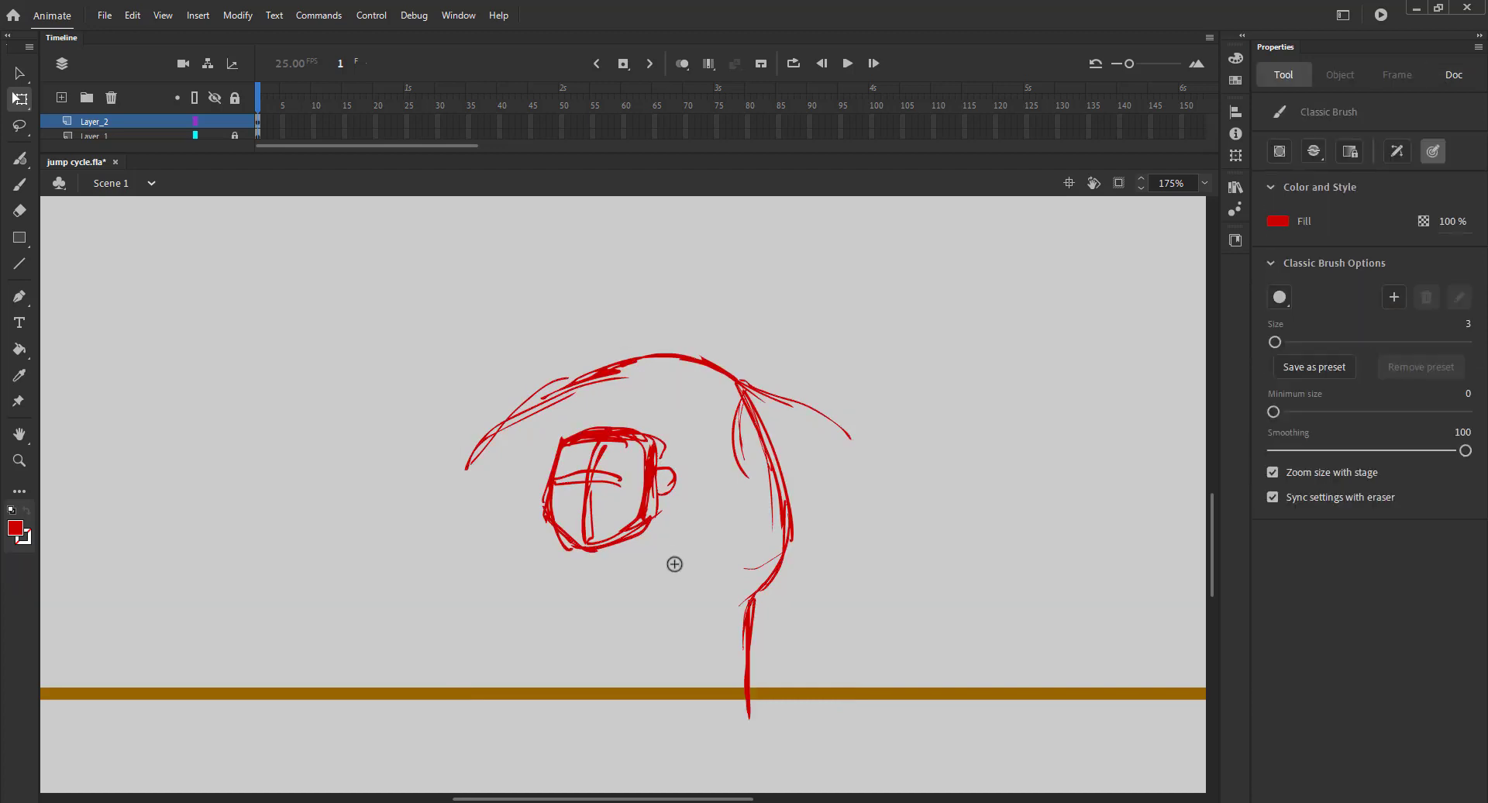
pyautogui.hotkey('ctrl', 'z')
pyautogui.hotkey('ctrl', 'z')
pyautogui.hotkey('ctrl', 'z')
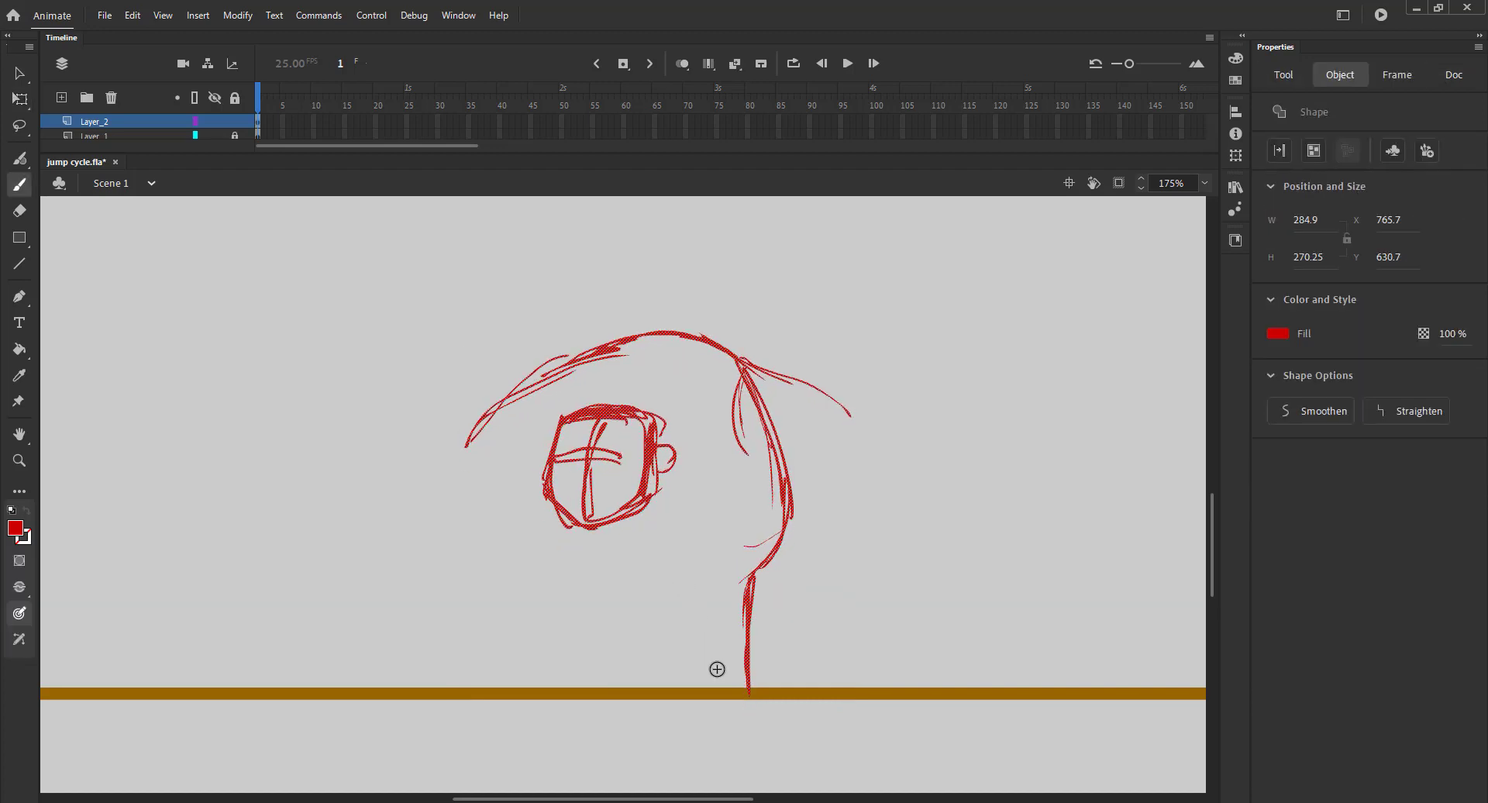
pyautogui.press('v')
pyautogui.click(532, 613)
pyautogui.press('b')
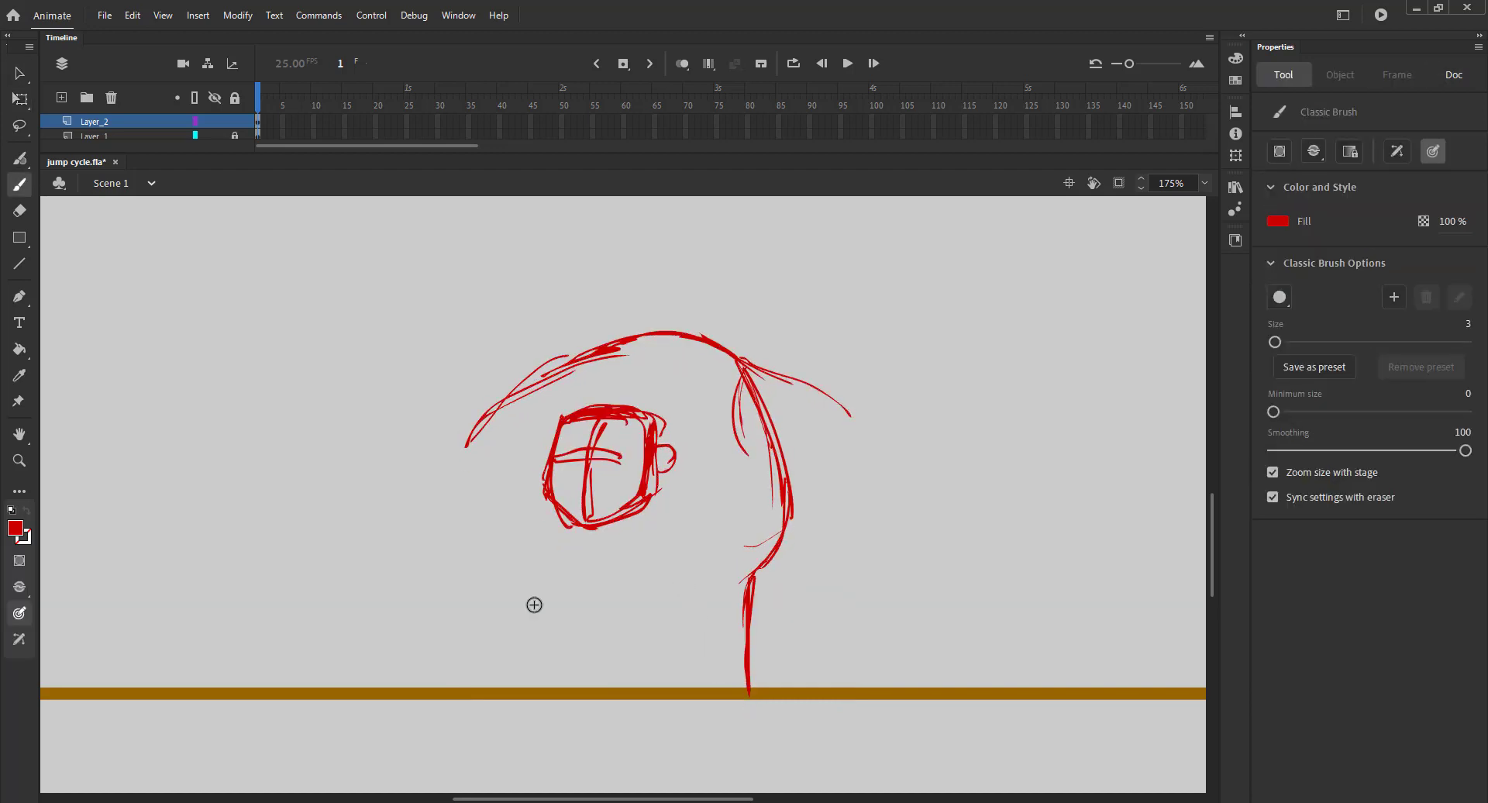
# - Extend the outer lines of both arms and sketch the rounded front and underside of the belly
pyautogui.moveTo(678, 330)
pyautogui.mouseDown()
pyautogui.moveTo(822, 400)
pyautogui.moveTo(891, 473)
pyautogui.mouseUp()
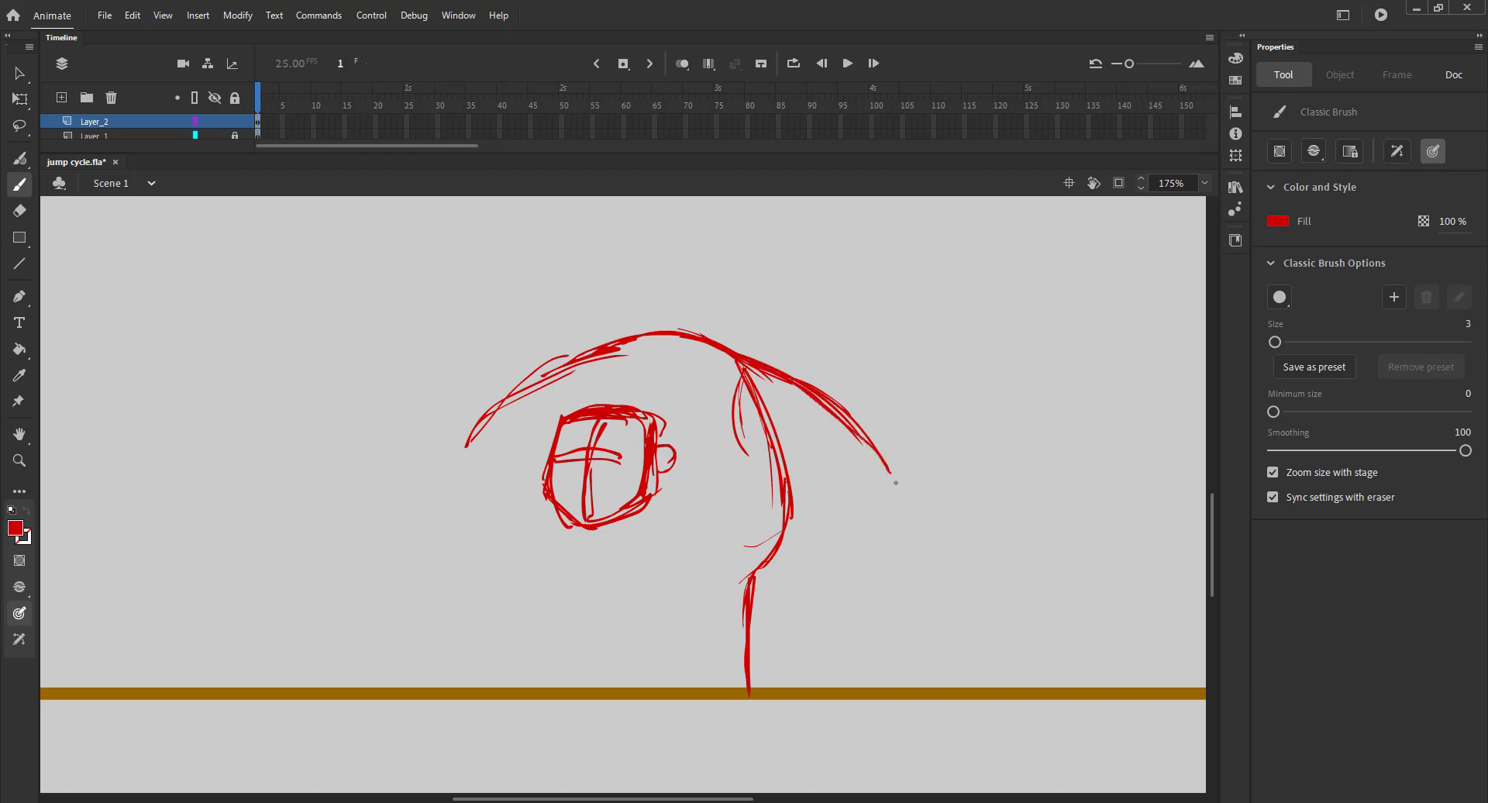
pyautogui.moveTo(586, 361); pyautogui.dragTo(458, 462)
pyautogui.moveTo(613, 344)
pyautogui.mouseDown()
pyautogui.moveTo(549, 462)
pyautogui.moveTo(541, 501)
pyautogui.moveTo(565, 540)
pyautogui.mouseUp()
pyautogui.moveTo(540, 491); pyautogui.dragTo(601, 575)
pyautogui.moveTo(555, 488)
pyautogui.mouseDown()
pyautogui.moveTo(631, 591)
pyautogui.moveTo(656, 592)
pyautogui.mouseUp()
pyautogui.moveTo(545, 500)
pyautogui.mouseDown()
pyautogui.moveTo(571, 567)
pyautogui.moveTo(657, 597)
pyautogui.mouseUp()
pyautogui.moveTo(551, 549); pyautogui.dragTo(740, 591)
# - Complete the rear leg with its foot and sketch the front leg and foot on the ground line
pyautogui.moveTo(727, 533)
pyautogui.mouseDown()
pyautogui.moveTo(678, 561)
pyautogui.moveTo(675, 677)
pyautogui.moveTo(745, 692)
pyautogui.moveTo(695, 664)
pyautogui.moveTo(659, 695)
pyautogui.moveTo(745, 703)
pyautogui.moveTo(664, 691)
pyautogui.moveTo(718, 700)
pyautogui.mouseUp()
pyautogui.hotkey('ctrl', 'z')
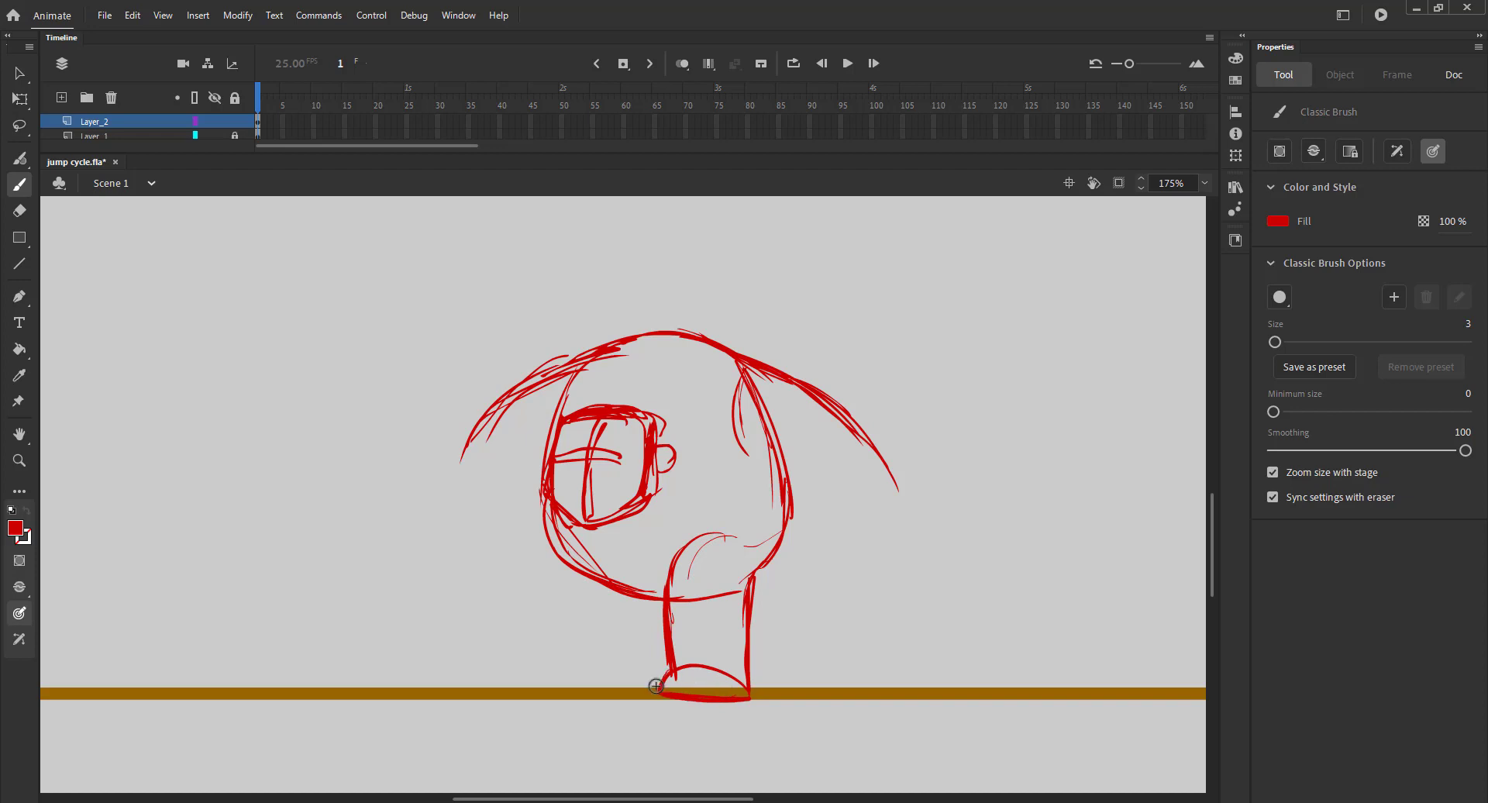
pyautogui.moveTo(587, 528)
pyautogui.mouseDown()
pyautogui.moveTo(562, 570)
pyautogui.moveTo(544, 689)
pyautogui.mouseUp()
pyautogui.moveTo(625, 595); pyautogui.dragTo(605, 689)
pyautogui.moveTo(613, 683); pyautogui.dragTo(531, 667)
pyautogui.moveTo(535, 665)
pyautogui.mouseDown()
pyautogui.moveTo(513, 689)
pyautogui.moveTo(603, 689)
pyautogui.moveTo(506, 687)
pyautogui.mouseUp()
# - Draw the underside of the rear arm and reinforce the back, hip and rear leg contour
pyautogui.moveTo(748, 456); pyautogui.dragTo(846, 508)
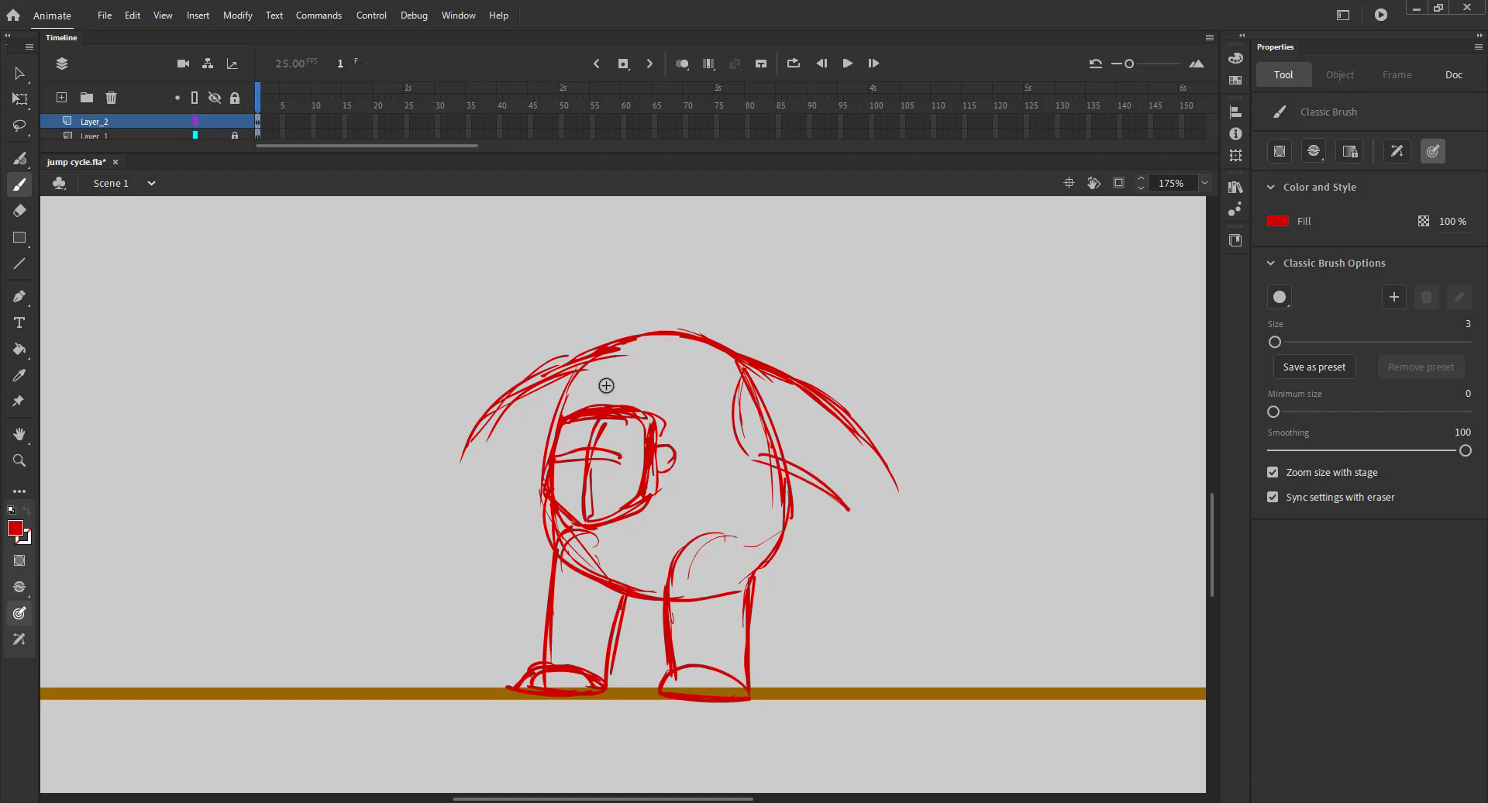
pyautogui.moveTo(744, 395); pyautogui.dragTo(752, 591)
pyautogui.moveTo(792, 535); pyautogui.dragTo(753, 613)
pyautogui.moveTo(746, 589); pyautogui.dragTo(748, 648)
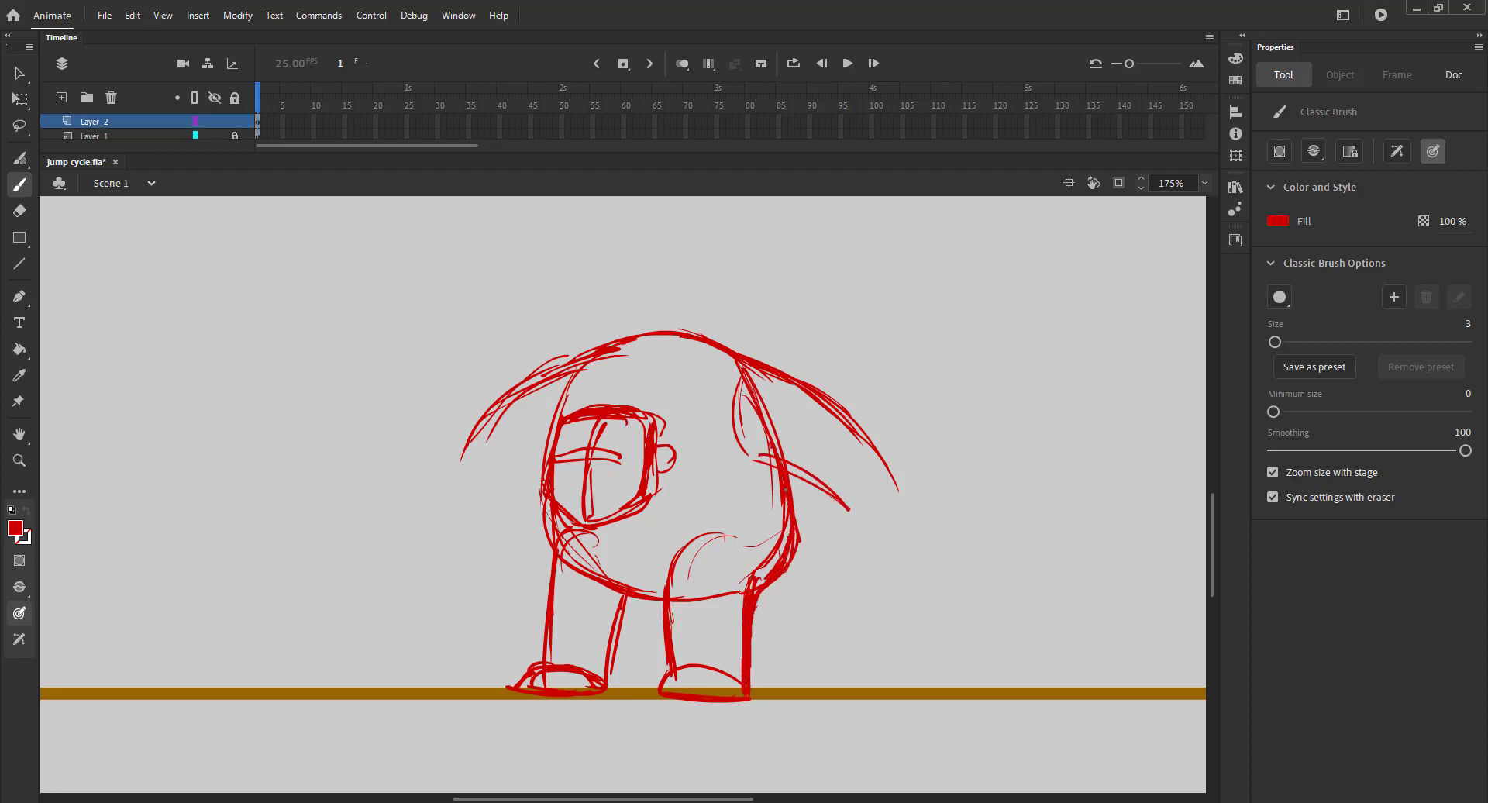
# - Add short detail strokes above and below the head, and sketch curled hands at the ends of both arms
pyautogui.moveTo(604, 547); pyautogui.dragTo(564, 532)
pyautogui.moveTo(642, 363); pyautogui.dragTo(597, 366)
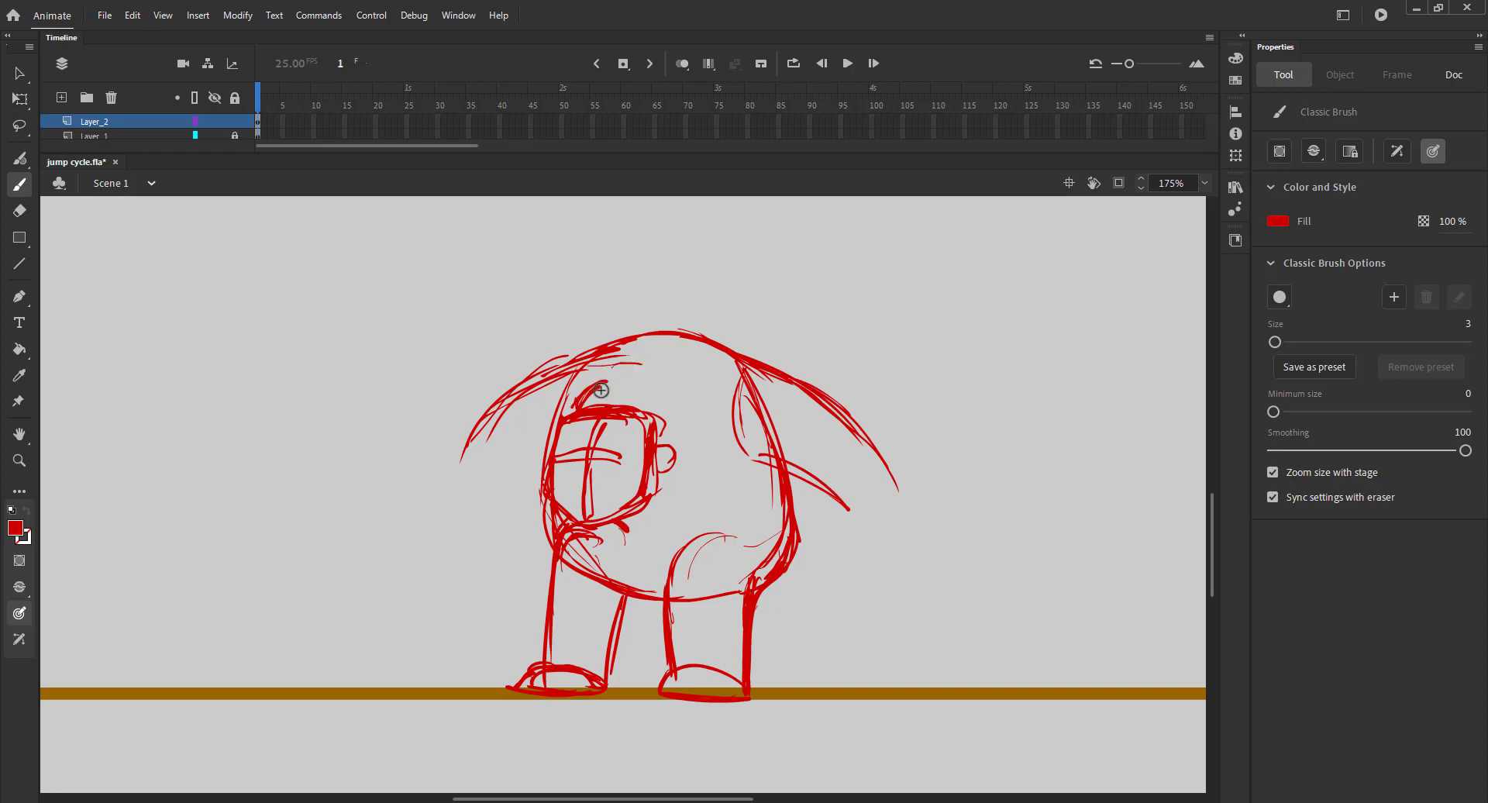
pyautogui.moveTo(501, 486)
pyautogui.mouseDown()
pyautogui.moveTo(463, 513)
pyautogui.moveTo(496, 524)
pyautogui.moveTo(482, 520)
pyautogui.mouseUp()
pyautogui.moveTo(851, 502); pyautogui.dragTo(855, 530)
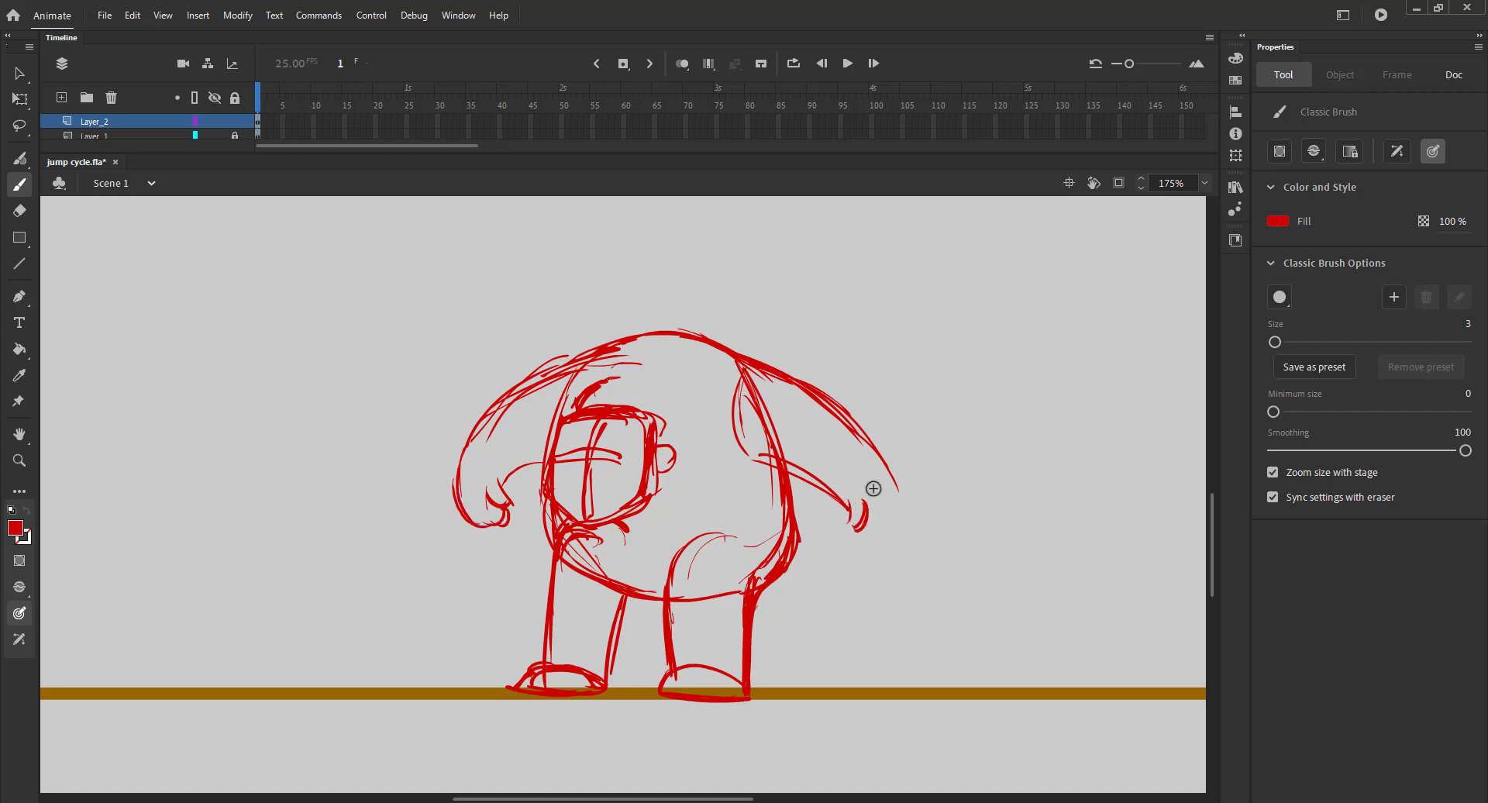
pyautogui.moveTo(892, 469); pyautogui.dragTo(863, 548)
pyautogui.moveTo(852, 535); pyautogui.dragTo(858, 544)
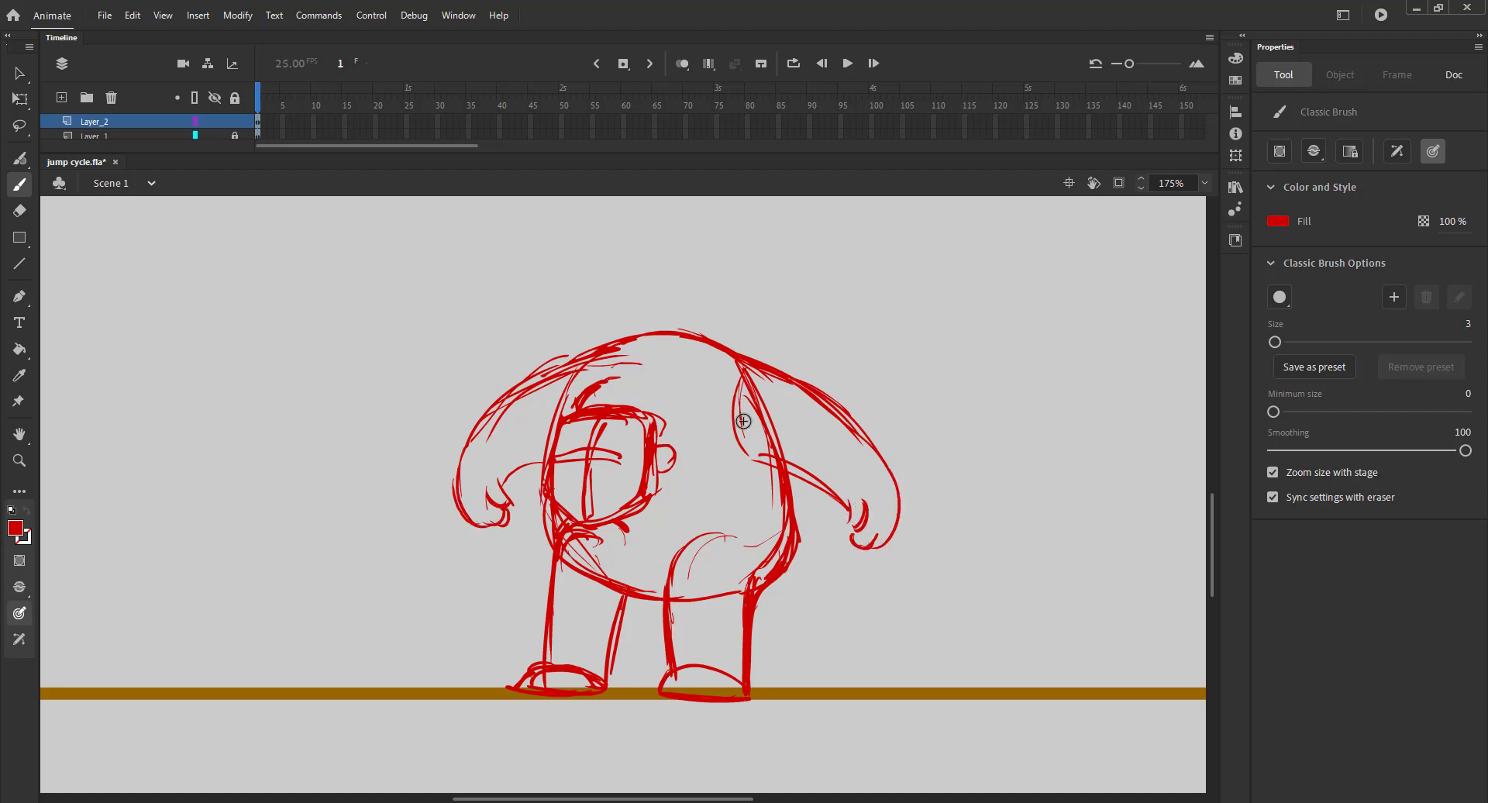
# - Save the file and extend both layers to frame 49
pyautogui.hotkey('ctrl', '2')
pyautogui.hotkey('ctrl', 's')
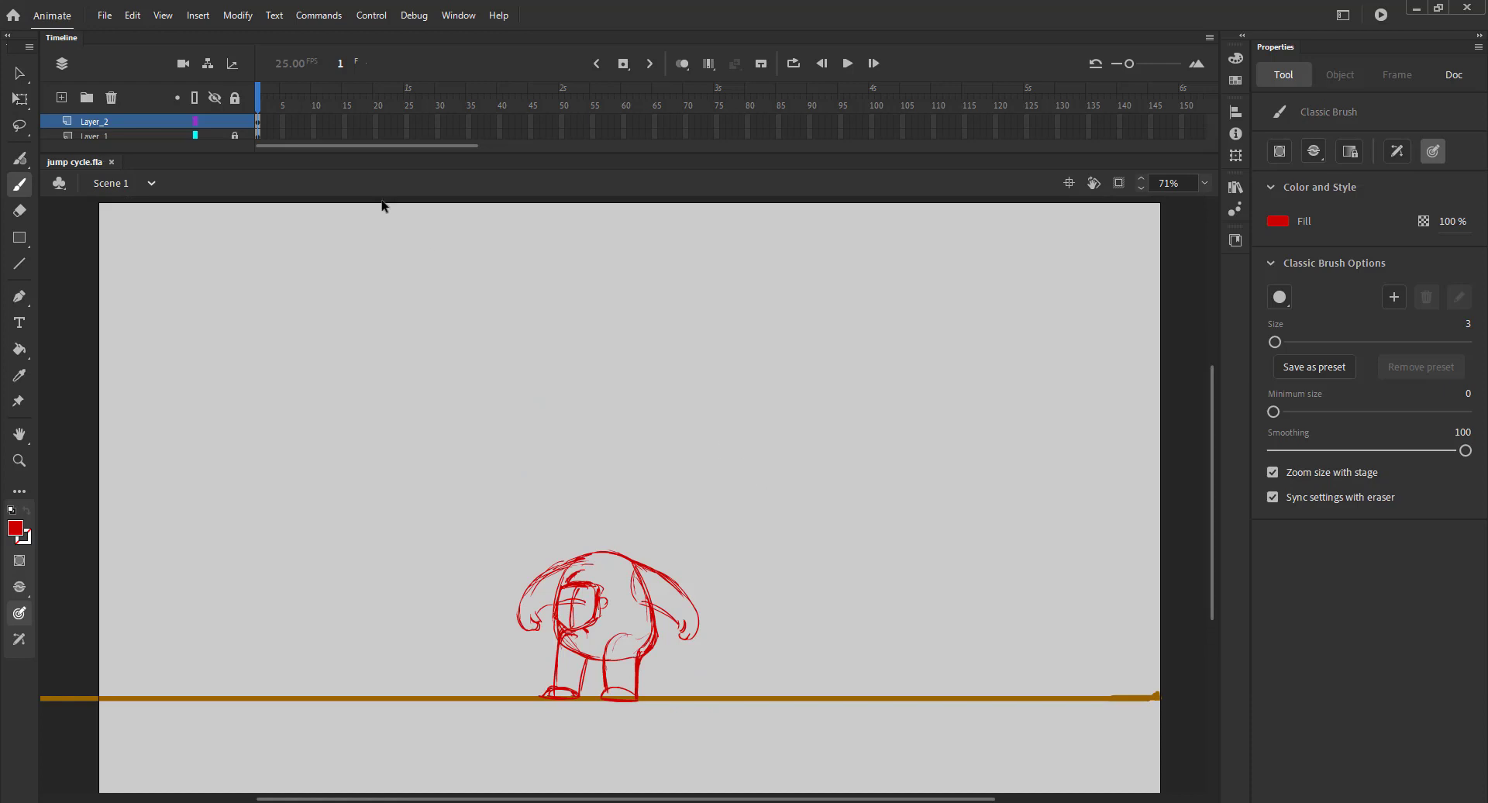
pyautogui.moveTo(308, 122); pyautogui.dragTo(555, 183)
pyautogui.press('F5')
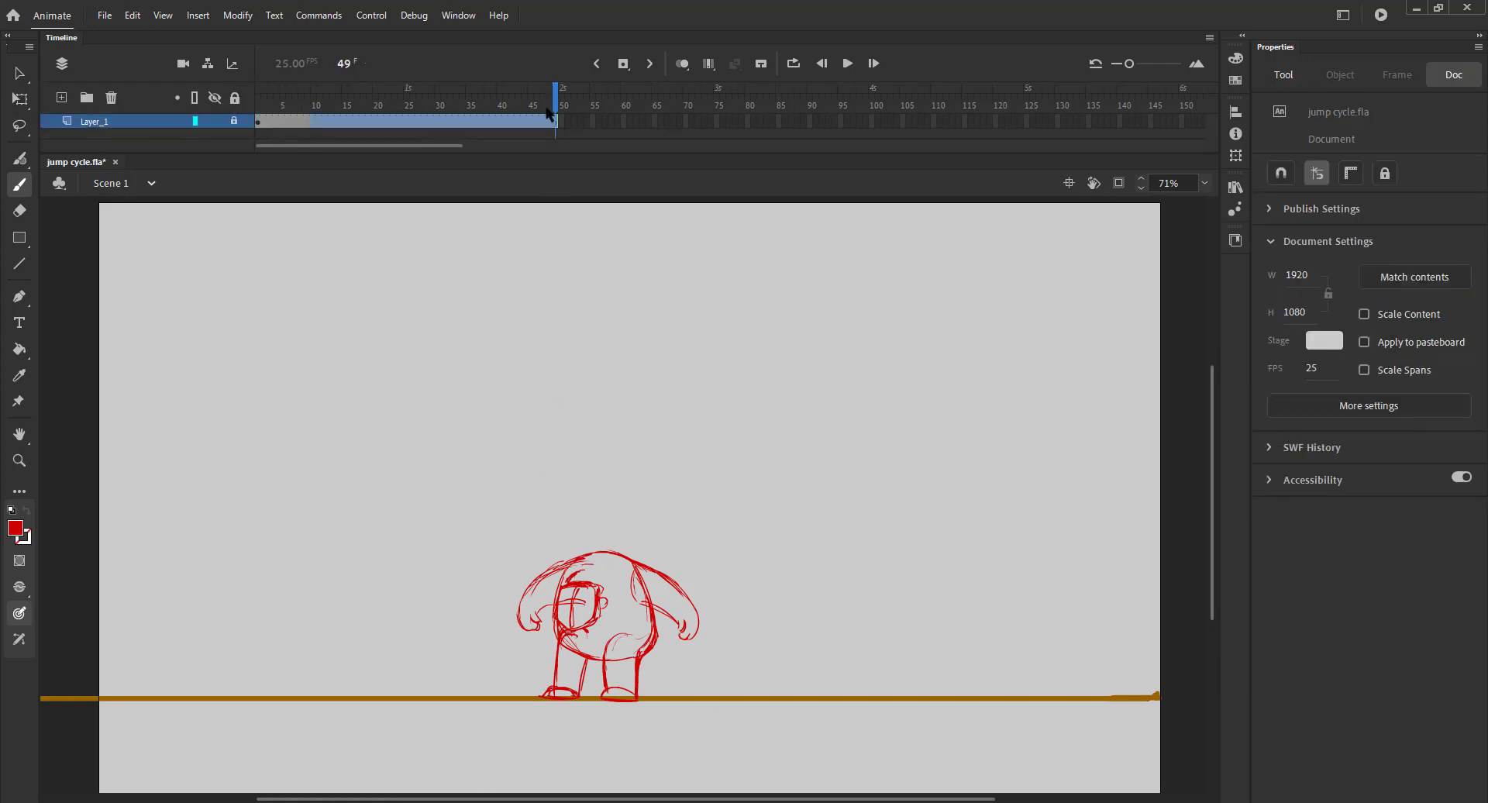
pyautogui.moveTo(554, 107); pyautogui.dragTo(289, 107)
pyautogui.scroll(1, 309, 116)
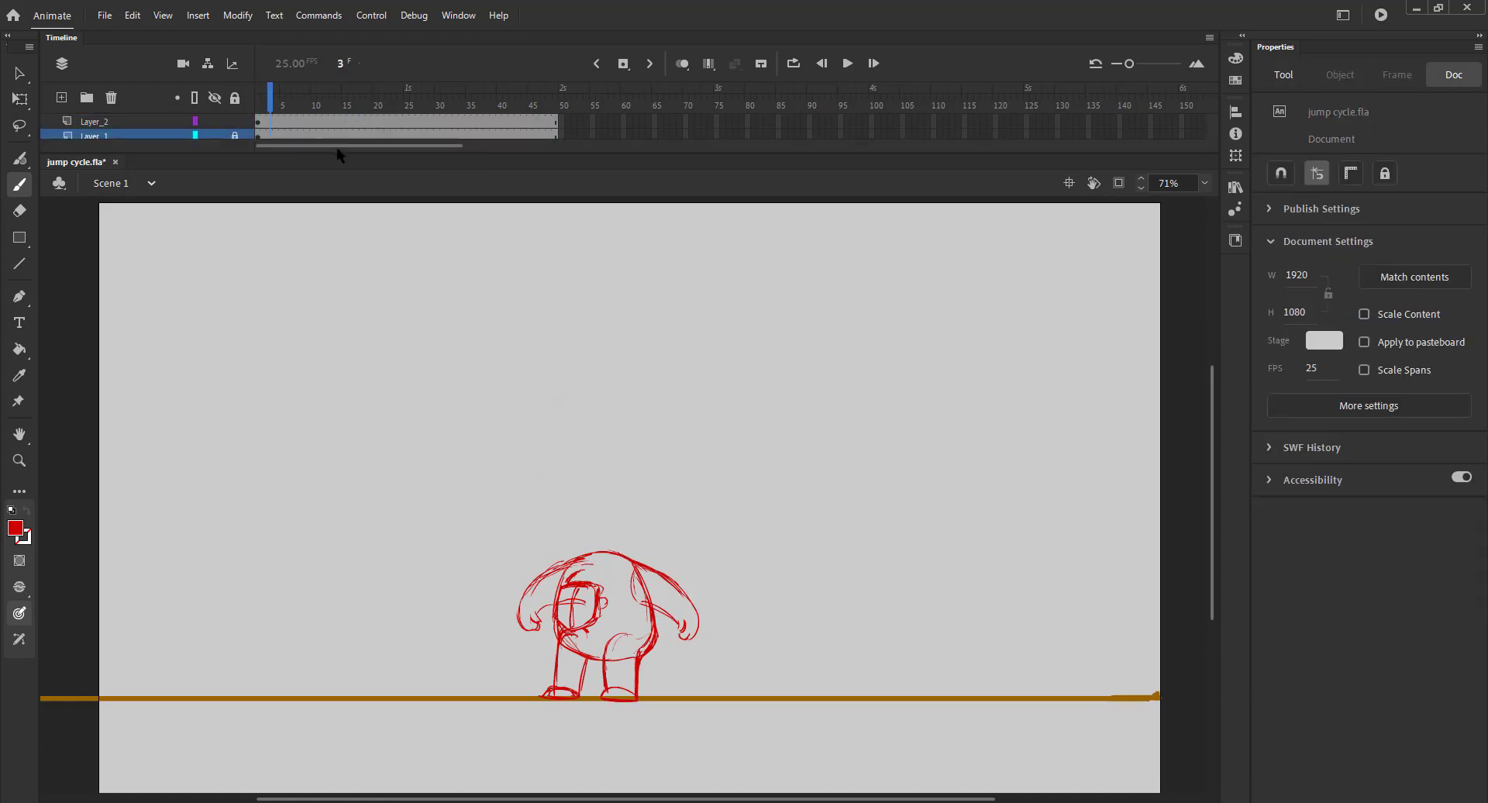
pyautogui.hotkey('ctrl', 'z')
pyautogui.hotkey('ctrl', 'y')
# - Insert a blank keyframe at frame 3 of Layer_2 and turn on onion skinning
pyautogui.click(117, 122)
pyautogui.moveTo(310, 105); pyautogui.dragTo(327, 105)
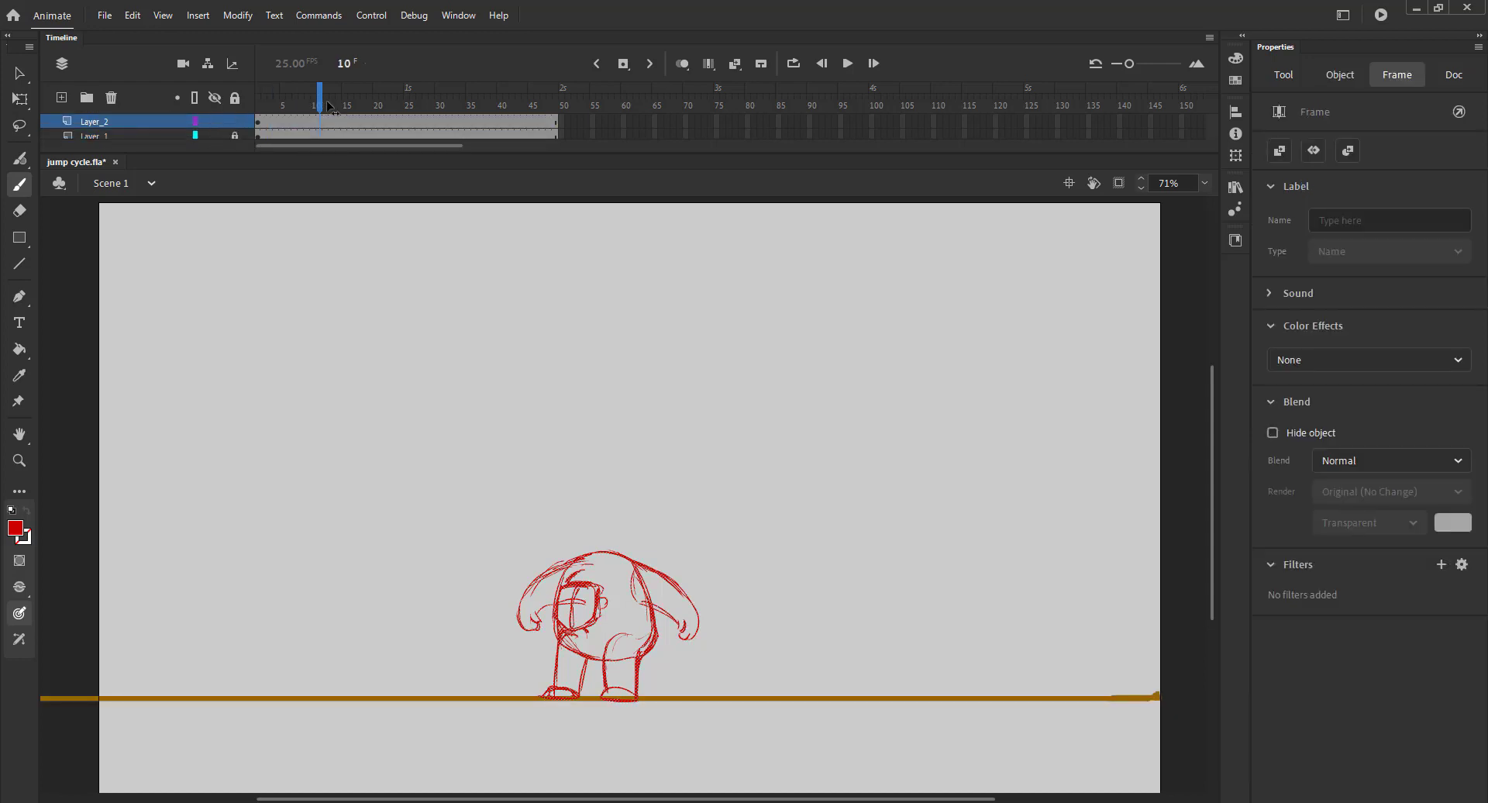
pyautogui.click(277, 105)
pyautogui.press('F7')
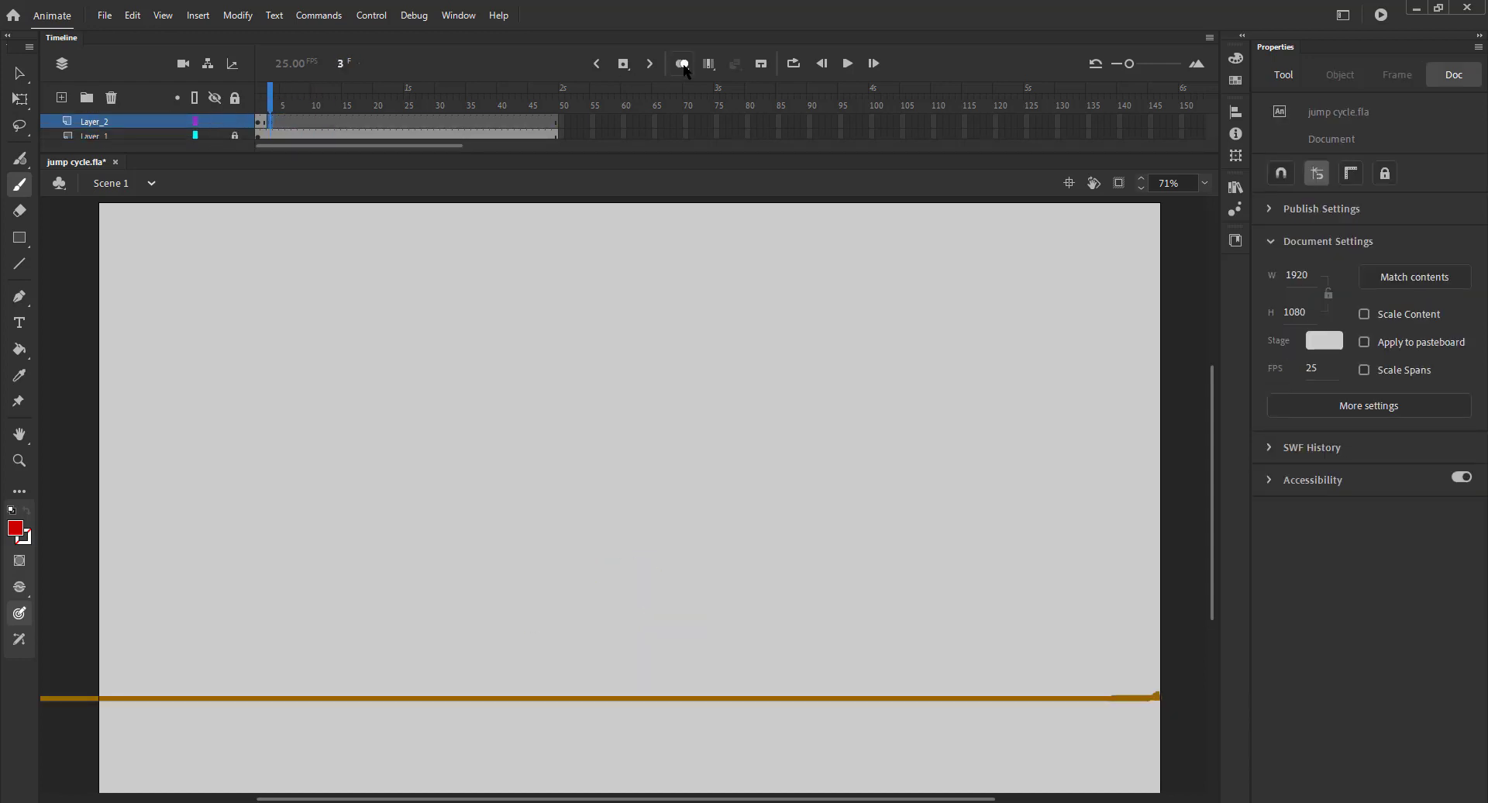
pyautogui.click(682, 64)
# - On frame 3, sketch a raised head with a face guideline and ear above the onion-skinned crouching pose
pyautogui.press('z')
pyautogui.moveTo(440, 505); pyautogui.dragTo(805, 788)
pyautogui.moveTo(668, 689)
pyautogui.mouseDown()
pyautogui.moveTo(681, 783)
pyautogui.moveTo(681, 754)
pyautogui.mouseUp()
pyautogui.press('b')
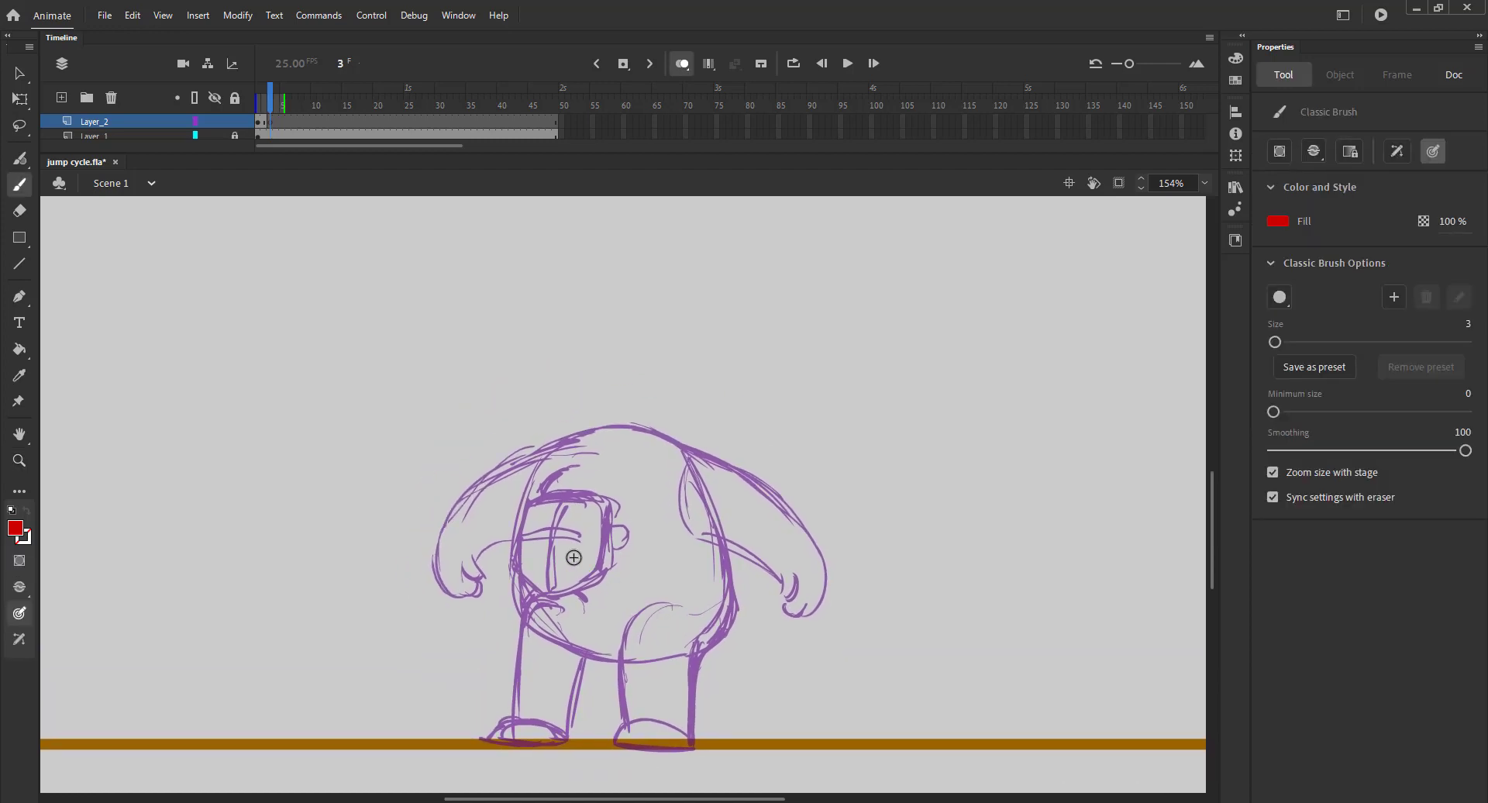
pyautogui.moveTo(611, 307); pyautogui.dragTo(622, 311)
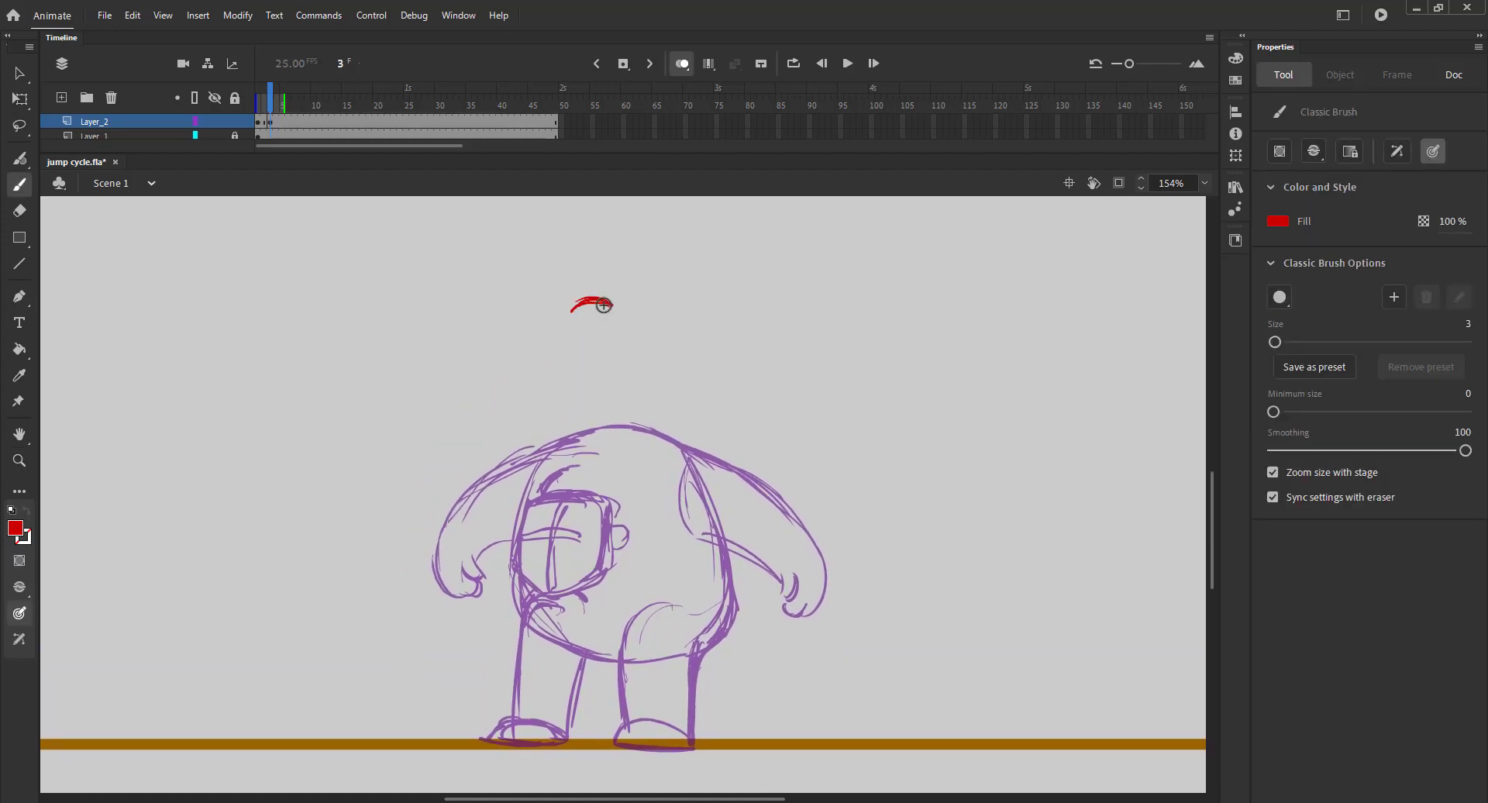
pyautogui.press(',')
pyautogui.press('.')
pyautogui.press(',')
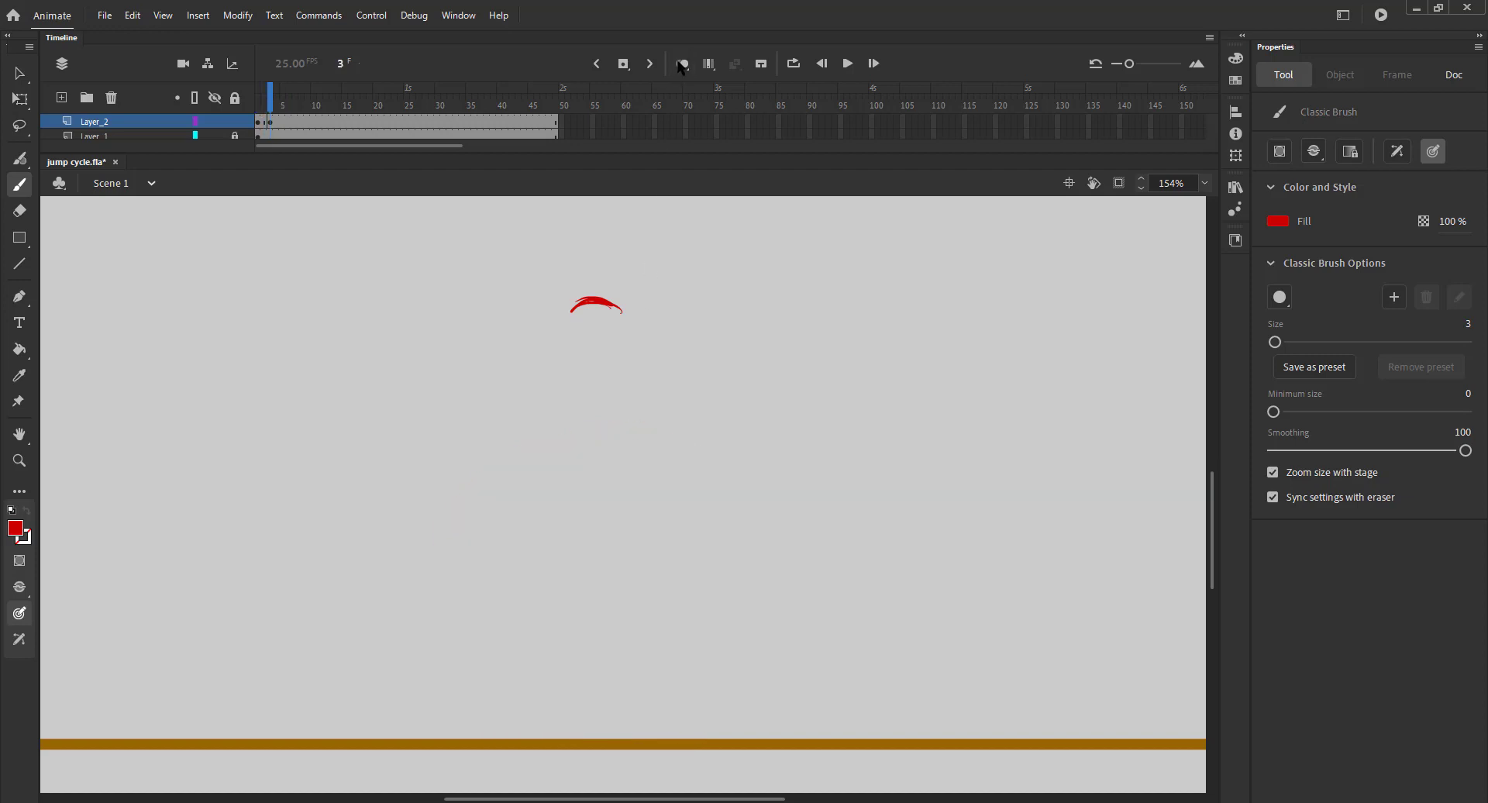
pyautogui.press('.')
pyautogui.moveTo(554, 335)
pyautogui.mouseDown()
pyautogui.moveTo(583, 300)
pyautogui.moveTo(612, 356)
pyautogui.moveTo(574, 380)
pyautogui.moveTo(619, 341)
pyautogui.moveTo(568, 377)
pyautogui.mouseUp()
pyautogui.moveTo(553, 302)
pyautogui.mouseDown()
pyautogui.moveTo(612, 295)
pyautogui.moveTo(538, 282)
pyautogui.mouseUp()
pyautogui.hotkey('ctrl', 'a')
pyautogui.press('q')
pyautogui.click(504, 291)
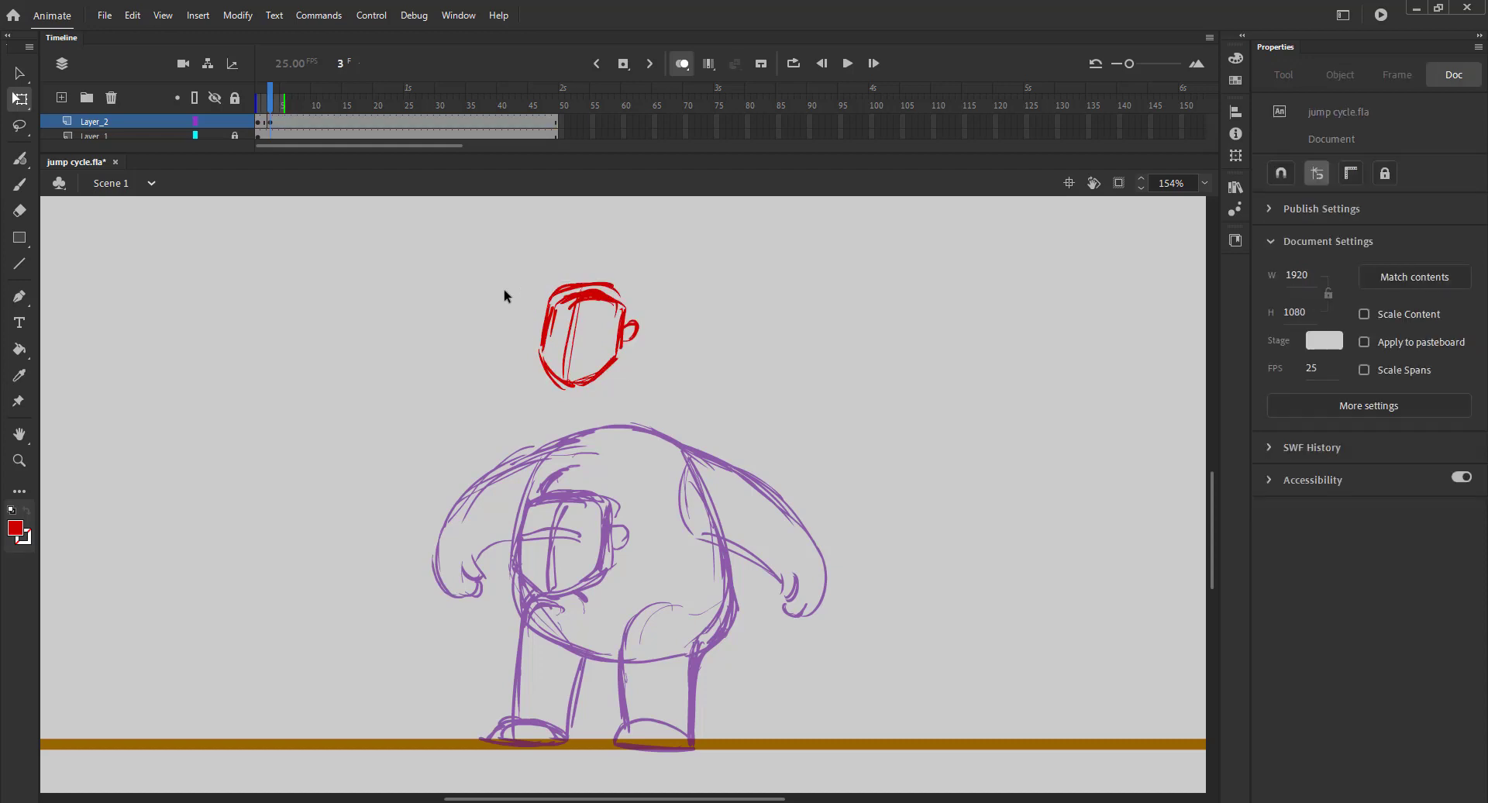
pyautogui.press('b')
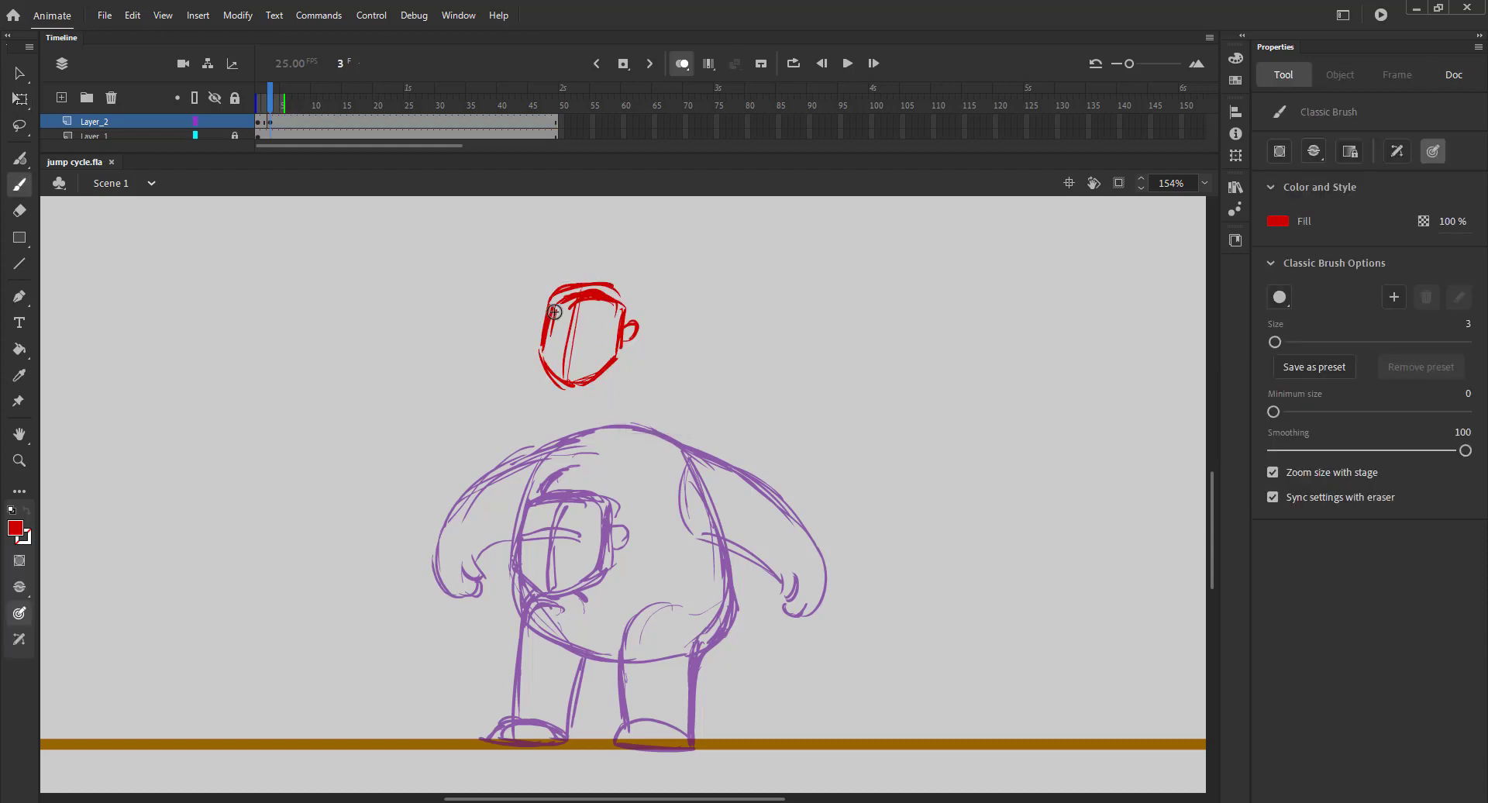
# - Flip between the neighbouring frames with onion skinning off to compare the head poses, and turn onion skinning back on
pyautogui.click(678, 66)
pyautogui.press(',')
pyautogui.press(',')
pyautogui.press('.')
pyautogui.press('.')
pyautogui.press('.')
pyautogui.press('.')
pyautogui.press(',')
pyautogui.press(',')
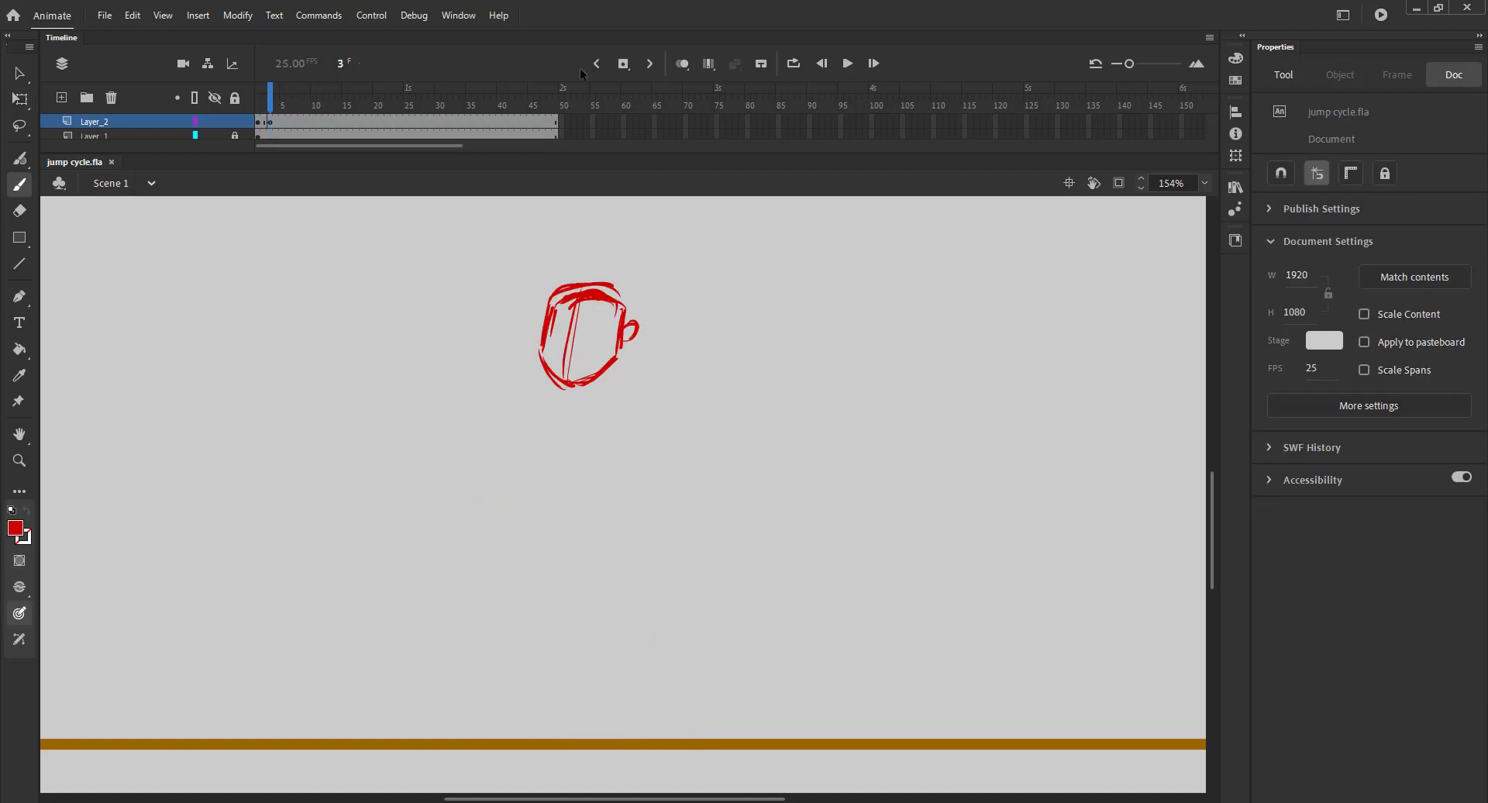
pyautogui.click(683, 62)
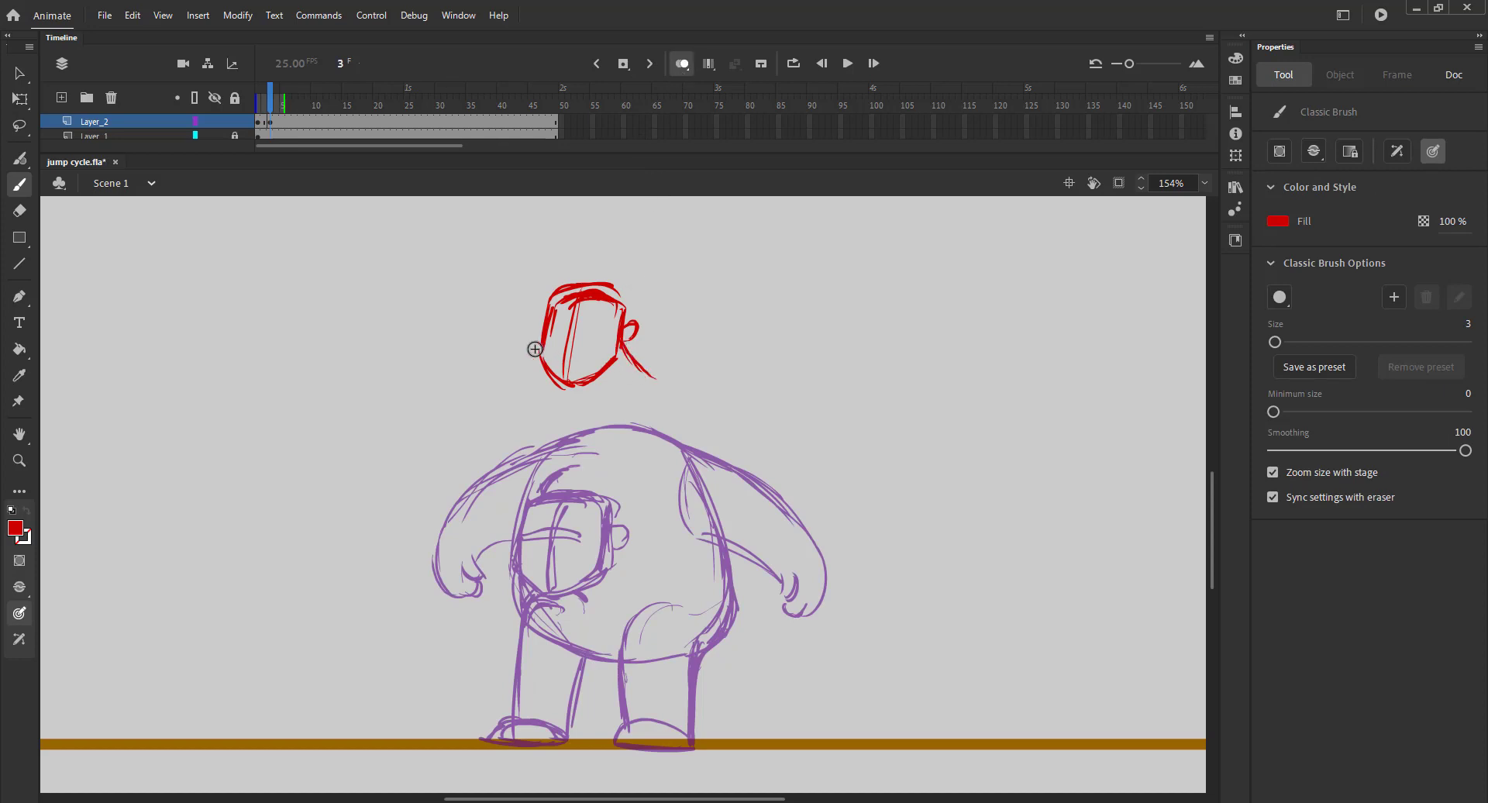
# - Sketch the front shoulder slope and the start of the torso's front line beneath the raised head
pyautogui.moveTo(539, 341); pyautogui.dragTo(494, 403)
pyautogui.moveTo(542, 351)
pyautogui.mouseDown()
pyautogui.moveTo(522, 441)
pyautogui.moveTo(547, 510)
pyautogui.mouseUp()
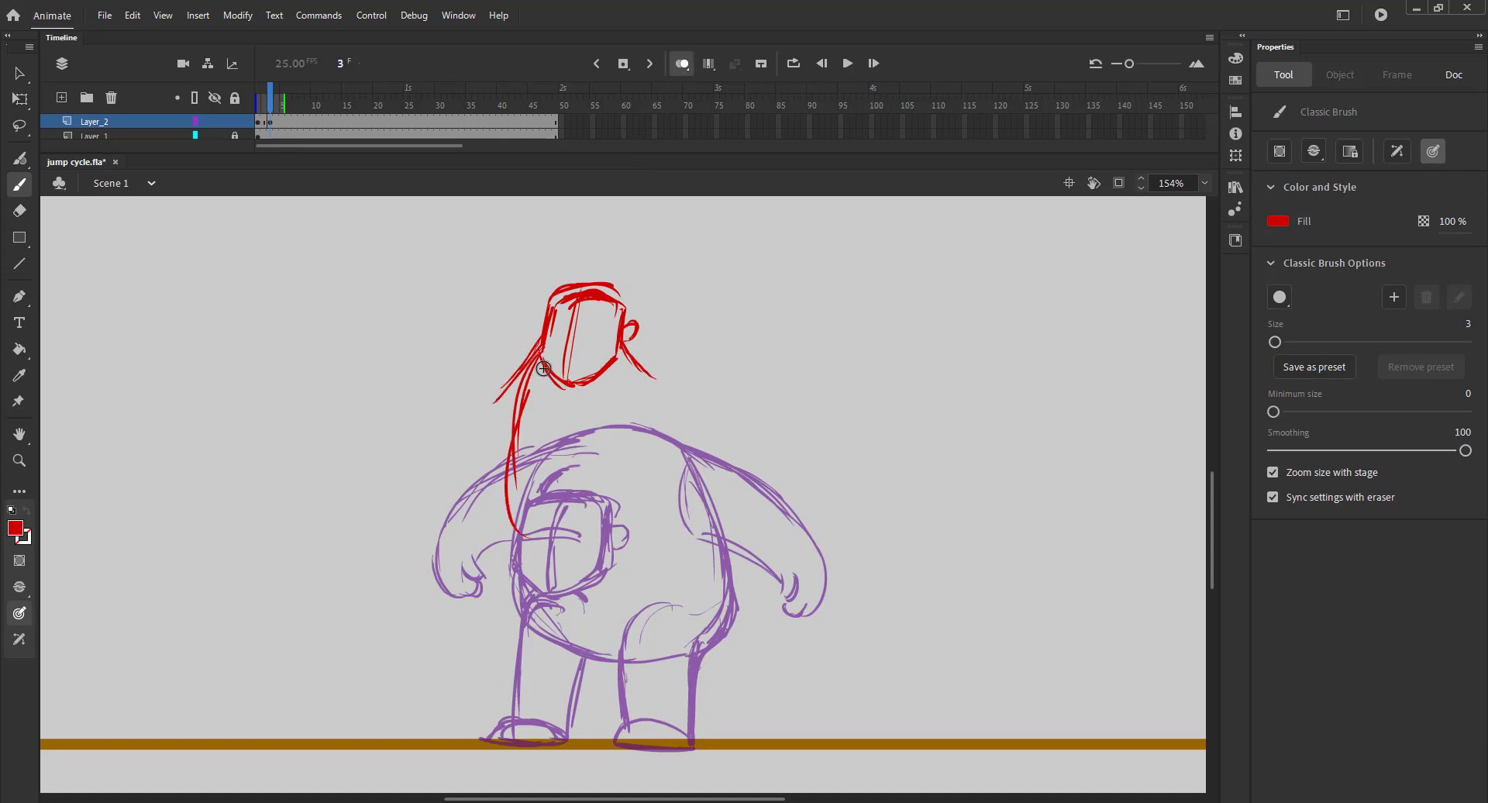
pyautogui.hotkey('ctrl', 'z')
# - Select the entire frame 3 drawing and nudge it down and slightly to the right
pyautogui.hotkey('ctrl', 'a')
pyautogui.hotkey('shift', 'Down')
pyautogui.hotkey('shift', 'Down')
pyautogui.hotkey('shift', 'Down')
pyautogui.hotkey('shift', 'Right')
pyautogui.hotkey('shift', 'Right')
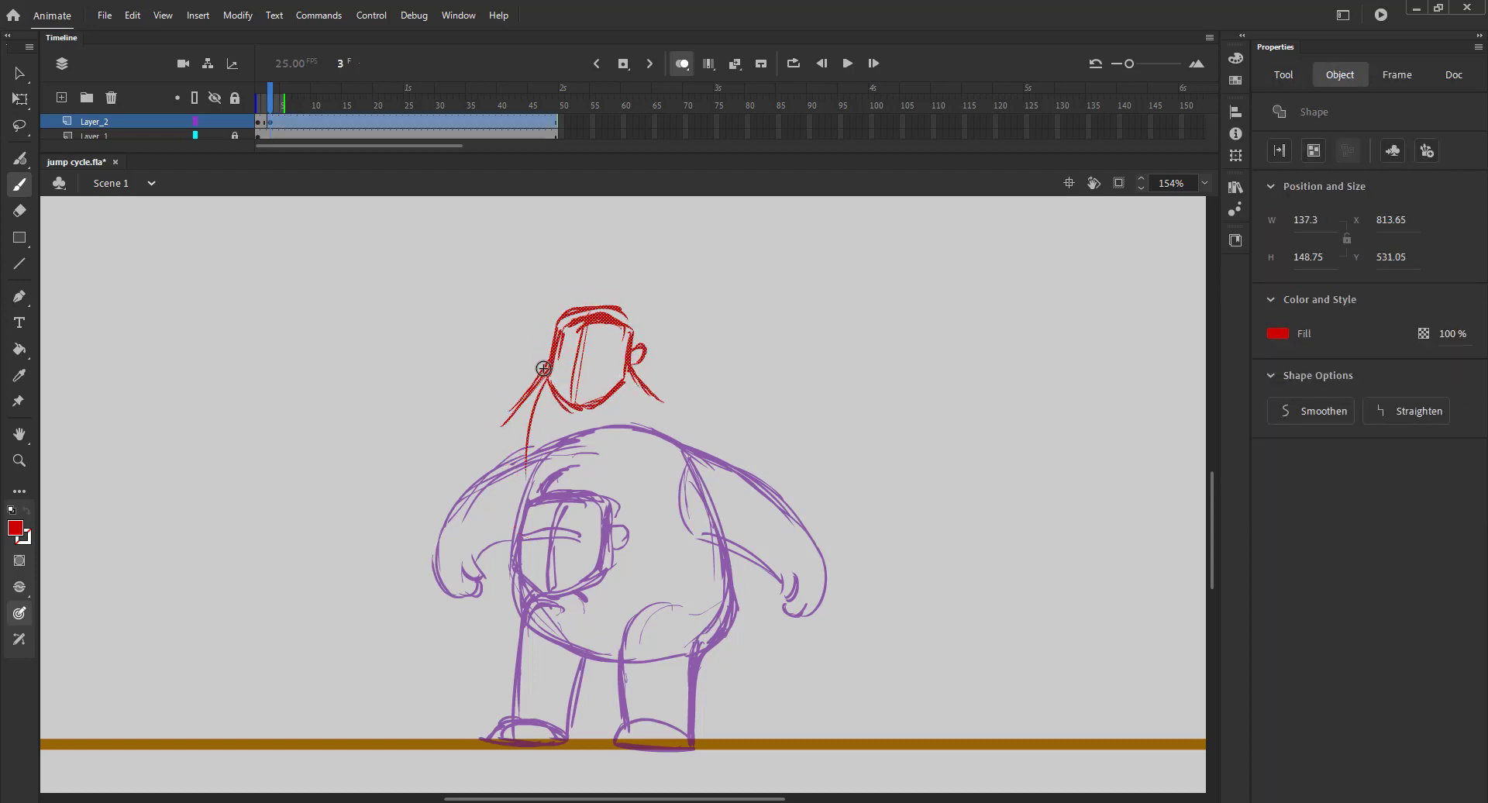
# - Nudge the selected frame 3 drawing further down and scrub to a neighbouring frame and back to check its height
pyautogui.hotkey('shift', 'Down')
pyautogui.hotkey('shift', 'Left')
pyautogui.moveTo(270, 92)
pyautogui.mouseDown()
pyautogui.moveTo(325, 92)
pyautogui.moveTo(259, 92)
pyautogui.moveTo(274, 91)
pyautogui.mouseUp()
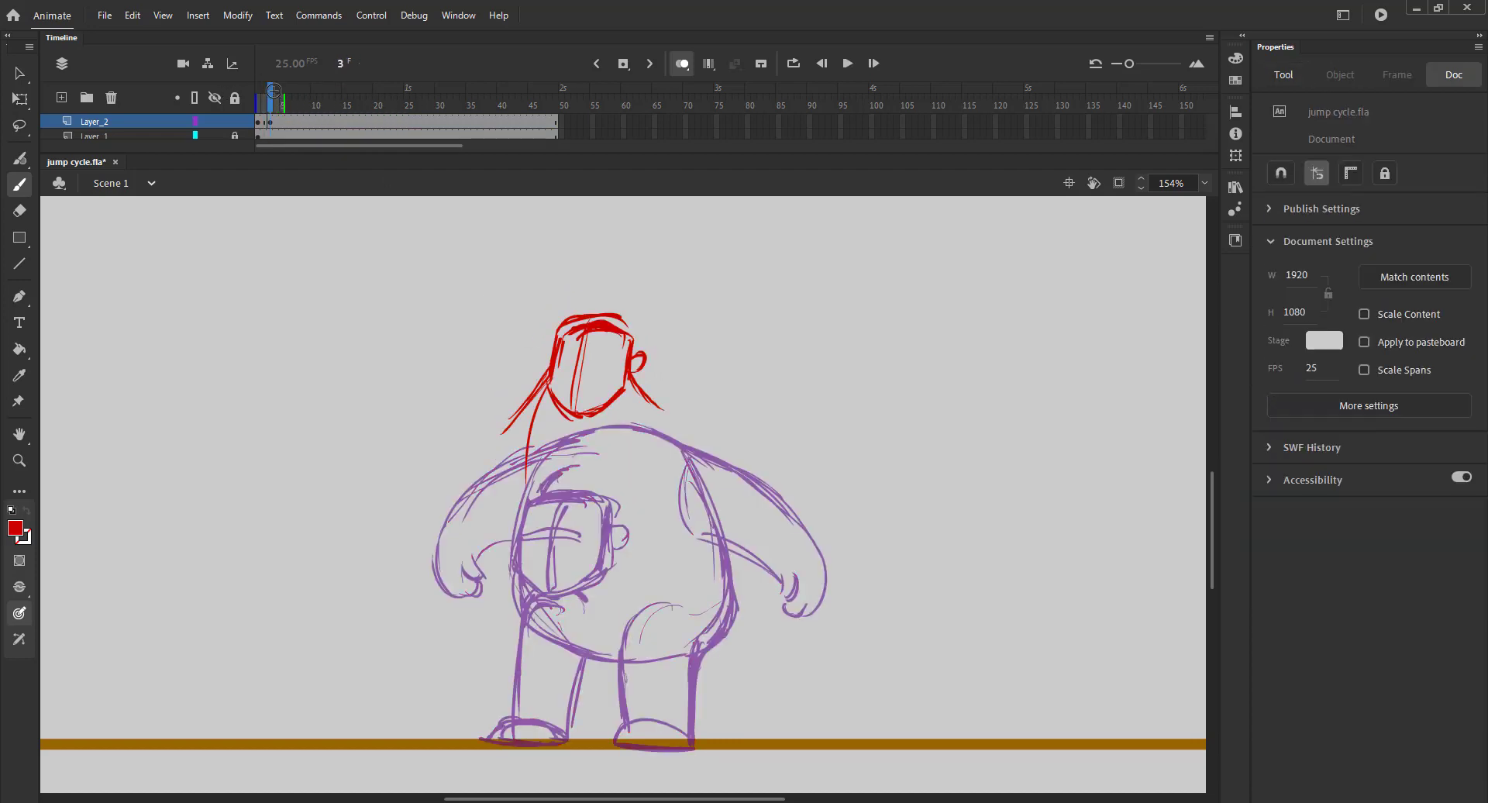
# - Sketch the outer and inner lines of the front arm and the rear arm's outer slope down from the head
pyautogui.moveTo(626, 376)
pyautogui.mouseDown()
pyautogui.moveTo(733, 496)
pyautogui.moveTo(754, 552)
pyautogui.mouseUp()
pyautogui.moveTo(545, 379)
pyautogui.mouseDown()
pyautogui.moveTo(476, 458)
pyautogui.moveTo(460, 508)
pyautogui.moveTo(476, 560)
pyautogui.mouseUp()
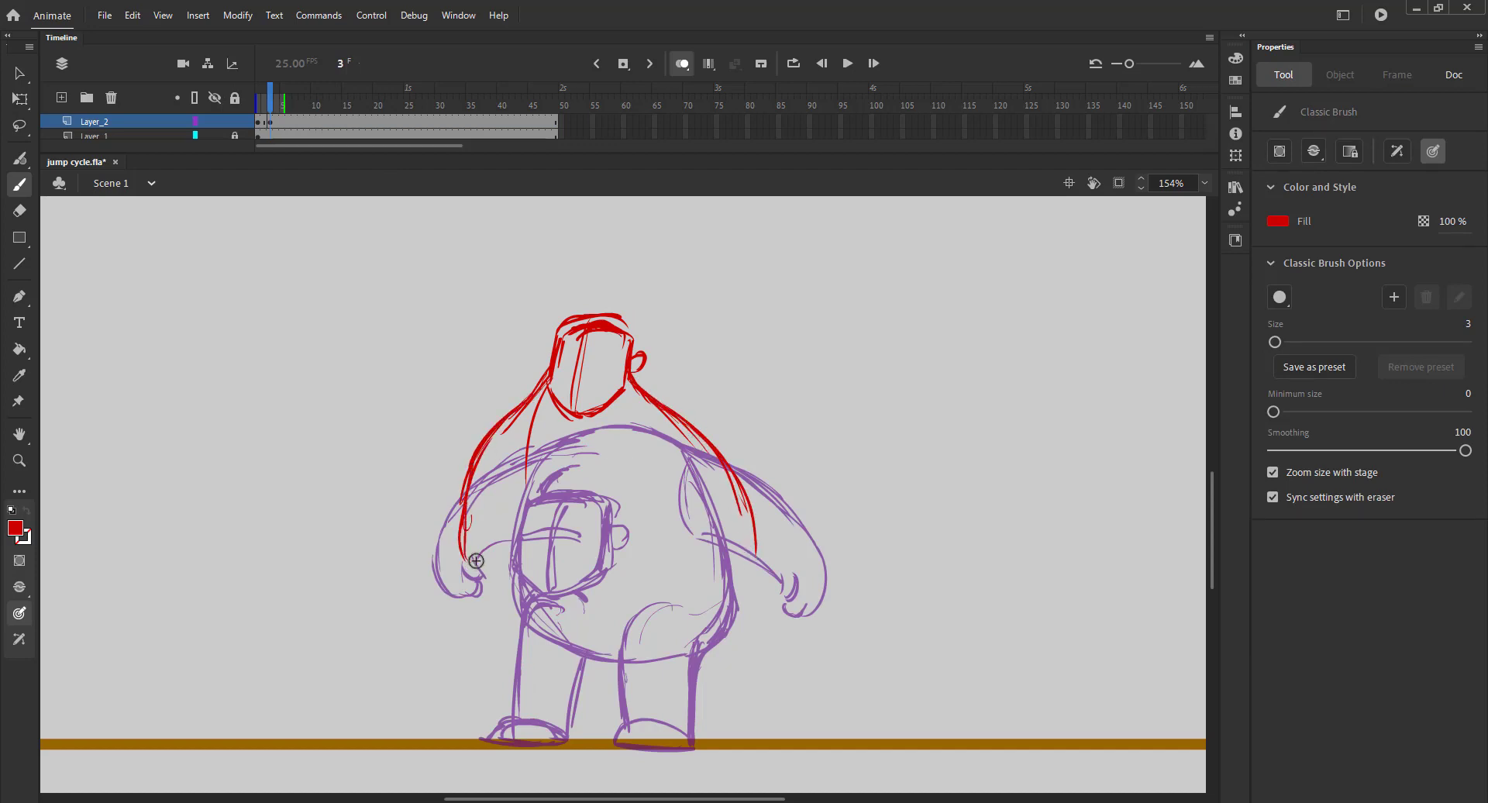
pyautogui.moveTo(548, 372)
pyautogui.mouseDown()
pyautogui.moveTo(502, 469)
pyautogui.moveTo(508, 562)
pyautogui.moveTo(530, 568)
pyautogui.mouseUp()
# - Select the whole frame 3 drawing, nudge it well down towards the crouching pose, and scrub the frames to check the placement
pyautogui.hotkey('ctrl', 'a')
pyautogui.hotkey('shift', 'Down')
pyautogui.hotkey('shift', 'Down')
pyautogui.hotkey('shift', 'Down')
pyautogui.hotkey('shift', 'Down')
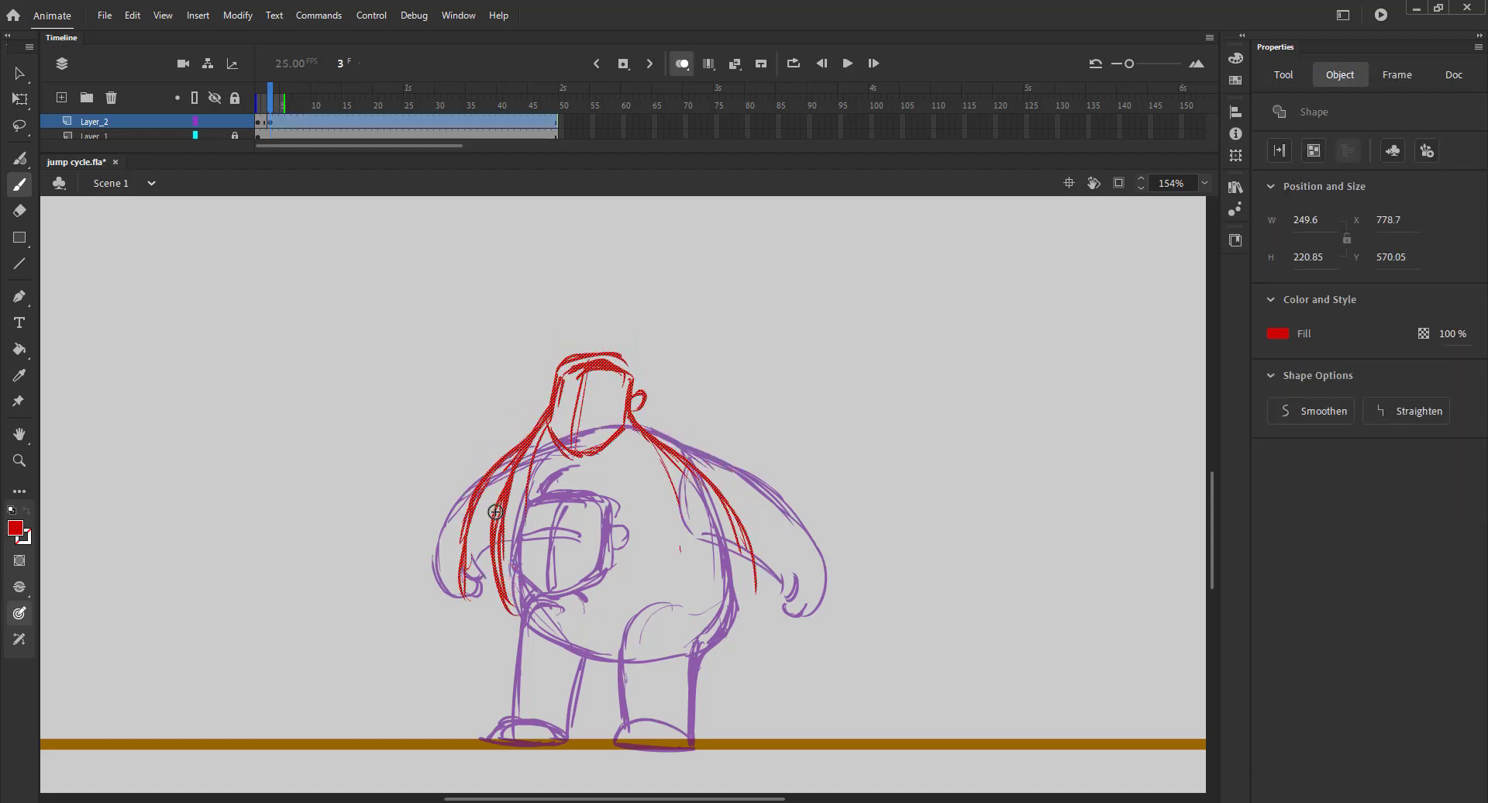
pyautogui.moveTo(267, 99); pyautogui.dragTo(270, 99)
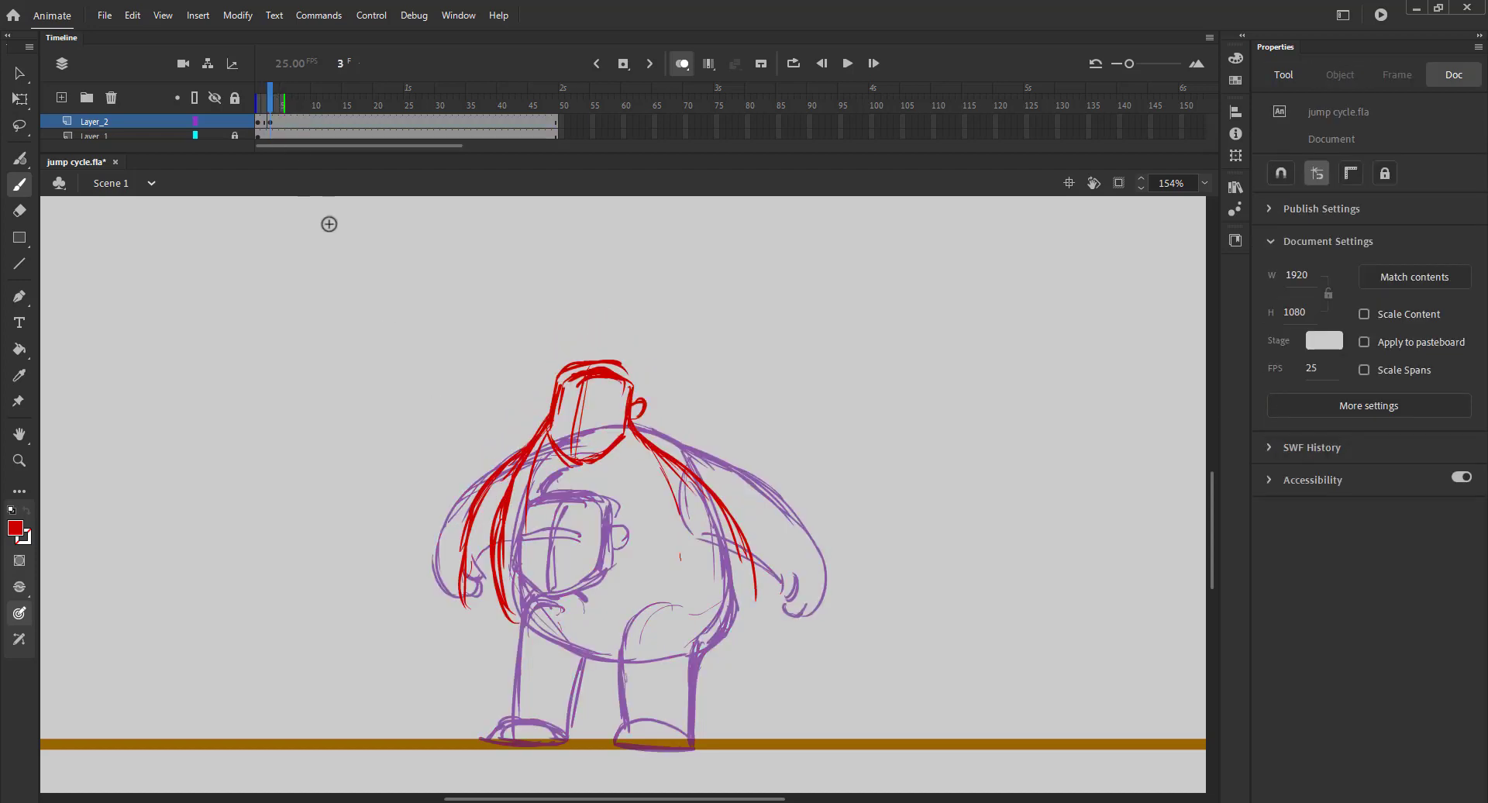
# - Add a short thin line inside the front arm sketch and save the file
pyautogui.moveTo(480, 558); pyautogui.dragTo(502, 603)
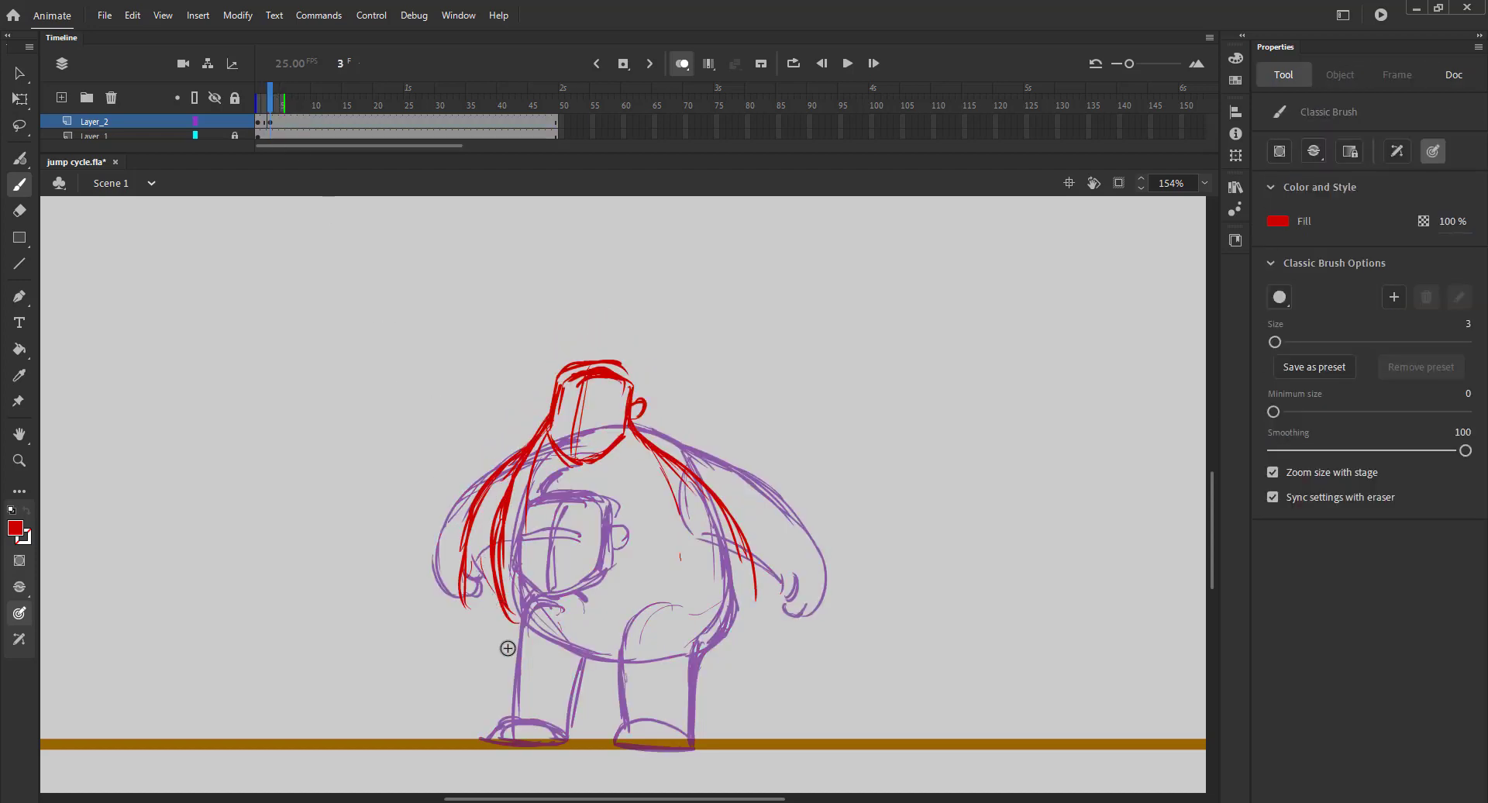
pyautogui.hotkey('ctrl', 's')
# - Flip between frames 2 and 3 with onion skinning off to compare the poses, and turn onion skinning back on
pyautogui.click(681, 63)
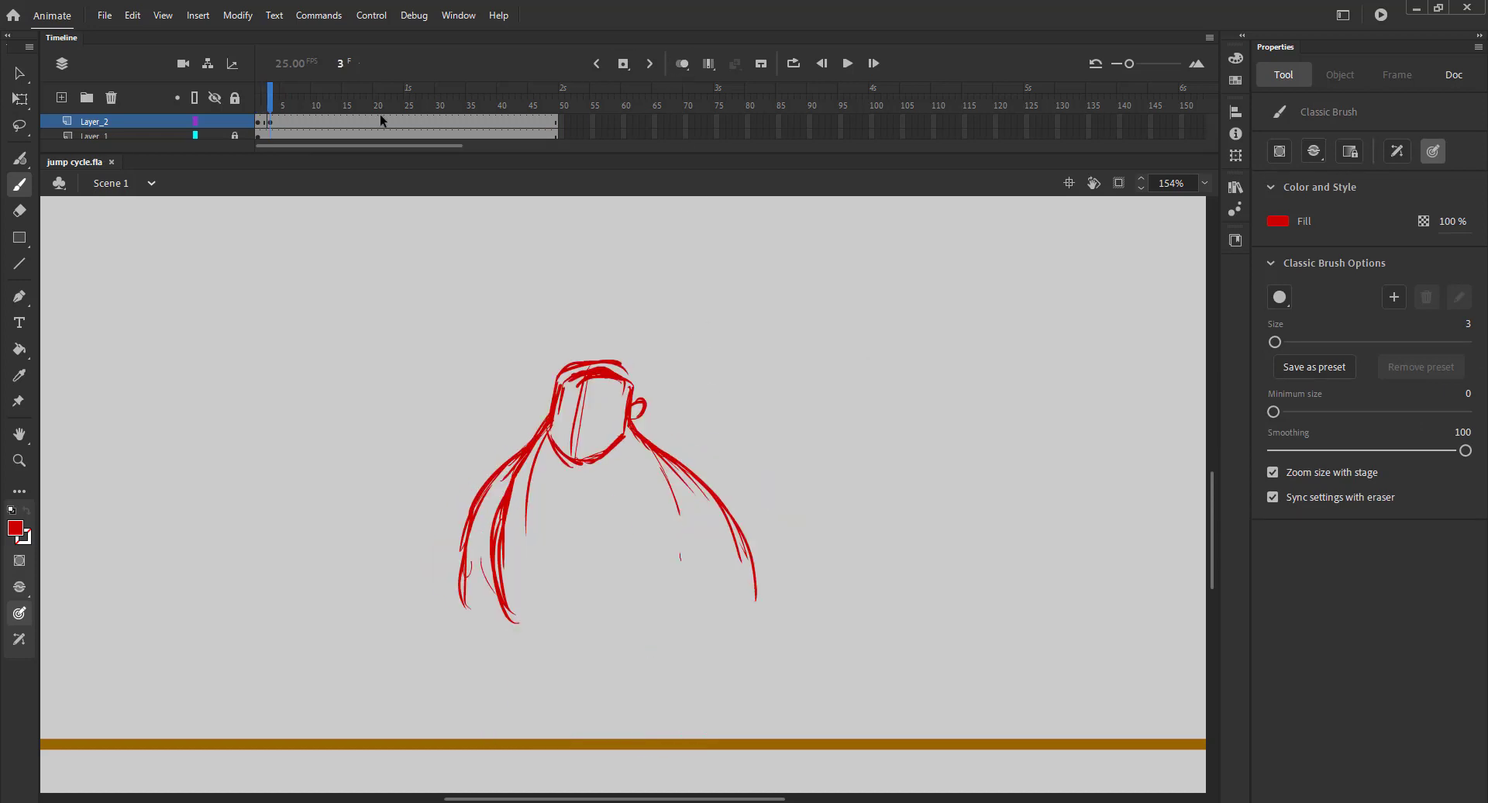
pyautogui.press(',')
pyautogui.press('.')
pyautogui.press(',')
pyautogui.press('.')
pyautogui.press(',')
pyautogui.click(681, 64)
pyautogui.press('.')
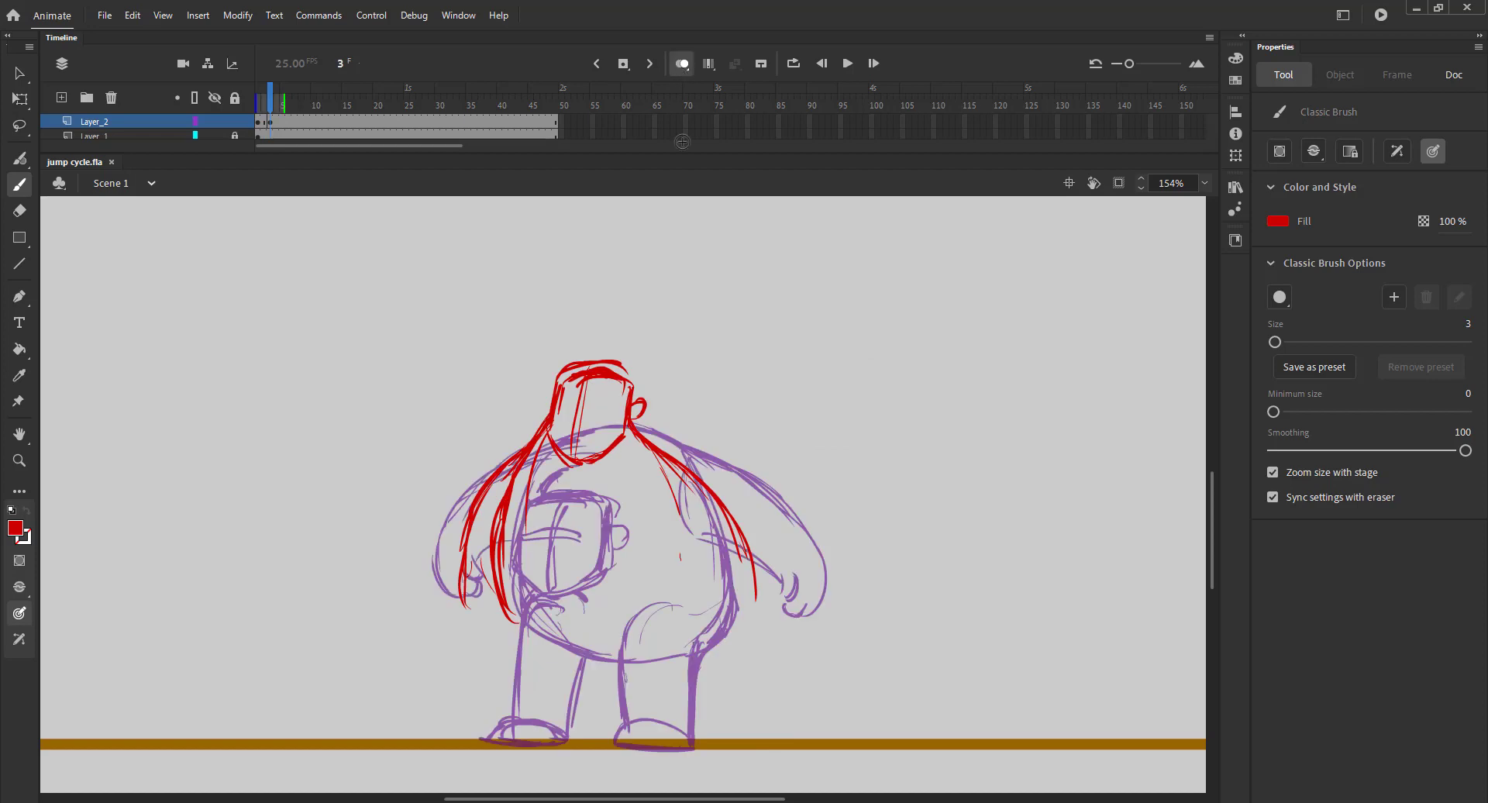
# - Sketch the torso's back contour curving from the shoulder down to the hip
pyautogui.moveTo(695, 485); pyautogui.dragTo(717, 535)
pyautogui.moveTo(648, 441)
pyautogui.mouseDown()
pyautogui.moveTo(707, 526)
pyautogui.moveTo(690, 643)
pyautogui.mouseUp()
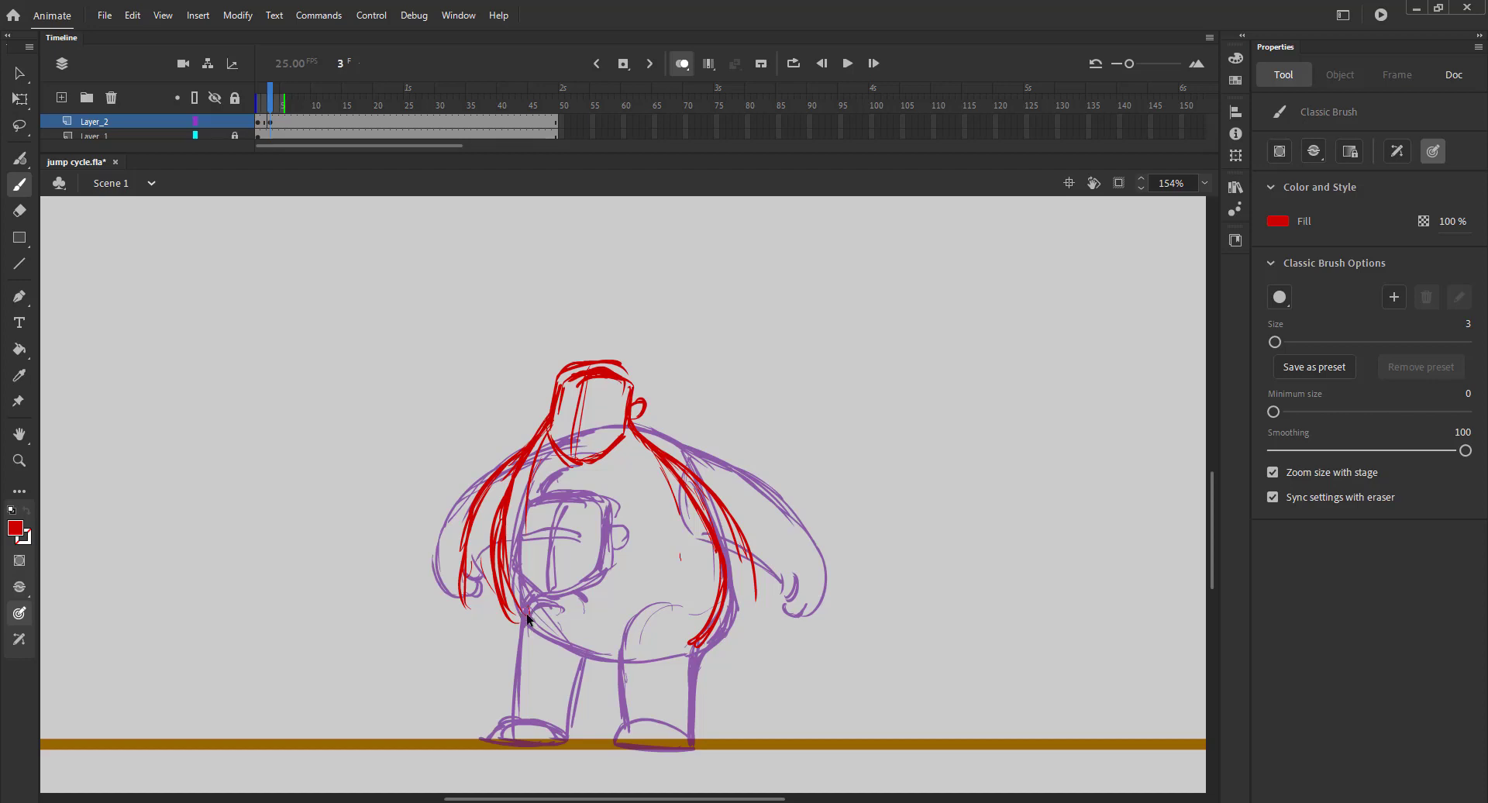
# - Delete the front arm strokes and sketch the torso's front line and rounded belly underside in their place
pyautogui.press('v')
pyautogui.moveTo(532, 641); pyautogui.dragTo(402, 450)
pyautogui.press('Delete')
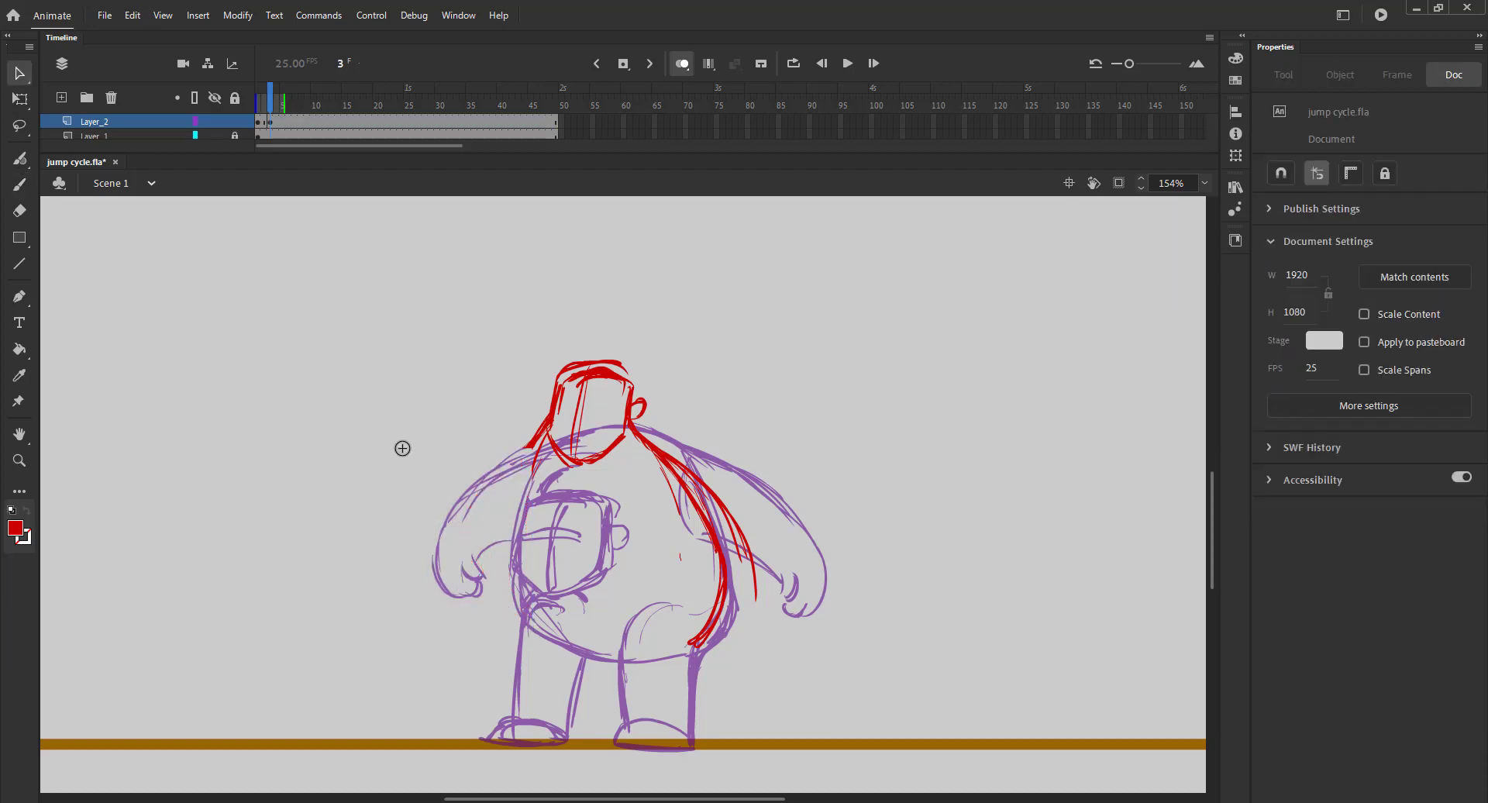
pyautogui.press('b')
pyautogui.moveTo(548, 425)
pyautogui.mouseDown()
pyautogui.moveTo(516, 601)
pyautogui.moveTo(632, 647)
pyautogui.moveTo(721, 582)
pyautogui.moveTo(612, 598)
pyautogui.mouseUp()
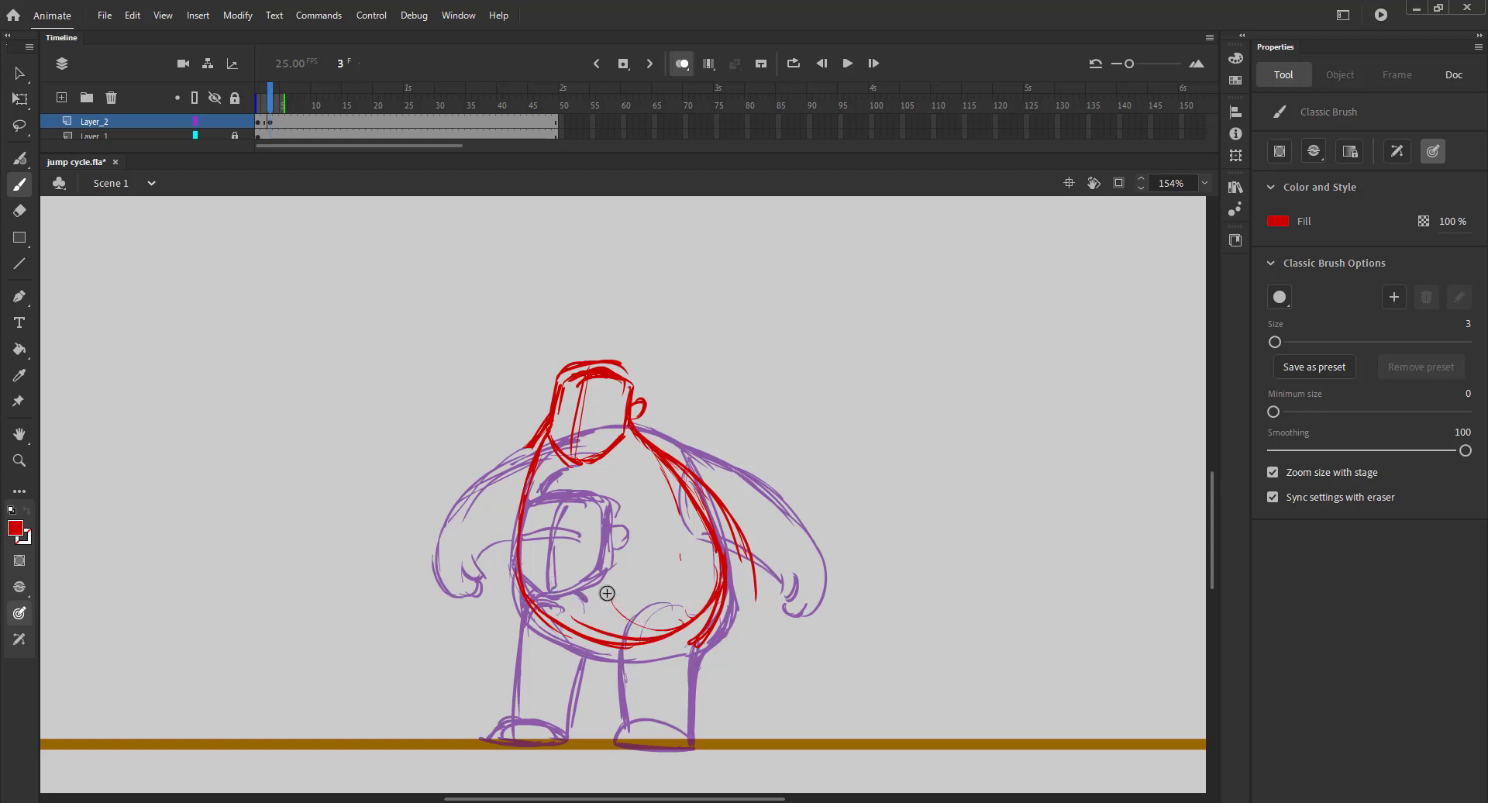
# - Sketch both legs and feet beneath the belly on the ground line, following the onion-skinned pose
pyautogui.moveTo(698, 626); pyautogui.dragTo(688, 737)
pyautogui.moveTo(664, 593)
pyautogui.mouseDown()
pyautogui.moveTo(631, 608)
pyautogui.moveTo(625, 674)
pyautogui.mouseUp()
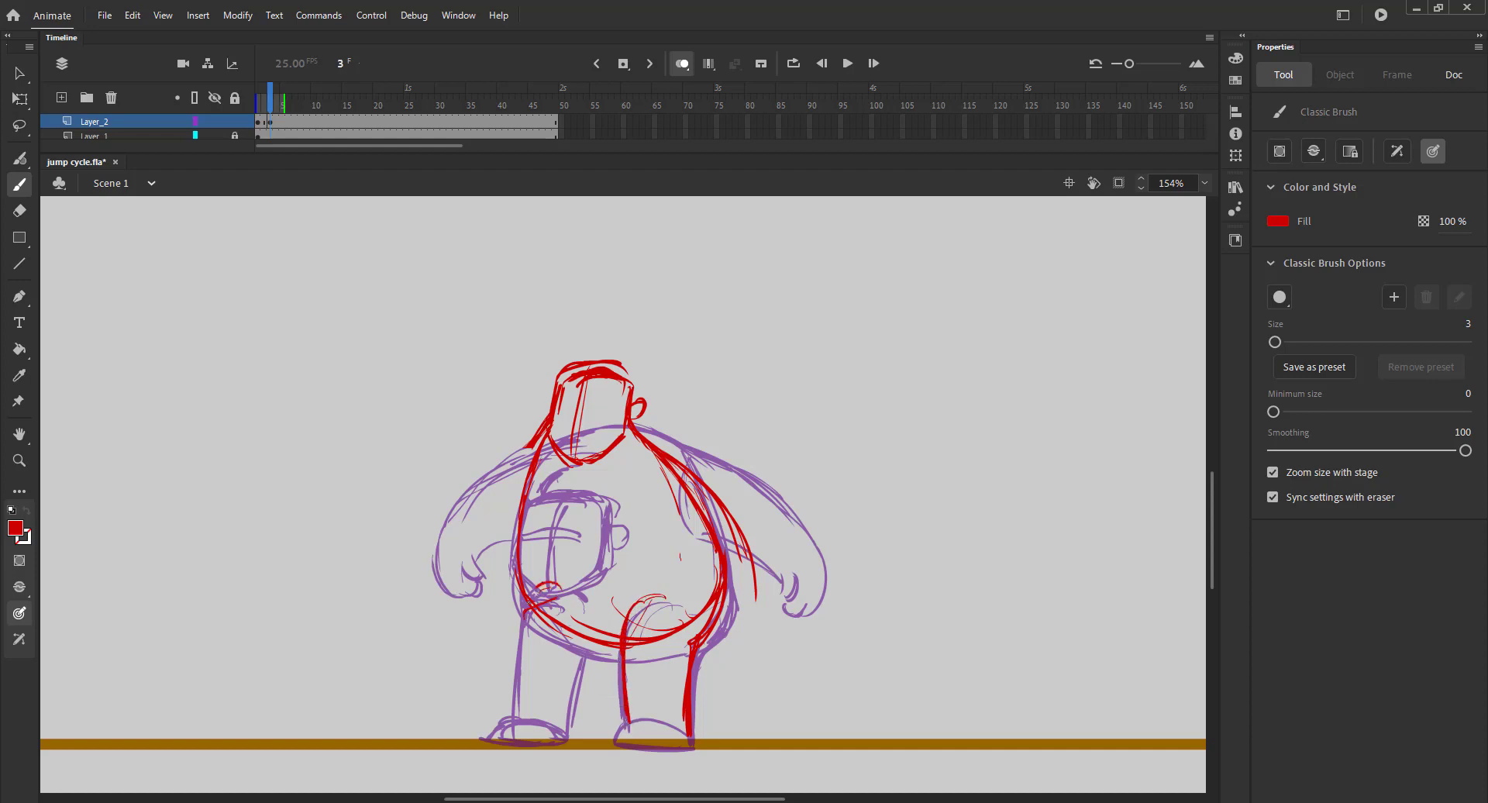
pyautogui.moveTo(552, 582); pyautogui.dragTo(517, 713)
pyautogui.moveTo(586, 639)
pyautogui.mouseDown()
pyautogui.moveTo(571, 738)
pyautogui.moveTo(543, 719)
pyautogui.mouseUp()
pyautogui.hotkey('ctrl', 'z')
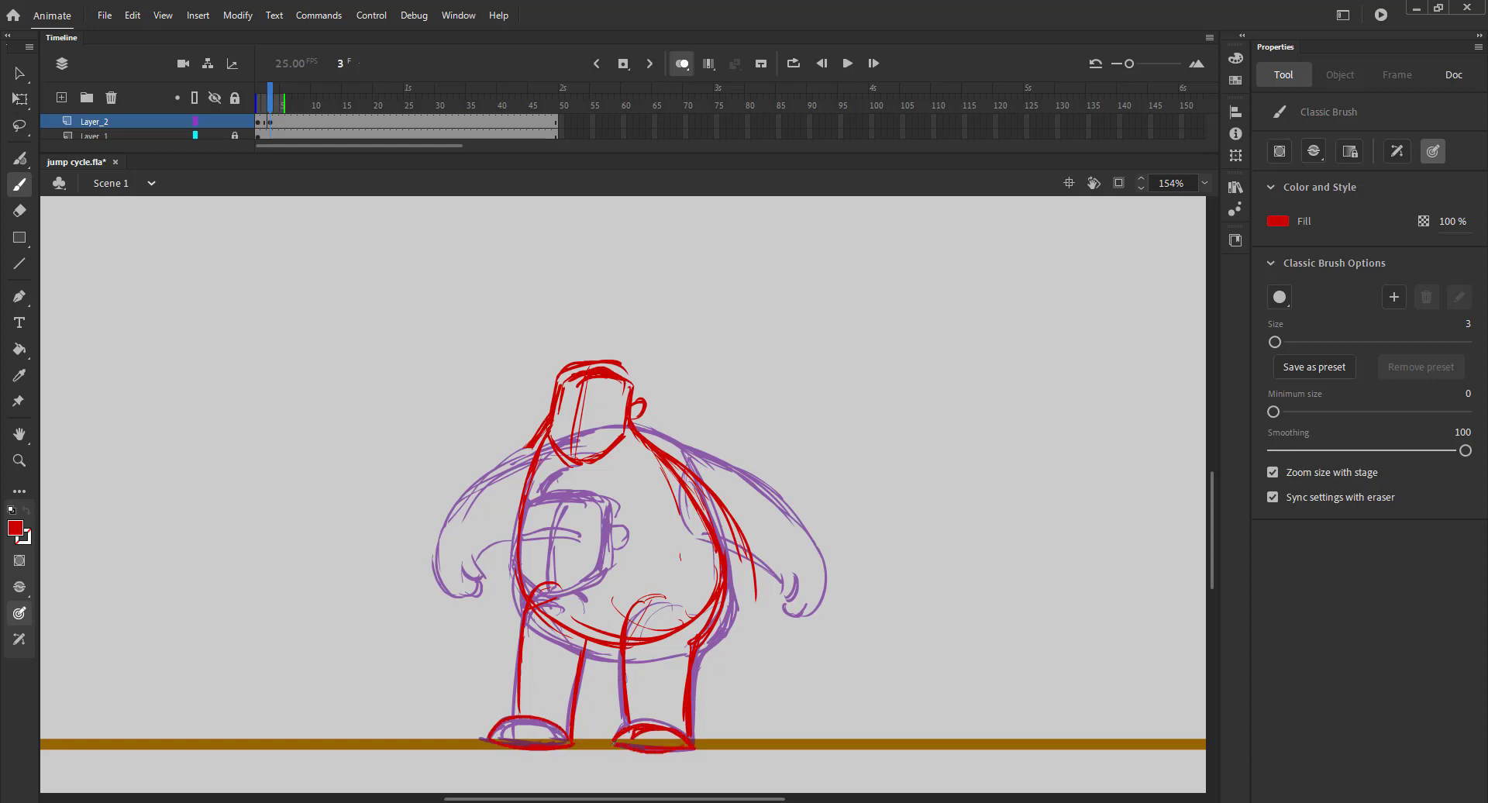
# - Scrub the timeline with onion skinning off to review the body and legs, and return to frame 3 with onion skinning on
pyautogui.click(682, 63)
pyautogui.click(288, 101)
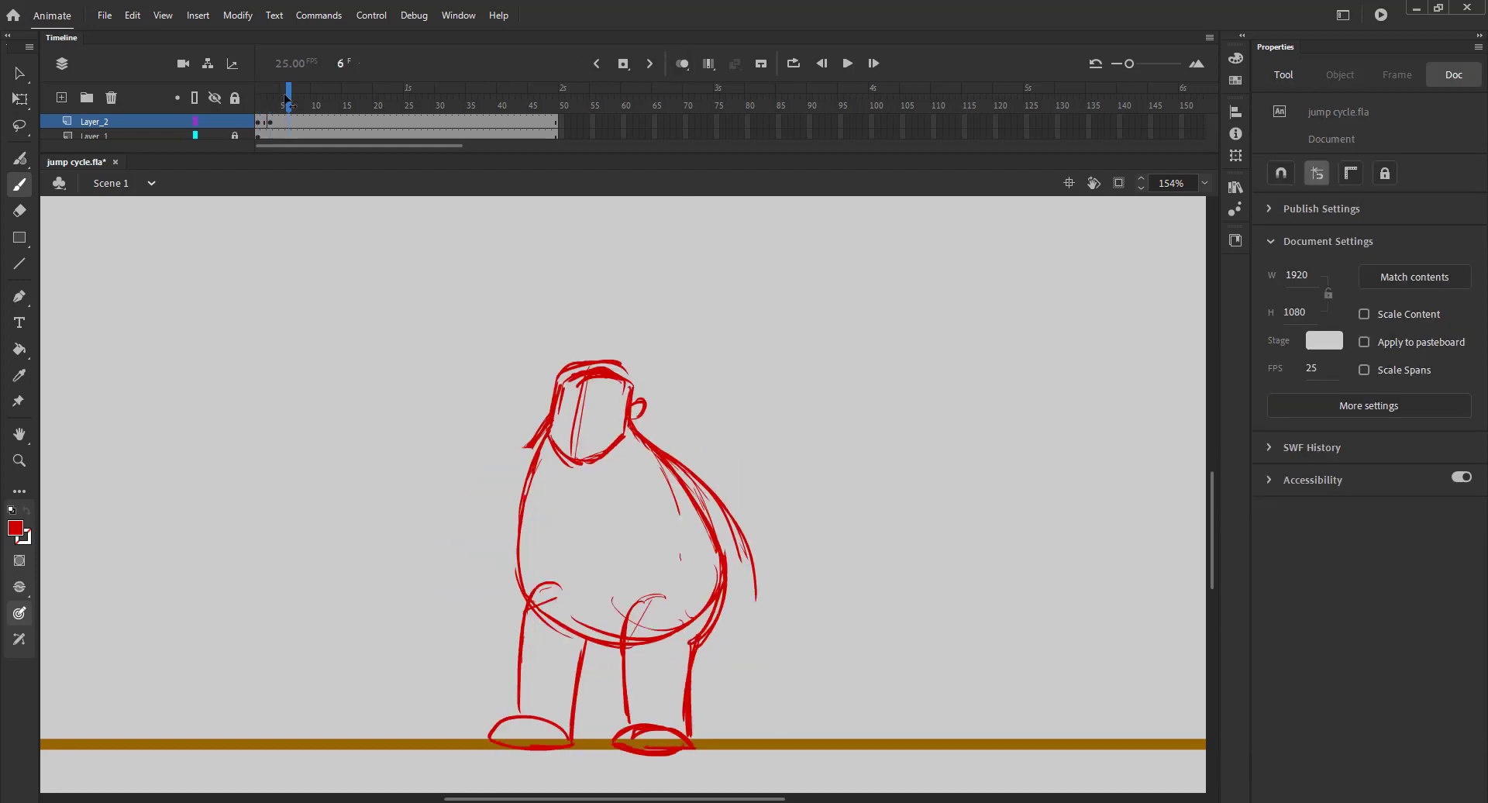
pyautogui.moveTo(285, 98)
pyautogui.mouseDown()
pyautogui.moveTo(258, 98)
pyautogui.moveTo(283, 98)
pyautogui.moveTo(270, 97)
pyautogui.mouseUp()
pyautogui.click(680, 64)
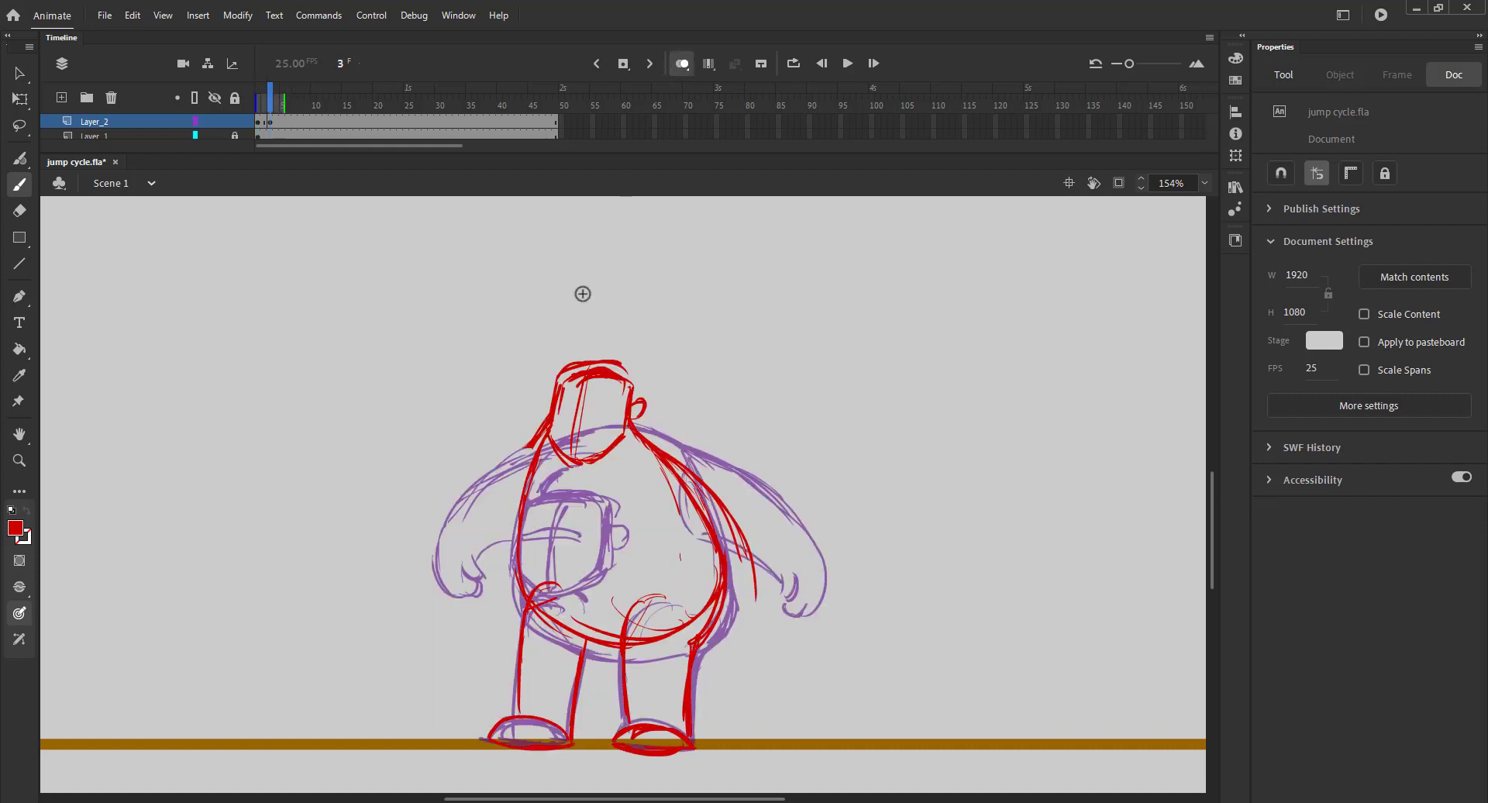
# - Reinforce the head outline and sketch the rear arm hanging away from the body with its hand
pyautogui.moveTo(551, 375); pyautogui.dragTo(541, 432)
pyautogui.moveTo(626, 404); pyautogui.dragTo(553, 371)
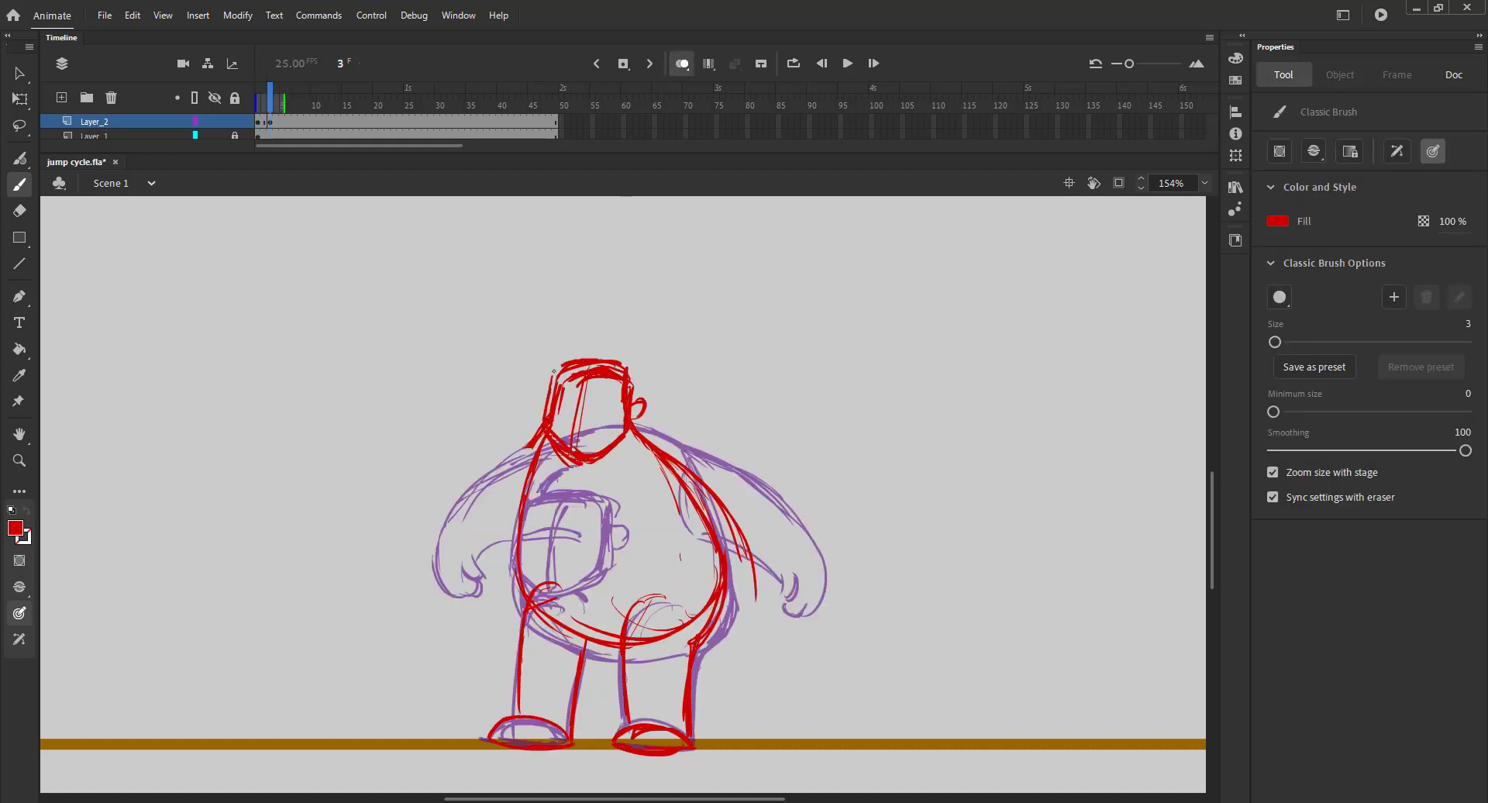
pyautogui.moveTo(636, 422)
pyautogui.mouseDown()
pyautogui.moveTo(732, 500)
pyautogui.moveTo(774, 560)
pyautogui.mouseUp()
pyautogui.moveTo(716, 474); pyautogui.dragTo(779, 566)
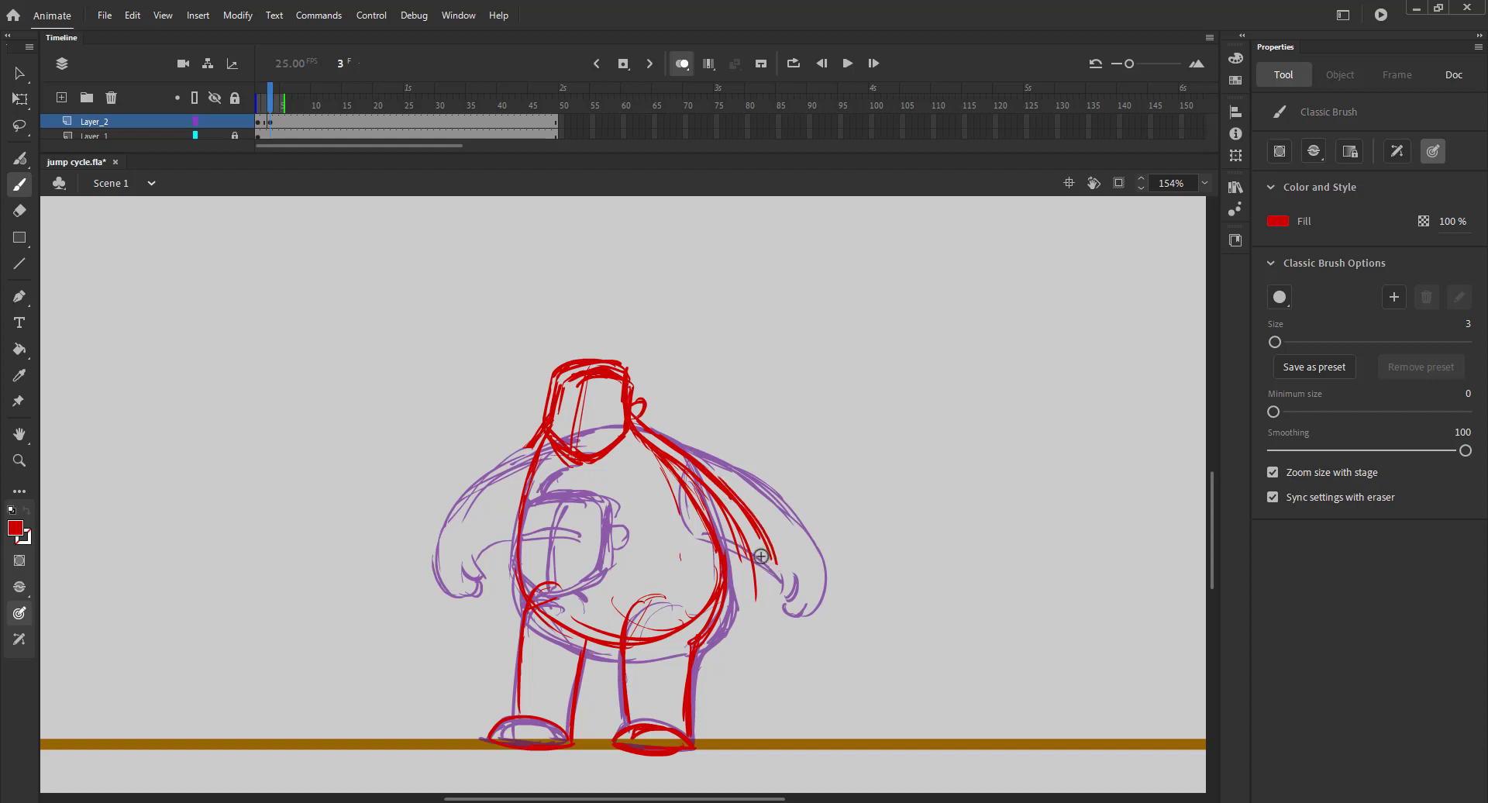
pyautogui.moveTo(679, 530); pyautogui.dragTo(756, 589)
pyautogui.moveTo(775, 536)
pyautogui.mouseDown()
pyautogui.moveTo(781, 605)
pyautogui.moveTo(758, 606)
pyautogui.mouseUp()
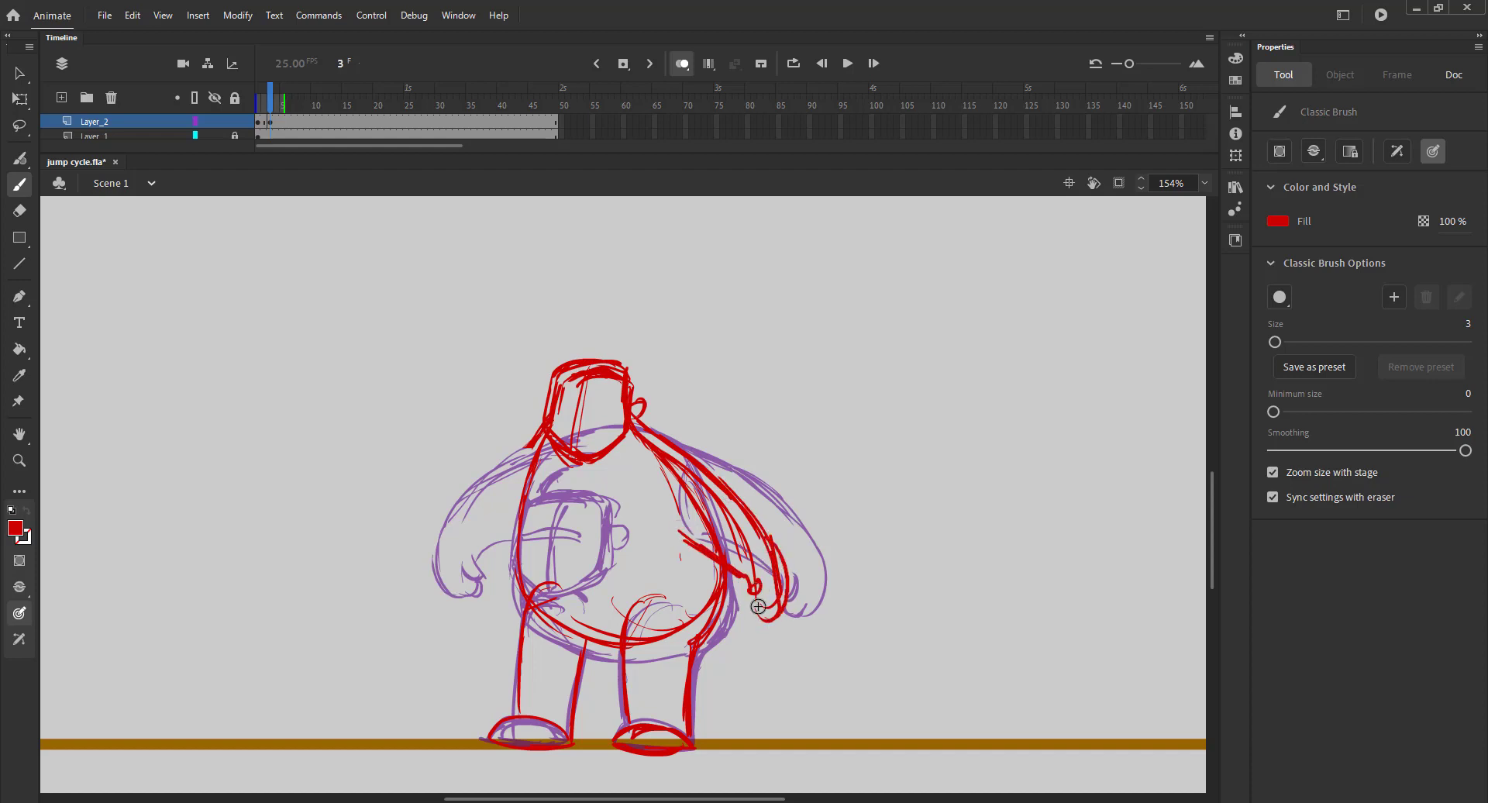
# - Sketch the front arm curving from the shoulder down to a hand beside the belly
pyautogui.moveTo(547, 435); pyautogui.dragTo(500, 481)
pyautogui.moveTo(535, 443); pyautogui.dragTo(459, 546)
pyautogui.moveTo(497, 473)
pyautogui.mouseDown()
pyautogui.moveTo(452, 577)
pyautogui.moveTo(466, 587)
pyautogui.mouseUp()
pyautogui.moveTo(512, 547); pyautogui.dragTo(456, 606)
pyautogui.moveTo(455, 601)
pyautogui.mouseDown()
pyautogui.moveTo(481, 612)
pyautogui.moveTo(465, 620)
pyautogui.mouseUp()
pyautogui.moveTo(456, 604); pyautogui.dragTo(471, 610)
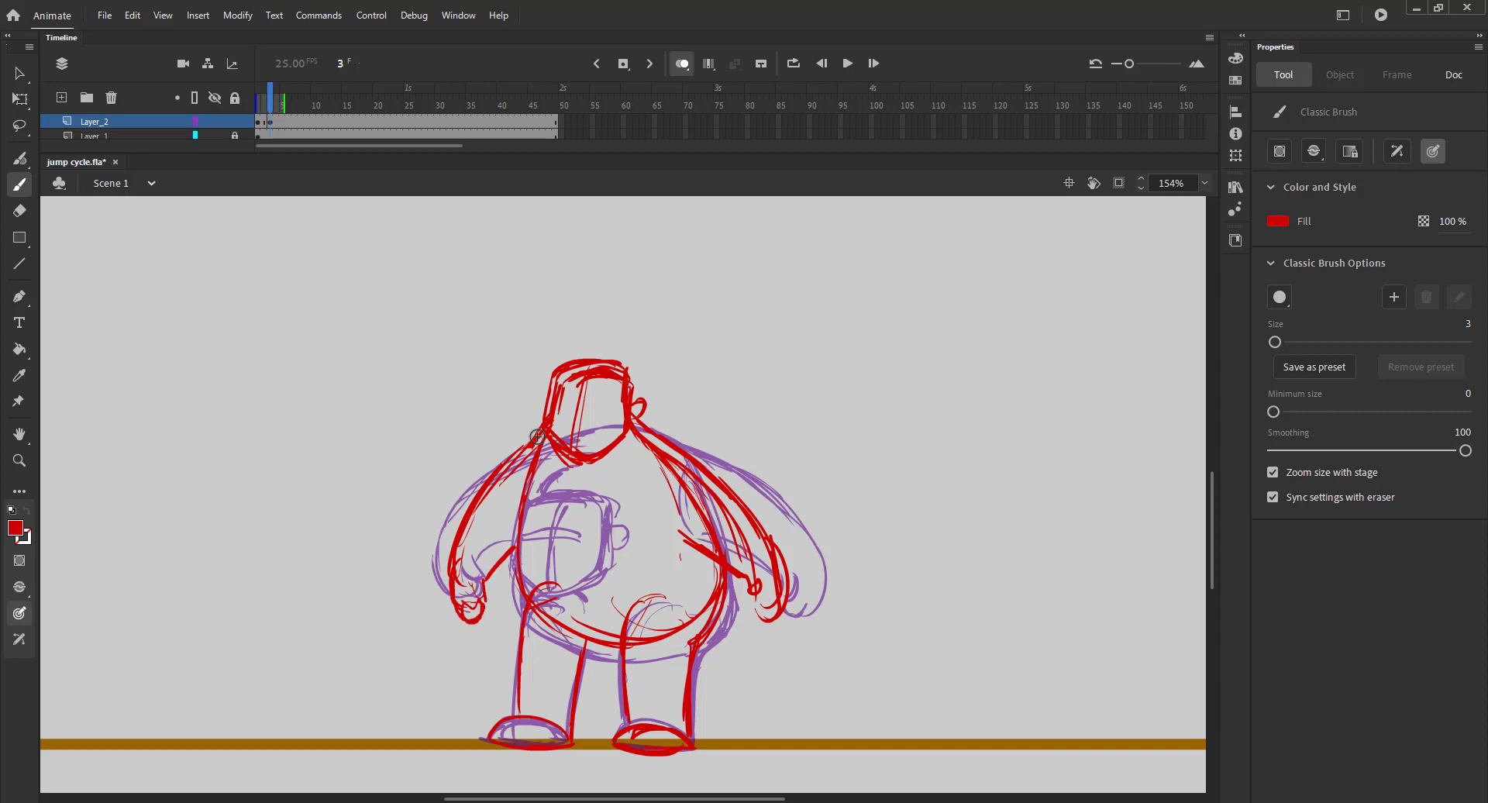
# - Scrub past frame 3 with onion skinning off to check the pose with both arms, and restore onion skinning
pyautogui.click(681, 63)
pyautogui.click(273, 102)
pyautogui.moveTo(279, 103)
pyautogui.mouseDown()
pyautogui.moveTo(256, 113)
pyautogui.moveTo(294, 109)
pyautogui.moveTo(252, 114)
pyautogui.moveTo(270, 108)
pyautogui.mouseUp()
pyautogui.click(682, 64)
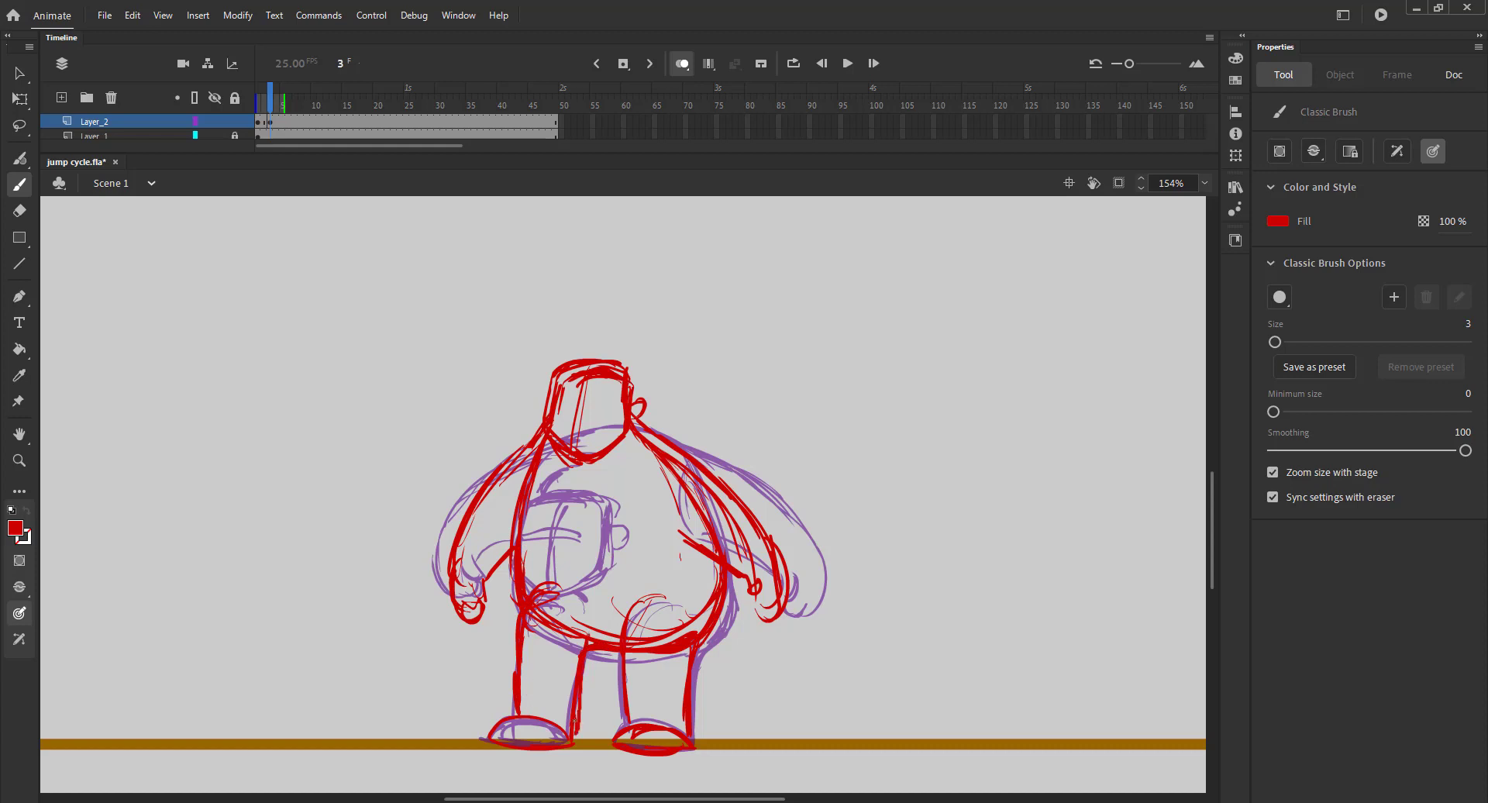
# - Draw the curved eye guideline across the frame 3 face and save the file
pyautogui.moveTo(561, 400); pyautogui.dragTo(612, 399)
pyautogui.hotkey('ctrl', 's')
# - Scrub through the first frames with onion skinning off to compare the crouching and rising poses, and re-enable onion skinning
pyautogui.click(682, 63)
pyautogui.click(282, 105)
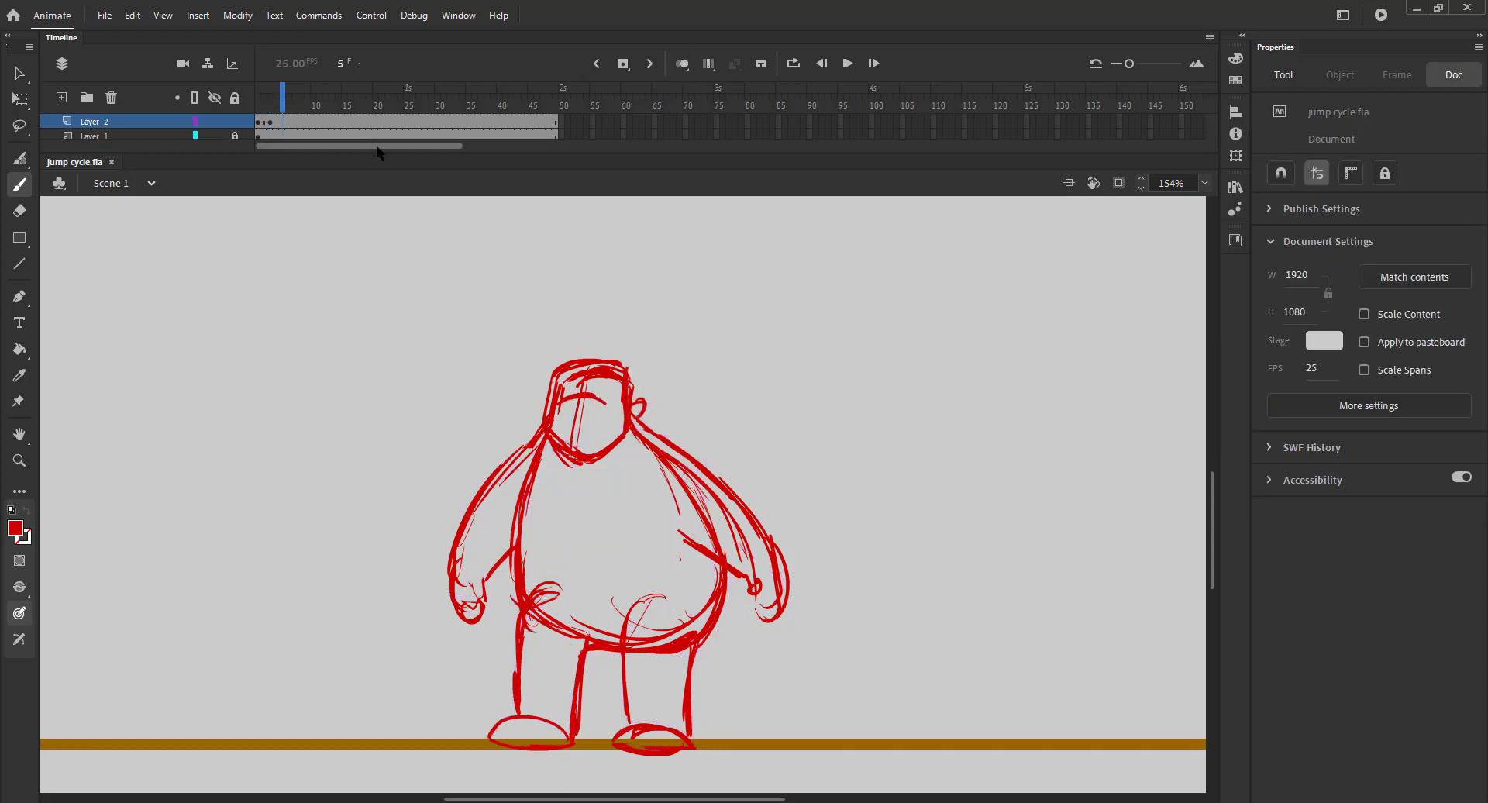
pyautogui.click(682, 64)
pyautogui.moveTo(268, 101); pyautogui.dragTo(272, 107)
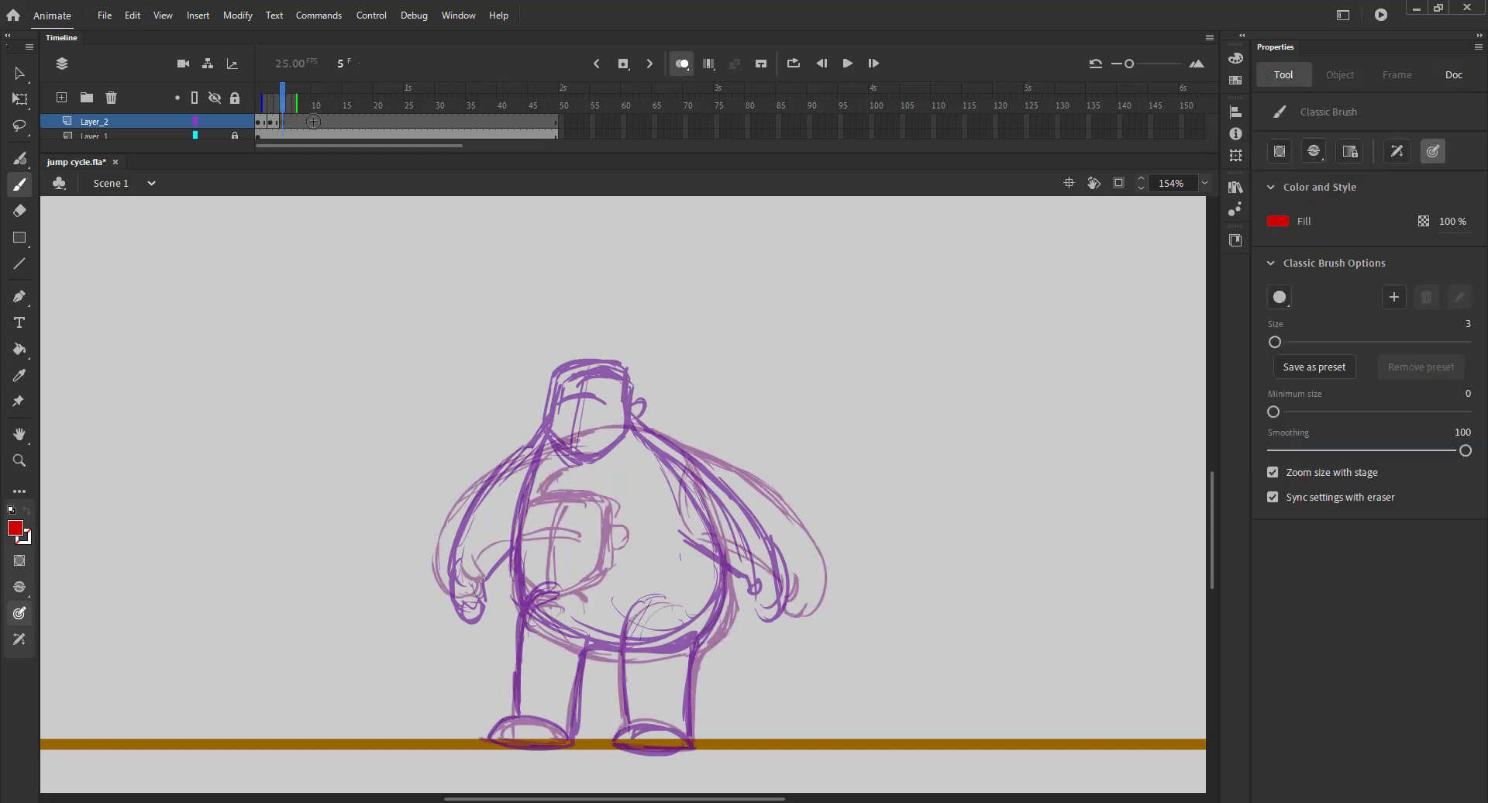
# - On frame 5, sketch a small head with face guidelines and an ear high above the onion-skinned poses
pyautogui.moveTo(591, 239); pyautogui.dragTo(581, 238)
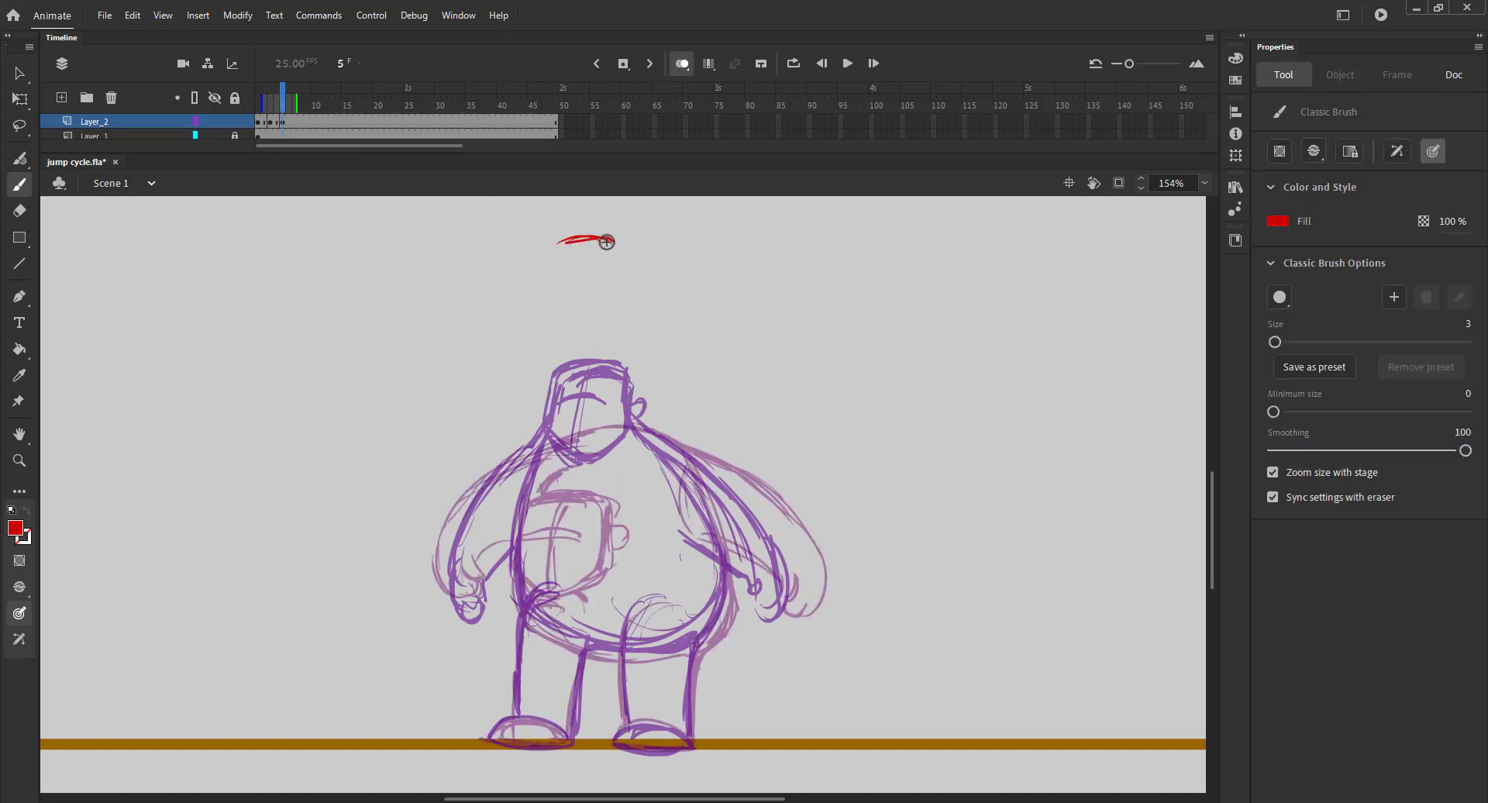
pyautogui.hotkey('ctrl', '-')
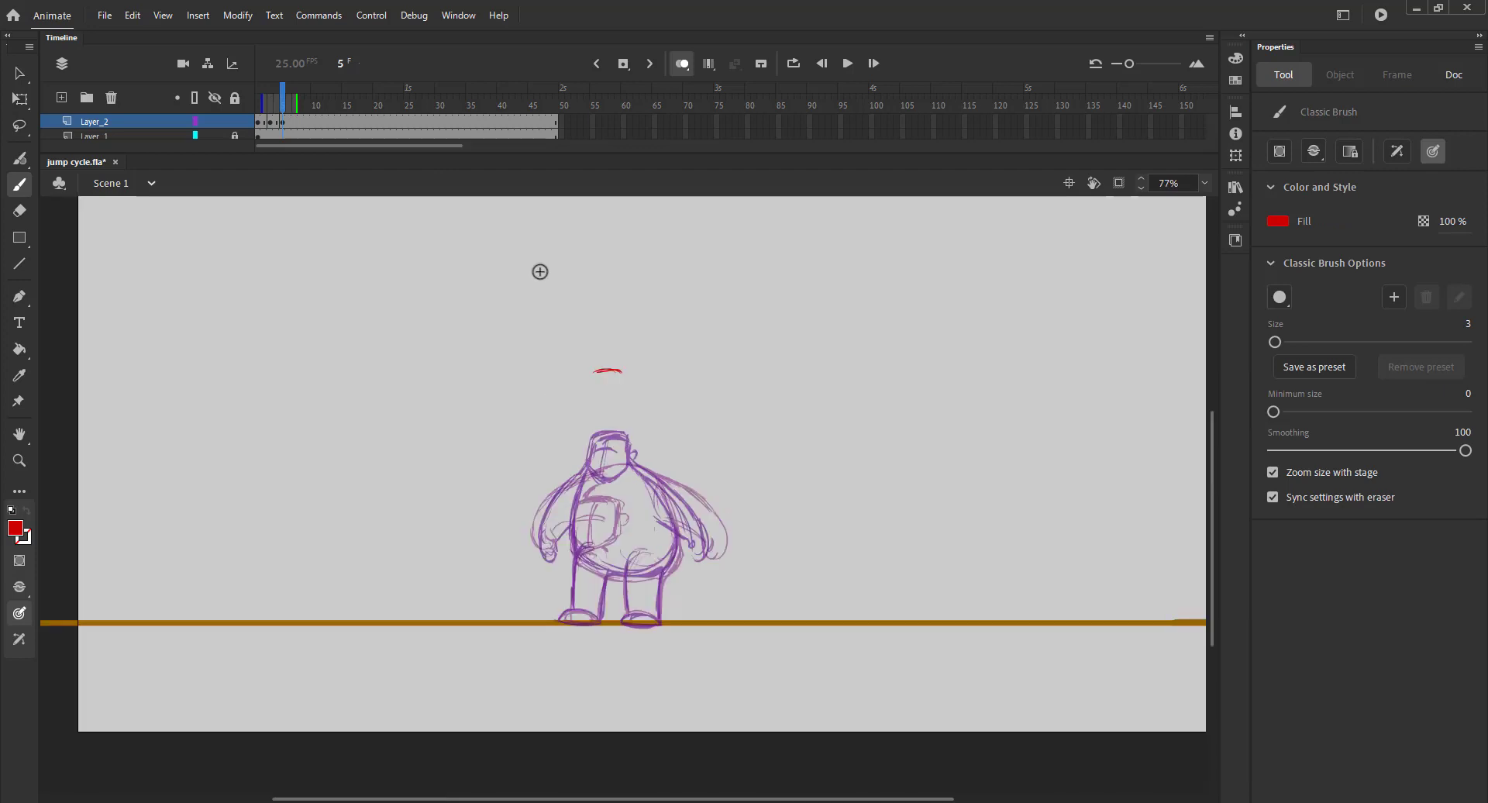
pyautogui.hotkey('ctrl', '-')
pyautogui.hotkey('ctrl', '=')
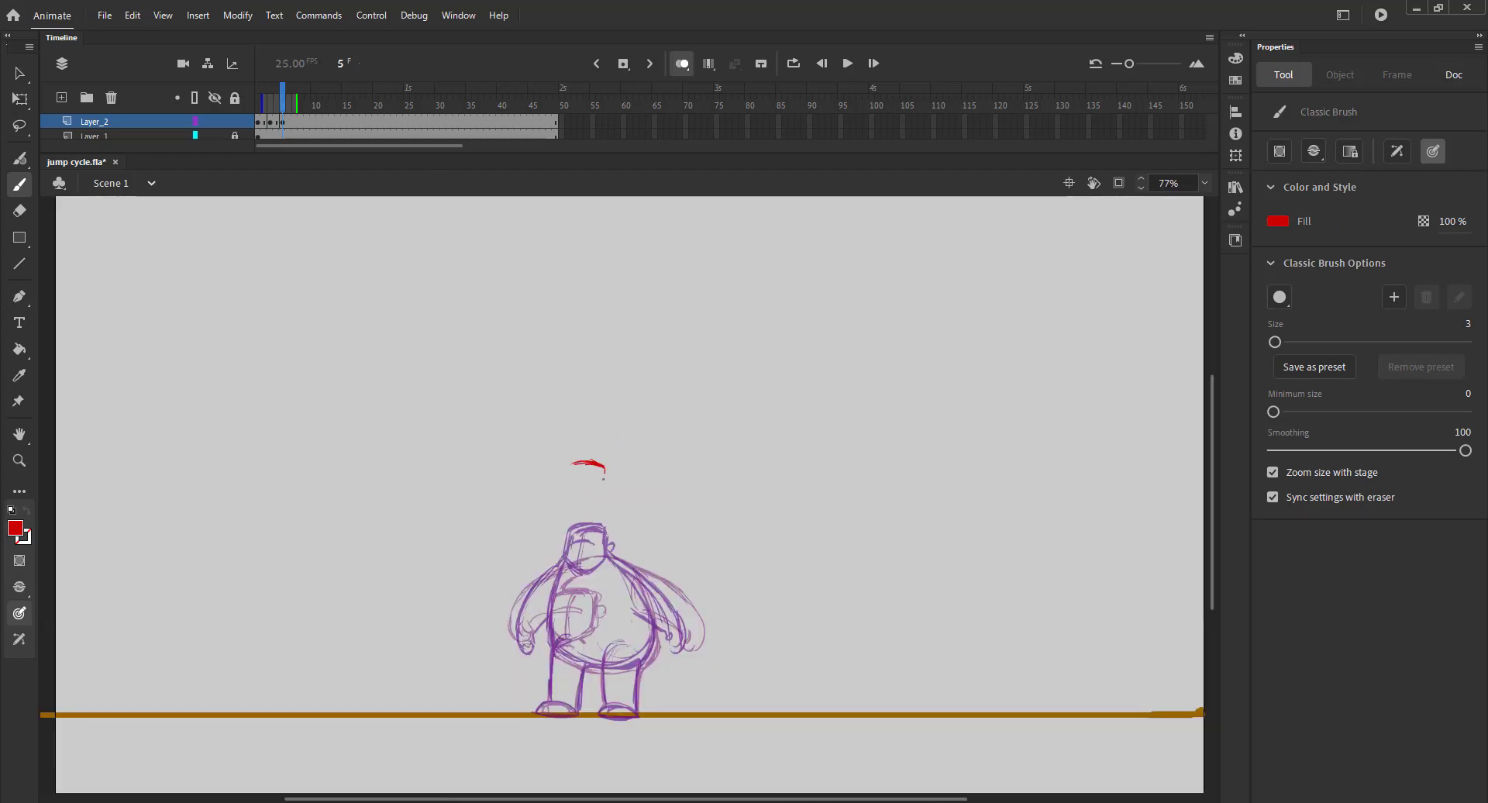
pyautogui.moveTo(603, 479); pyautogui.dragTo(602, 491)
pyautogui.moveTo(573, 465)
pyautogui.mouseDown()
pyautogui.moveTo(569, 484)
pyautogui.moveTo(596, 496)
pyautogui.moveTo(582, 506)
pyautogui.mouseUp()
pyautogui.moveTo(585, 465)
pyautogui.mouseDown()
pyautogui.moveTo(579, 502)
pyautogui.moveTo(580, 489)
pyautogui.mouseUp()
pyautogui.moveTo(568, 480); pyautogui.dragTo(604, 489)
# - Scrub from frame 3 to frame 5 with onion skinning off to compare the head heights, and turn onion skinning back on
pyautogui.click(682, 64)
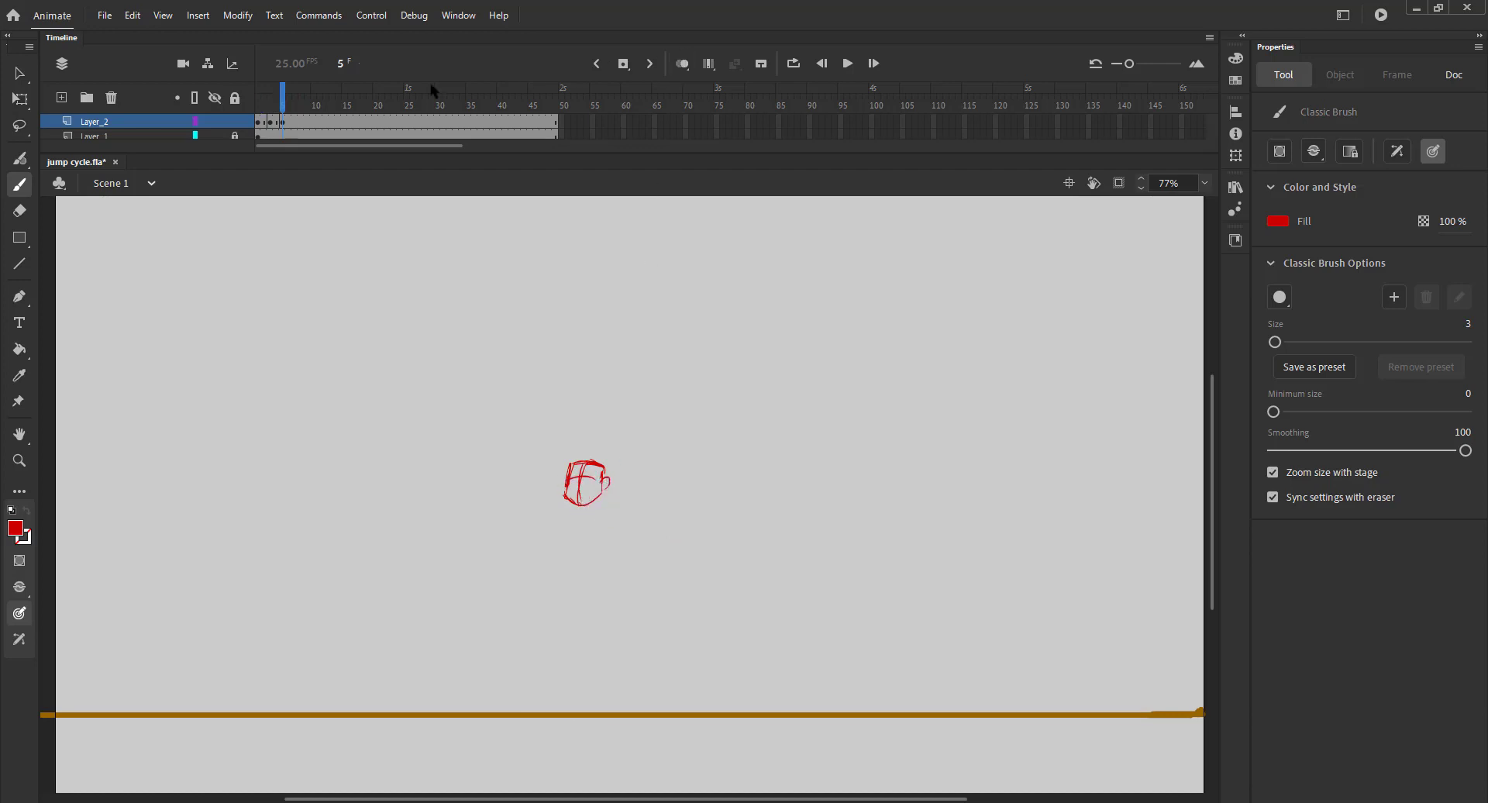
pyautogui.moveTo(267, 107); pyautogui.dragTo(282, 107)
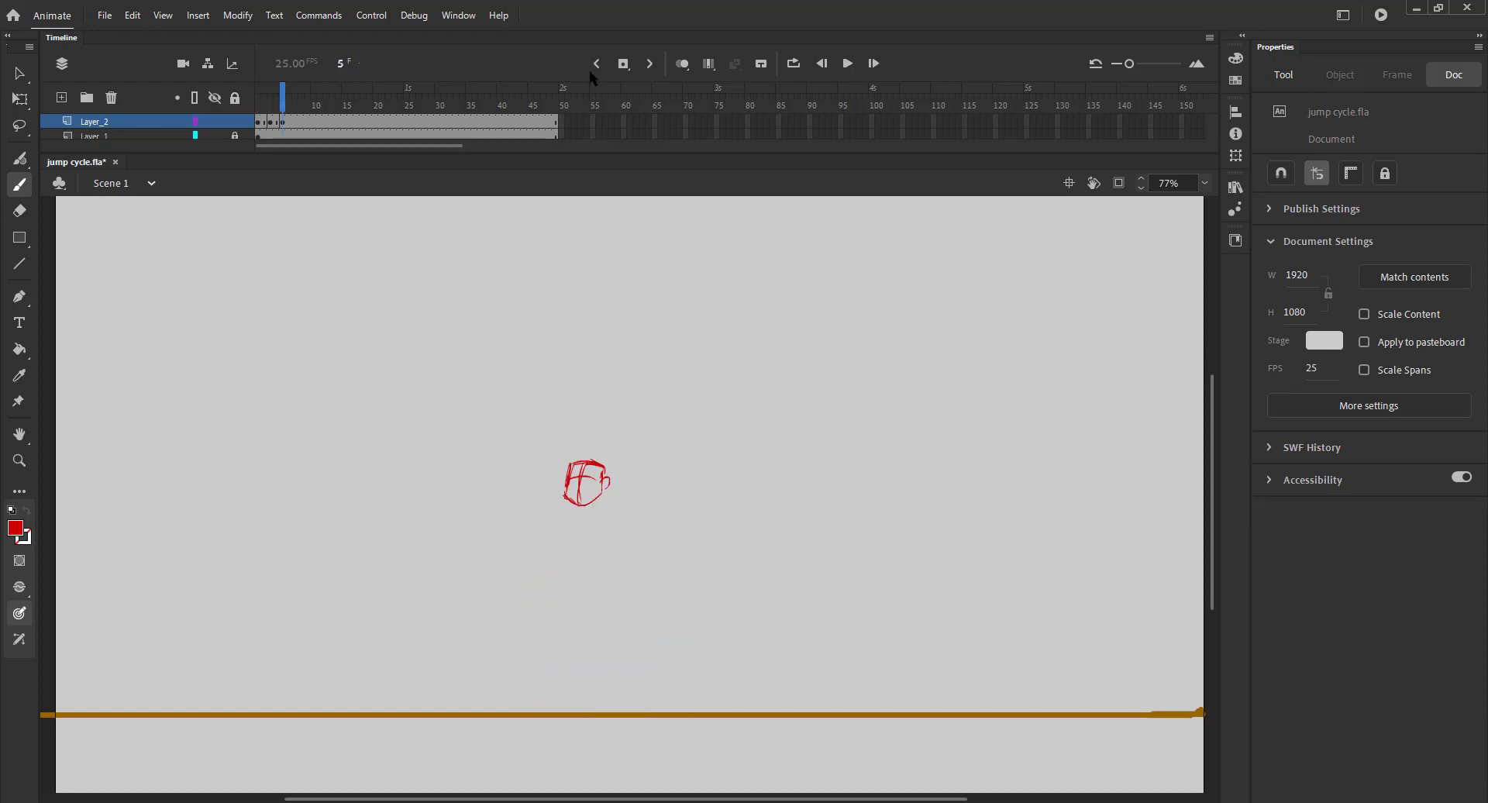
pyautogui.click(682, 64)
# - On frame 4, select the whole drawing and skew its upper part slightly to the left with Free Transform
pyautogui.press(',')
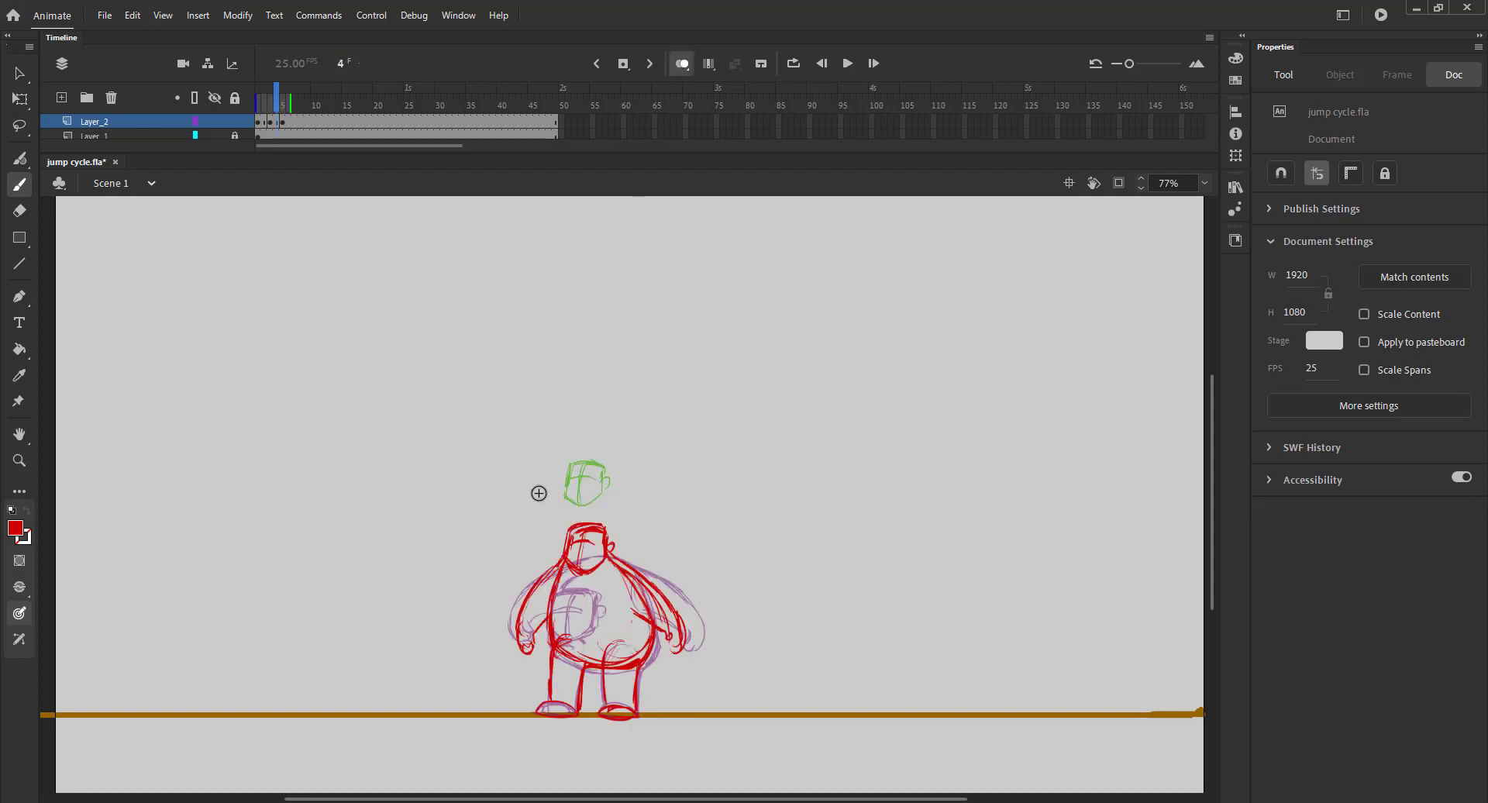
pyautogui.hotkey('ctrl', 'a')
pyautogui.press('q')
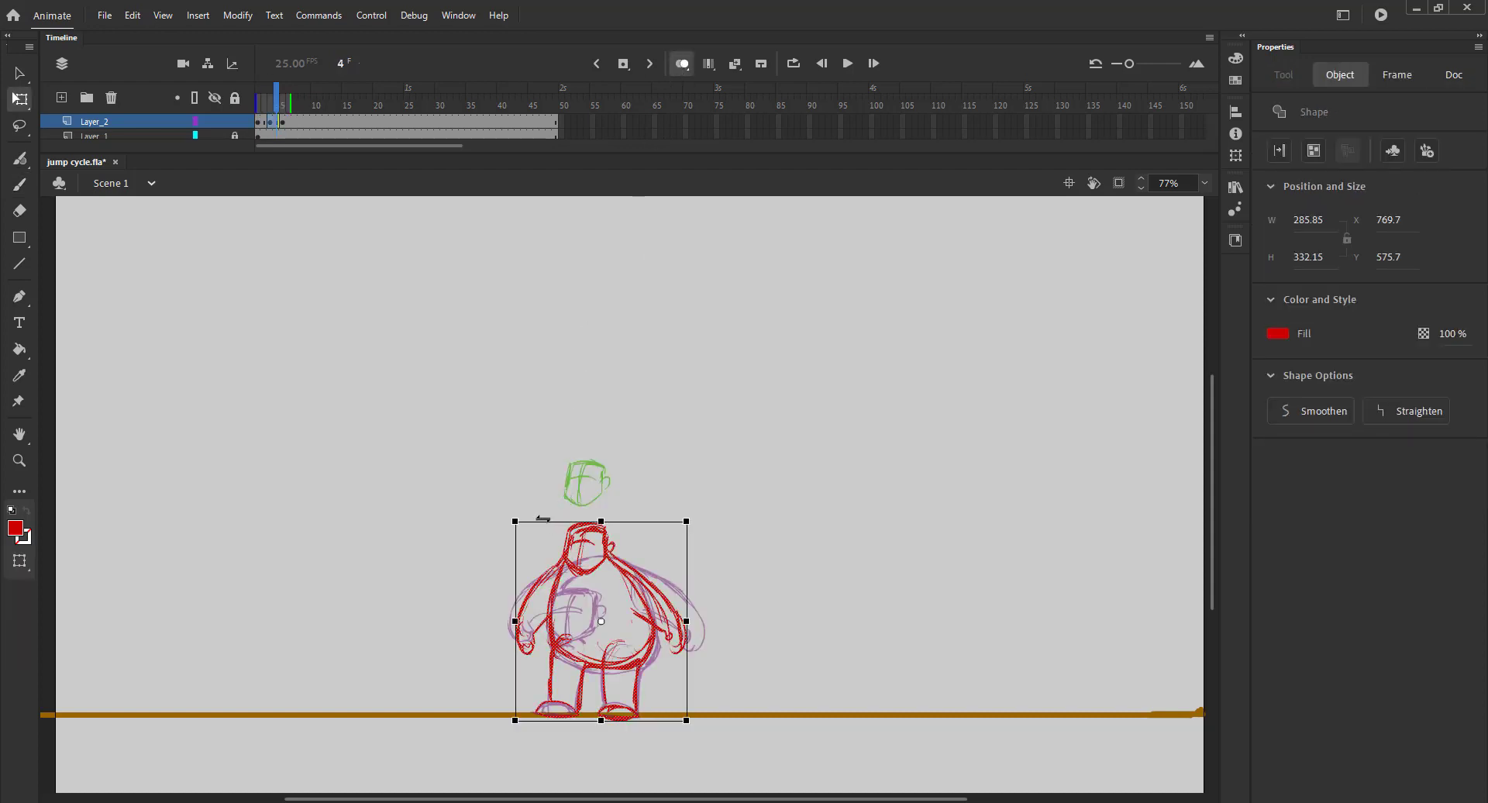
pyautogui.moveTo(543, 518); pyautogui.dragTo(538, 515)
pyautogui.click(448, 499)
# - Scrub between frames 4 and 5 without onion skinning to check the skewed pose, and restore onion skinning on frame 5
pyautogui.click(681, 63)
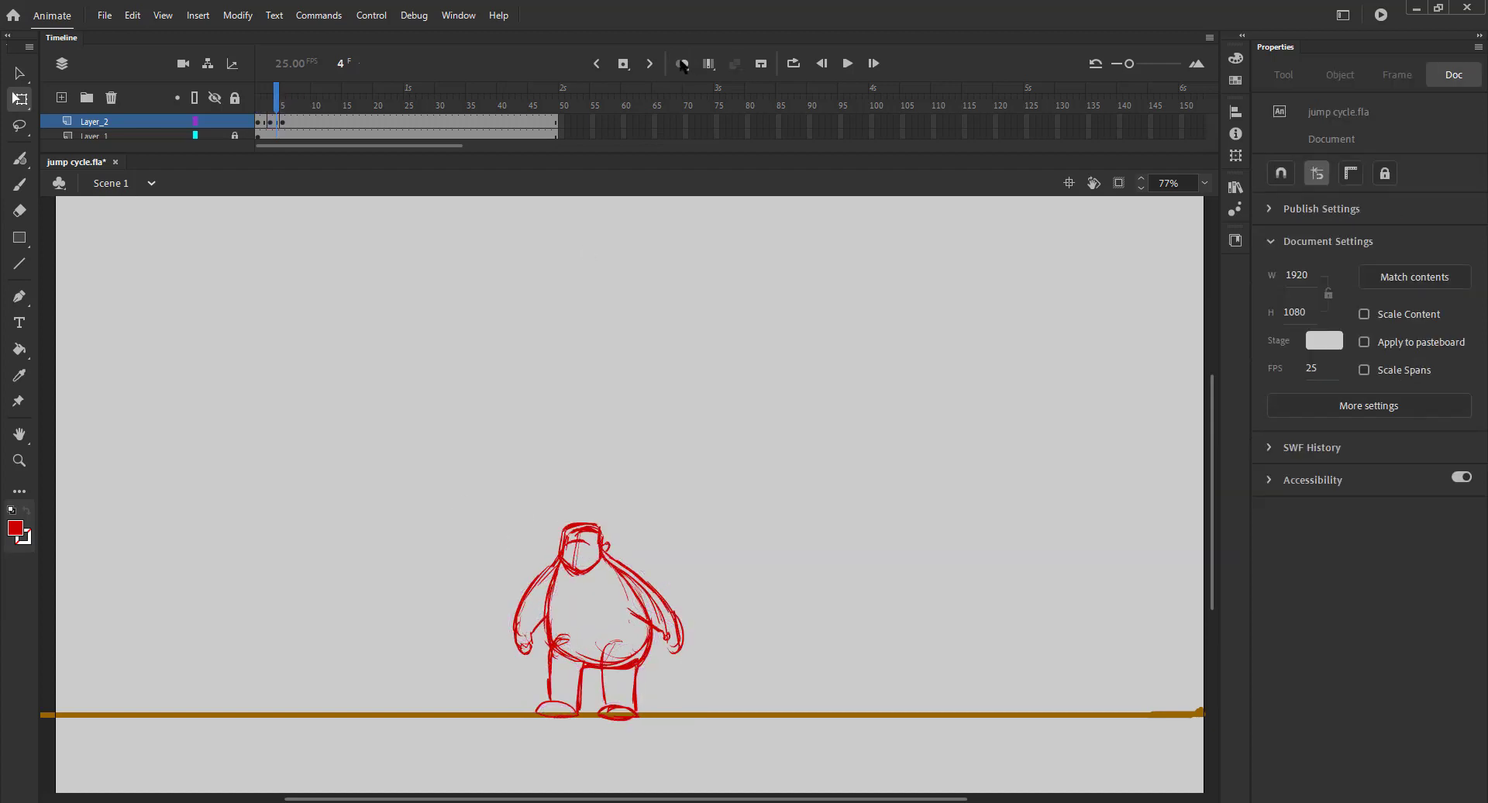
pyautogui.moveTo(277, 100)
pyautogui.mouseDown()
pyautogui.moveTo(259, 101)
pyautogui.moveTo(284, 105)
pyautogui.mouseUp()
pyautogui.click(681, 63)
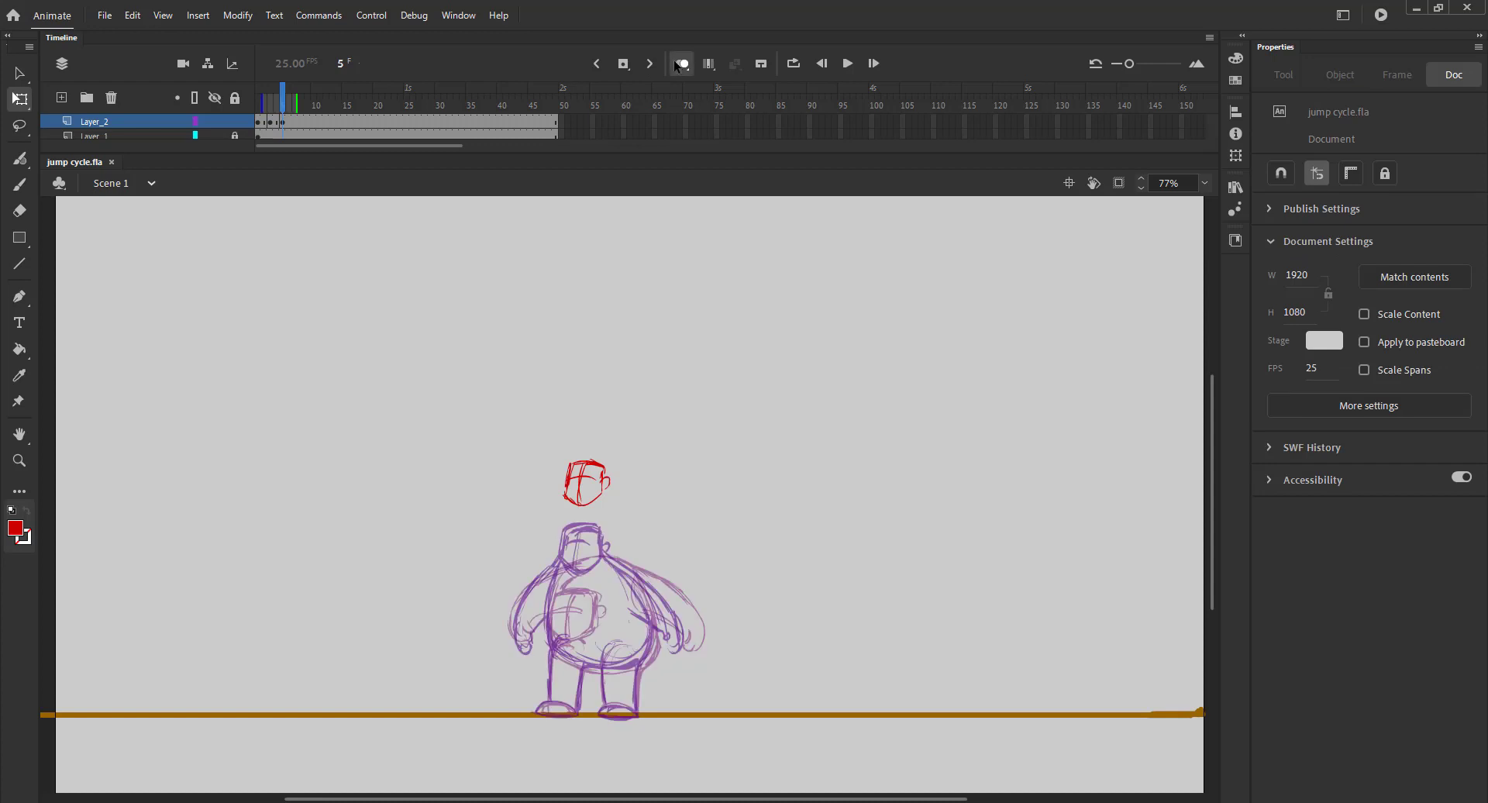
# - Select the frame 5 head sketch, skew it slightly to the left, and switch back to the Classic Brush
pyautogui.hotkey('ctrl', 'a')
pyautogui.moveTo(555, 455); pyautogui.dragTo(548, 452)
pyautogui.press('b')
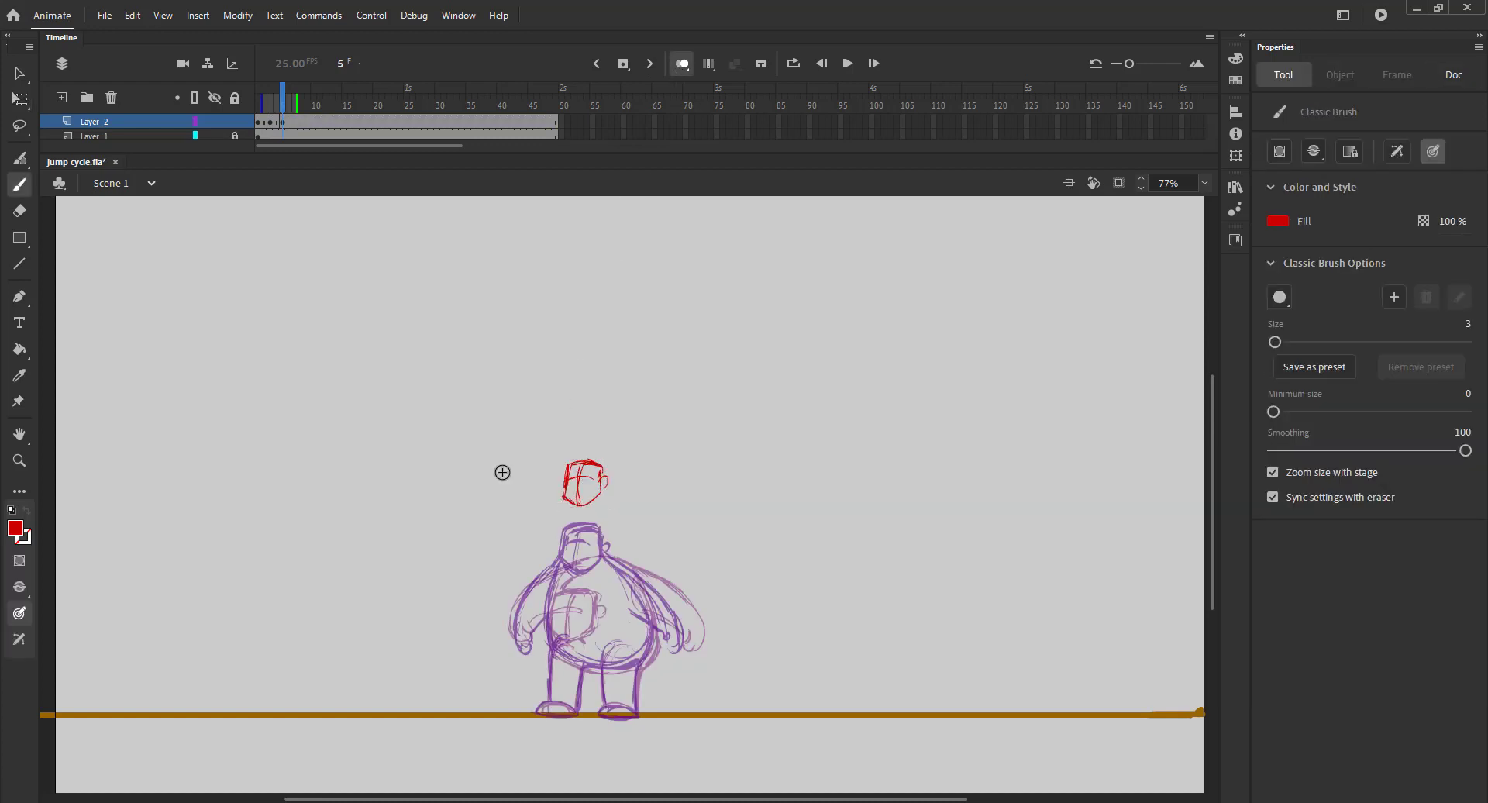
# - Sketch the stretched torso's sides from the head down to the hips and both legs down to the ground on frame 5
pyautogui.moveTo(605, 472)
pyautogui.mouseDown()
pyautogui.moveTo(620, 554)
pyautogui.moveTo(607, 550)
pyautogui.mouseUp()
pyautogui.moveTo(567, 488); pyautogui.dragTo(547, 651)
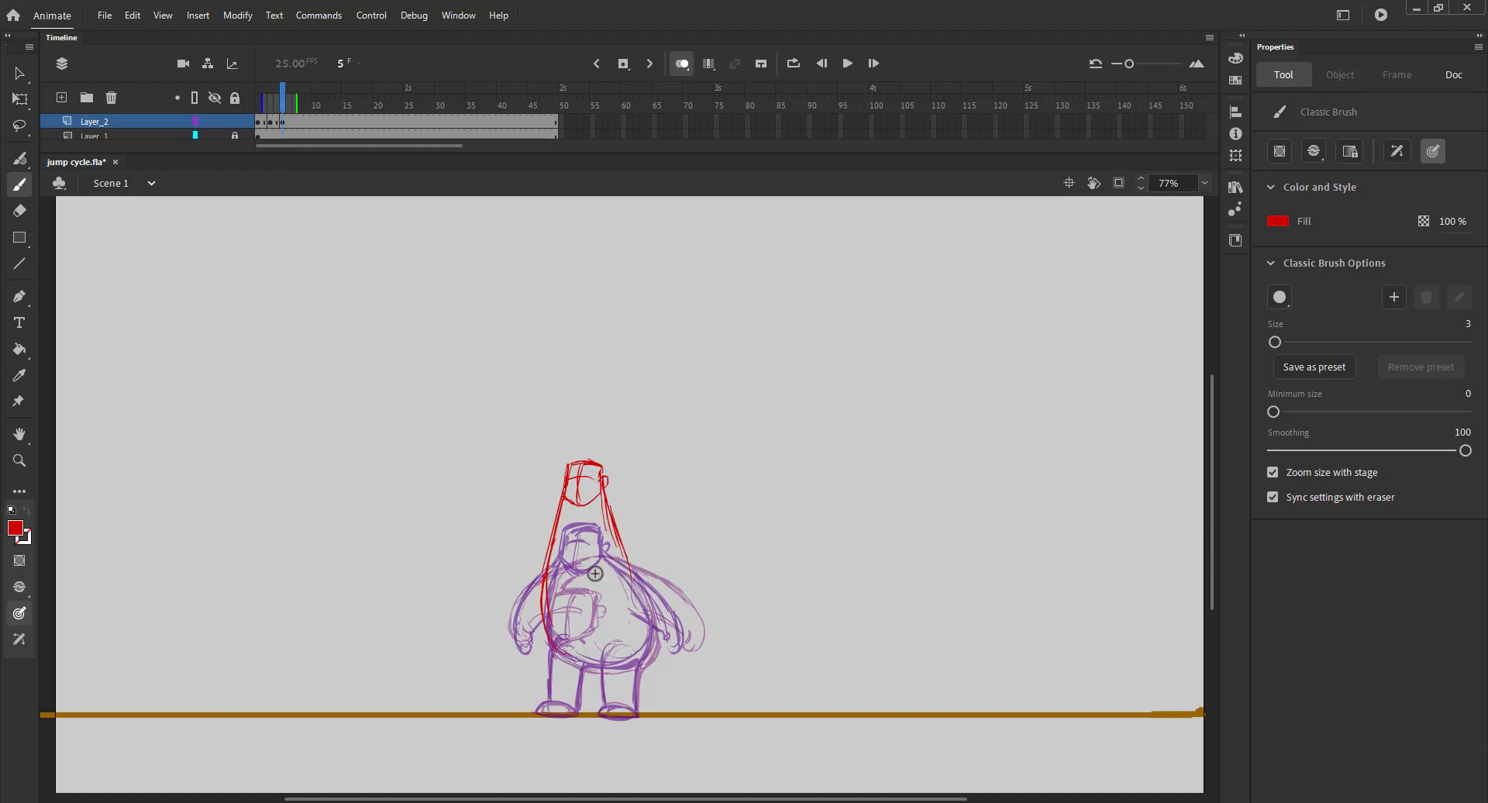
pyautogui.moveTo(604, 473)
pyautogui.mouseDown()
pyautogui.moveTo(647, 645)
pyautogui.moveTo(607, 682)
pyautogui.moveTo(609, 705)
pyautogui.mouseUp()
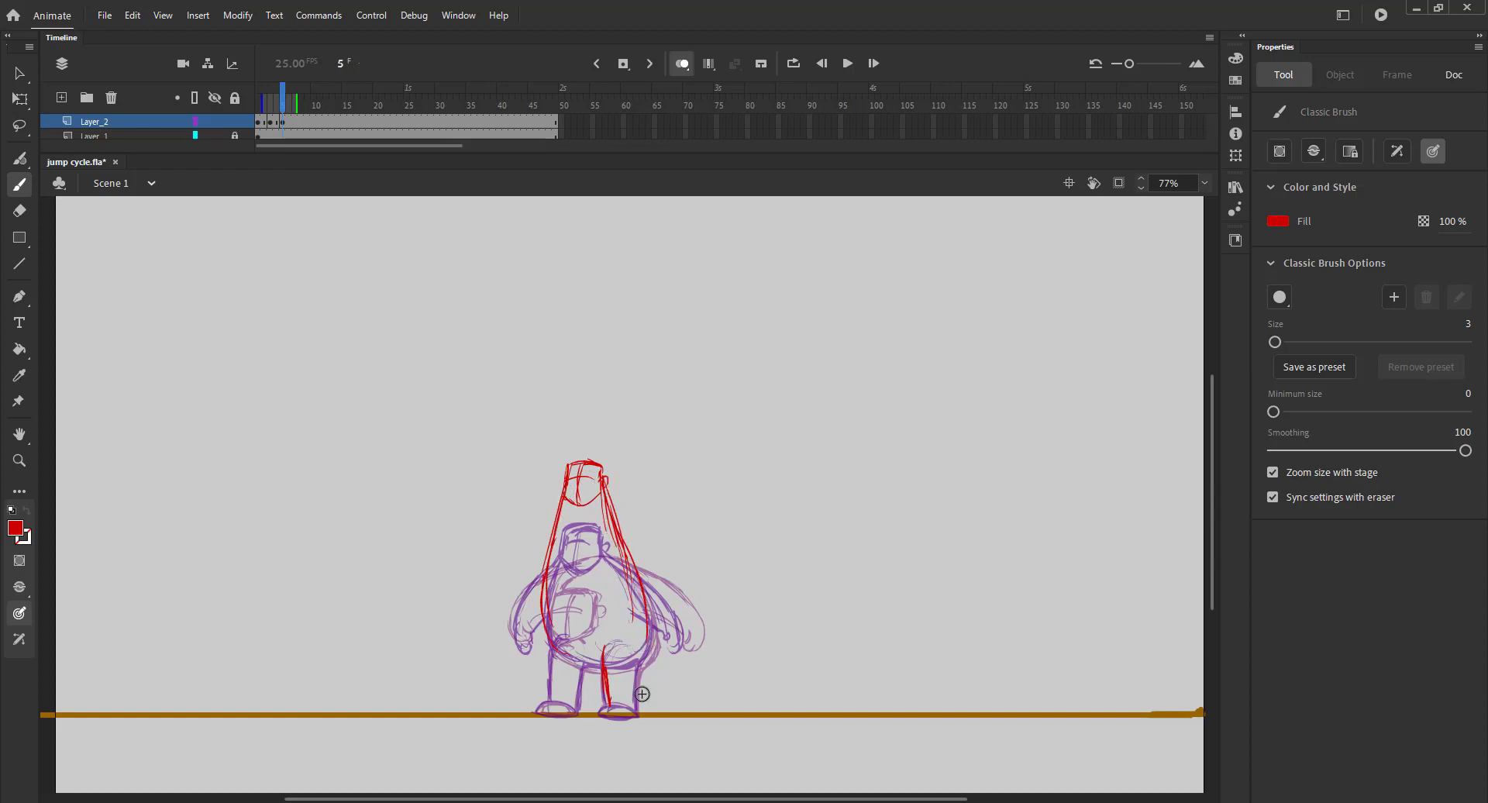
pyautogui.moveTo(647, 655); pyautogui.dragTo(626, 556)
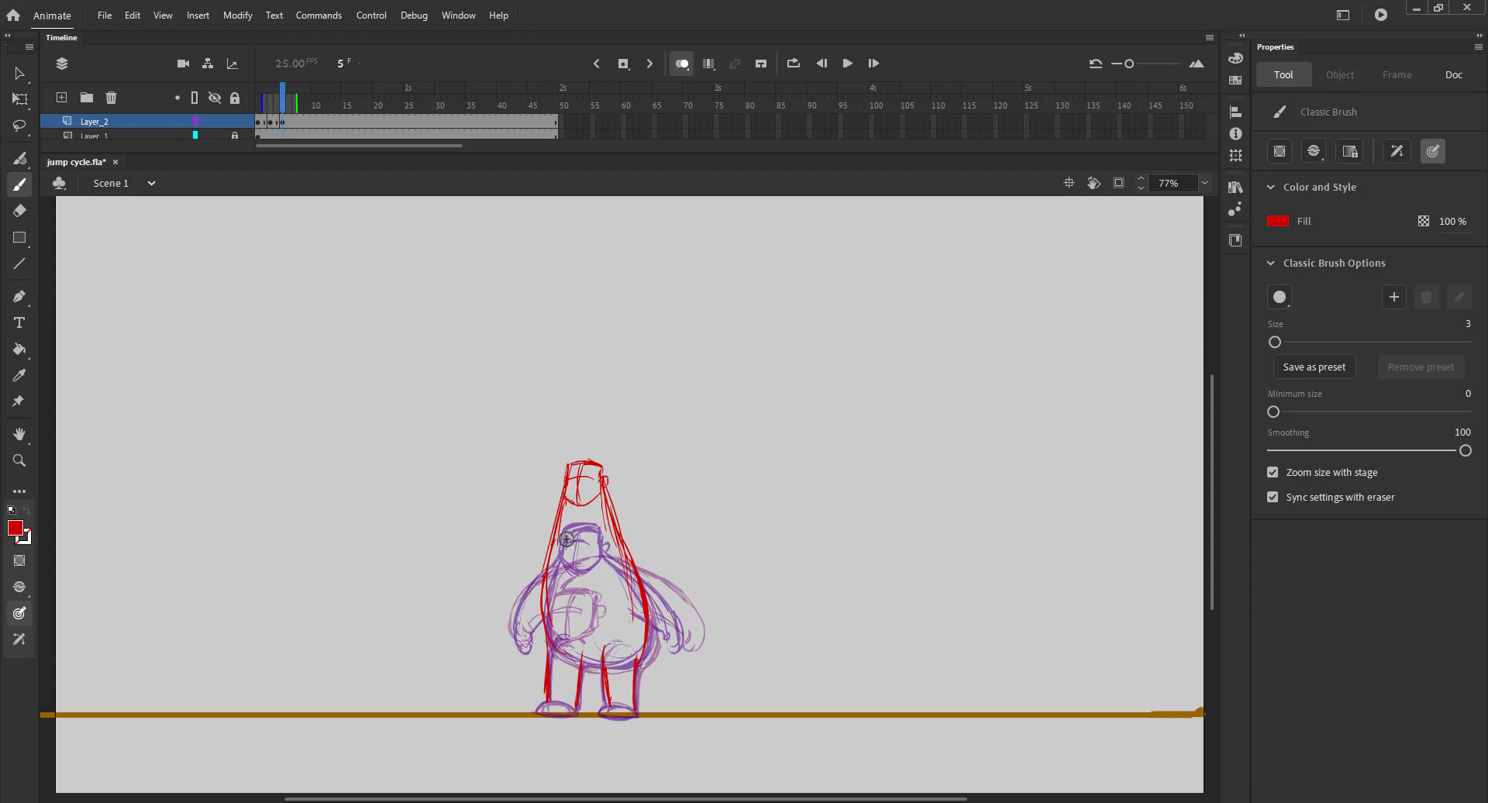
# - Sketch the outer lines of both arms down from the head on frame 5 and check the pose without onion skinning
pyautogui.moveTo(637, 540)
pyautogui.mouseDown()
pyautogui.moveTo(614, 499)
pyautogui.moveTo(661, 595)
pyautogui.mouseUp()
pyautogui.moveTo(564, 490); pyautogui.dragTo(538, 550)
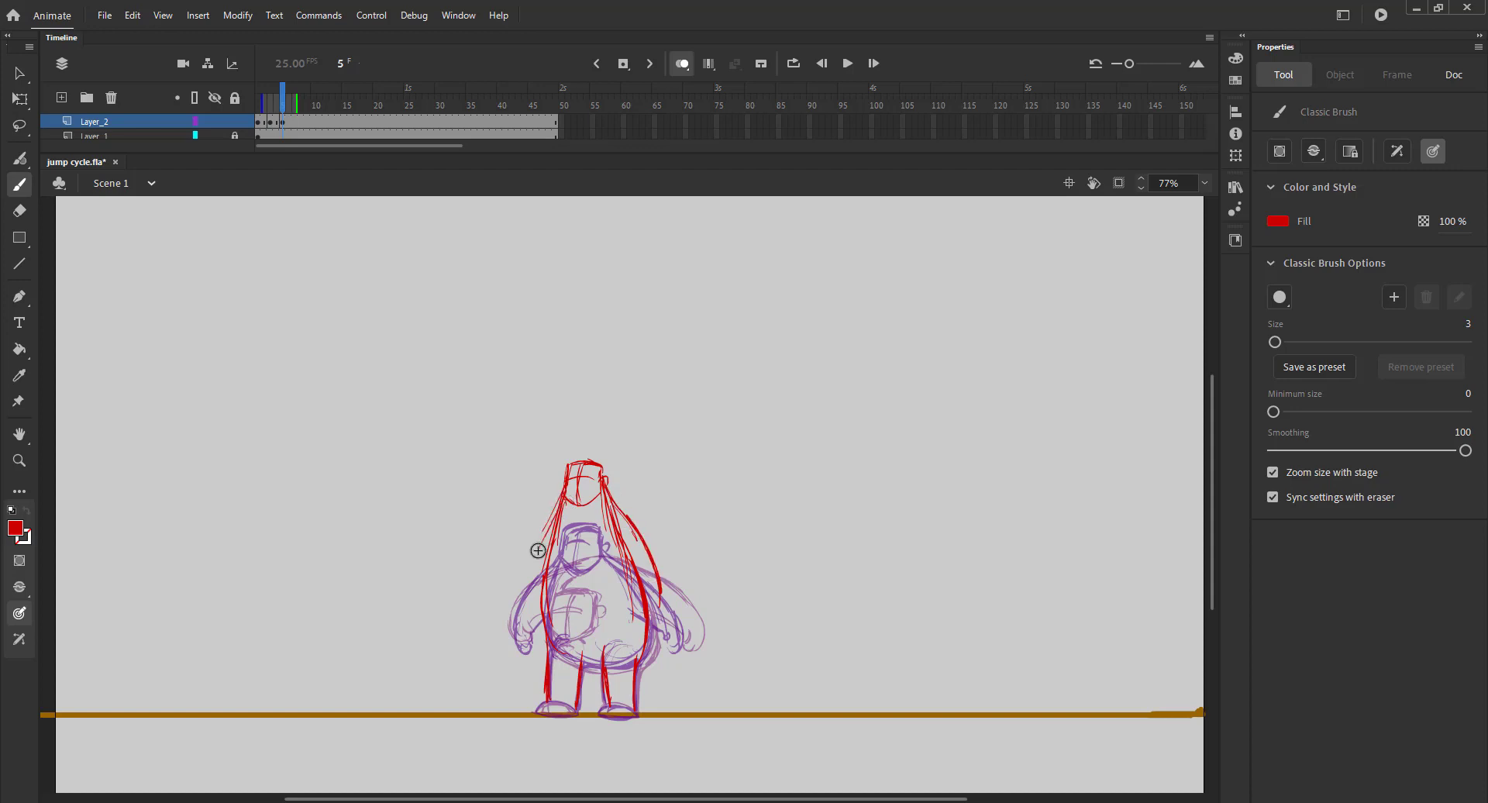
pyautogui.click(679, 65)
pyautogui.moveTo(282, 101)
pyautogui.mouseDown()
pyautogui.moveTo(249, 109)
pyautogui.moveTo(290, 108)
pyautogui.mouseUp()
pyautogui.click(682, 64)
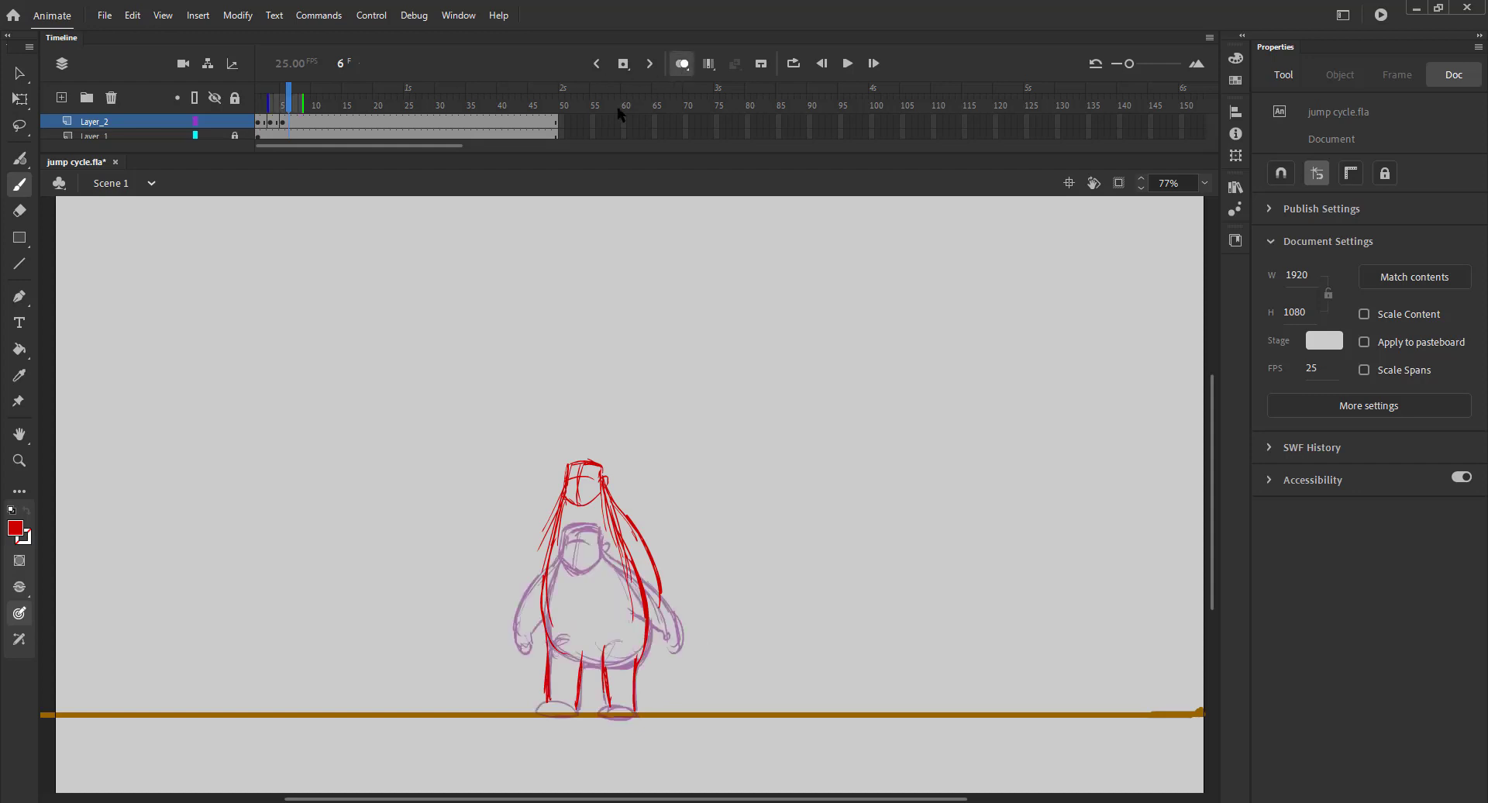
# - Complete the stretched pose with hands at the hips, a belly line and rounded hips, save, and scrub frames 1 to 5 to check it
pyautogui.moveTo(623, 551); pyautogui.dragTo(637, 705)
pyautogui.moveTo(570, 495); pyautogui.dragTo(553, 615)
pyautogui.moveTo(564, 520)
pyautogui.mouseDown()
pyautogui.moveTo(549, 645)
pyautogui.moveTo(559, 575)
pyautogui.moveTo(638, 643)
pyautogui.mouseUp()
pyautogui.moveTo(553, 607); pyautogui.dragTo(629, 601)
pyautogui.moveTo(560, 617); pyautogui.dragTo(618, 615)
pyautogui.moveTo(557, 515)
pyautogui.mouseDown()
pyautogui.moveTo(530, 604)
pyautogui.moveTo(541, 589)
pyautogui.mouseUp()
pyautogui.moveTo(641, 538); pyautogui.dragTo(648, 607)
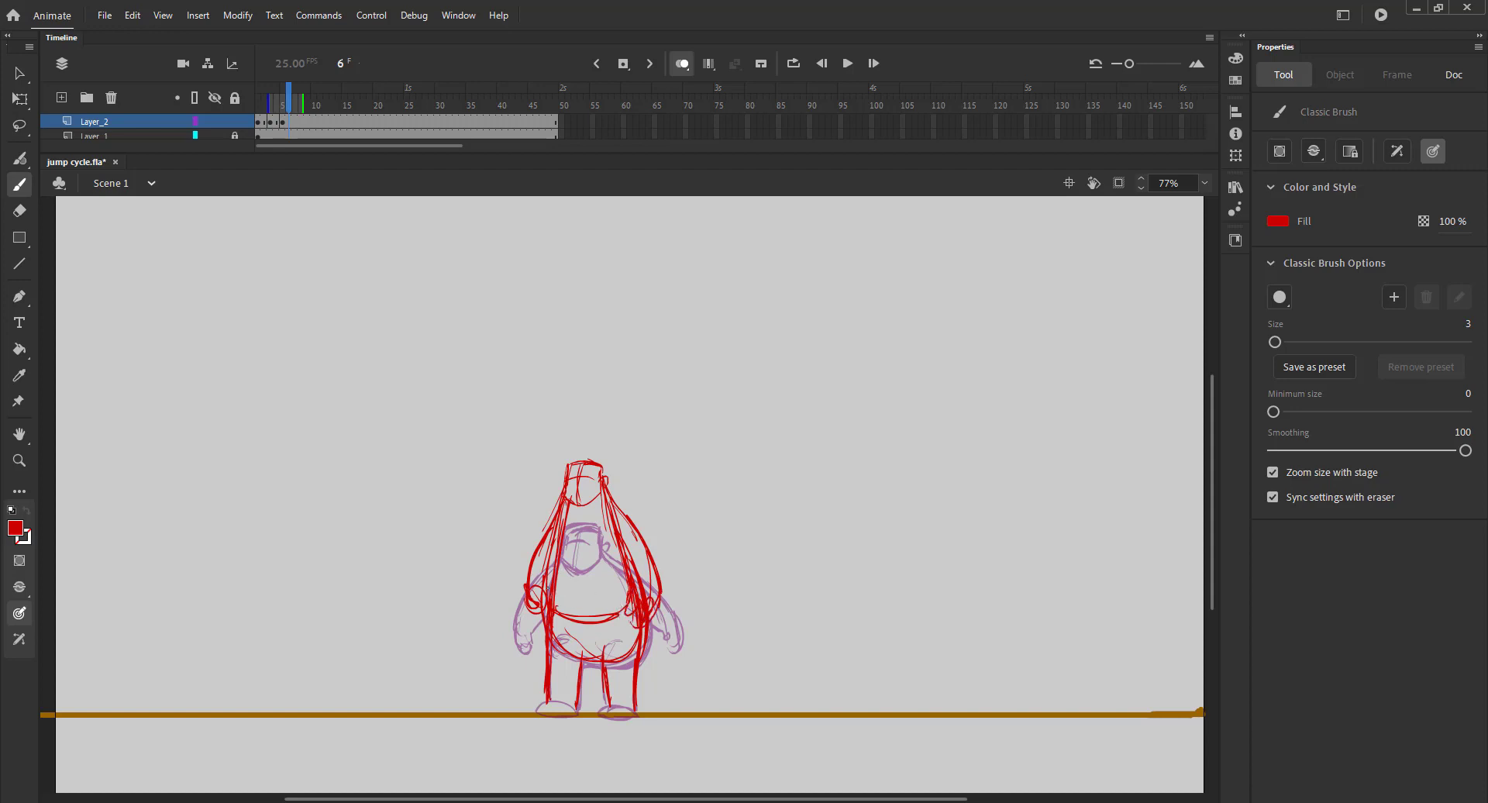
pyautogui.hotkey('ctrl', 's')
pyautogui.click(682, 63)
pyautogui.click(258, 107)
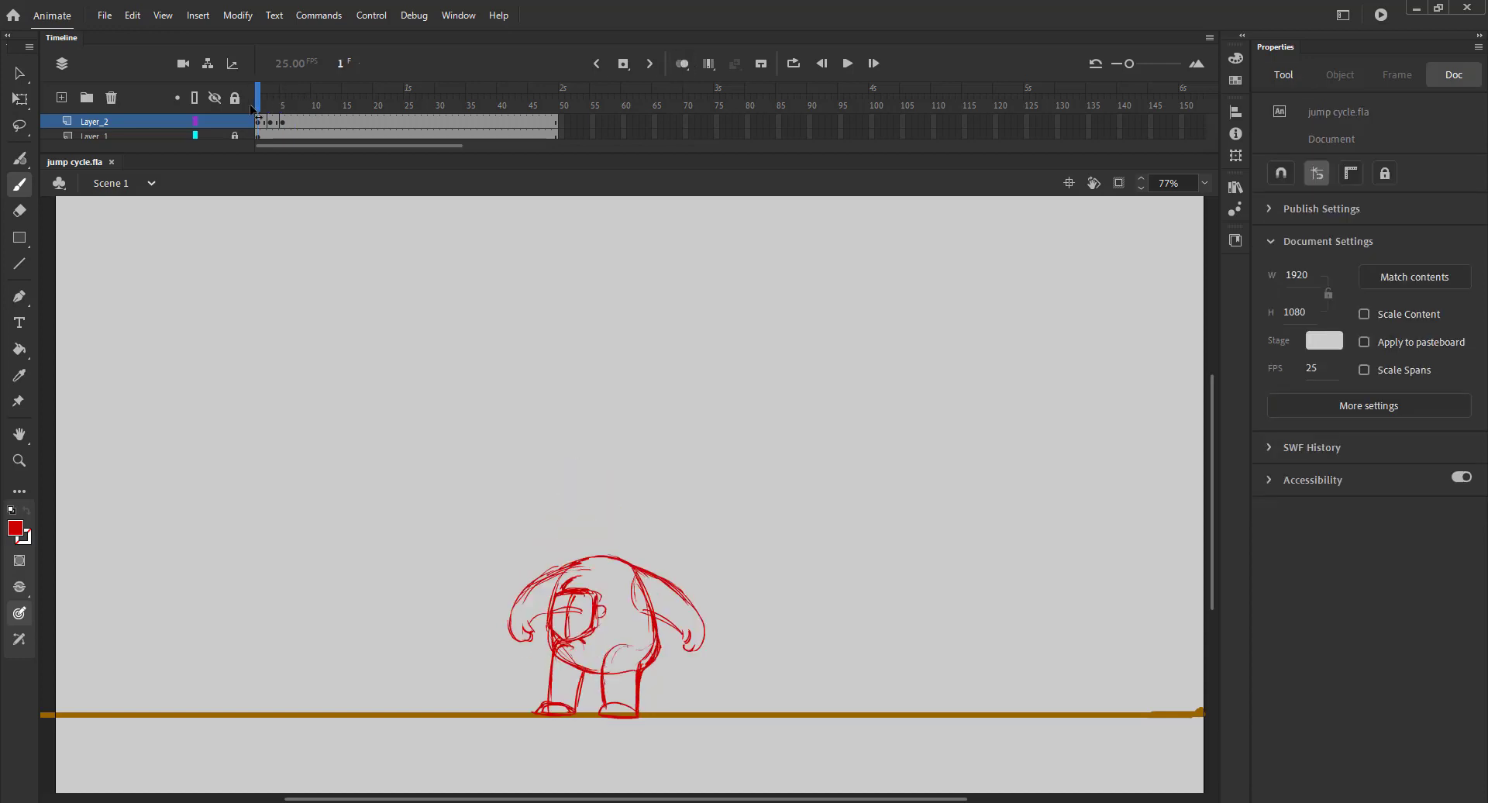
pyautogui.moveTo(251, 106); pyautogui.dragTo(282, 107)
# - Sketch both feet on the ground line on frame 5 over the onion-skinned poses and save the file
pyautogui.click(682, 64)
pyautogui.press('z')
pyautogui.moveTo(504, 620); pyautogui.dragTo(681, 791)
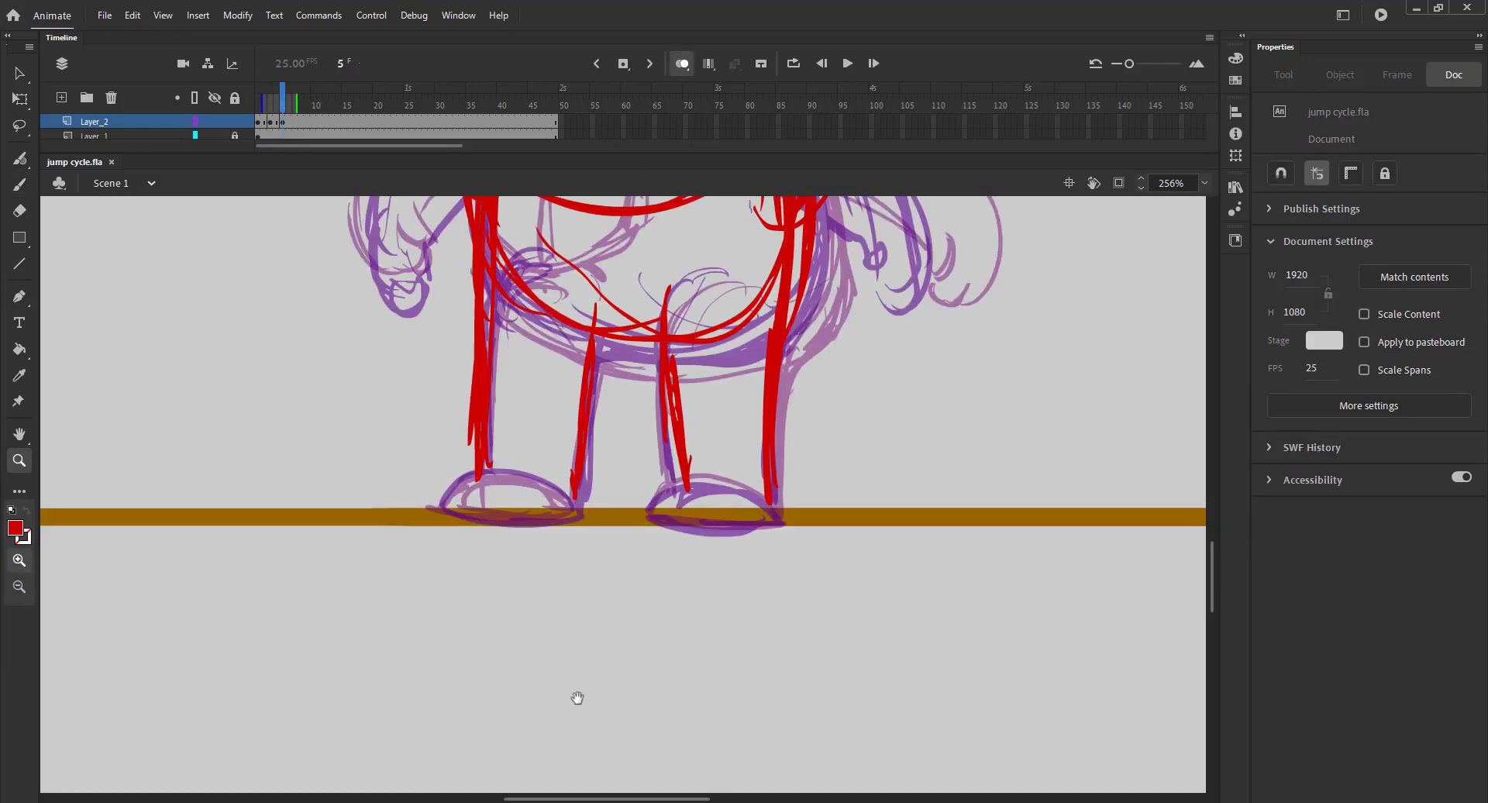
pyautogui.moveTo(578, 697); pyautogui.dragTo(611, 685)
pyautogui.press('b')
pyautogui.moveTo(623, 531)
pyautogui.mouseDown()
pyautogui.moveTo(512, 485)
pyautogui.moveTo(490, 520)
pyautogui.moveTo(626, 523)
pyautogui.mouseUp()
pyautogui.moveTo(820, 513)
pyautogui.mouseDown()
pyautogui.moveTo(702, 513)
pyautogui.moveTo(768, 539)
pyautogui.moveTo(835, 531)
pyautogui.mouseUp()
pyautogui.hotkey('ctrl', '-')
pyautogui.hotkey('ctrl', '-')
pyautogui.click(682, 63)
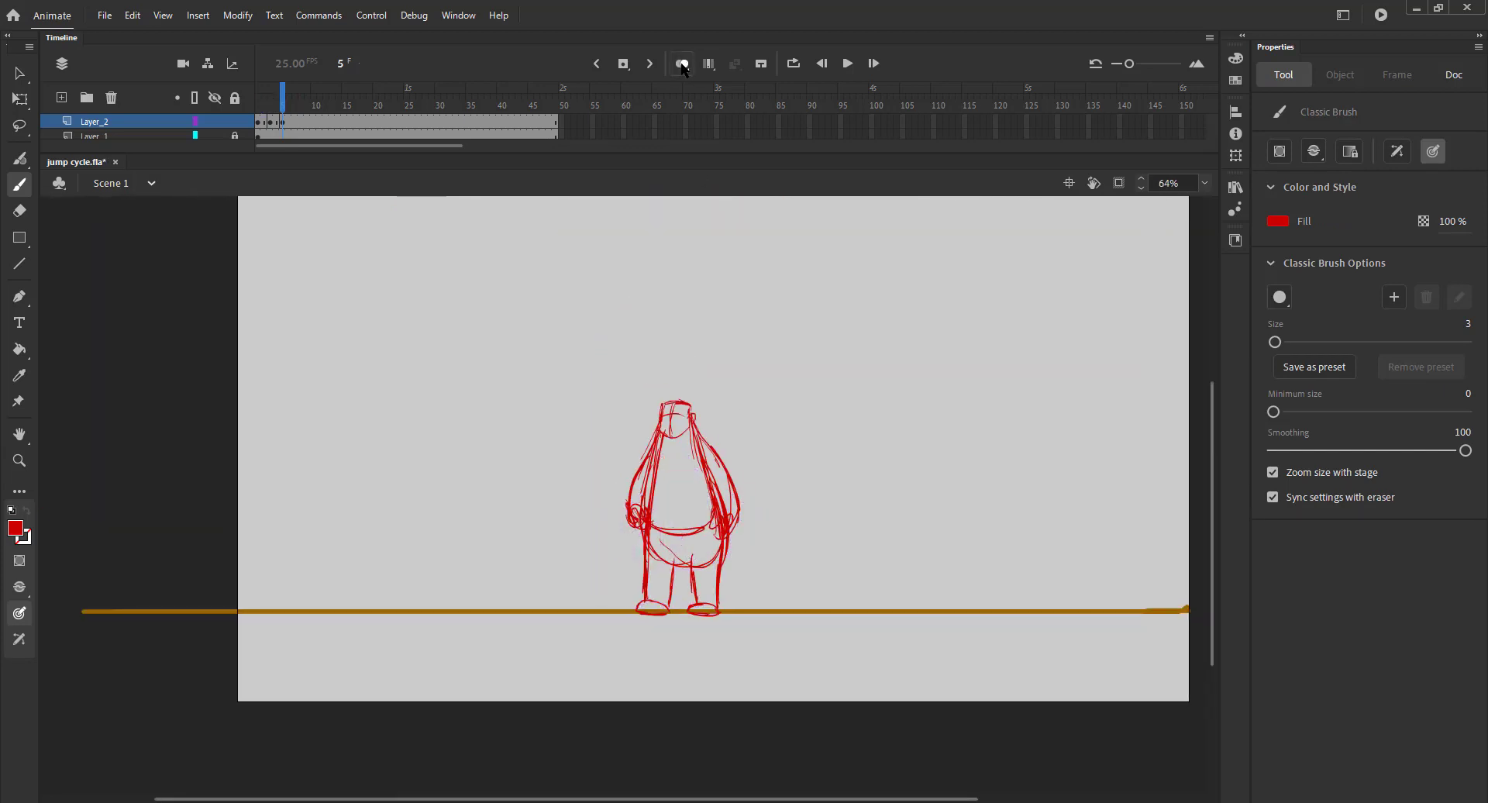
pyautogui.hotkey('ctrl', 's')
# - Scrub frames 1 to 5, slightly enlarge the frame 5 head with Free Transform, and switch back to the Classic Brush
pyautogui.moveTo(259, 98); pyautogui.dragTo(282, 98)
pyautogui.press('v')
pyautogui.moveTo(642, 385); pyautogui.dragTo(704, 446)
pyautogui.press('q')
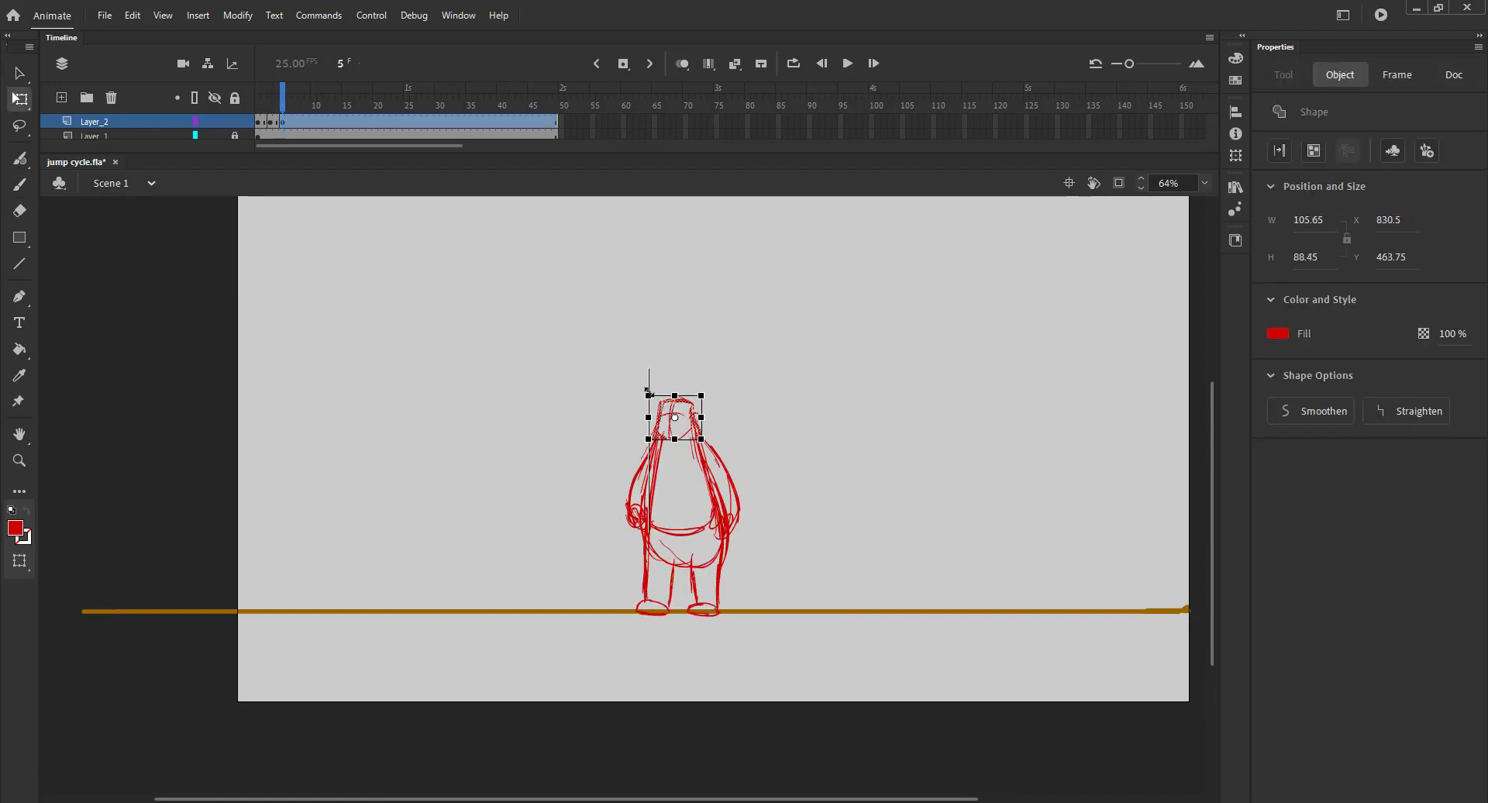
pyautogui.click(618, 413)
pyautogui.press('b')
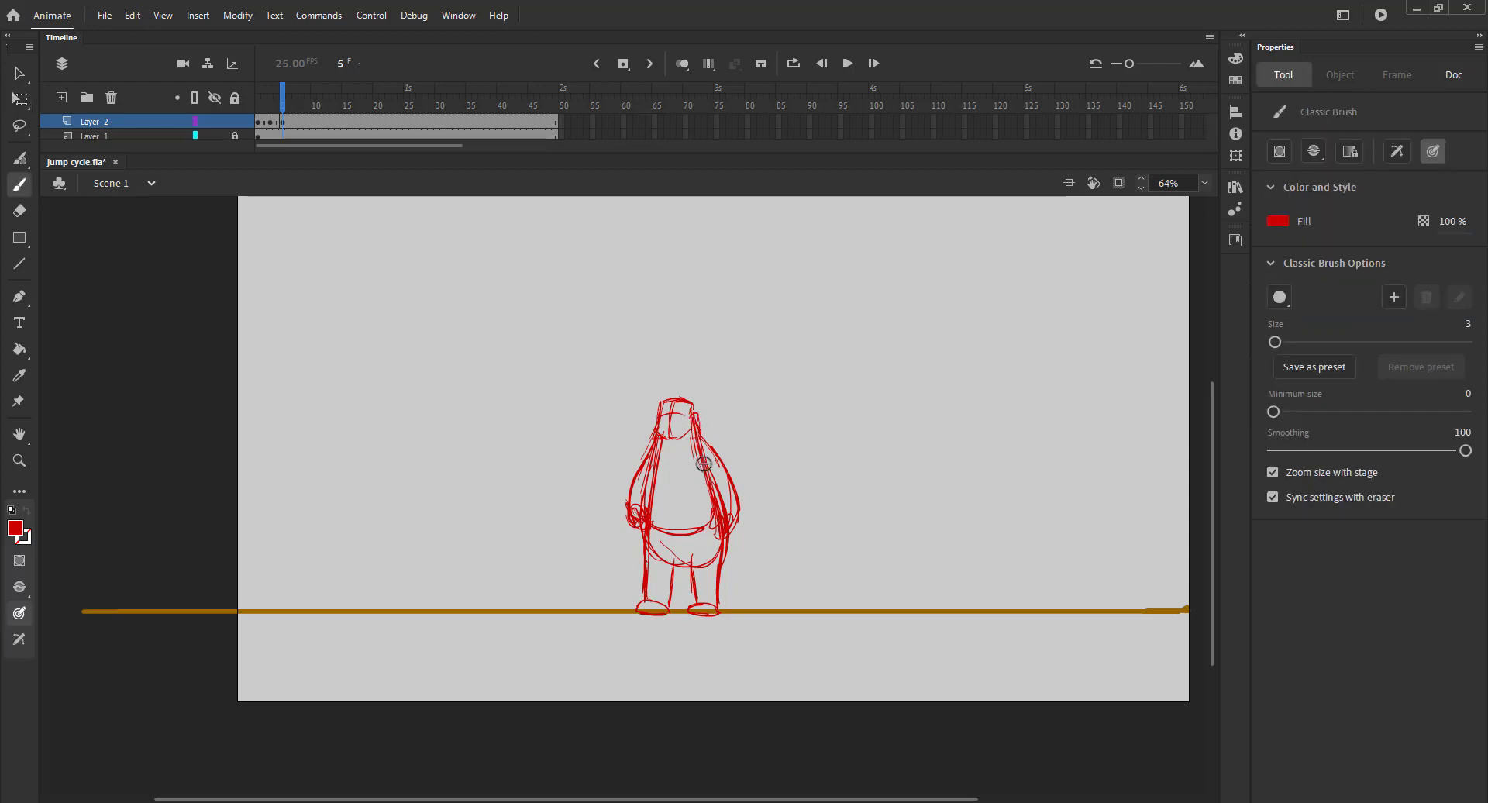
# - Insert a blank keyframe on frame 7 of Layer_2, save the file and turn onion skinning back on
pyautogui.moveTo(282, 101)
pyautogui.mouseDown()
pyautogui.moveTo(258, 101)
pyautogui.moveTo(319, 101)
pyautogui.moveTo(301, 100)
pyautogui.mouseUp()
pyautogui.press('super')
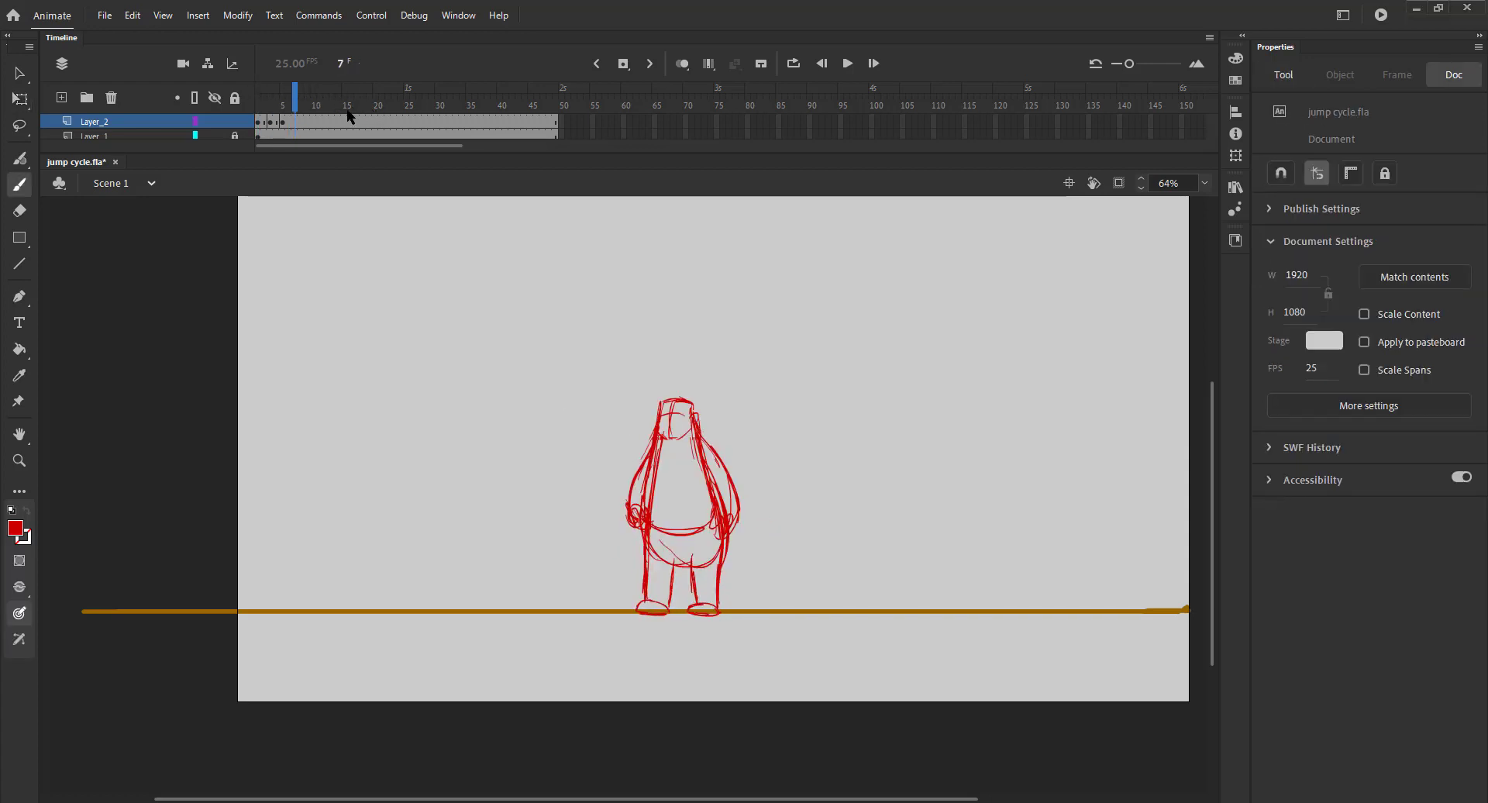
pyautogui.press('super')
pyautogui.press('F7')
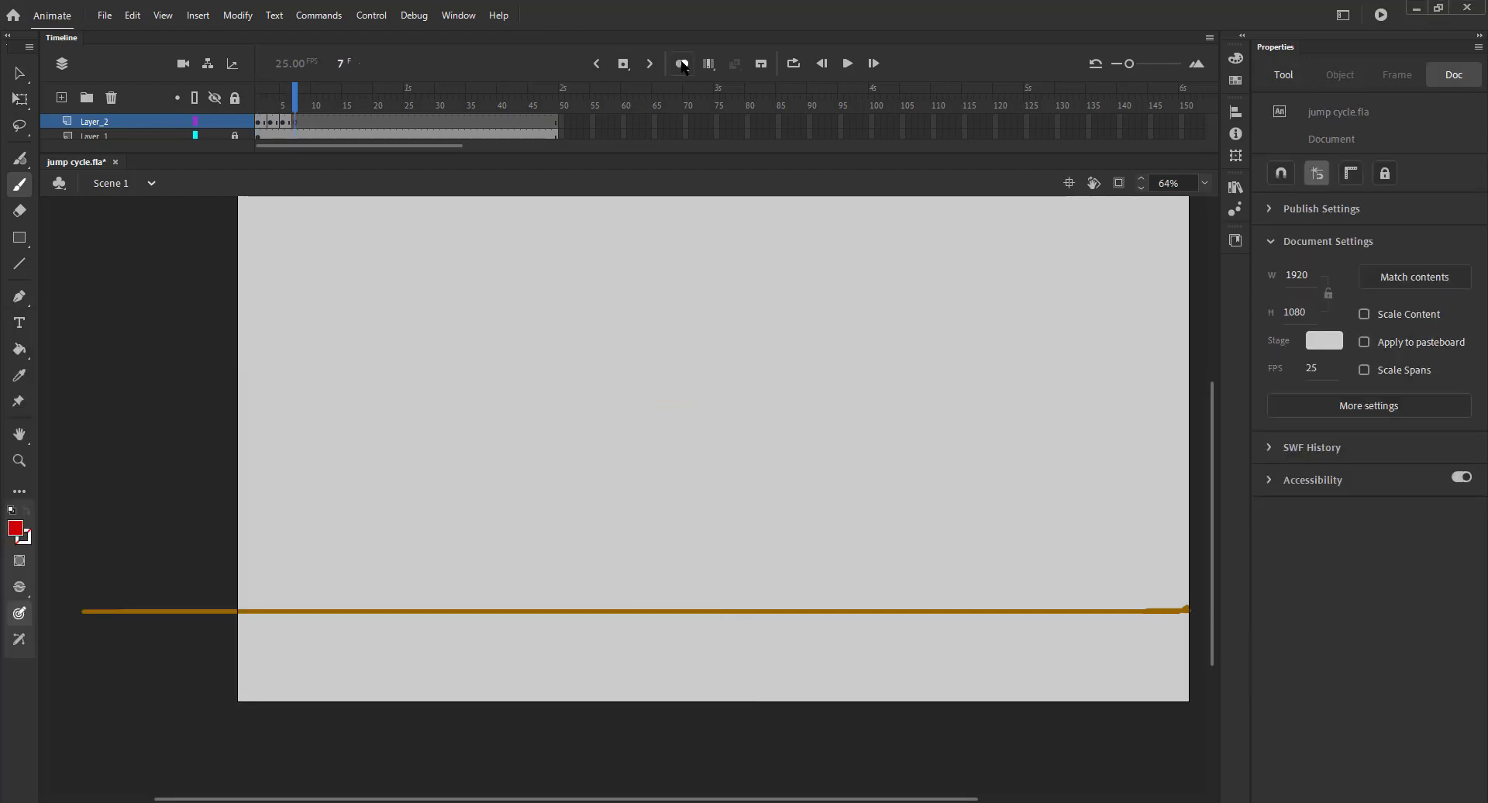
pyautogui.hotkey('ctrl', 's')
pyautogui.click(683, 63)
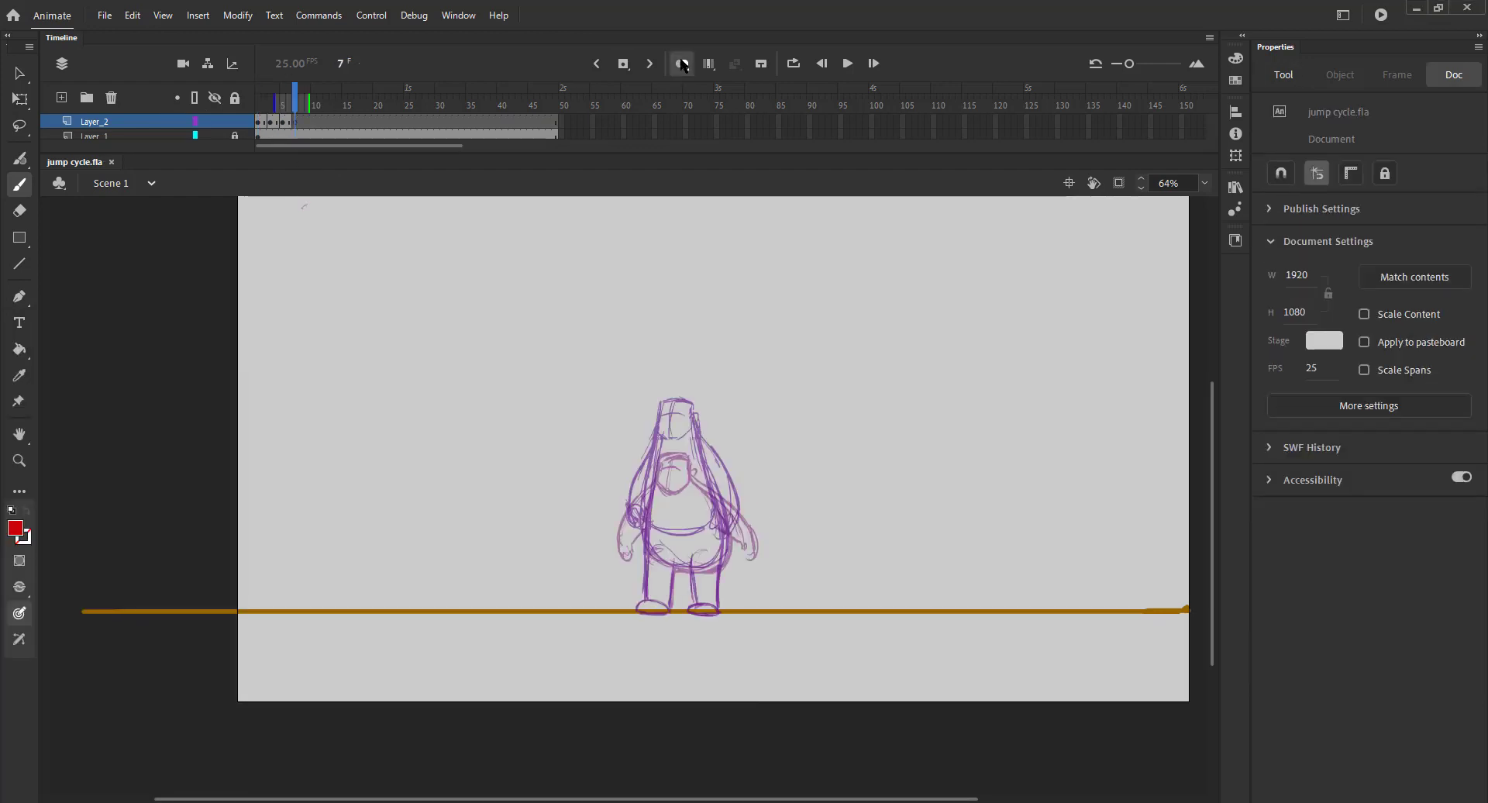
# - Sketch the head with its ear above the previous pose on frame 7 and start one long torso side
pyautogui.moveTo(669, 349)
pyautogui.mouseDown()
pyautogui.moveTo(673, 391)
pyautogui.moveTo(692, 353)
pyautogui.moveTo(686, 366)
pyautogui.moveTo(661, 356)
pyautogui.moveTo(660, 387)
pyautogui.moveTo(693, 369)
pyautogui.mouseUp()
pyautogui.hotkey('ctrl', 'z')
pyautogui.moveTo(700, 431); pyautogui.dragTo(717, 564)
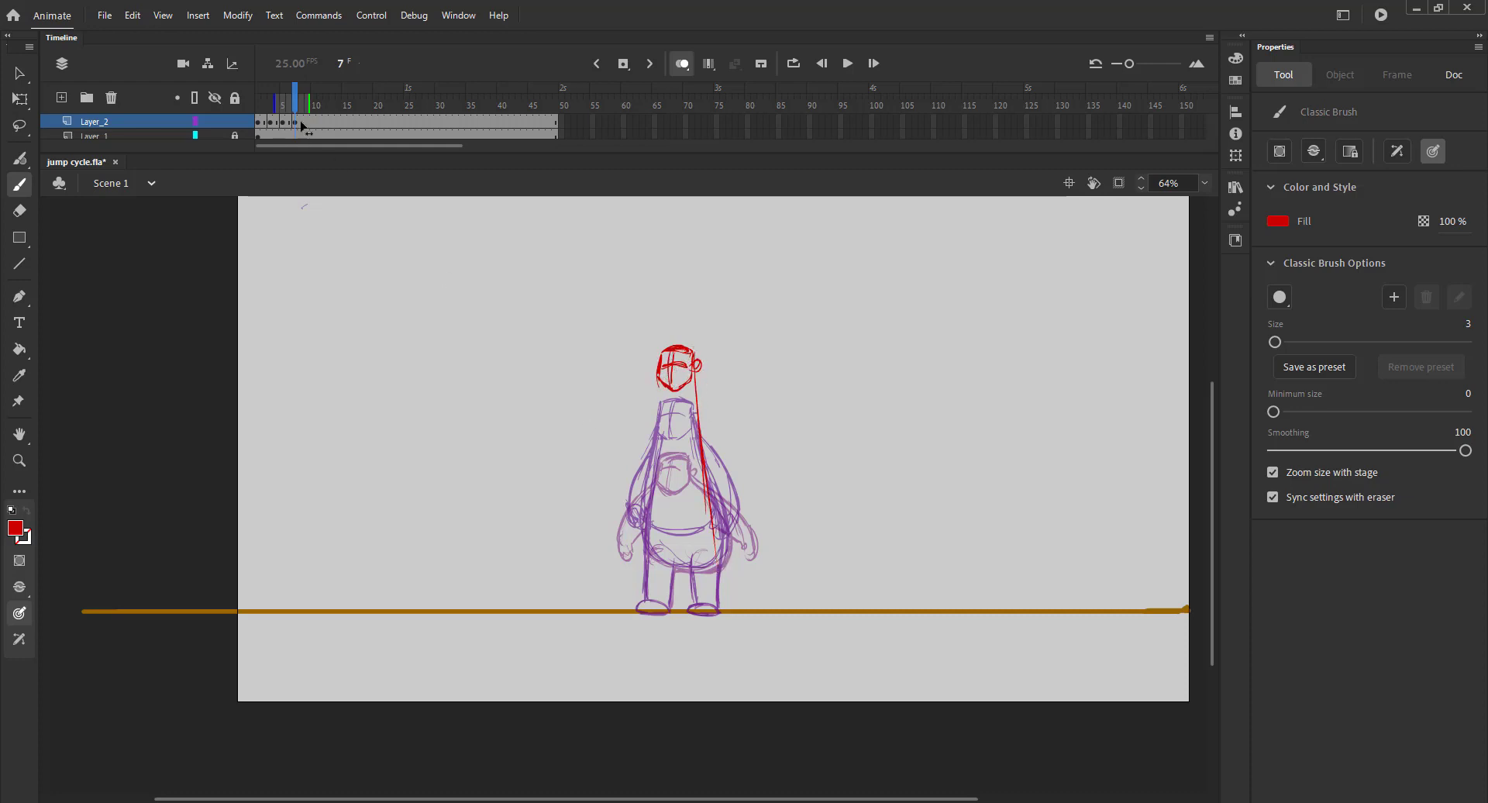
# - Narrow the onion skin range to the frame 5 pose and sketch the elongated torso sides, both legs and the rounded hips on frame 7
pyautogui.click(282, 100)
pyautogui.click(295, 100)
pyautogui.moveTo(275, 100); pyautogui.dragTo(280, 100)
pyautogui.moveTo(695, 366); pyautogui.dragTo(717, 610)
pyautogui.moveTo(660, 355)
pyautogui.mouseDown()
pyautogui.moveTo(643, 593)
pyautogui.moveTo(665, 607)
pyautogui.mouseUp()
pyautogui.moveTo(694, 551); pyautogui.dragTo(699, 598)
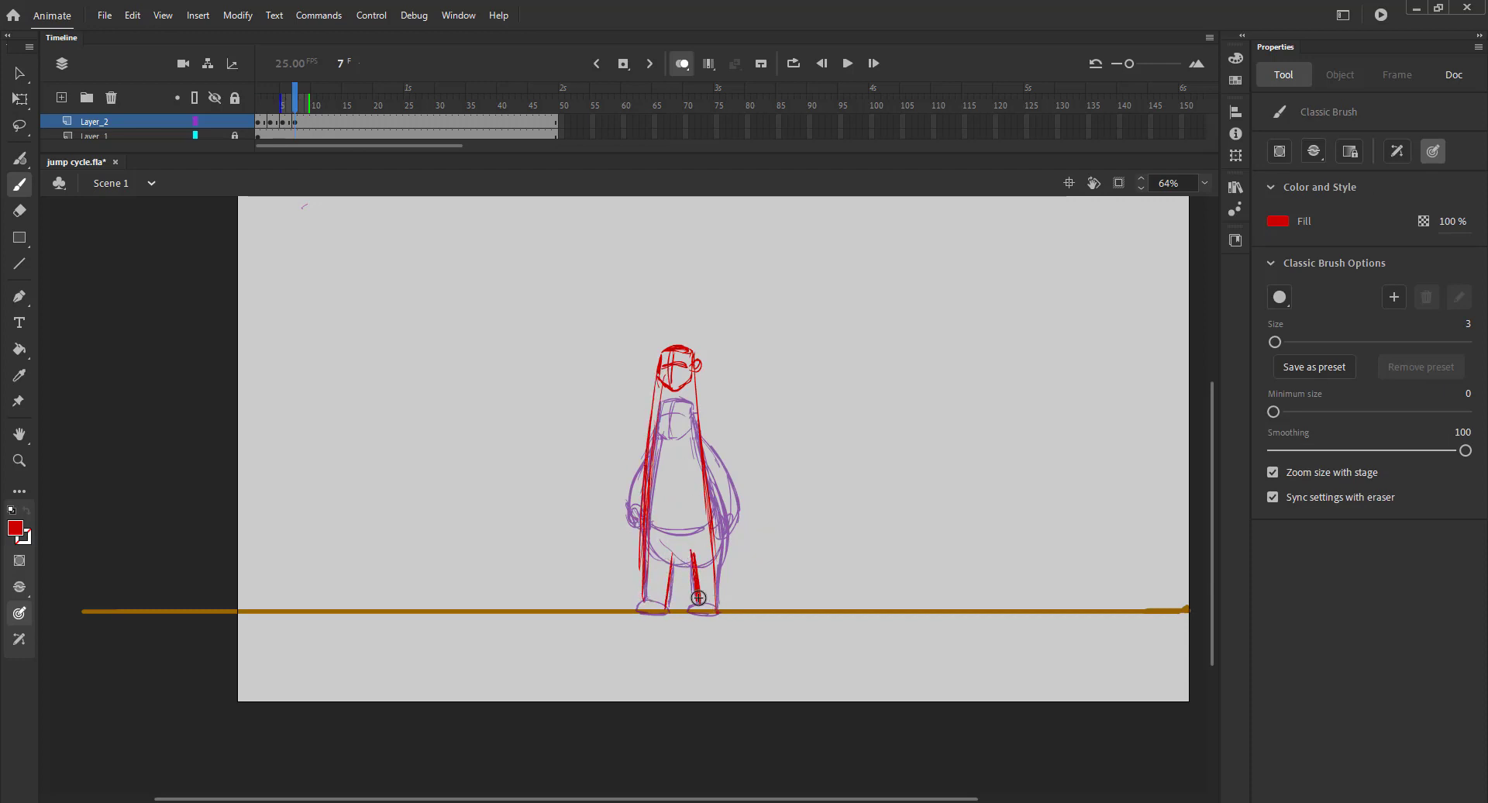
pyautogui.moveTo(651, 534)
pyautogui.mouseDown()
pyautogui.moveTo(675, 559)
pyautogui.moveTo(707, 534)
pyautogui.mouseUp()
# - Sketch both arms raised sideways at shoulder height with round fists on frame 7 and check the pose without onion skinning
pyautogui.moveTo(624, 398)
pyautogui.mouseDown()
pyautogui.moveTo(653, 403)
pyautogui.moveTo(602, 387)
pyautogui.mouseUp()
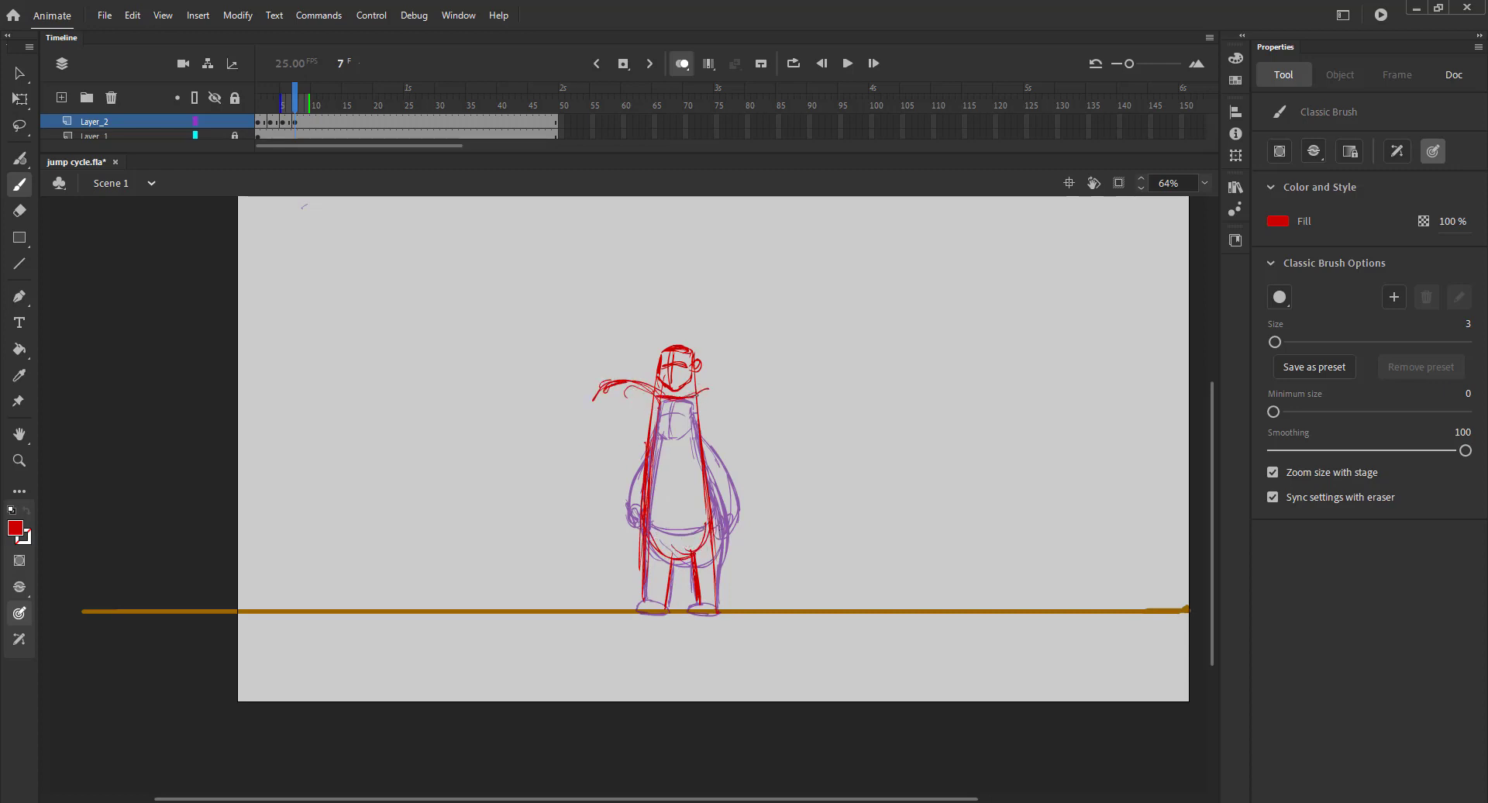
pyautogui.moveTo(699, 394)
pyautogui.mouseDown()
pyautogui.moveTo(758, 385)
pyautogui.moveTo(736, 422)
pyautogui.moveTo(758, 404)
pyautogui.mouseUp()
pyautogui.moveTo(651, 384)
pyautogui.mouseDown()
pyautogui.moveTo(597, 401)
pyautogui.moveTo(596, 418)
pyautogui.moveTo(651, 425)
pyautogui.mouseUp()
pyautogui.moveTo(704, 432); pyautogui.dragTo(710, 429)
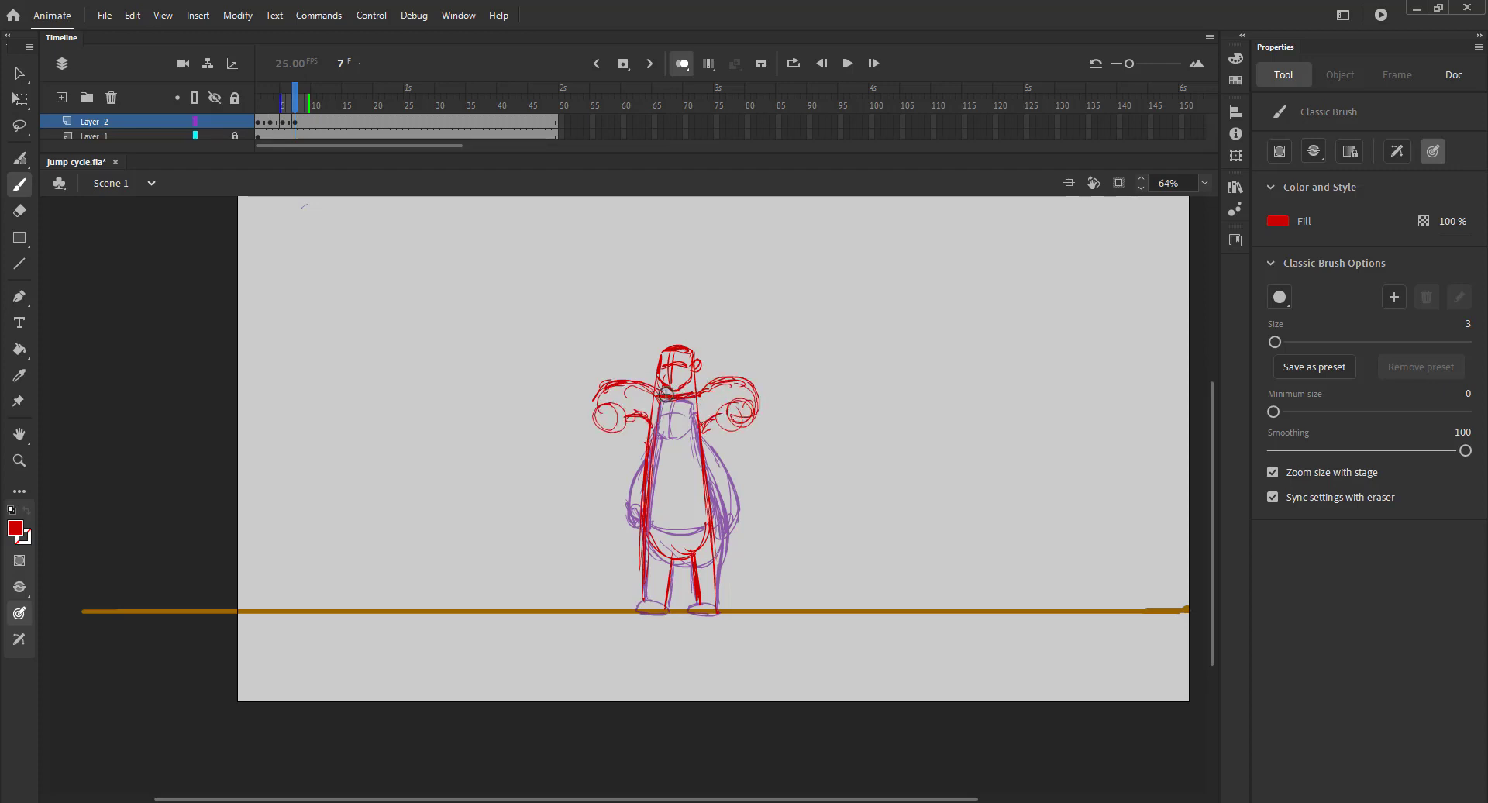
pyautogui.click(682, 64)
pyautogui.moveTo(299, 109)
pyautogui.mouseDown()
pyautogui.moveTo(261, 109)
pyautogui.moveTo(323, 109)
pyautogui.moveTo(295, 111)
pyautogui.mouseUp()
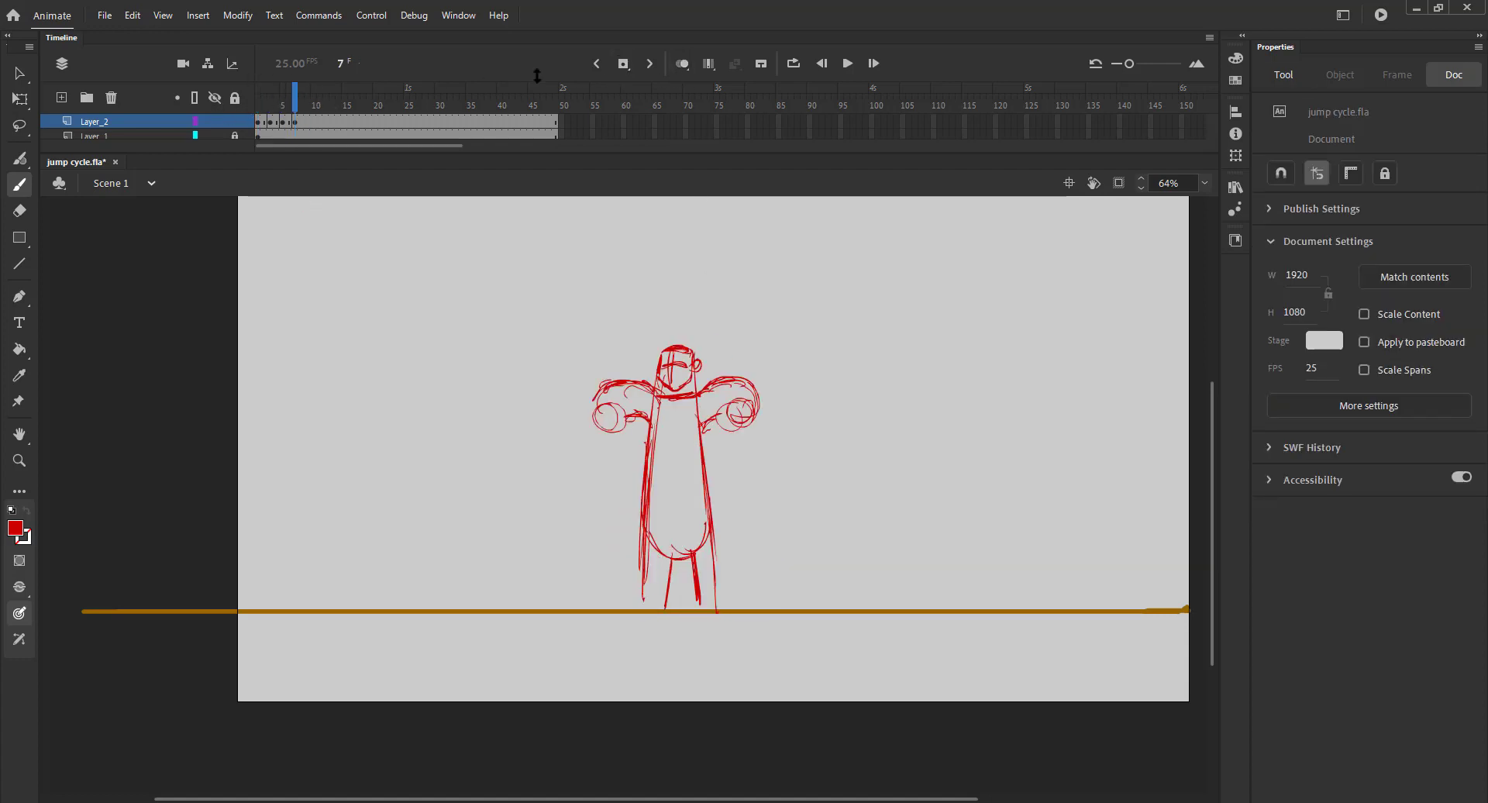
# - Restore onion skinning, sketch both feet on the ground line on frame 7 and save the file
pyautogui.click(682, 63)
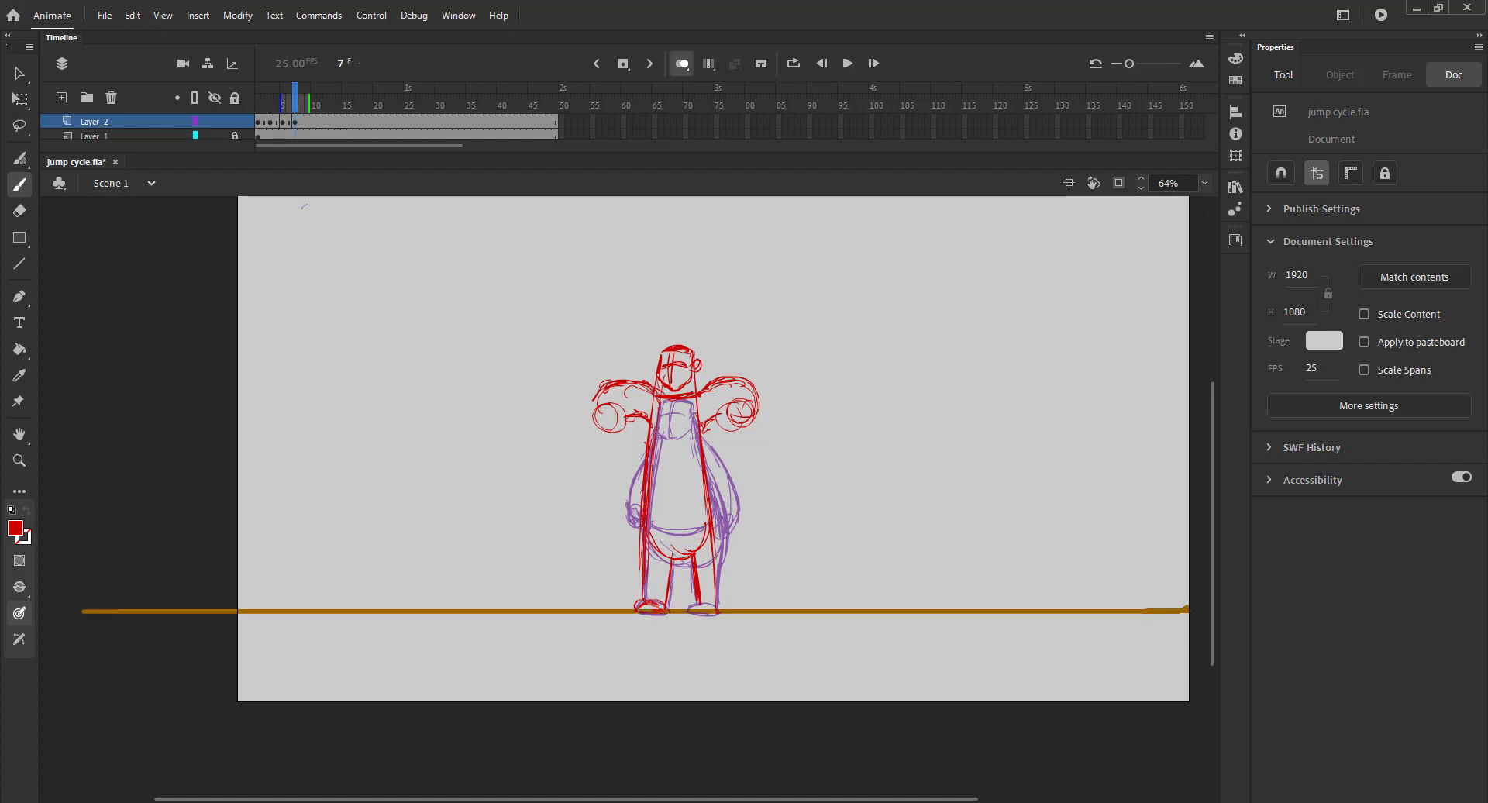
pyautogui.moveTo(637, 610); pyautogui.dragTo(685, 609)
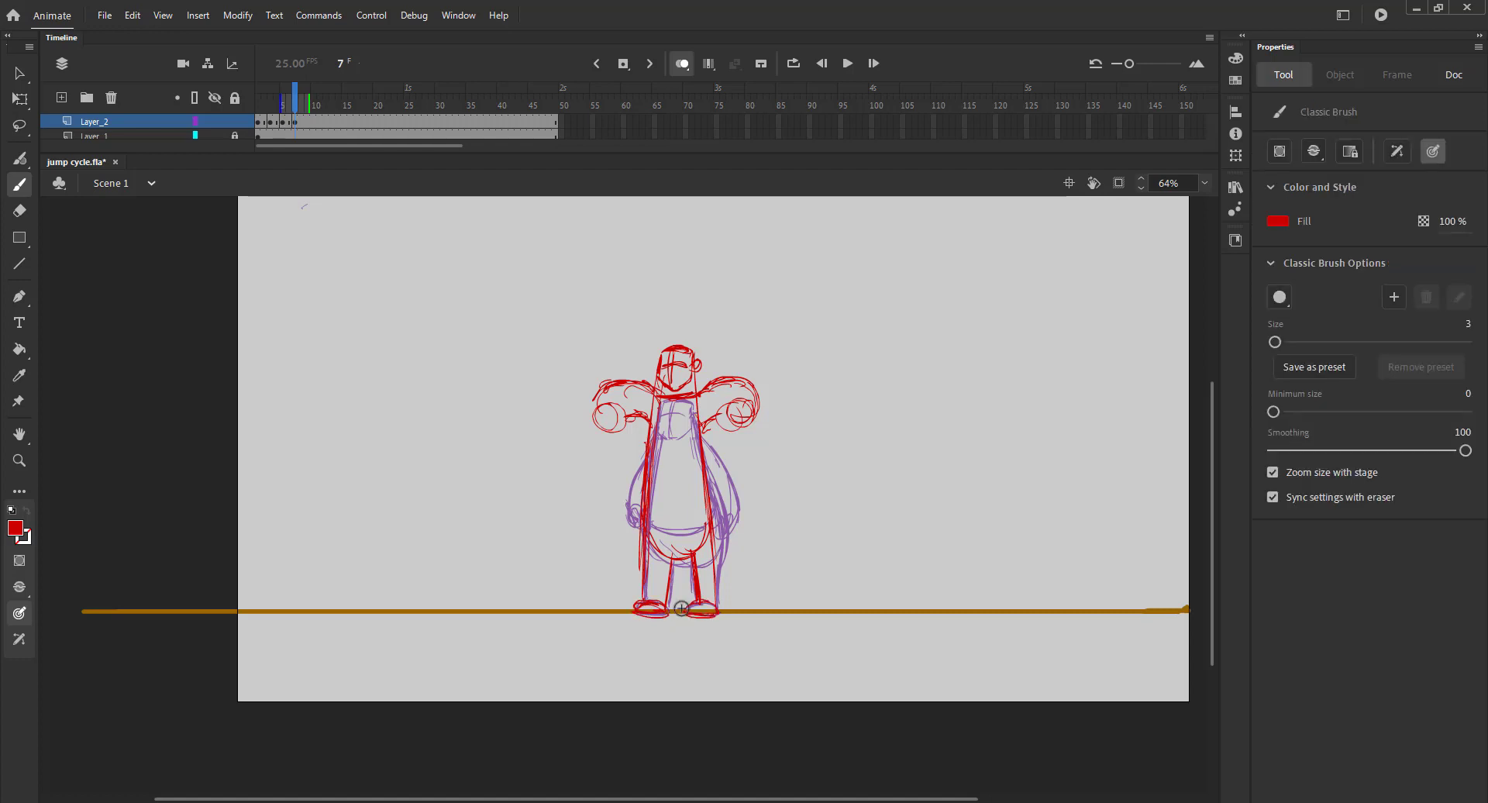
pyautogui.hotkey('ctrl', 's')
# - Go back to frame 1 without onion skinning and retrace the right edge of the crouching body
pyautogui.click(684, 67)
pyautogui.moveTo(297, 103); pyautogui.dragTo(235, 116)
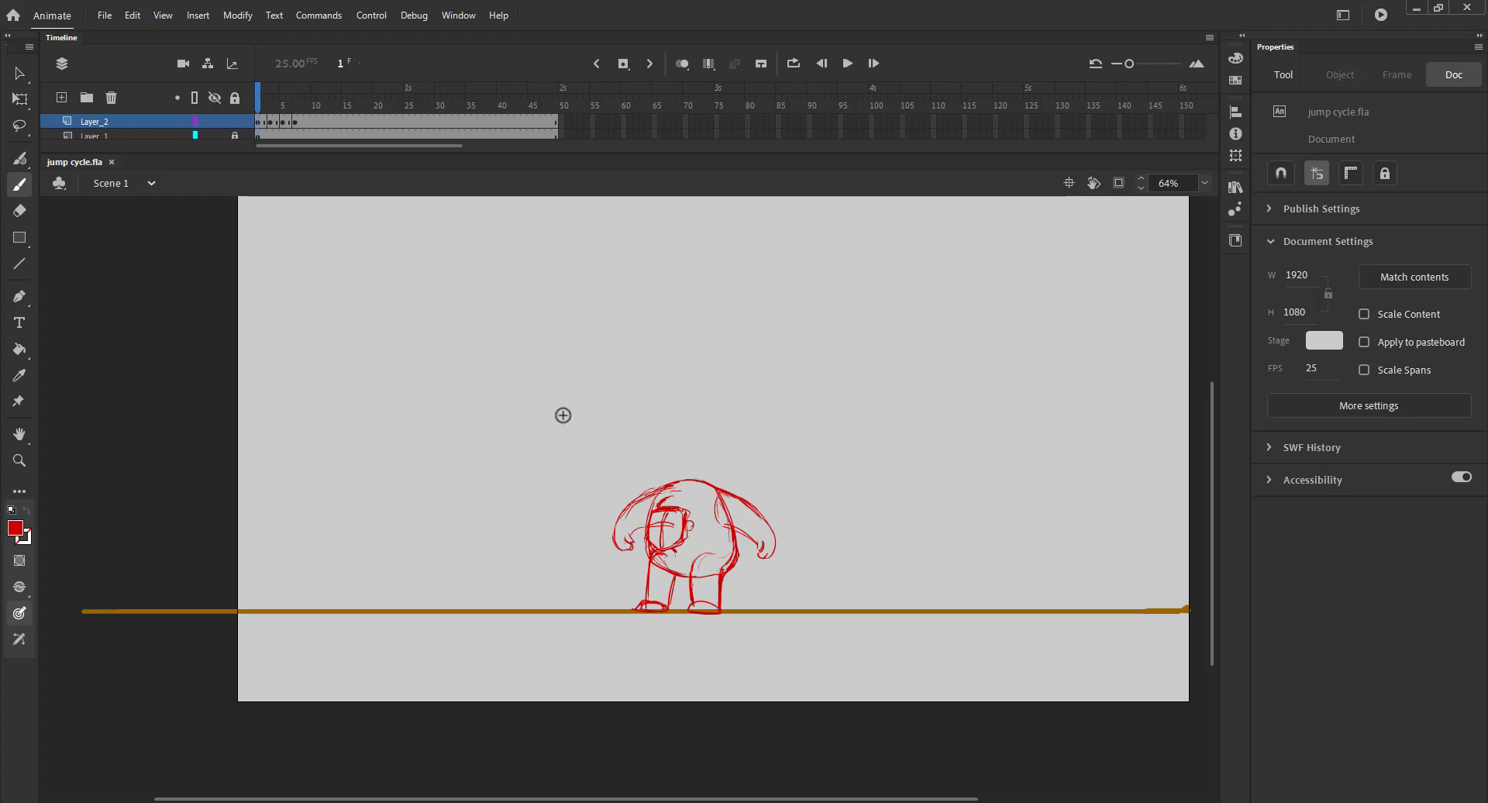
pyautogui.moveTo(728, 515); pyautogui.dragTo(719, 577)
# - Scrub through the poses, insert a blank keyframe on frame 9, save the file and turn onion skinning on
pyautogui.click(256, 105)
pyautogui.moveTo(260, 109); pyautogui.dragTo(307, 116)
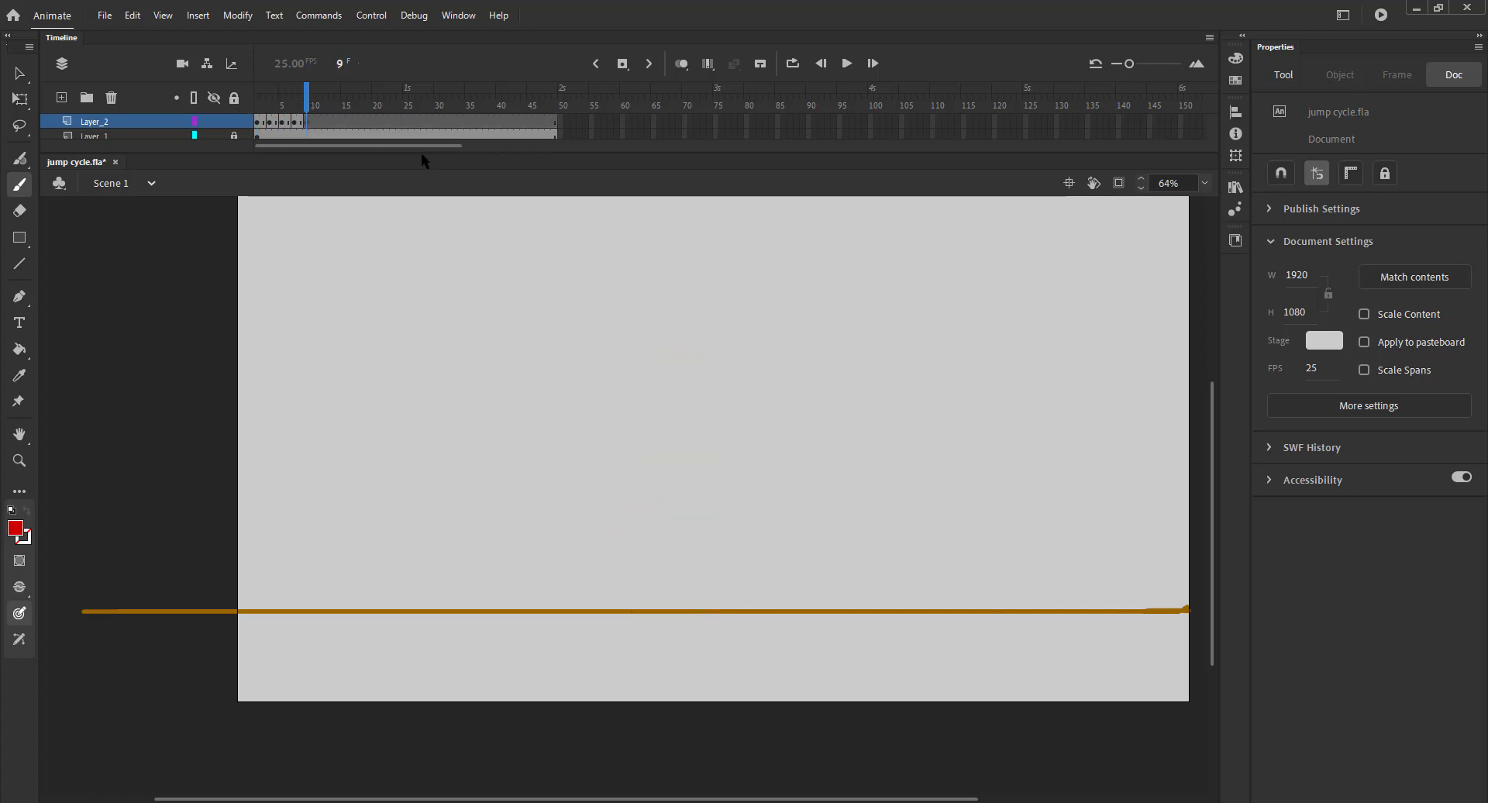
pyautogui.hotkey('ctrl', 's')
pyautogui.click(681, 63)
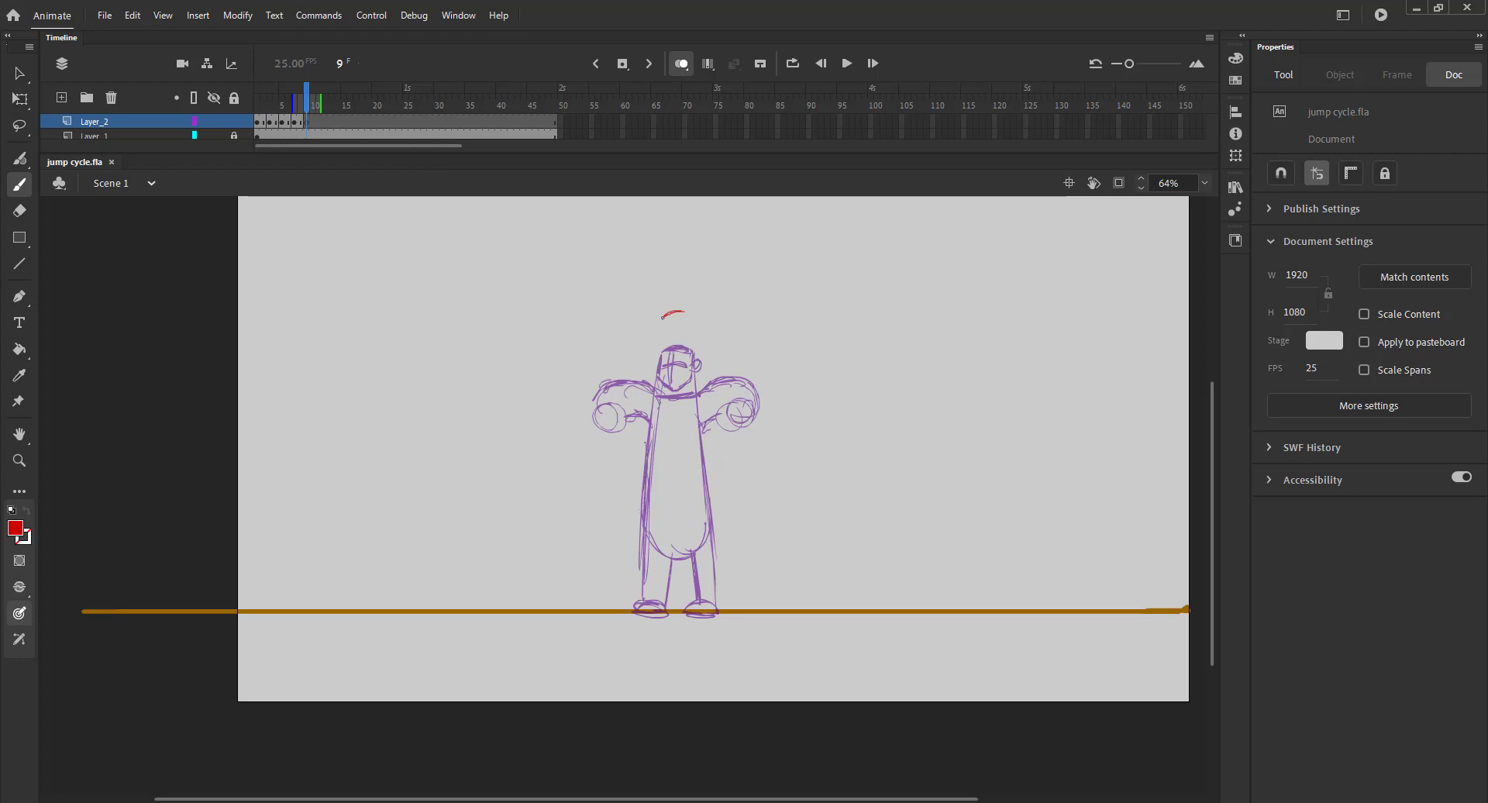
# - Fit the stage in view and sketch the airborne head with its ear and the shoulder line on frame 9, above the frame 7 head
pyautogui.moveTo(664, 317); pyautogui.dragTo(687, 311)
pyautogui.hotkey('ctrl', '2')
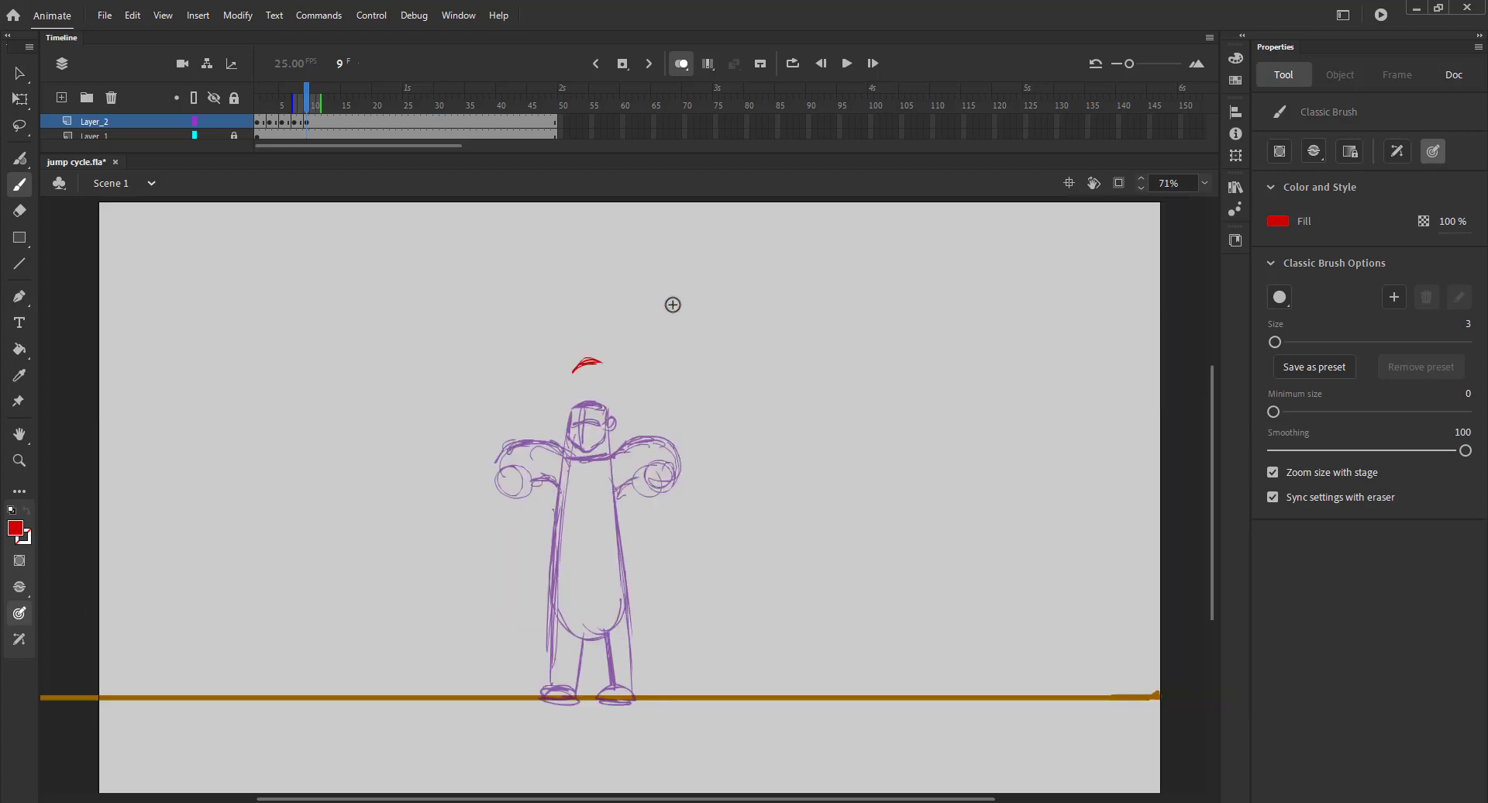
pyautogui.moveTo(307, 98); pyautogui.dragTo(307, 98)
pyautogui.click(680, 64)
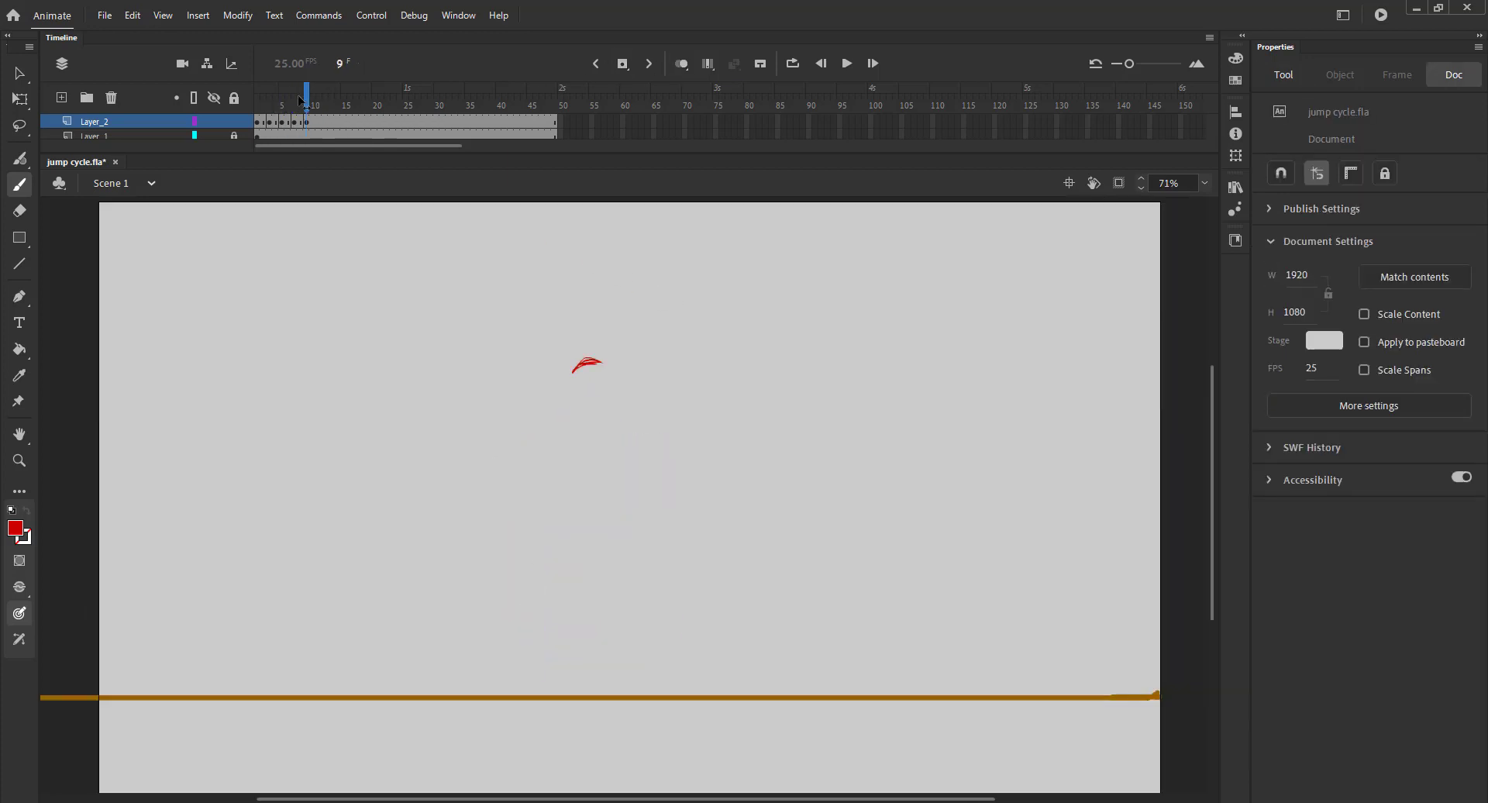
pyautogui.click(680, 63)
pyautogui.moveTo(579, 361)
pyautogui.mouseDown()
pyautogui.moveTo(570, 397)
pyautogui.moveTo(583, 409)
pyautogui.moveTo(590, 394)
pyautogui.moveTo(550, 386)
pyautogui.mouseUp()
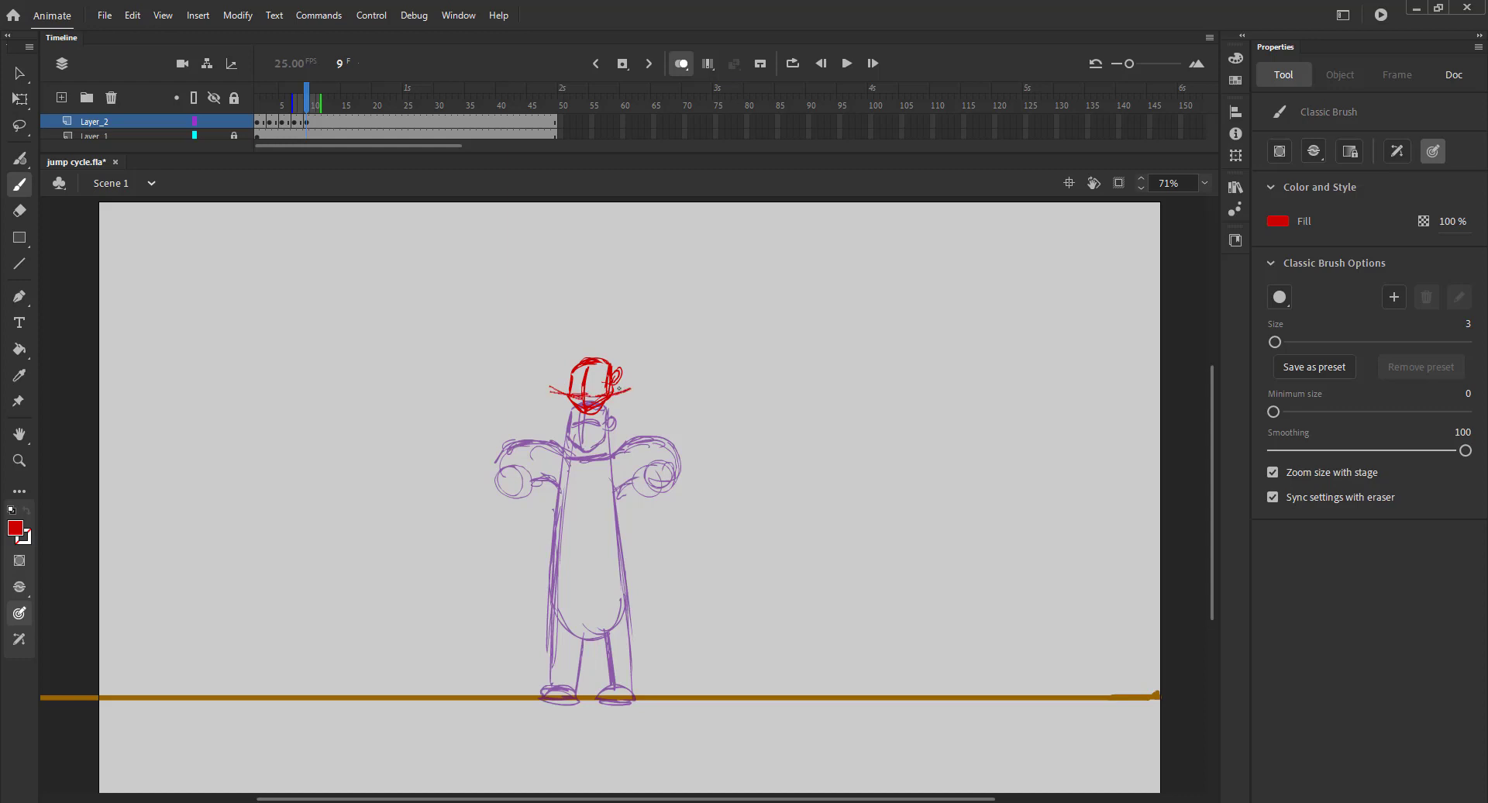
# - Sketch the upper arm curves and the shortened torso with a round belly on frame 9, checking the pose without onion skinning
pyautogui.moveTo(689, 399); pyautogui.dragTo(690, 400)
pyautogui.moveTo(526, 383); pyautogui.dragTo(555, 440)
pyautogui.moveTo(554, 440)
pyautogui.mouseDown()
pyautogui.moveTo(556, 494)
pyautogui.moveTo(601, 430)
pyautogui.mouseUp()
pyautogui.moveTo(636, 400); pyautogui.dragTo(626, 497)
pyautogui.moveTo(632, 458); pyautogui.dragTo(584, 496)
pyautogui.moveTo(634, 474)
pyautogui.mouseDown()
pyautogui.moveTo(581, 502)
pyautogui.moveTo(547, 484)
pyautogui.mouseUp()
pyautogui.click(681, 64)
pyautogui.moveTo(313, 101)
pyautogui.mouseDown()
pyautogui.moveTo(256, 107)
pyautogui.moveTo(307, 105)
pyautogui.mouseUp()
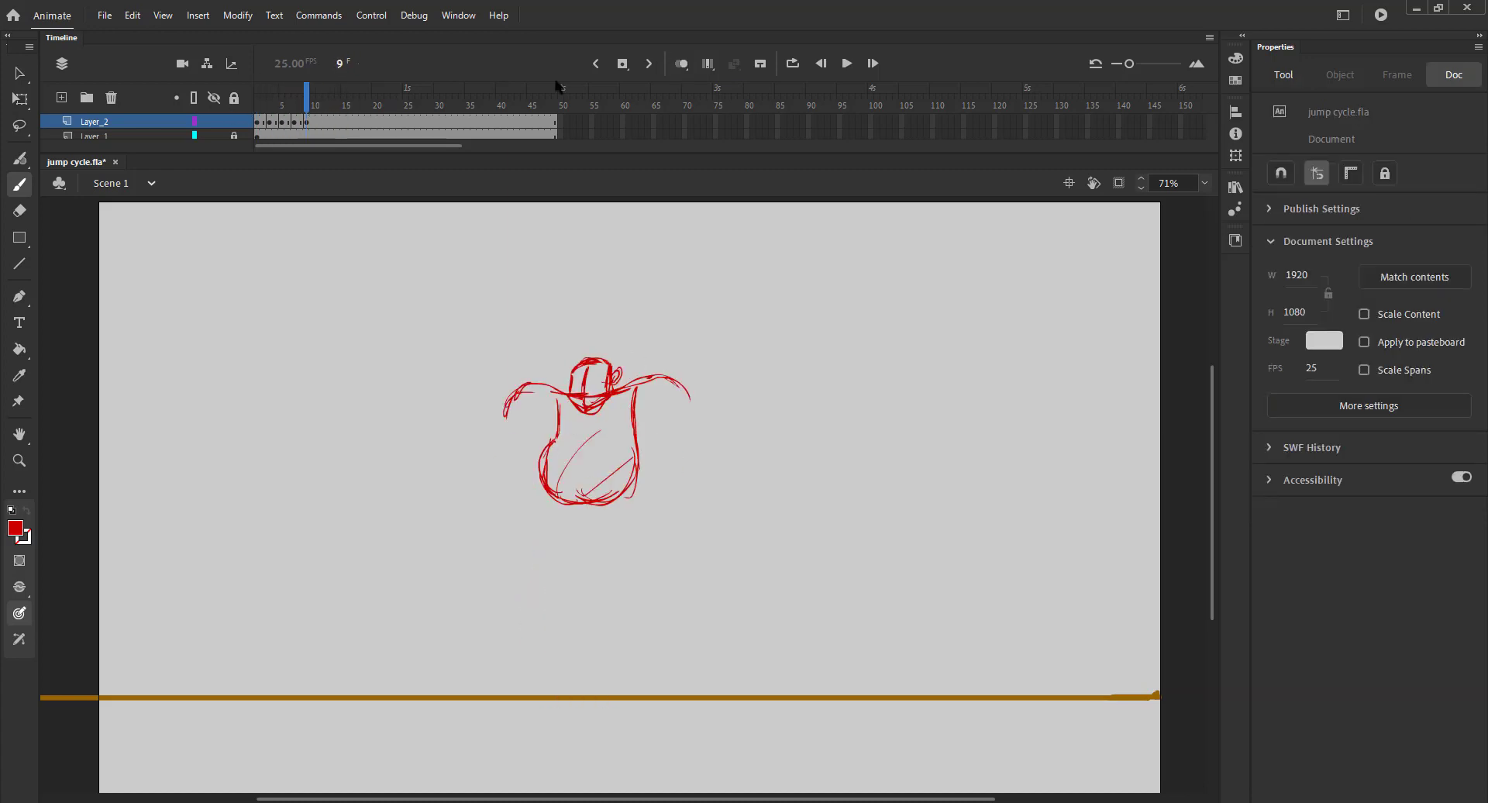
pyautogui.click(679, 64)
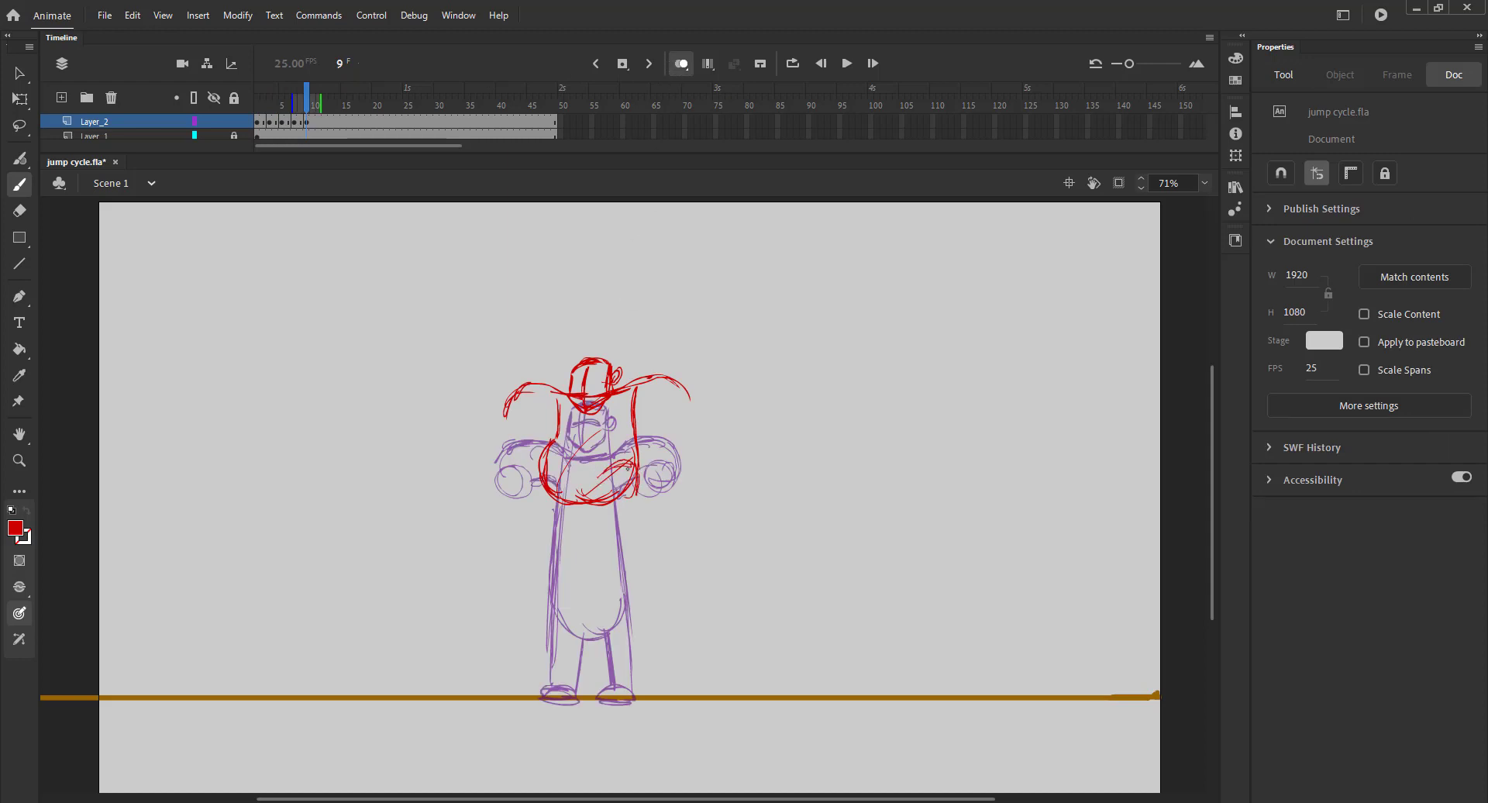
# - Sketch both bent legs with their feet lifted off the ground below the belly on frame 9
pyautogui.moveTo(640, 482); pyautogui.dragTo(639, 541)
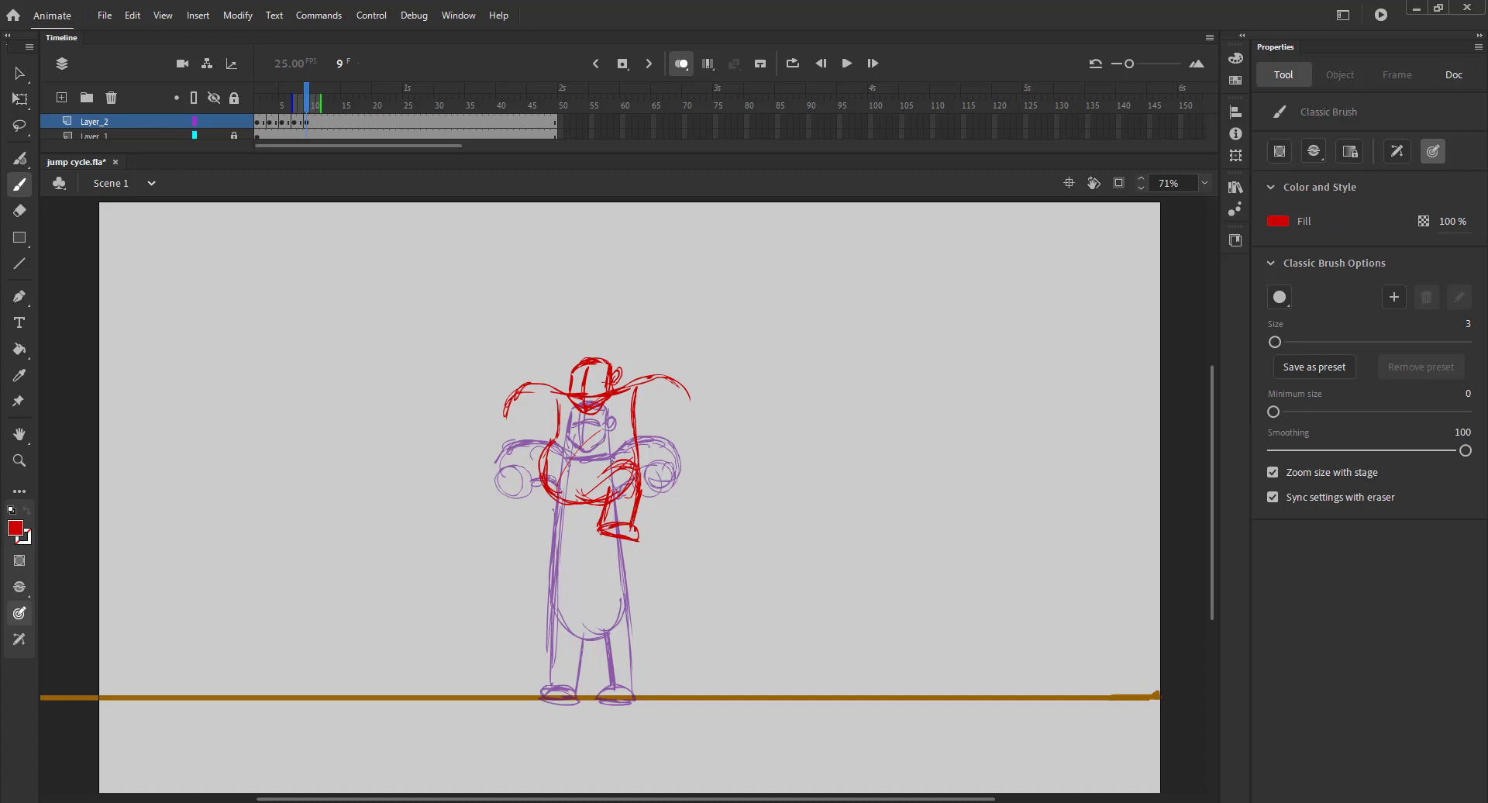
pyautogui.moveTo(530, 510); pyautogui.dragTo(535, 534)
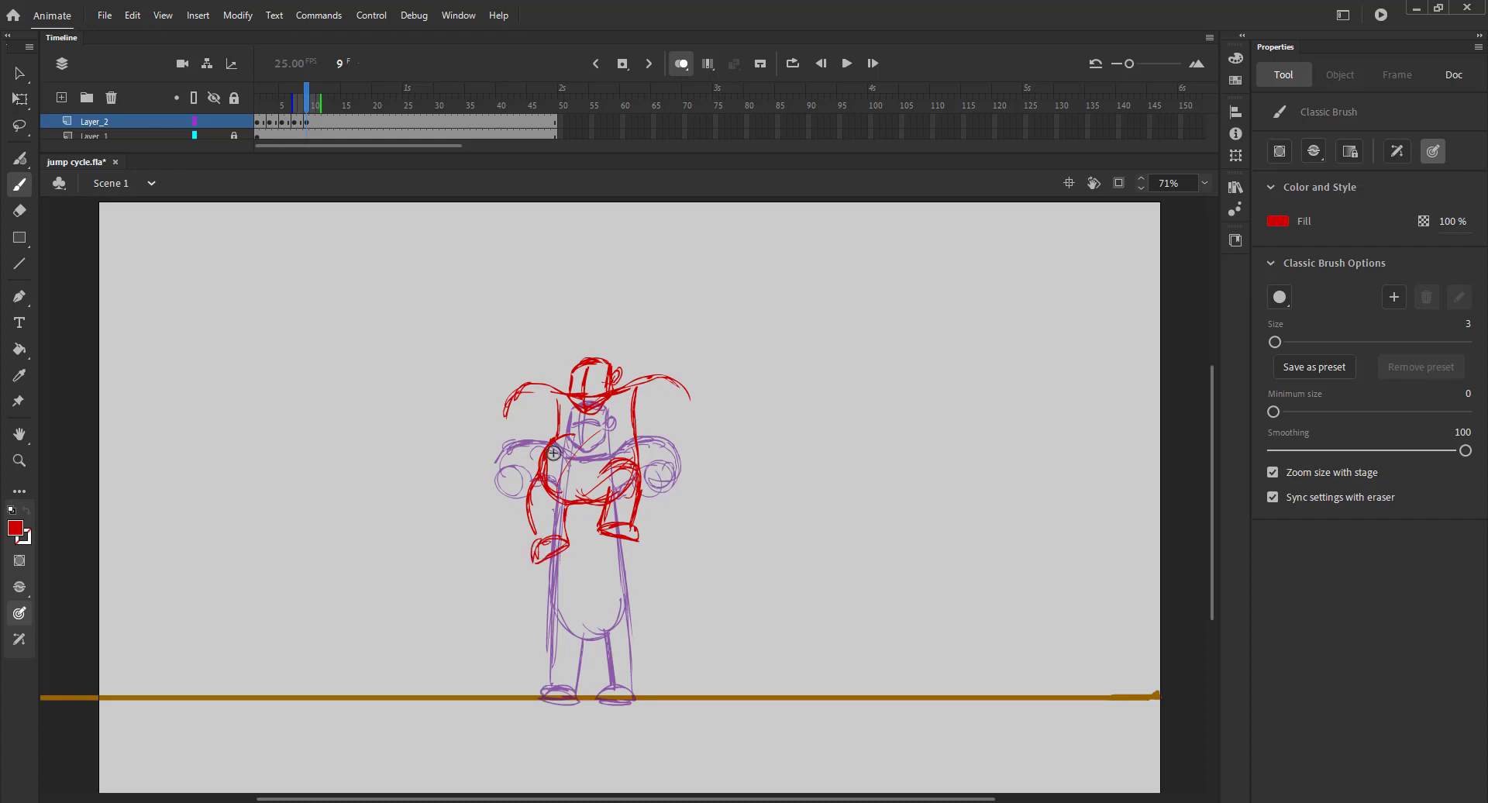
# - Add the forearms and fists to the frame 9 pose, check it against the earlier frames without onion skinning, and save
pyautogui.moveTo(560, 430); pyautogui.dragTo(519, 420)
pyautogui.moveTo(635, 424); pyautogui.dragTo(667, 410)
pyautogui.moveTo(665, 411)
pyautogui.mouseDown()
pyautogui.moveTo(678, 400)
pyautogui.moveTo(666, 422)
pyautogui.mouseUp()
pyautogui.moveTo(510, 400); pyautogui.dragTo(521, 427)
pyautogui.click(681, 64)
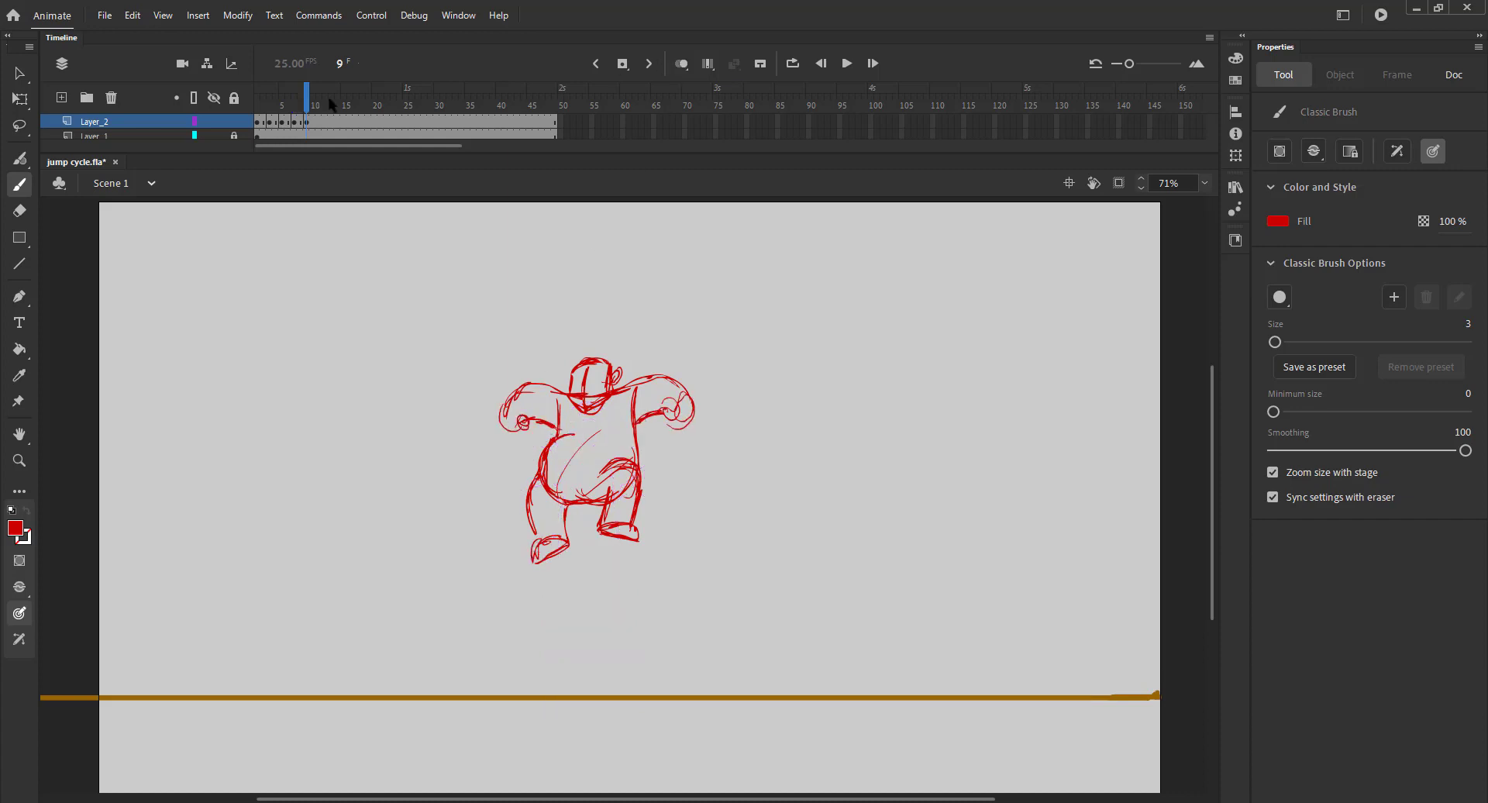
pyautogui.moveTo(327, 105); pyautogui.dragTo(307, 132)
pyautogui.hotkey('ctrl', 's')
# - With onion skinning on, select the whole frame 9 drawing, nudge it higher above the ground, and deselect it
pyautogui.click(673, 67)
pyautogui.hotkey('ctrl', 'a')
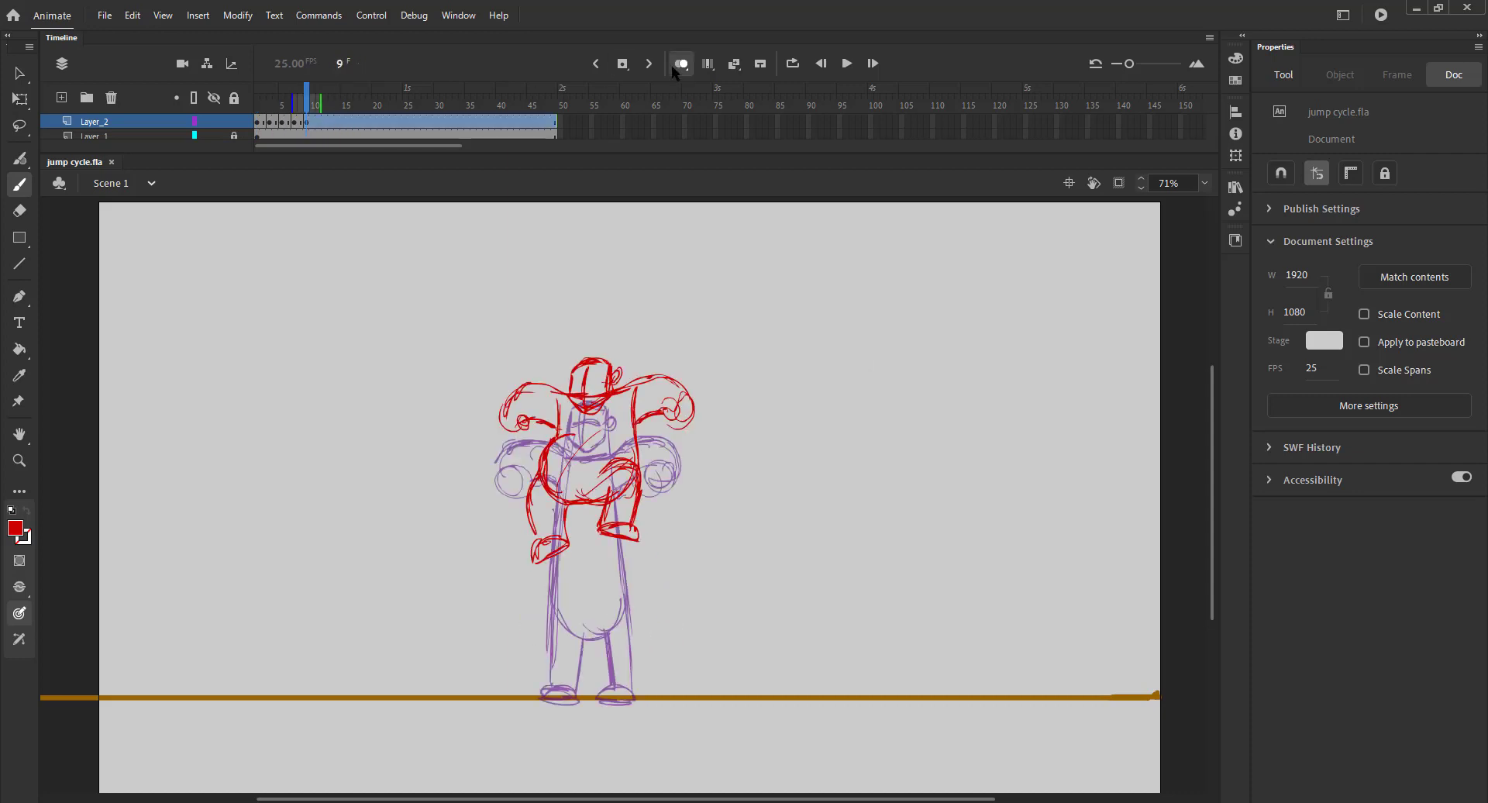
pyautogui.hotkey('shift', 'Up')
pyautogui.hotkey('shift', 'Up')
pyautogui.hotkey('shift', 'Up')
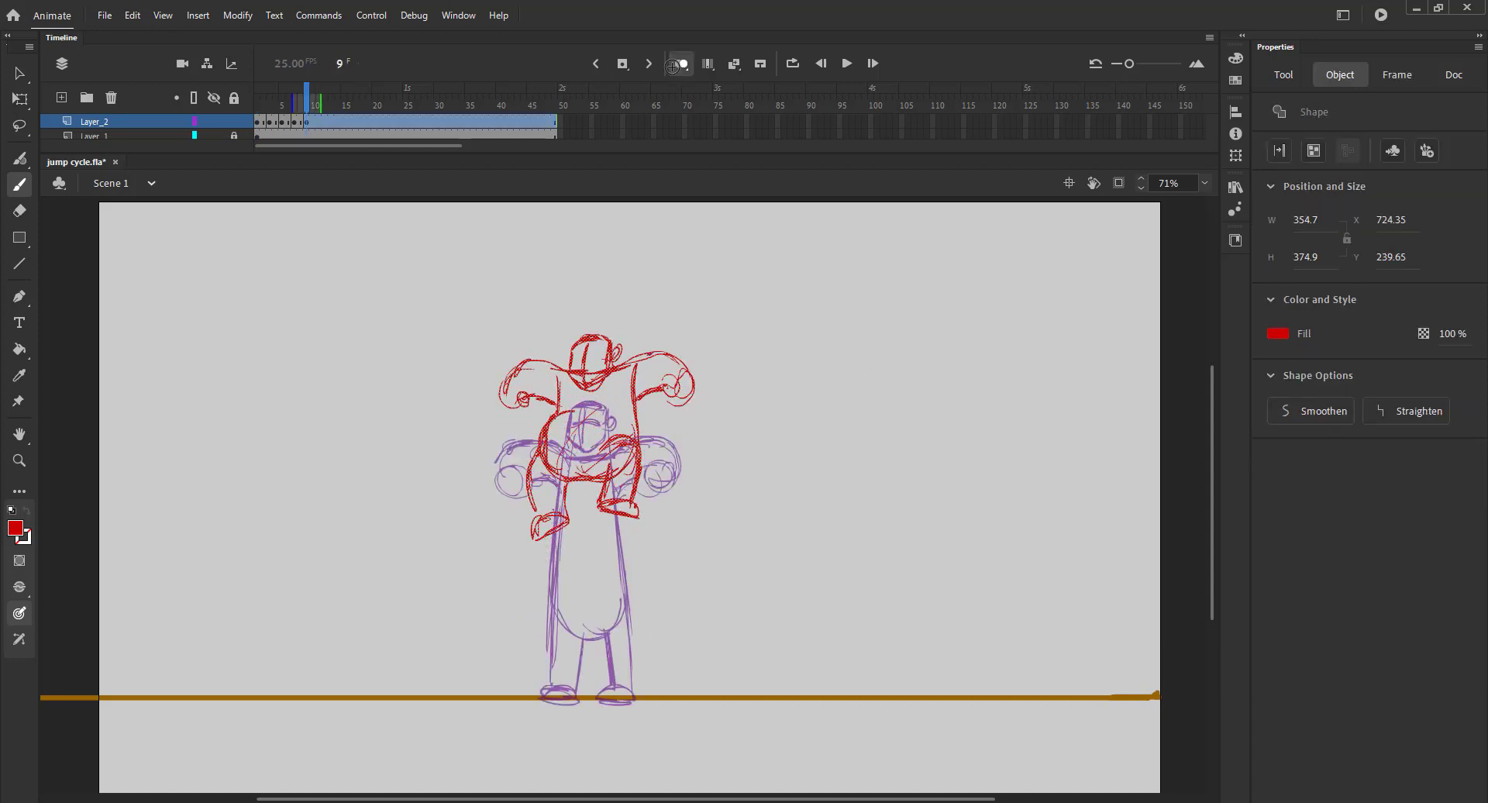
pyautogui.press('v')
pyautogui.click(403, 351)
# - Save the file, insert a blank keyframe on frame 11 and show the frame 9 pose with onion skinning
pyautogui.click(679, 66)
pyautogui.hotkey('ctrl', 's')
pyautogui.moveTo(307, 104)
pyautogui.mouseDown()
pyautogui.moveTo(362, 105)
pyautogui.moveTo(233, 118)
pyautogui.moveTo(321, 103)
pyautogui.mouseUp()
pyautogui.press('F7')
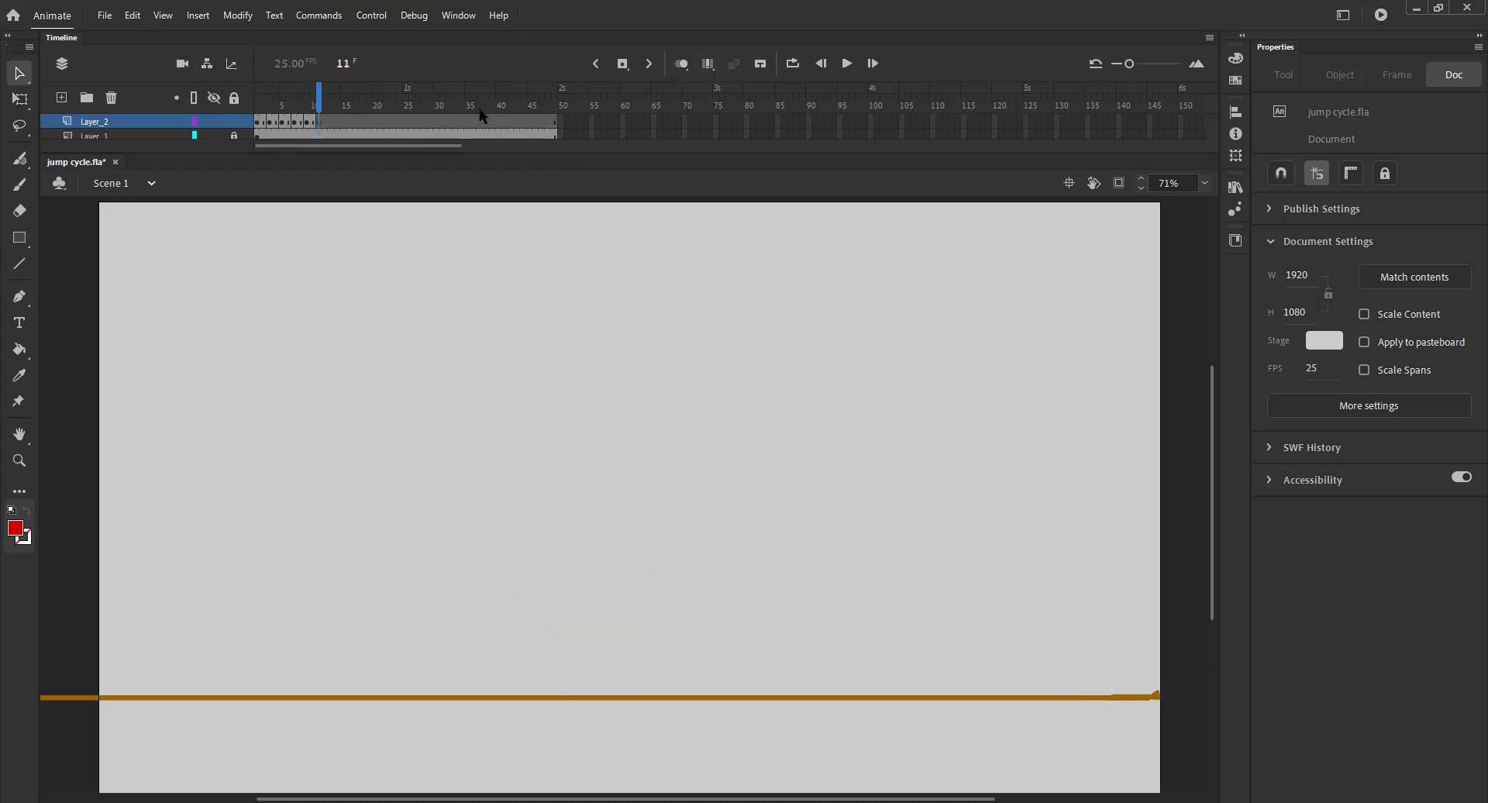
pyautogui.click(681, 64)
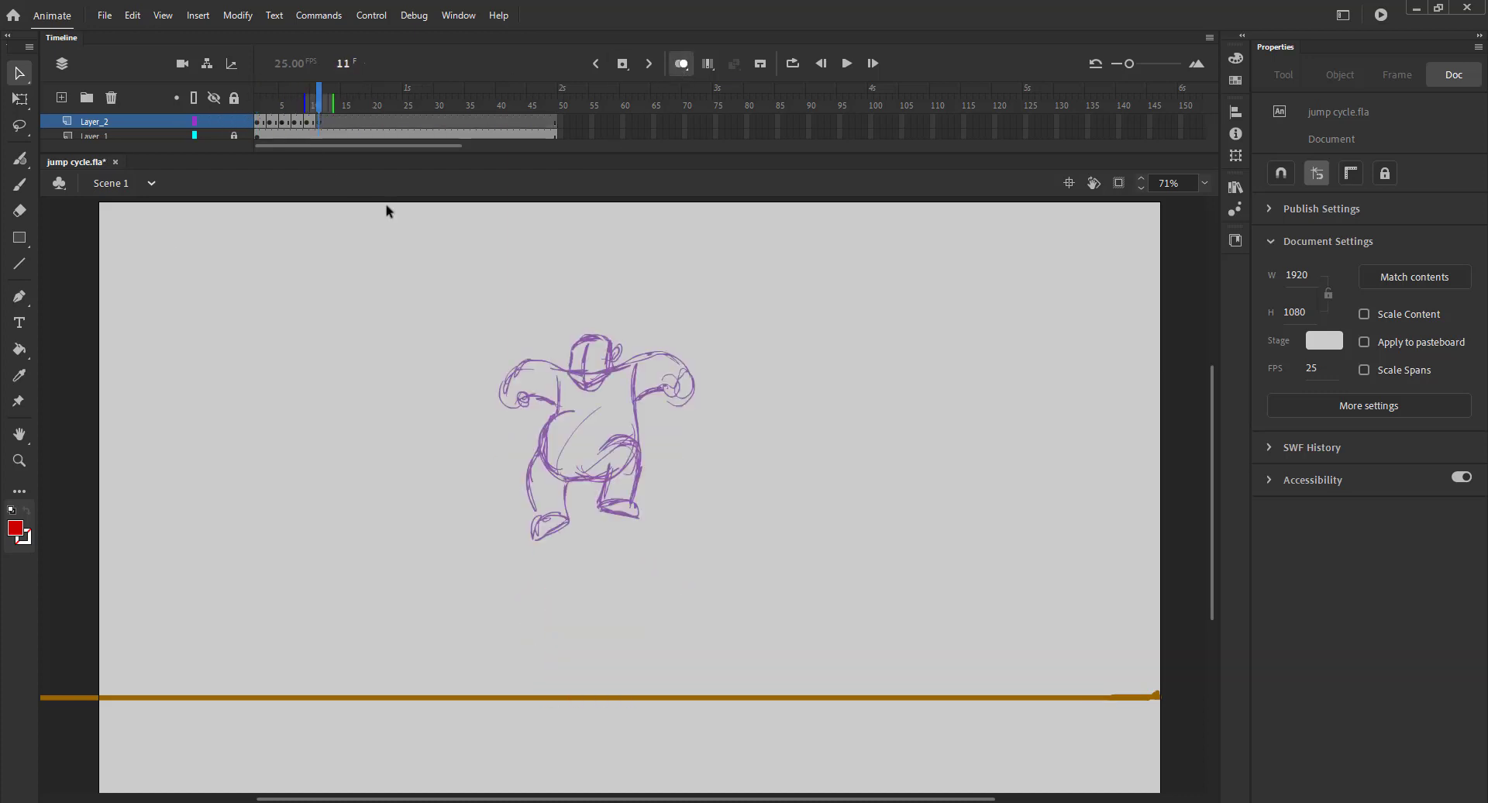
# - Sketch the character's head, ear and rounded, tucked-in torso with the Classic Brush on frame 11, slightly above the onion-skinned frame 9 pose
pyautogui.press('b')
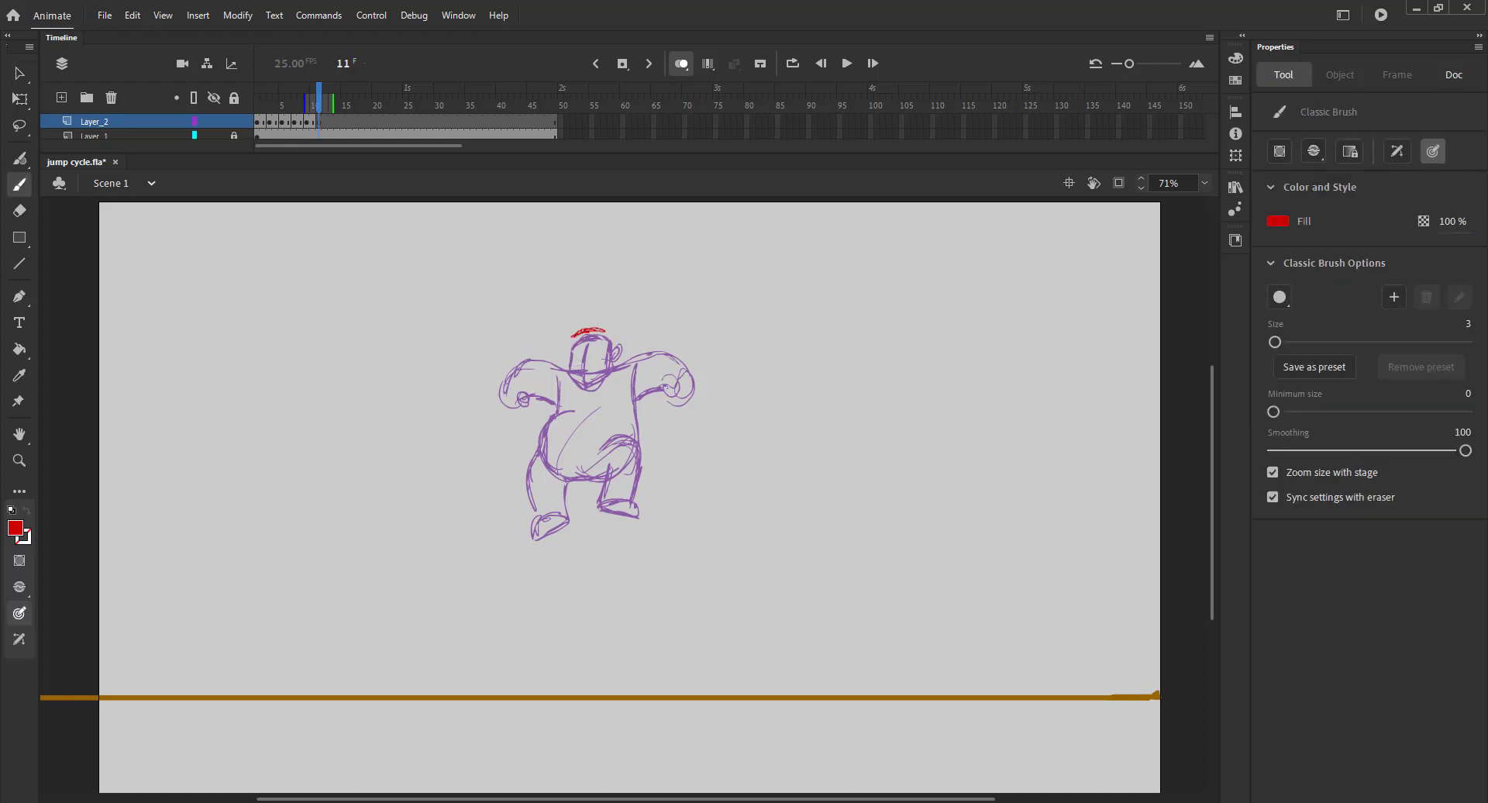
pyautogui.moveTo(604, 331); pyautogui.dragTo(612, 352)
pyautogui.moveTo(612, 346)
pyautogui.mouseDown()
pyautogui.moveTo(582, 373)
pyautogui.moveTo(602, 302)
pyautogui.moveTo(671, 347)
pyautogui.moveTo(642, 349)
pyautogui.moveTo(648, 380)
pyautogui.mouseUp()
pyautogui.moveTo(640, 355)
pyautogui.mouseDown()
pyautogui.moveTo(572, 321)
pyautogui.moveTo(562, 354)
pyautogui.mouseUp()
pyautogui.moveTo(628, 328)
pyautogui.mouseDown()
pyautogui.moveTo(650, 399)
pyautogui.moveTo(613, 421)
pyautogui.mouseUp()
pyautogui.moveTo(559, 350)
pyautogui.mouseDown()
pyautogui.moveTo(549, 391)
pyautogui.moveTo(572, 421)
pyautogui.moveTo(620, 427)
pyautogui.moveTo(649, 371)
pyautogui.mouseUp()
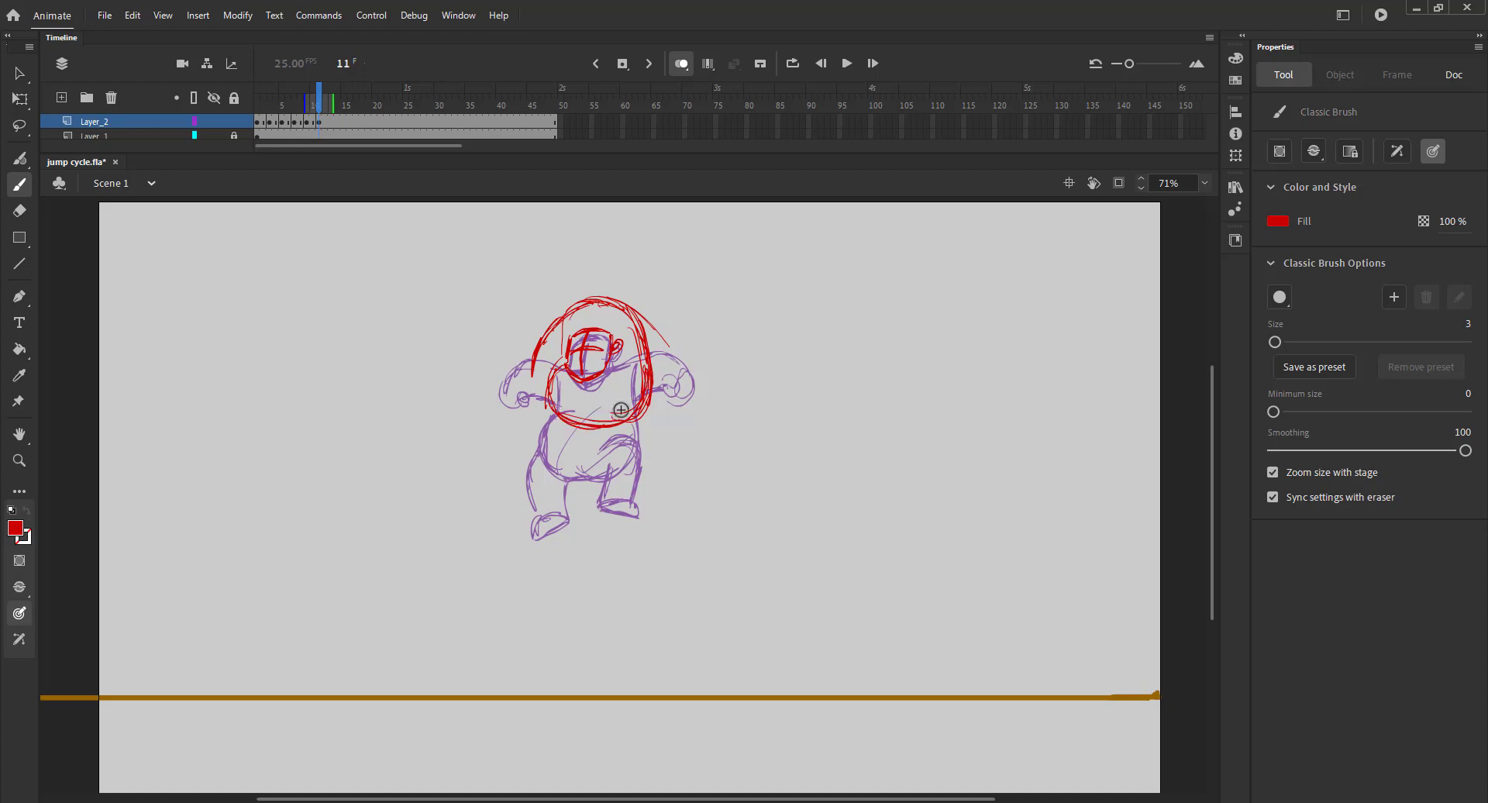
# - Draw both tucked legs with their feet together below the belly on frame 11, checking the pose without onion skinning and saving
pyautogui.moveTo(610, 458)
pyautogui.mouseDown()
pyautogui.moveTo(649, 383)
pyautogui.moveTo(602, 410)
pyautogui.mouseUp()
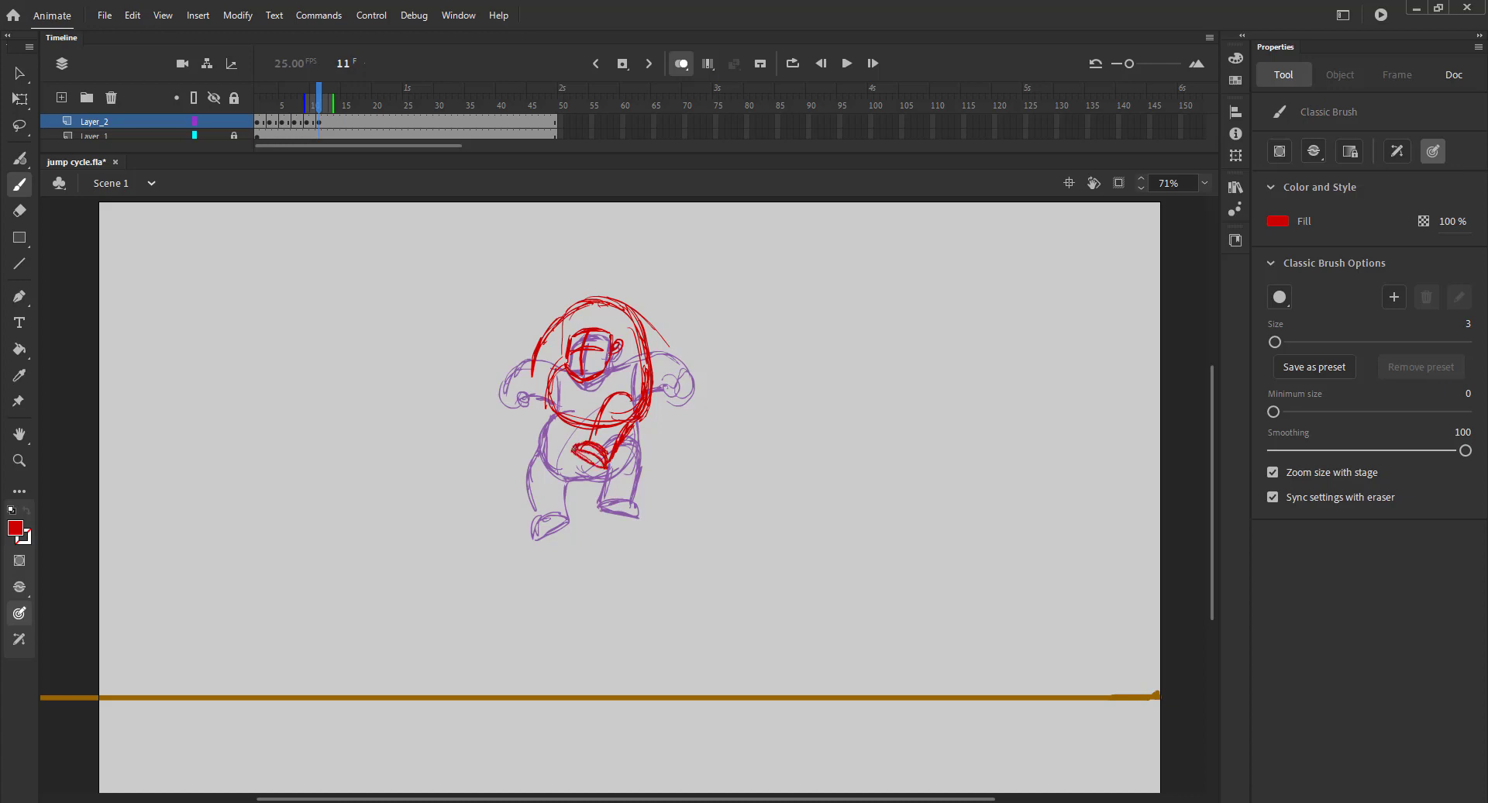
pyautogui.moveTo(560, 390); pyautogui.dragTo(541, 418)
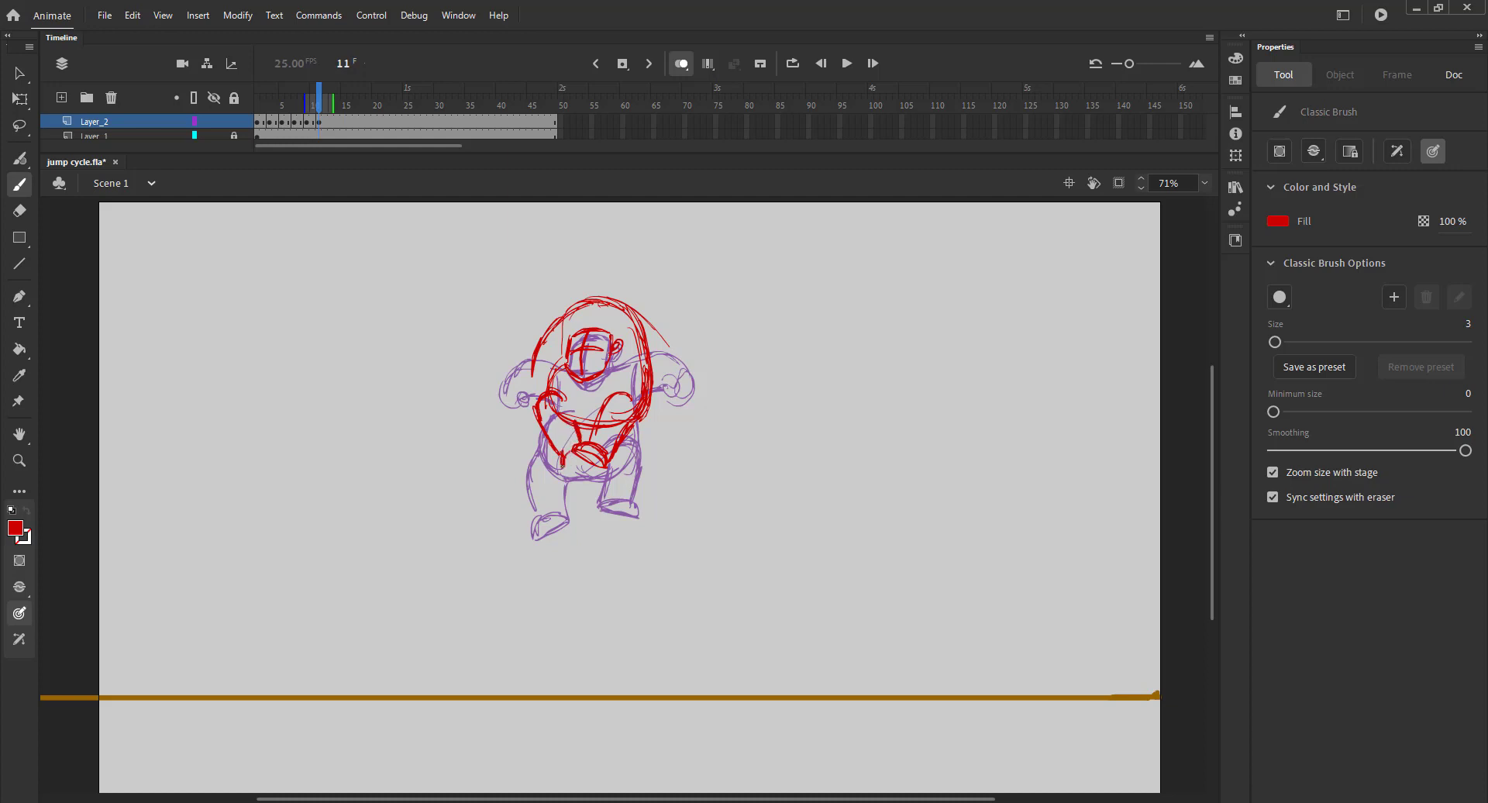
pyautogui.hotkey('ctrl', 's')
pyautogui.click(682, 64)
pyautogui.moveTo(319, 105)
pyautogui.mouseDown()
pyautogui.moveTo(279, 105)
pyautogui.moveTo(345, 105)
pyautogui.moveTo(292, 104)
pyautogui.moveTo(319, 104)
pyautogui.mouseUp()
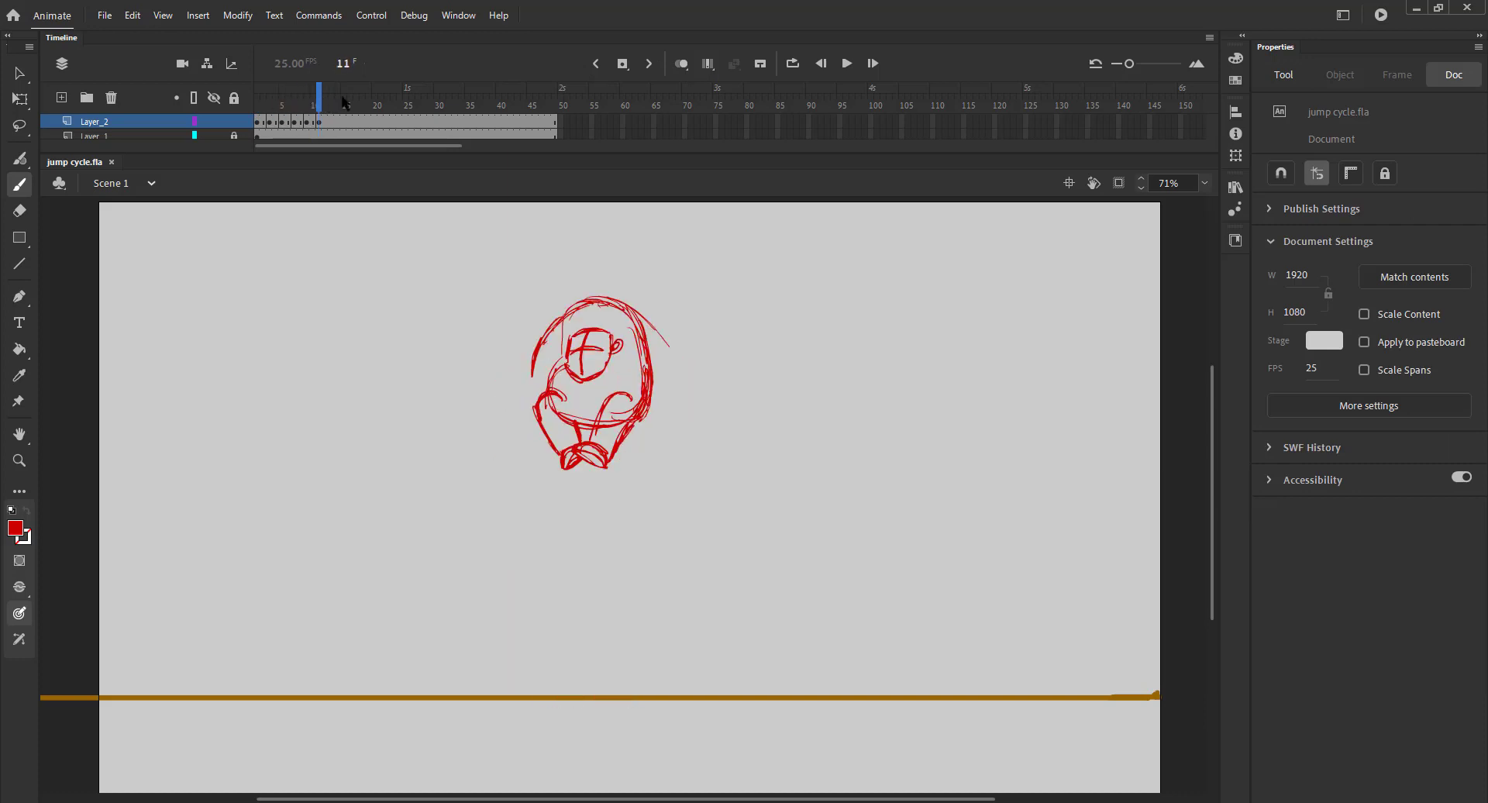
pyautogui.click(682, 64)
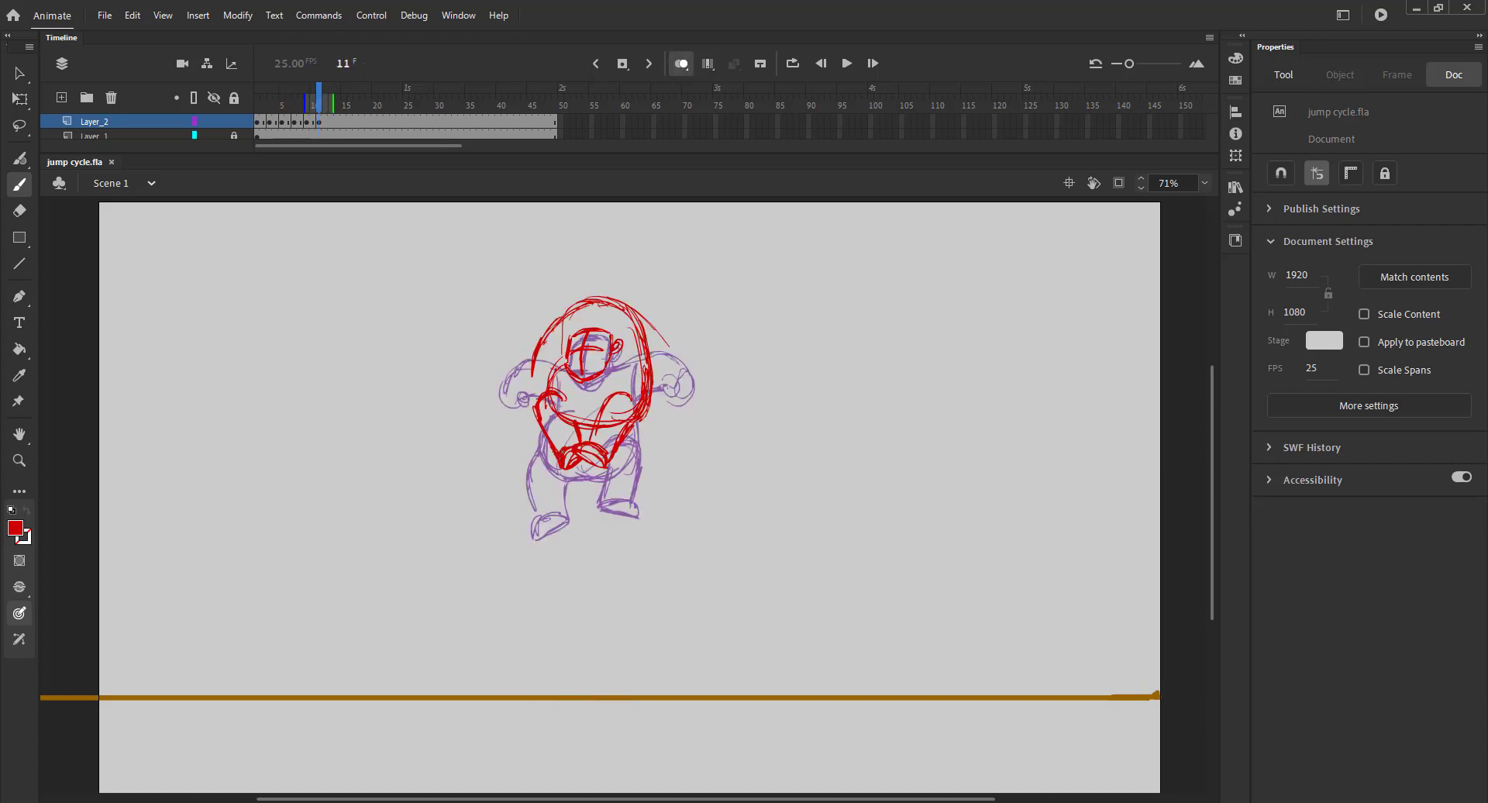
pyautogui.moveTo(581, 448); pyautogui.dragTo(564, 467)
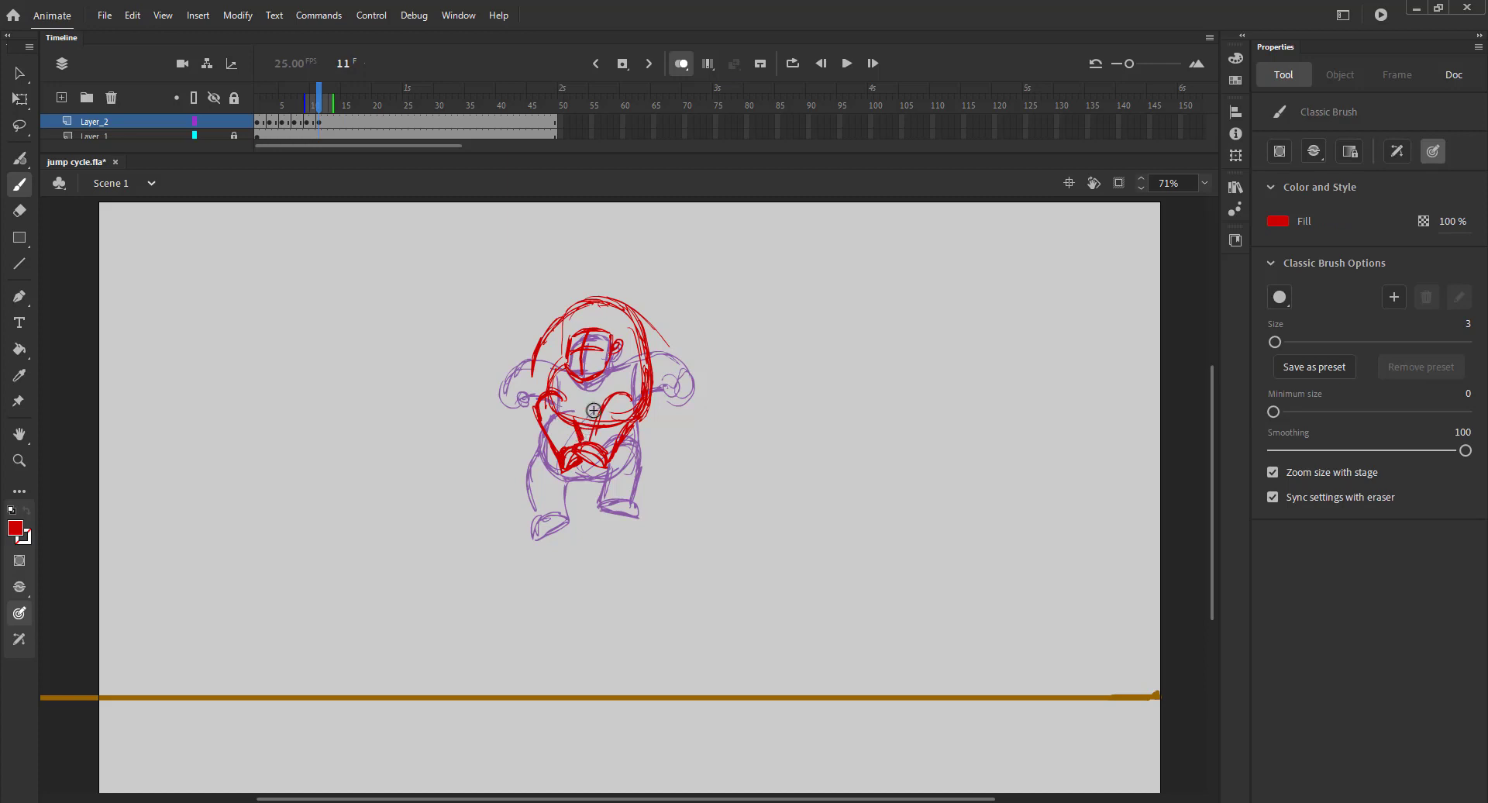
# - Add both hanging arms and refine the knee on frame 11, scrub through the frames without onion skinning, and save
pyautogui.moveTo(630, 323)
pyautogui.mouseDown()
pyautogui.moveTo(644, 364)
pyautogui.moveTo(680, 374)
pyautogui.mouseUp()
pyautogui.moveTo(663, 382); pyautogui.dragTo(678, 408)
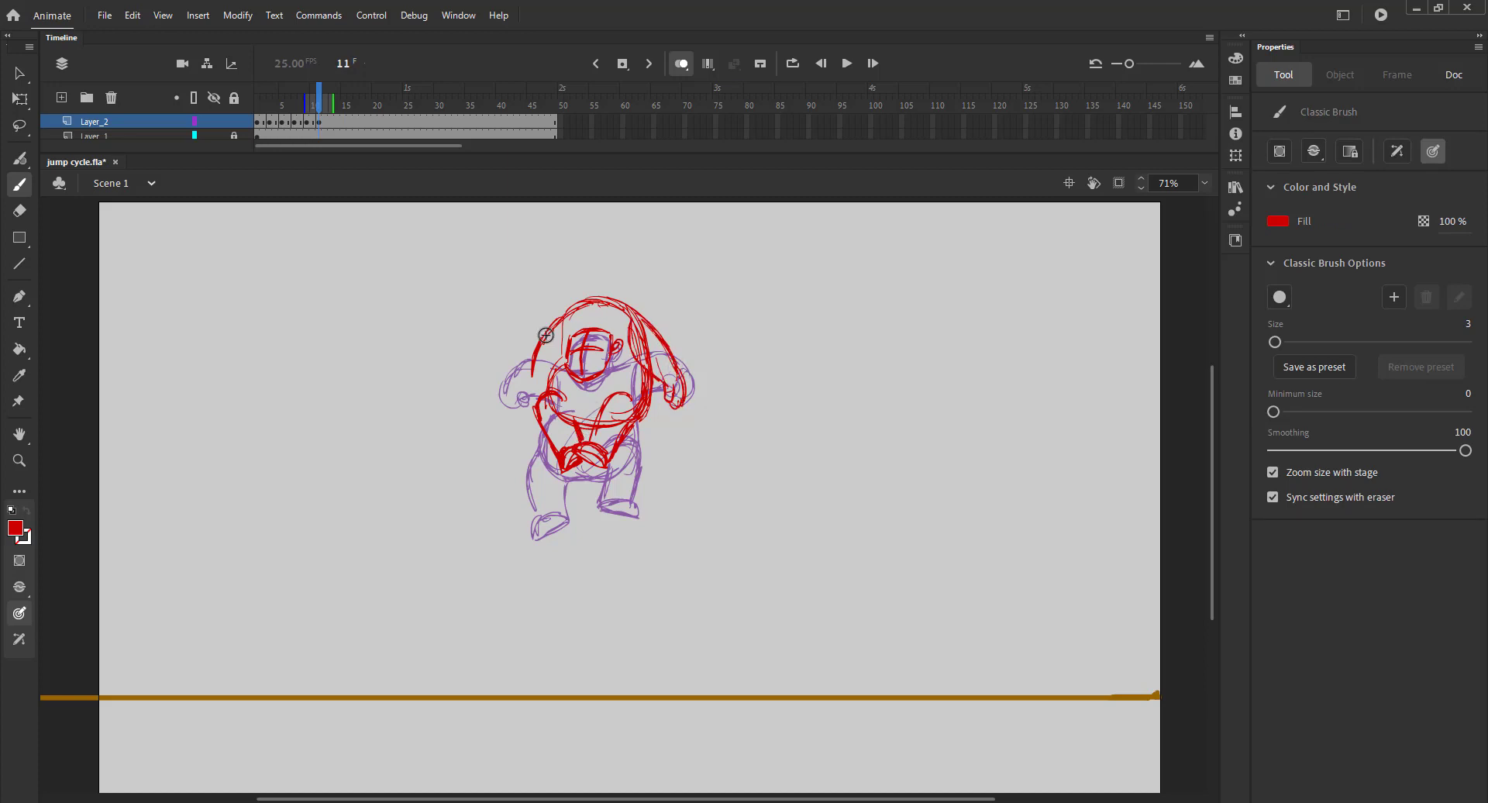
pyautogui.moveTo(540, 358); pyautogui.dragTo(540, 389)
pyautogui.click(683, 64)
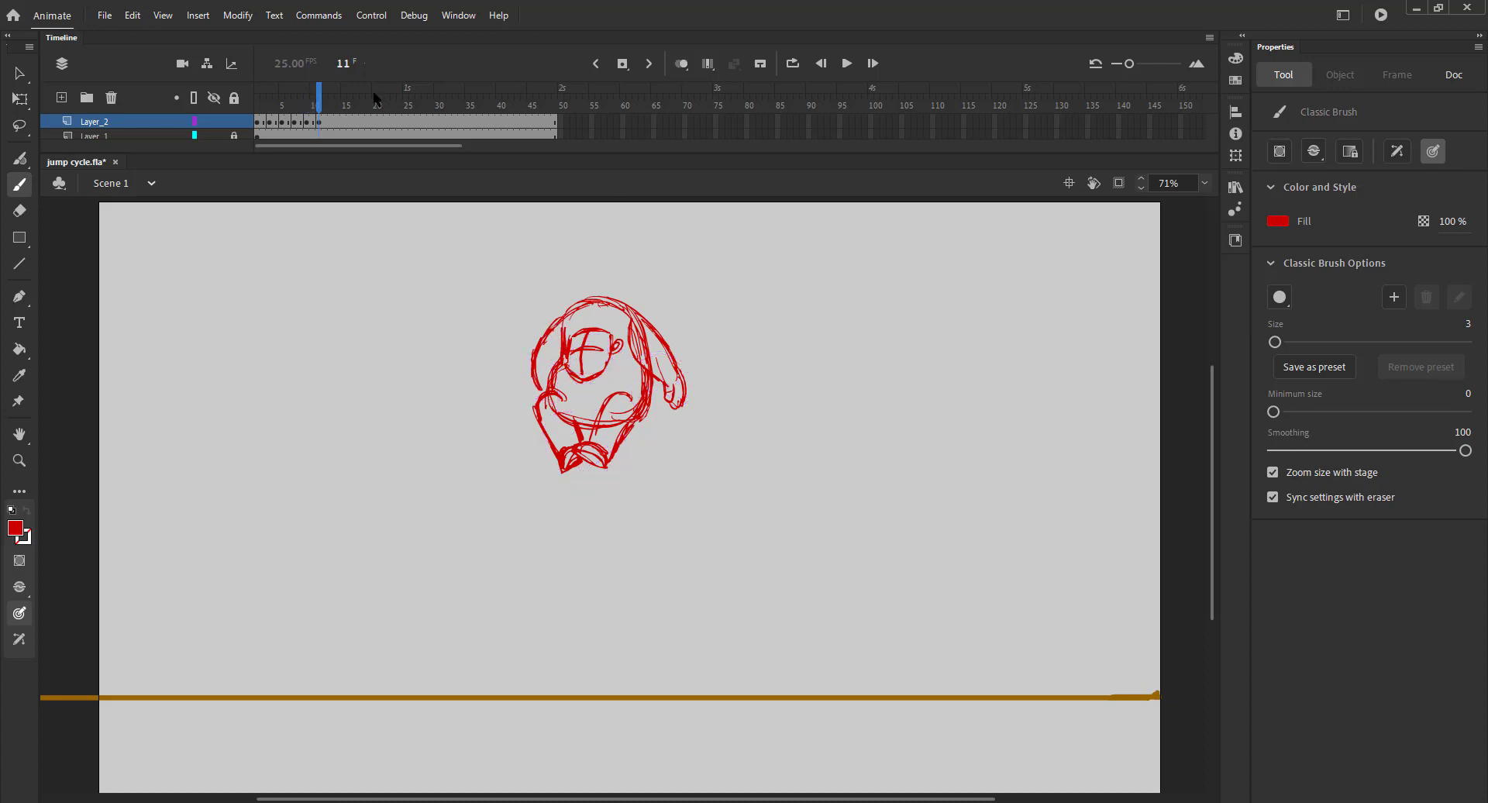
pyautogui.moveTo(262, 103)
pyautogui.mouseDown()
pyautogui.moveTo(350, 116)
pyautogui.moveTo(254, 100)
pyautogui.moveTo(342, 103)
pyautogui.moveTo(306, 102)
pyautogui.moveTo(320, 107)
pyautogui.mouseUp()
pyautogui.hotkey('ctrl', 's')
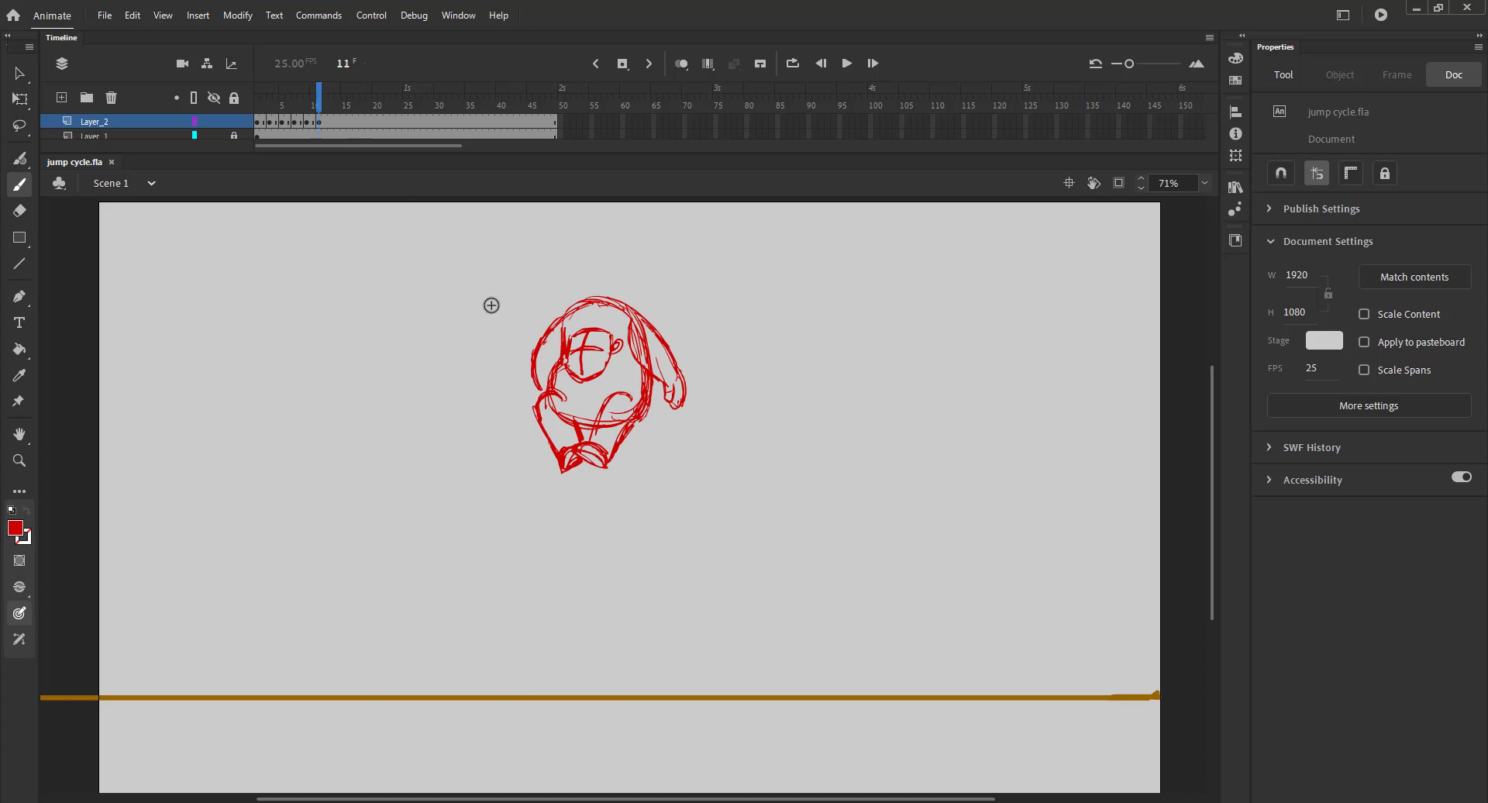
pyautogui.moveTo(560, 392); pyautogui.dragTo(571, 400)
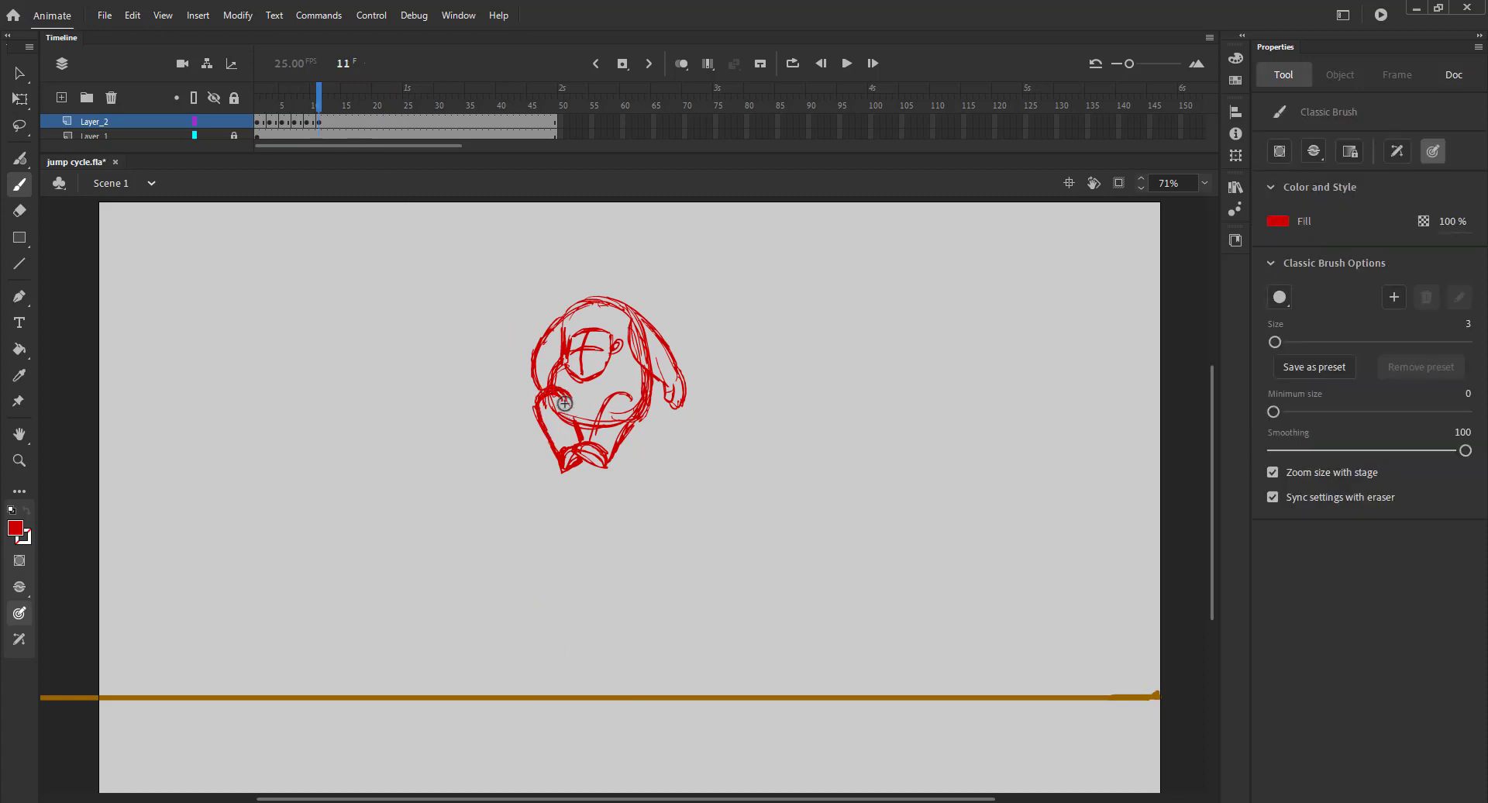
# - Insert a blank keyframe on frame 13, show the frame 11 pose with onion skinning, and save
pyautogui.click(332, 105)
pyautogui.click(680, 64)
pyautogui.hotkey('ctrl', 's')
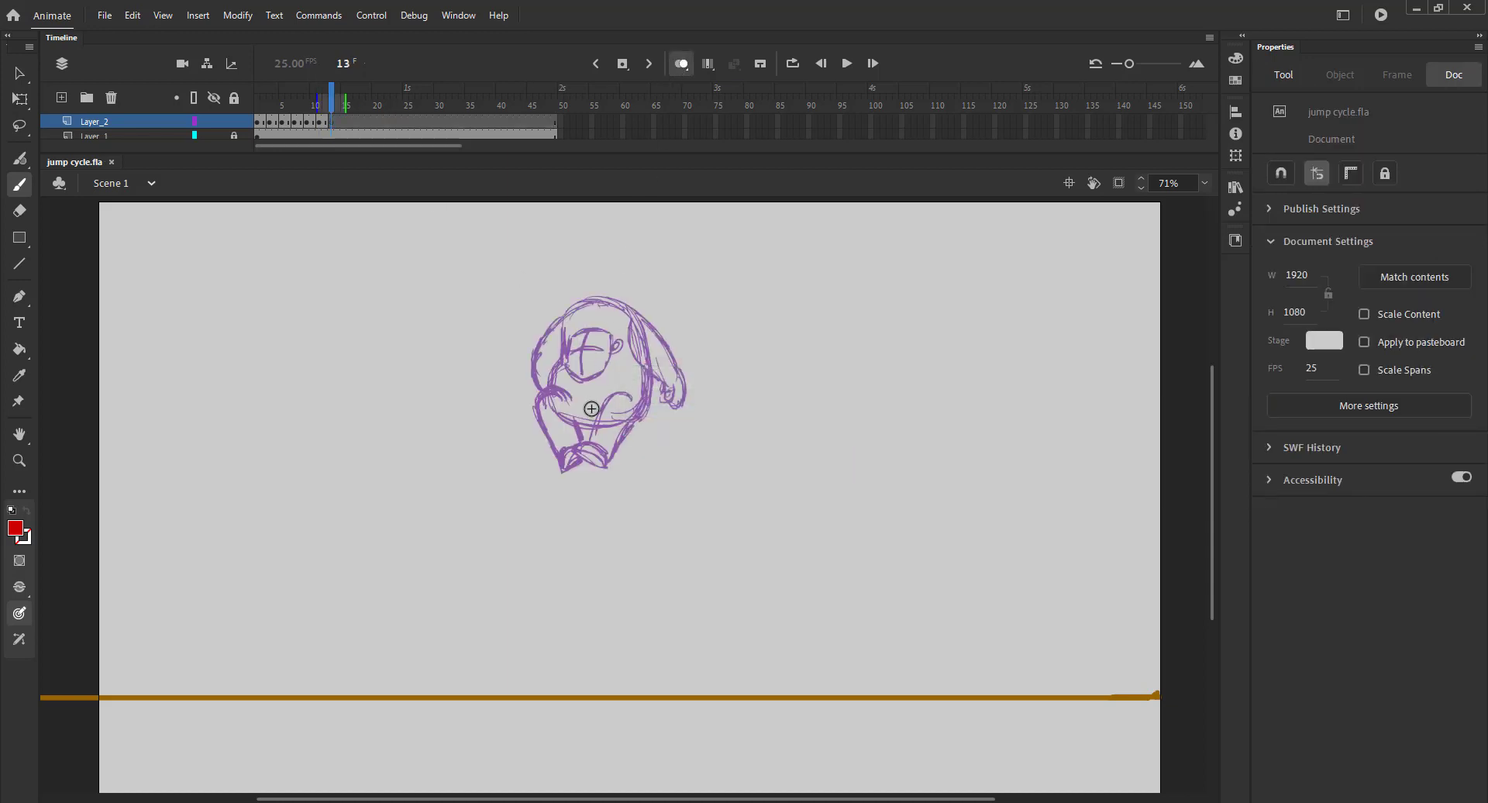
# - Sketch the head, ear and arched back on frame 13 with the Classic Brush, and check them against the neighbouring frames without onion skinning
pyautogui.press('b')
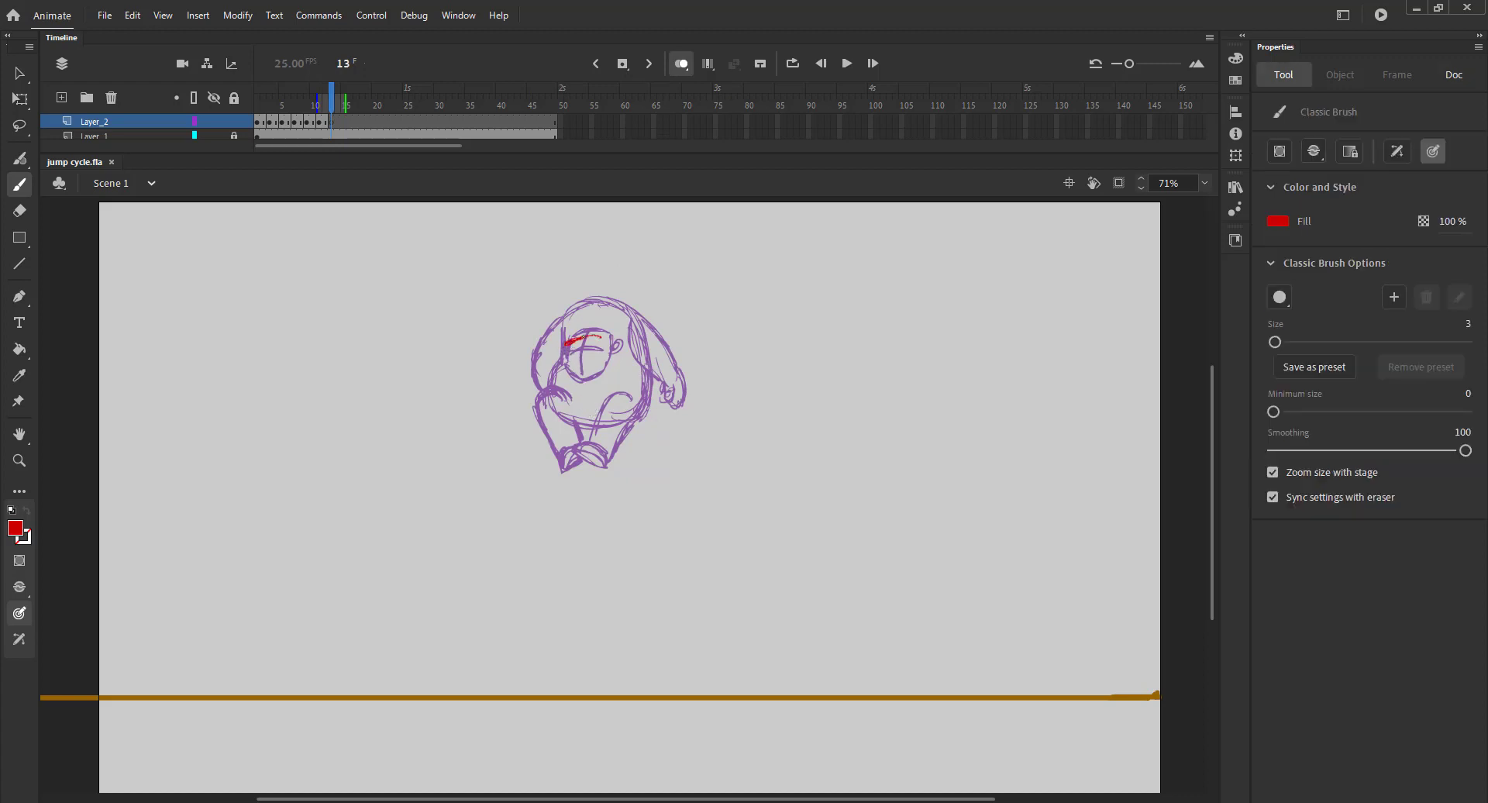
pyautogui.moveTo(609, 348); pyautogui.dragTo(609, 359)
pyautogui.hotkey('ctrl', 'z')
pyautogui.moveTo(564, 367); pyautogui.dragTo(578, 386)
pyautogui.moveTo(587, 339)
pyautogui.mouseDown()
pyautogui.moveTo(582, 384)
pyautogui.moveTo(610, 358)
pyautogui.mouseUp()
pyautogui.moveTo(574, 314); pyautogui.dragTo(540, 387)
pyautogui.moveTo(545, 340)
pyautogui.mouseDown()
pyautogui.moveTo(624, 306)
pyautogui.moveTo(641, 319)
pyautogui.mouseUp()
pyautogui.click(681, 63)
pyautogui.moveTo(331, 101)
pyautogui.mouseDown()
pyautogui.moveTo(284, 109)
pyautogui.moveTo(339, 102)
pyautogui.mouseUp()
pyautogui.click(681, 64)
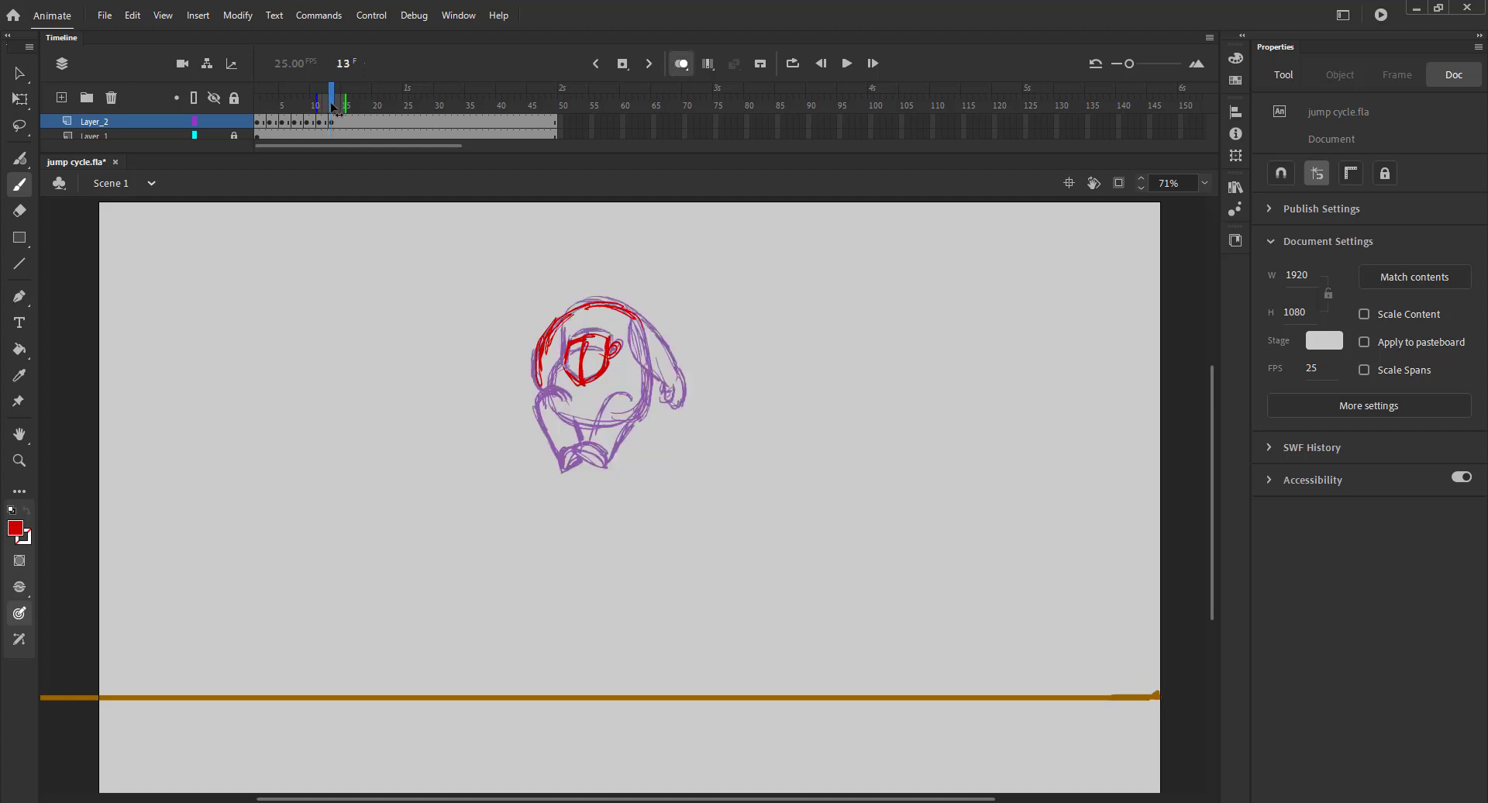
pyautogui.click(331, 108)
# - Draw the outer torso side and both bent legs with their feet on frame 13
pyautogui.moveTo(619, 309); pyautogui.dragTo(639, 324)
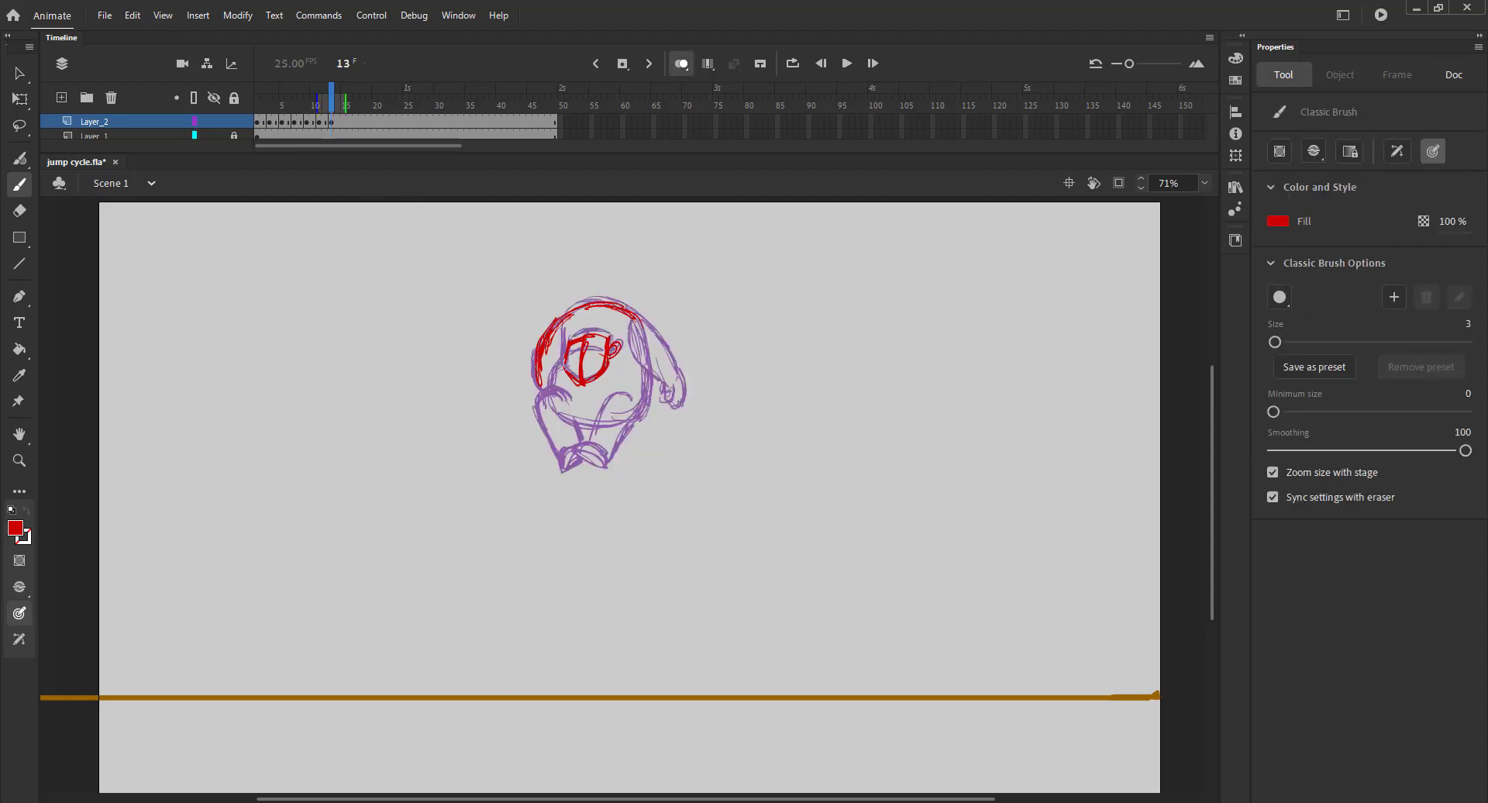
pyautogui.moveTo(617, 302)
pyautogui.mouseDown()
pyautogui.moveTo(653, 350)
pyautogui.moveTo(643, 398)
pyautogui.moveTo(625, 417)
pyautogui.moveTo(625, 387)
pyautogui.moveTo(592, 404)
pyautogui.moveTo(585, 438)
pyautogui.mouseUp()
pyautogui.moveTo(651, 355)
pyautogui.mouseDown()
pyautogui.moveTo(643, 411)
pyautogui.moveTo(612, 444)
pyautogui.mouseUp()
pyautogui.keyDown('ctrl'); pyautogui.click(600, 448); pyautogui.keyUp('ctrl')
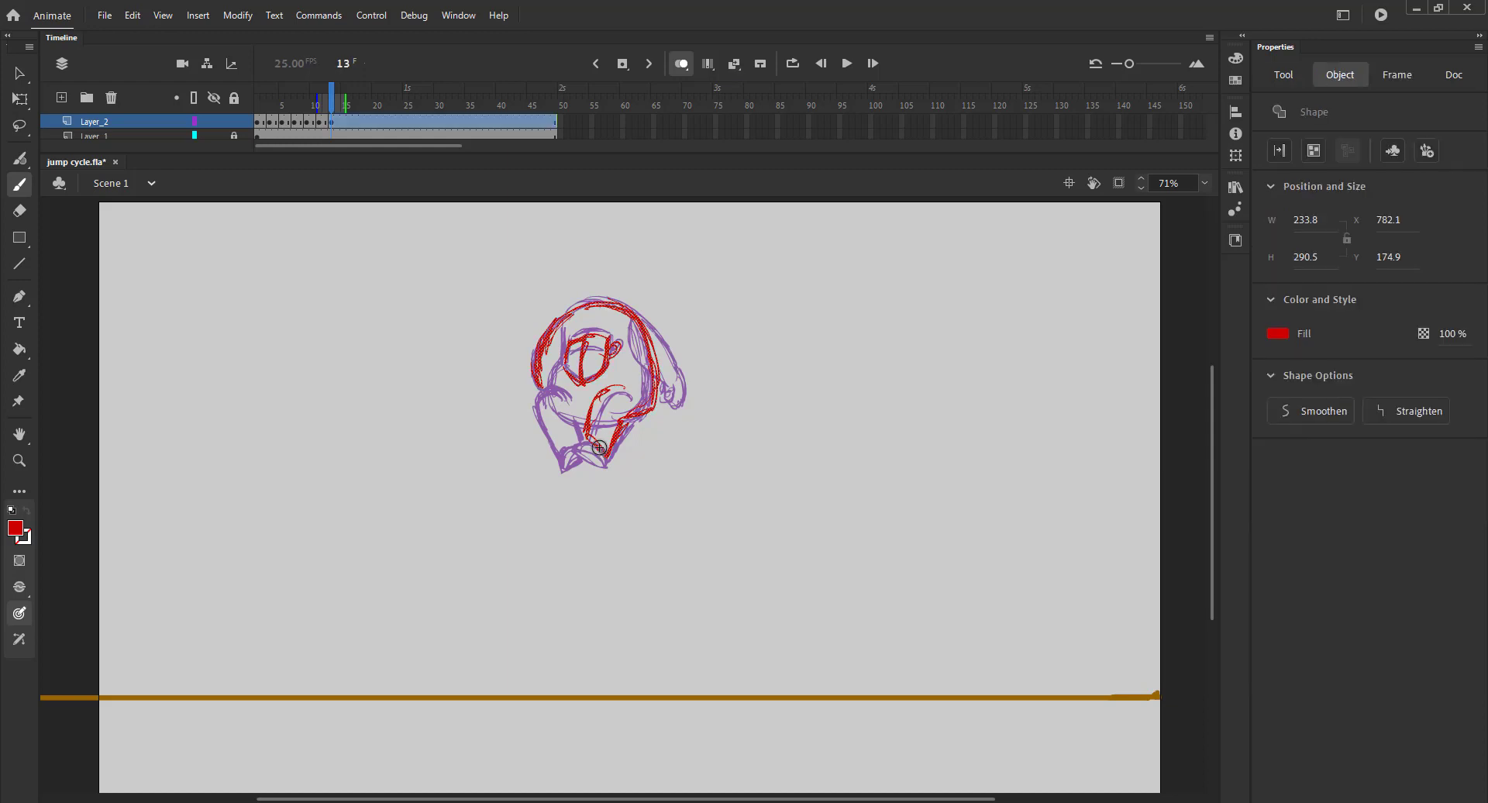
pyautogui.keyDown('ctrl'); pyautogui.click(566, 340); pyautogui.keyUp('ctrl')
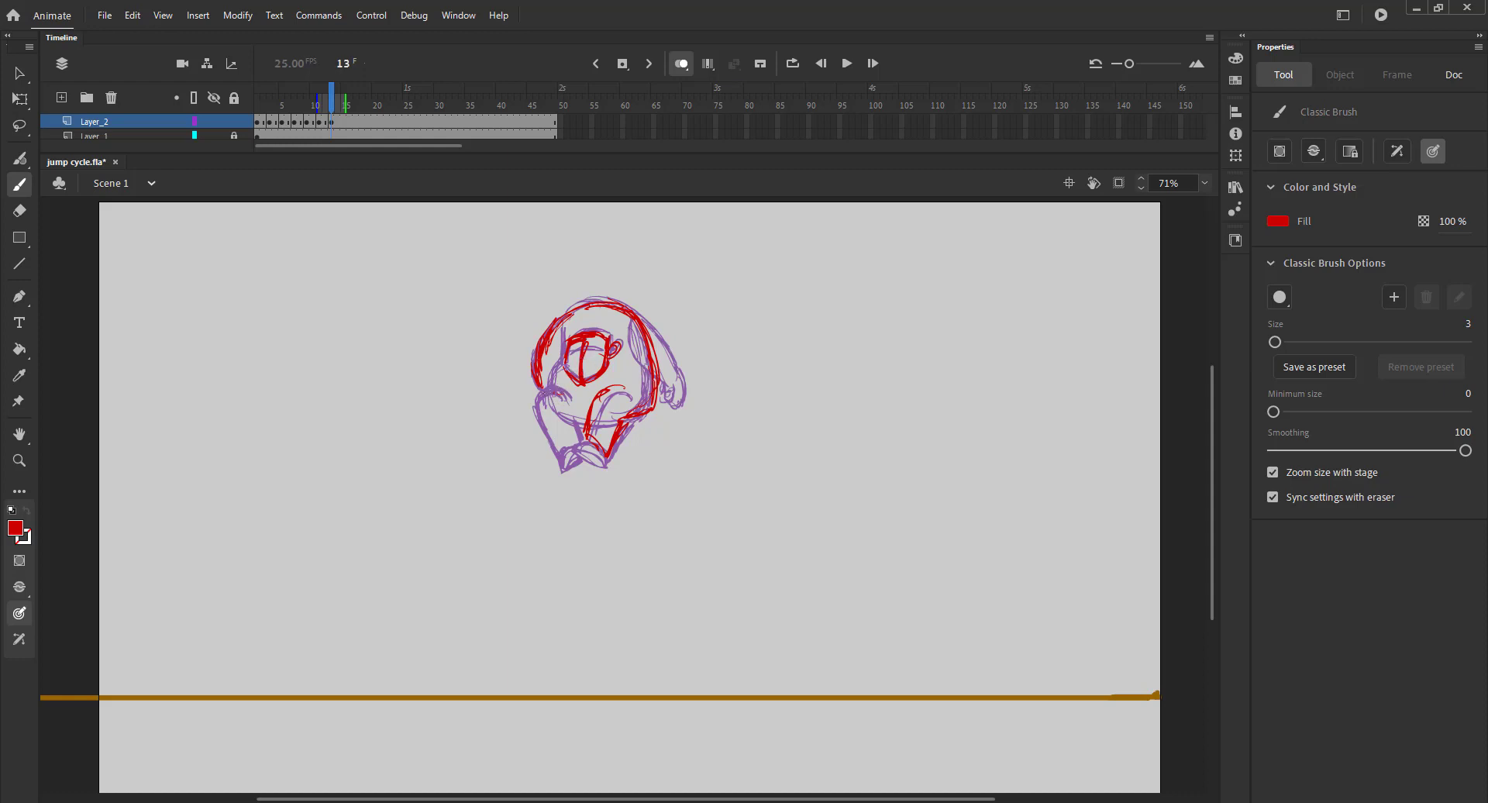
pyautogui.moveTo(559, 453)
pyautogui.mouseDown()
pyautogui.moveTo(585, 448)
pyautogui.moveTo(544, 457)
pyautogui.moveTo(577, 462)
pyautogui.mouseUp()
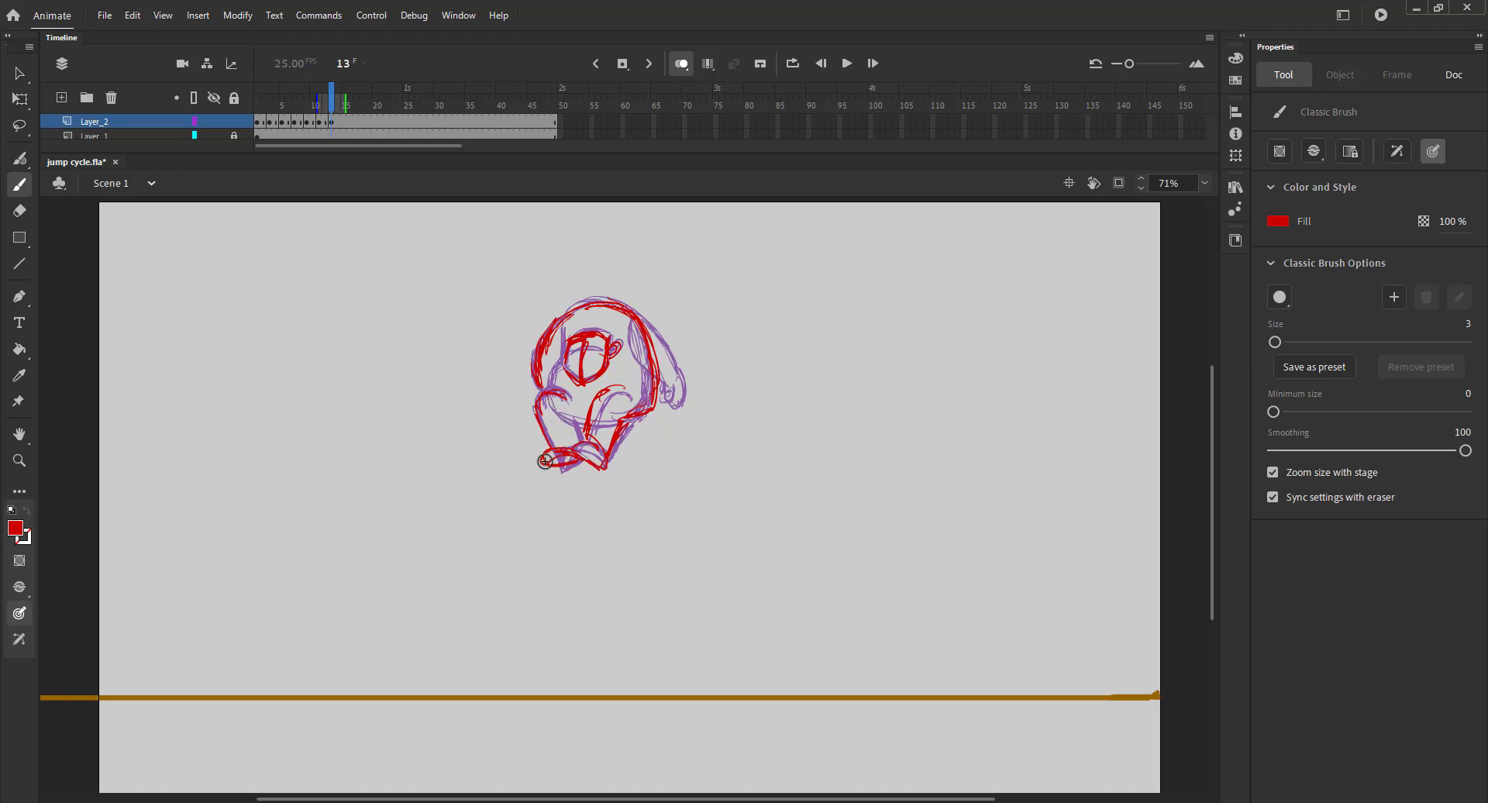
# - Compare frame 13 with its neighbours without onion skinning, and add the raised arm with its fist behind the torso
pyautogui.click(682, 63)
pyautogui.moveTo(332, 100); pyautogui.dragTo(338, 101)
pyautogui.click(334, 103)
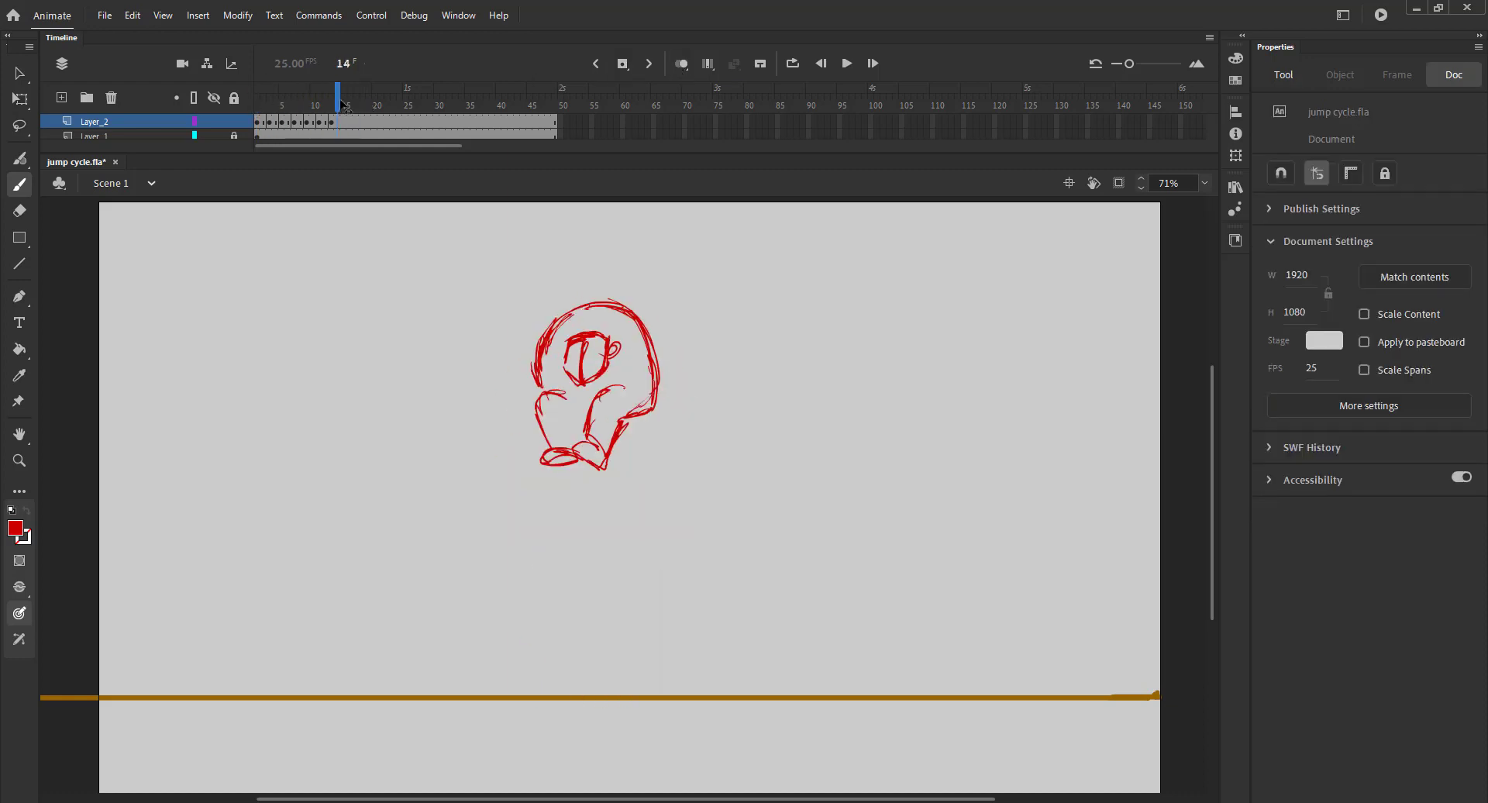
pyautogui.click(681, 64)
pyautogui.moveTo(638, 310)
pyautogui.mouseDown()
pyautogui.moveTo(686, 358)
pyautogui.moveTo(665, 391)
pyautogui.mouseUp()
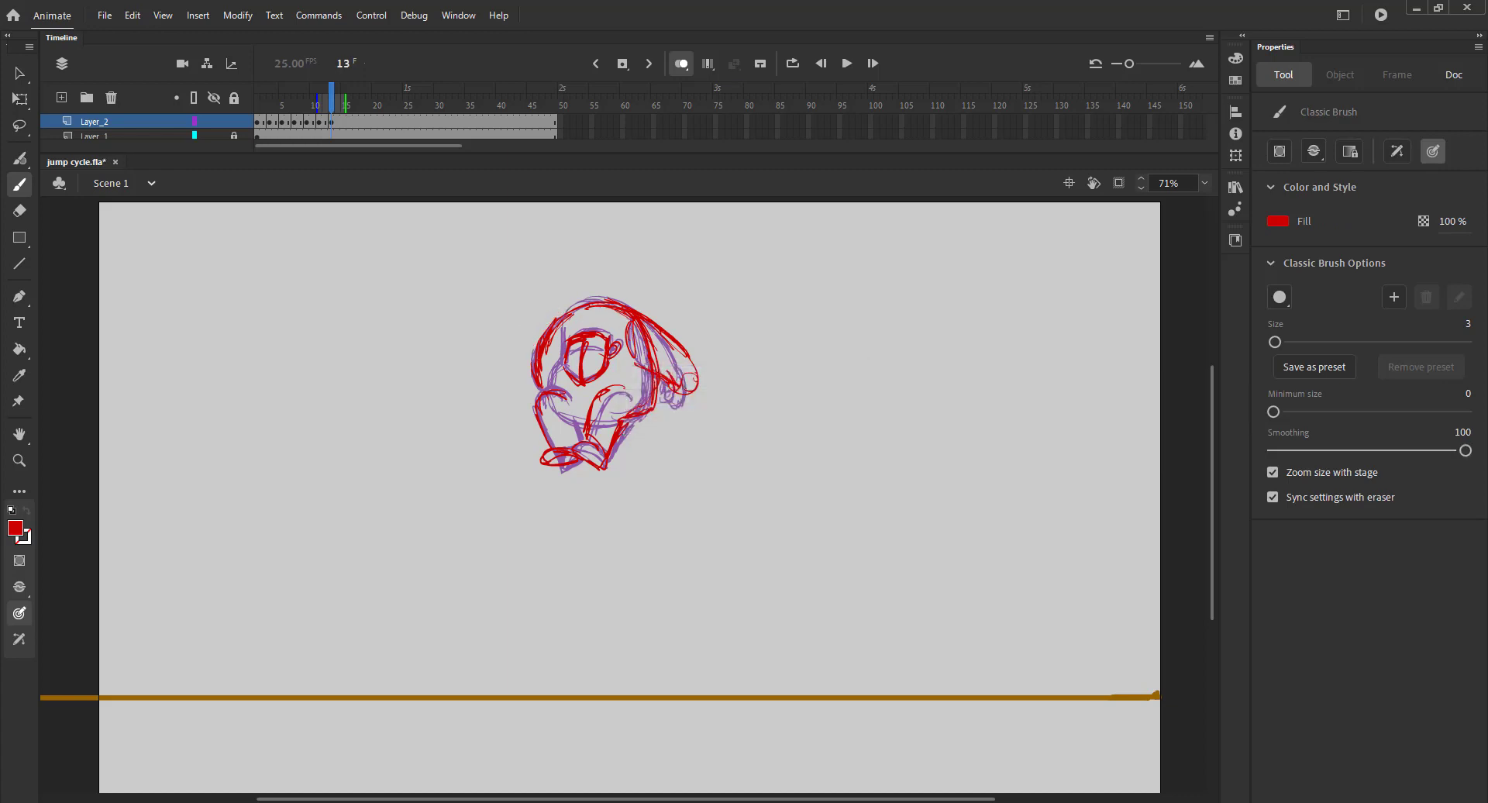
pyautogui.click(681, 63)
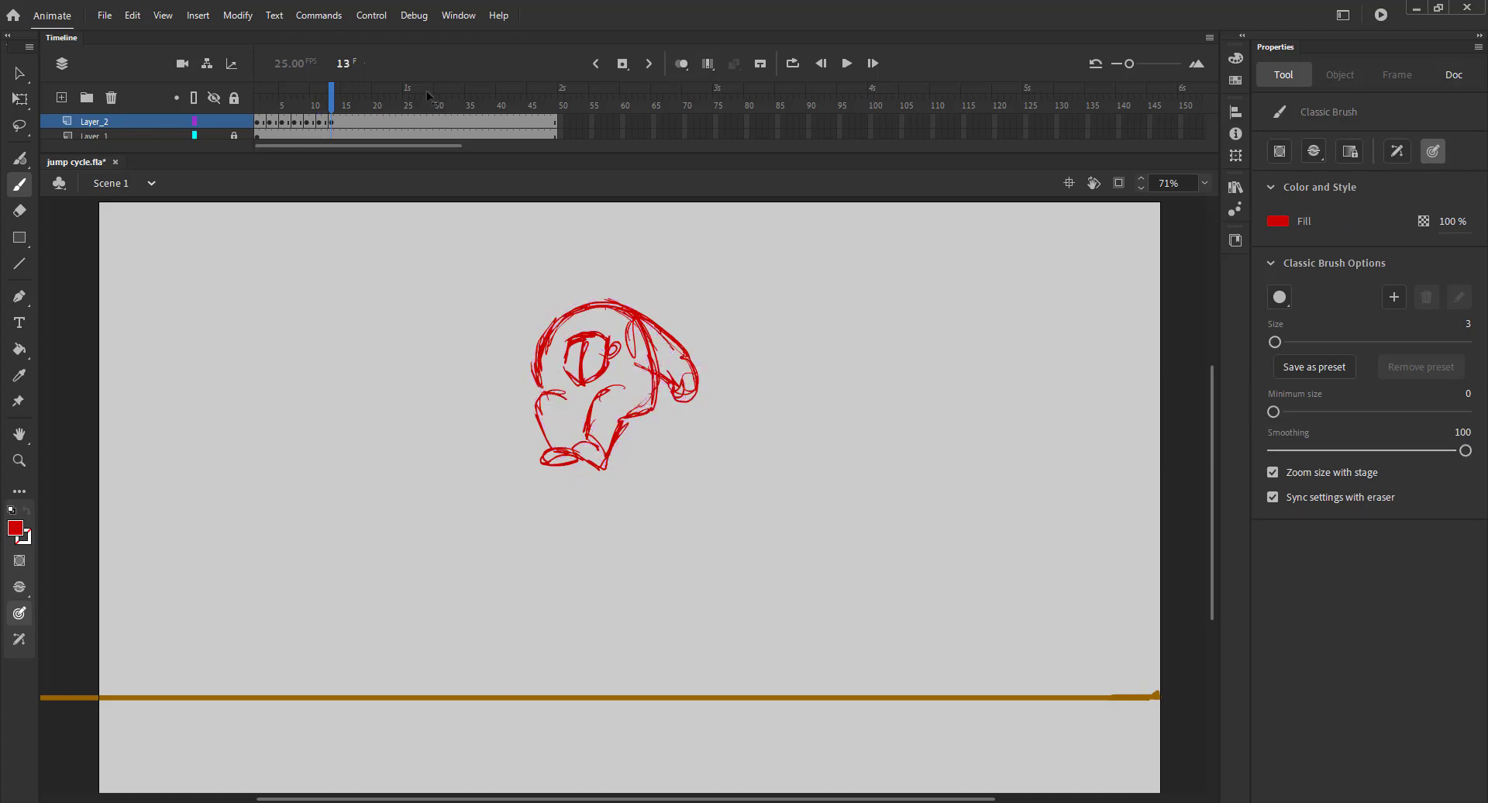
# - Insert a blank keyframe on frame 15, save, and rough in the top of the head over the onion-skinned frame 13 pose
pyautogui.moveTo(334, 99)
pyautogui.mouseDown()
pyautogui.moveTo(347, 115)
pyautogui.moveTo(308, 103)
pyautogui.moveTo(341, 92)
pyautogui.mouseUp()
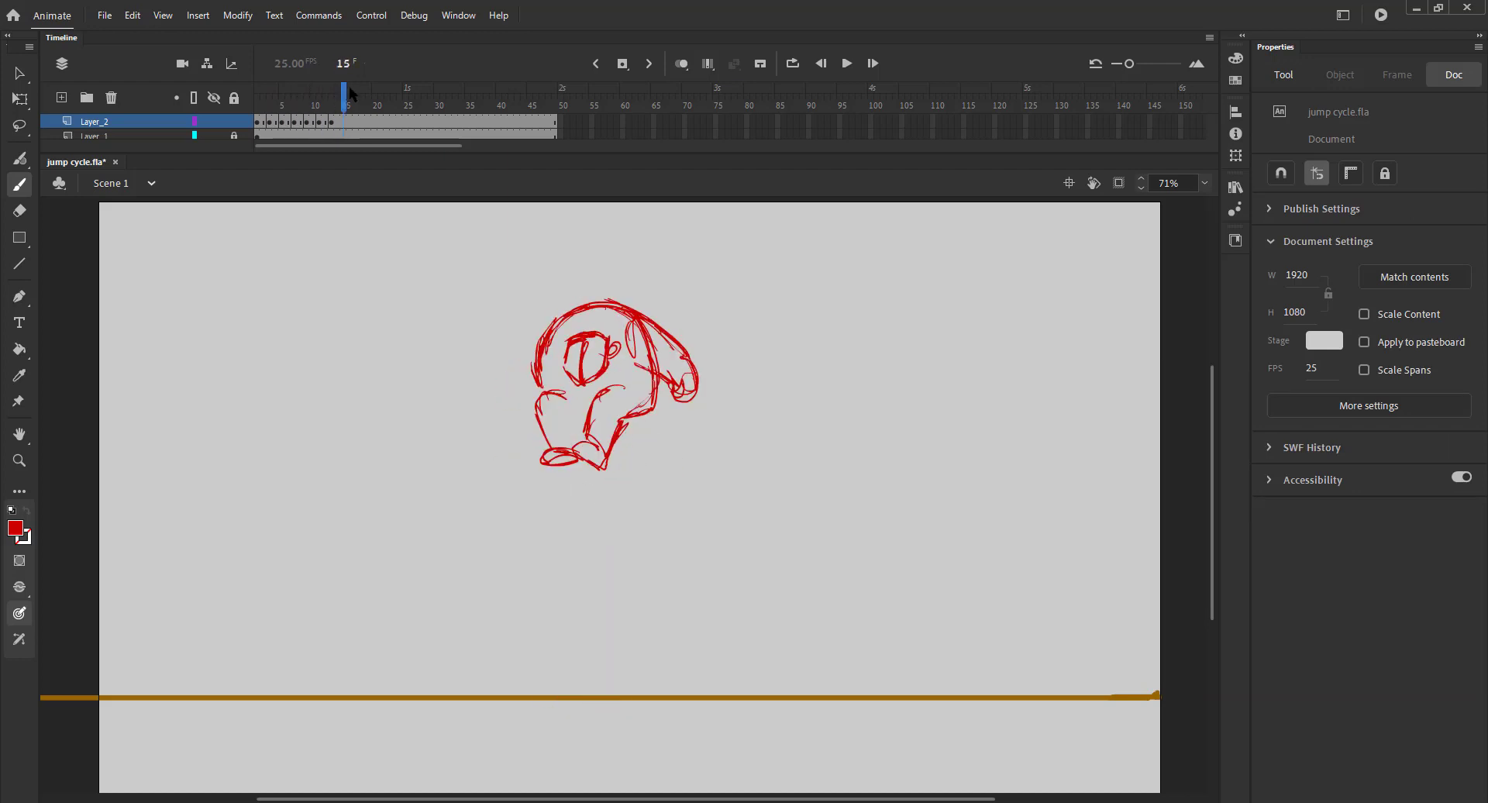
pyautogui.press('F7')
pyautogui.hotkey('ctrl', 's')
pyautogui.click(682, 64)
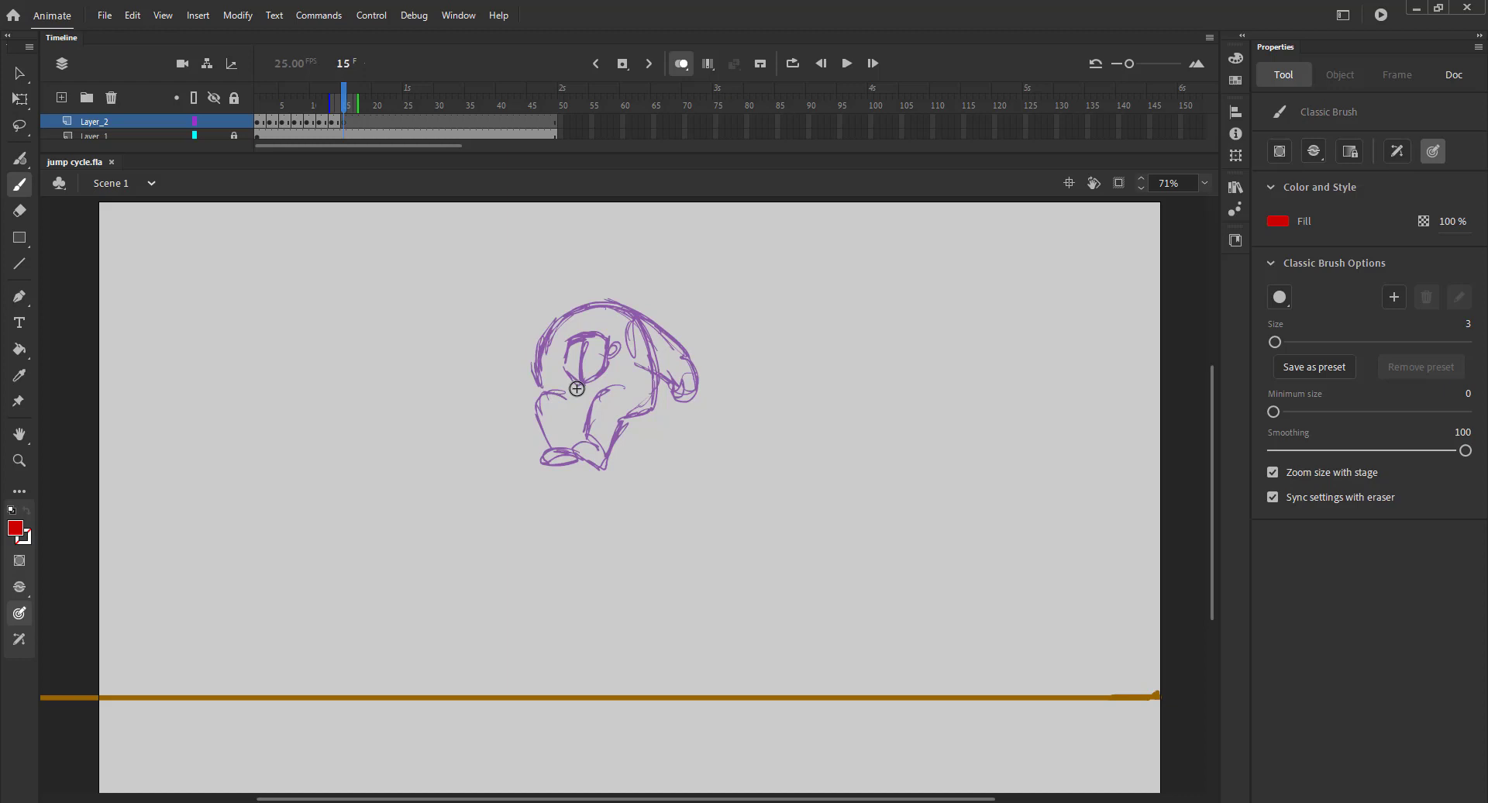
pyautogui.moveTo(566, 369); pyautogui.dragTo(589, 363)
# - Insert a blank keyframe on frame 26, paste the crouch pose standing on the ground line in place, and save
pyautogui.moveTo(343, 101)
pyautogui.mouseDown()
pyautogui.moveTo(257, 103)
pyautogui.moveTo(415, 119)
pyautogui.mouseUp()
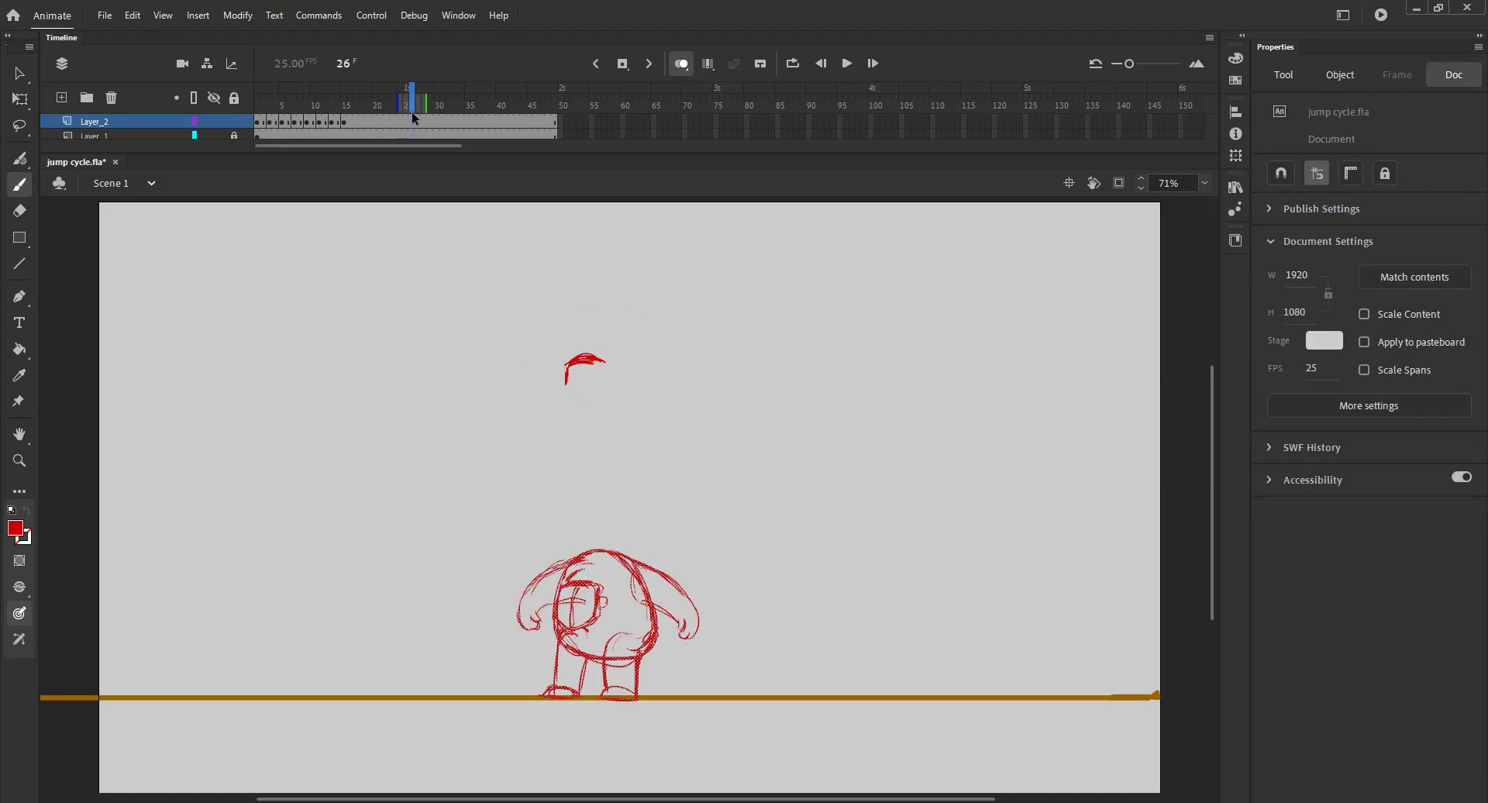
pyautogui.click(409, 123)
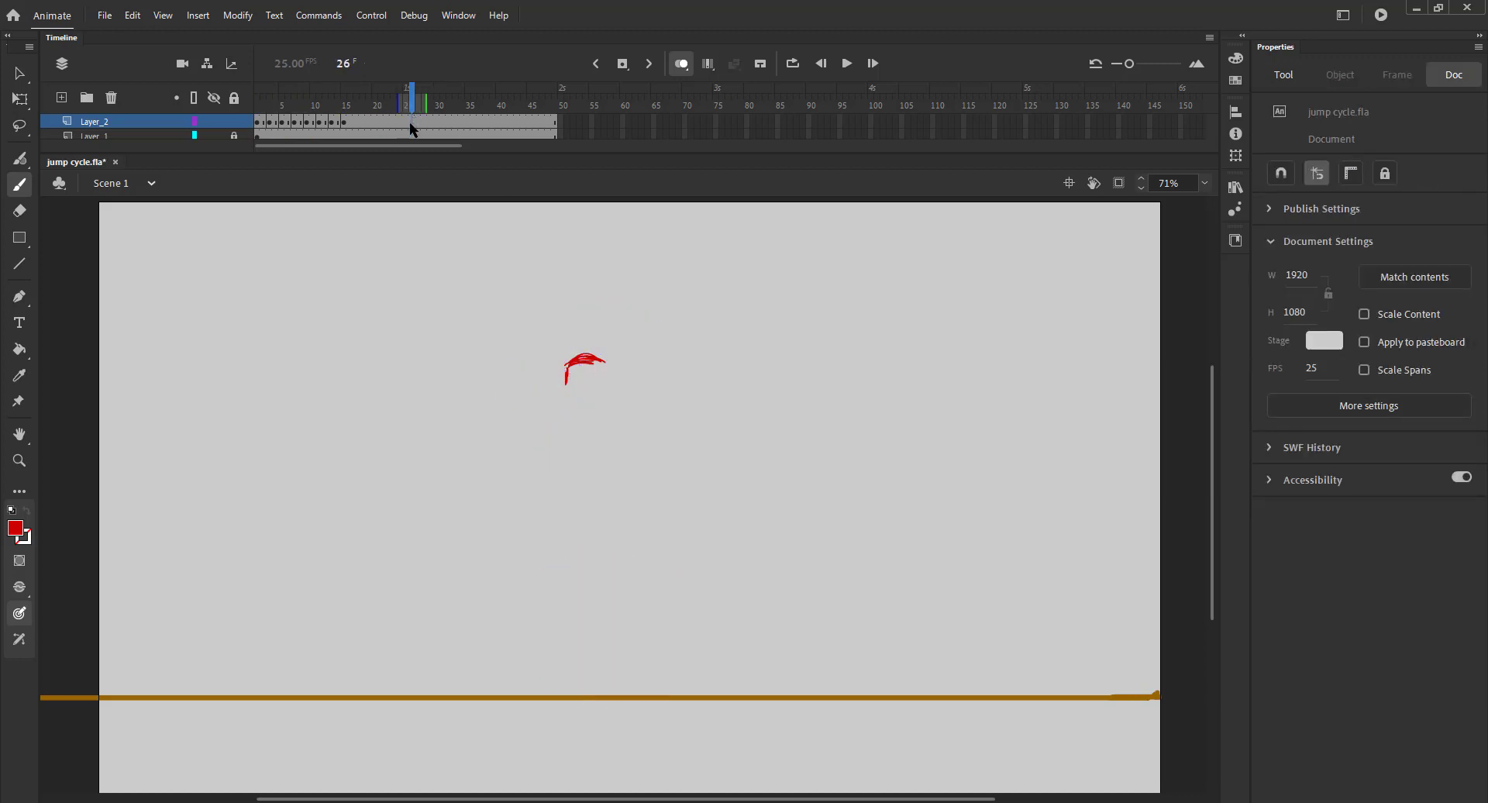
pyautogui.press('F7')
pyautogui.hotkey('ctrl', 'shift', 'v')
pyautogui.moveTo(409, 107)
pyautogui.mouseDown()
pyautogui.moveTo(350, 107)
pyautogui.moveTo(426, 105)
pyautogui.mouseUp()
pyautogui.hotkey('ctrl', 's')
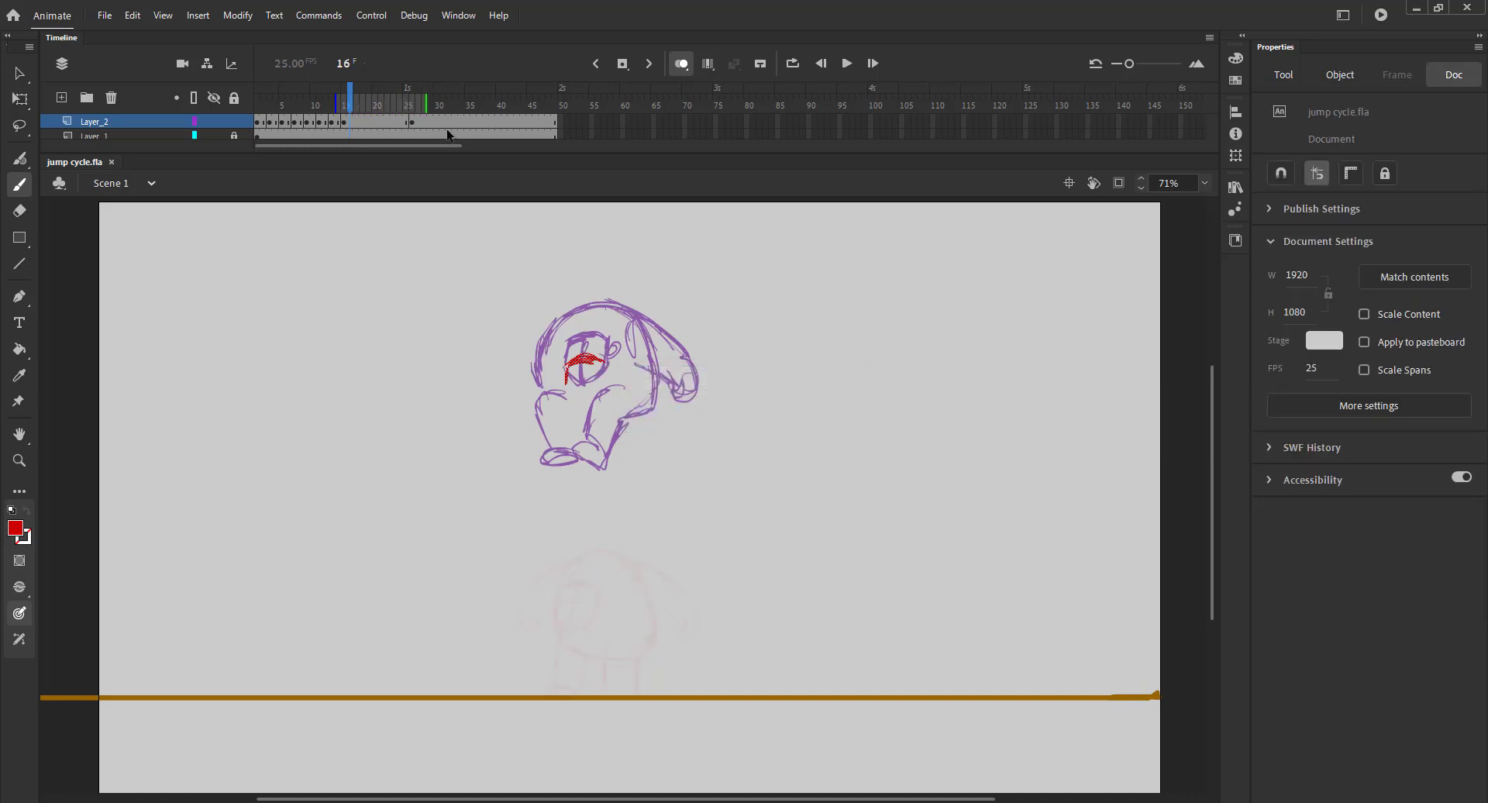
# - Sketch the lowered face, back curve and outer arm line of the frame 15 pose, and nudge the whole drawing slightly down
pyautogui.moveTo(565, 386)
pyautogui.mouseDown()
pyautogui.moveTo(593, 401)
pyautogui.moveTo(577, 348)
pyautogui.mouseUp()
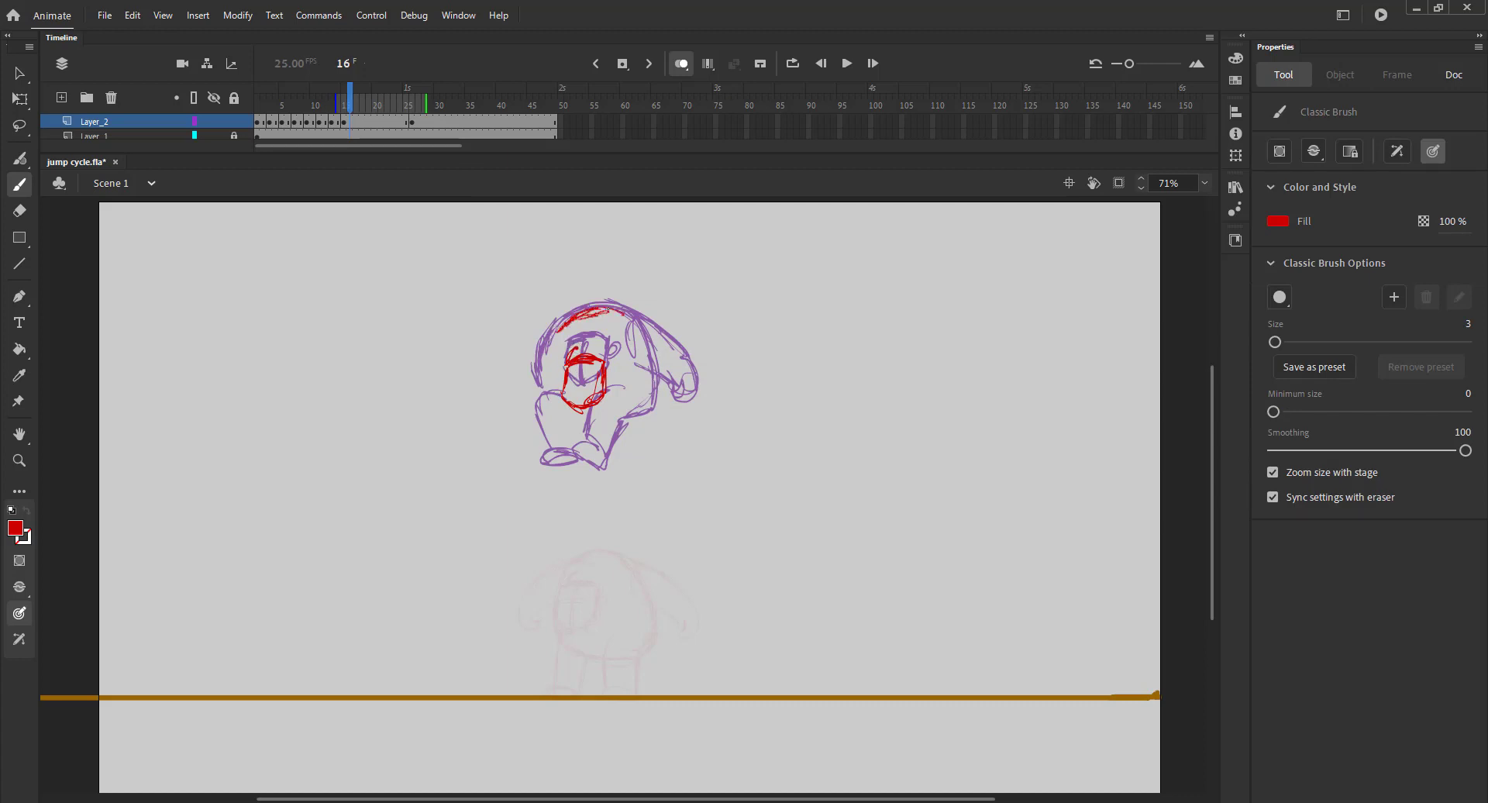
pyautogui.moveTo(637, 325); pyautogui.dragTo(690, 382)
pyautogui.hotkey('ctrl', 'a')
pyautogui.hotkey('shift', 'Down')
pyautogui.hotkey('shift', 'Down')
pyautogui.hotkey('ctrl', 'shift', 'a')
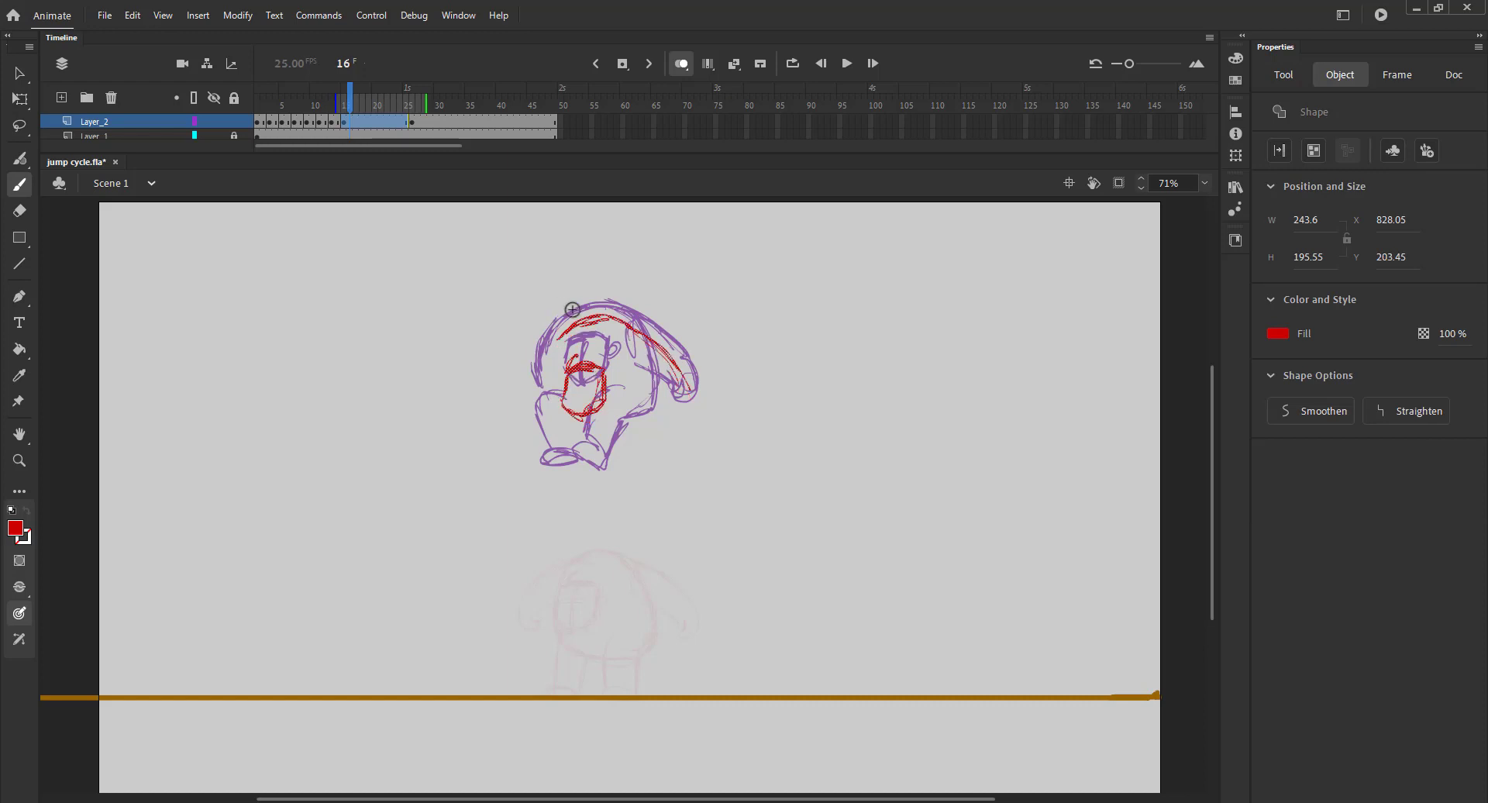
# - Draw the torso side, tucked legs with feet, and near shoulder of the frame 15 pose, and compare it with the other frames without onion skinning
pyautogui.moveTo(616, 314)
pyautogui.mouseDown()
pyautogui.moveTo(652, 356)
pyautogui.moveTo(660, 406)
pyautogui.moveTo(626, 426)
pyautogui.moveTo(614, 408)
pyautogui.moveTo(589, 438)
pyautogui.moveTo(609, 403)
pyautogui.moveTo(650, 382)
pyautogui.moveTo(606, 478)
pyautogui.mouseUp()
pyautogui.moveTo(599, 420)
pyautogui.mouseDown()
pyautogui.moveTo(583, 452)
pyautogui.moveTo(607, 472)
pyautogui.moveTo(571, 455)
pyautogui.moveTo(613, 405)
pyautogui.moveTo(545, 424)
pyautogui.moveTo(540, 451)
pyautogui.moveTo(570, 439)
pyautogui.mouseUp()
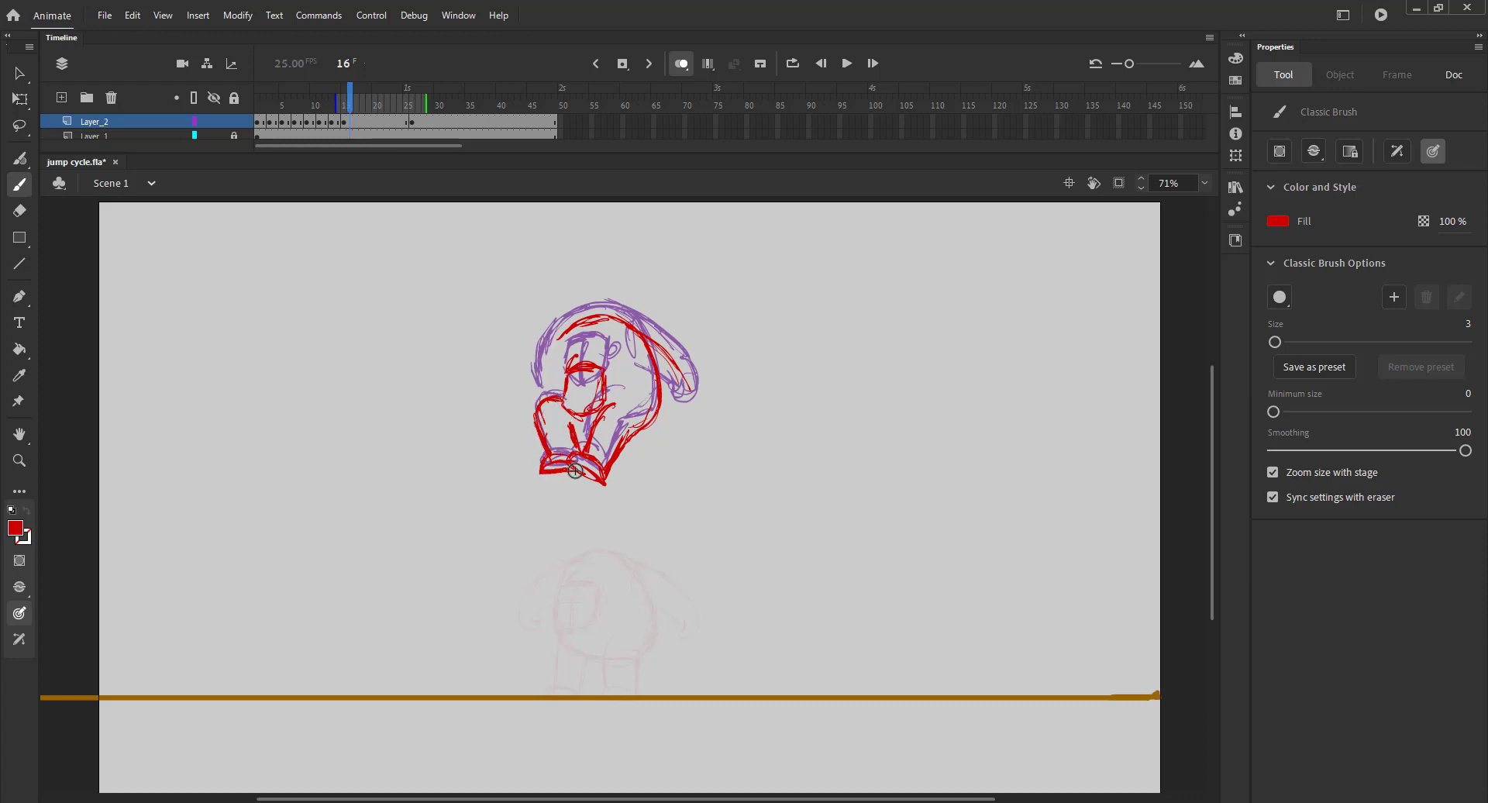
pyautogui.moveTo(564, 324)
pyautogui.mouseDown()
pyautogui.moveTo(544, 392)
pyautogui.moveTo(576, 369)
pyautogui.mouseUp()
pyautogui.click(681, 64)
pyautogui.moveTo(350, 101)
pyautogui.mouseDown()
pyautogui.moveTo(304, 101)
pyautogui.moveTo(405, 90)
pyautogui.mouseUp()
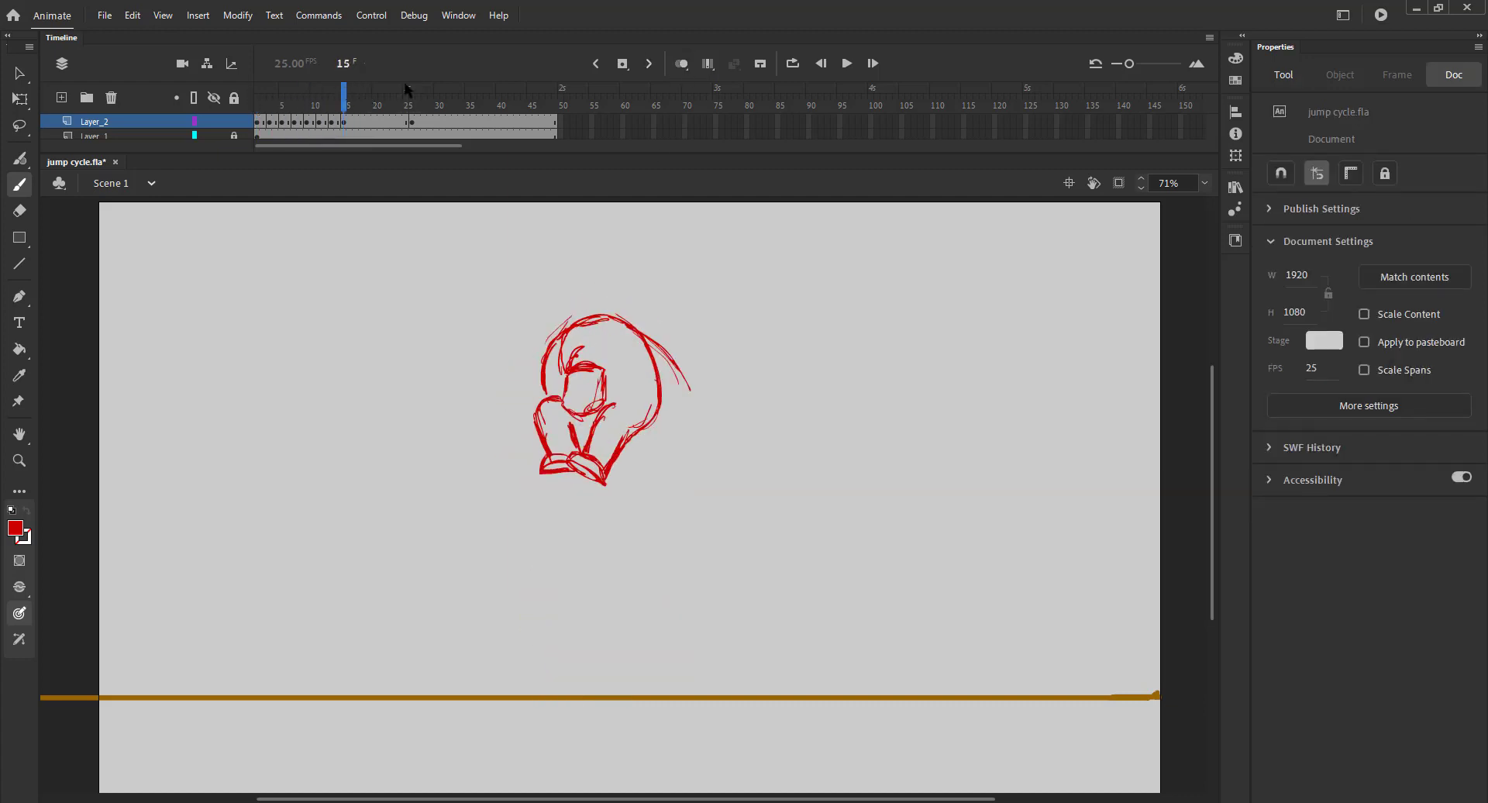
pyautogui.click(682, 64)
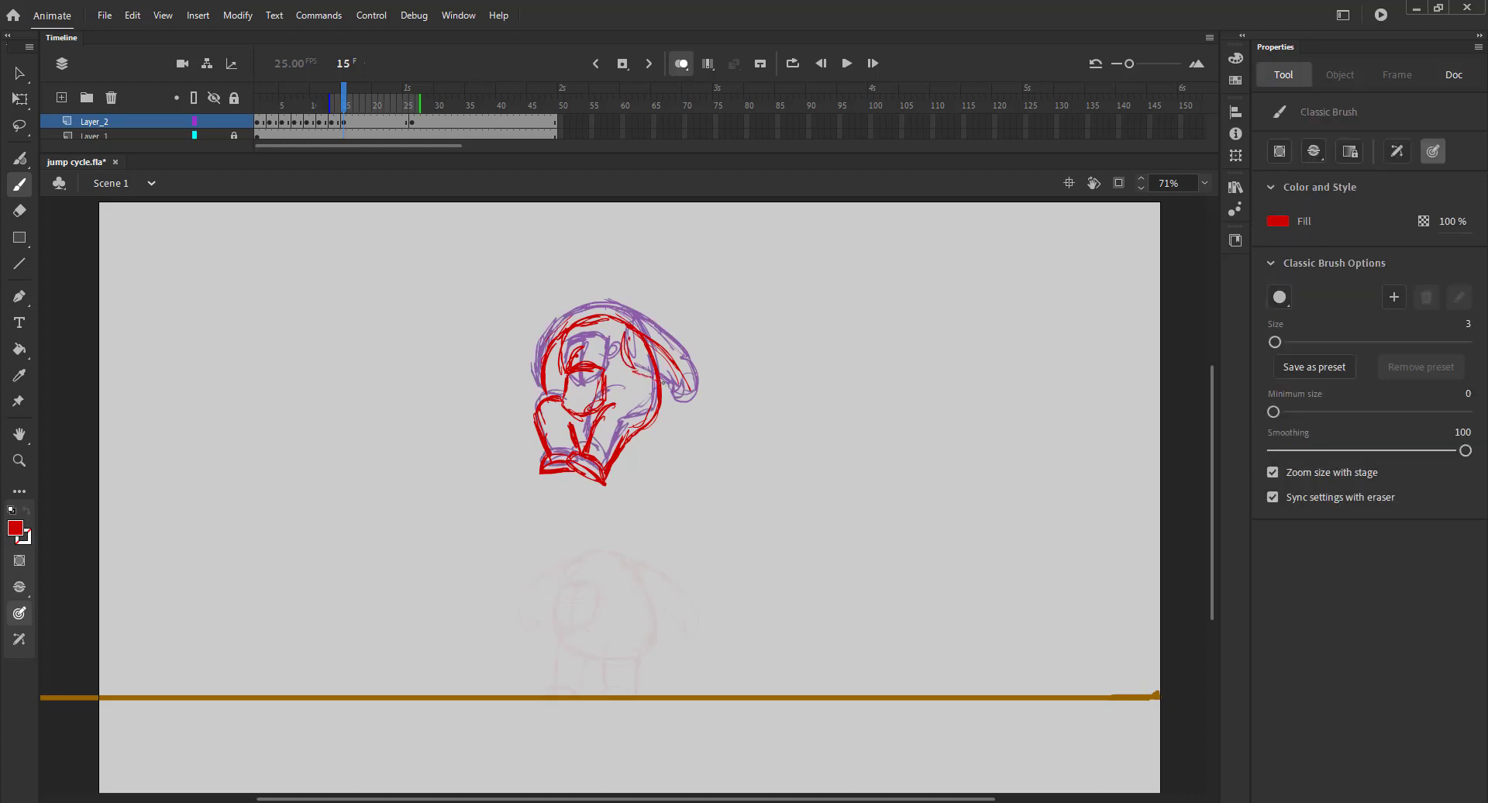
# - Add the forearm and fist to the outer arm on frame 15, reinforce the arm and back lines, and save
pyautogui.moveTo(663, 382); pyautogui.dragTo(673, 421)
pyautogui.moveTo(667, 372)
pyautogui.mouseDown()
pyautogui.moveTo(685, 391)
pyautogui.moveTo(645, 338)
pyautogui.mouseUp()
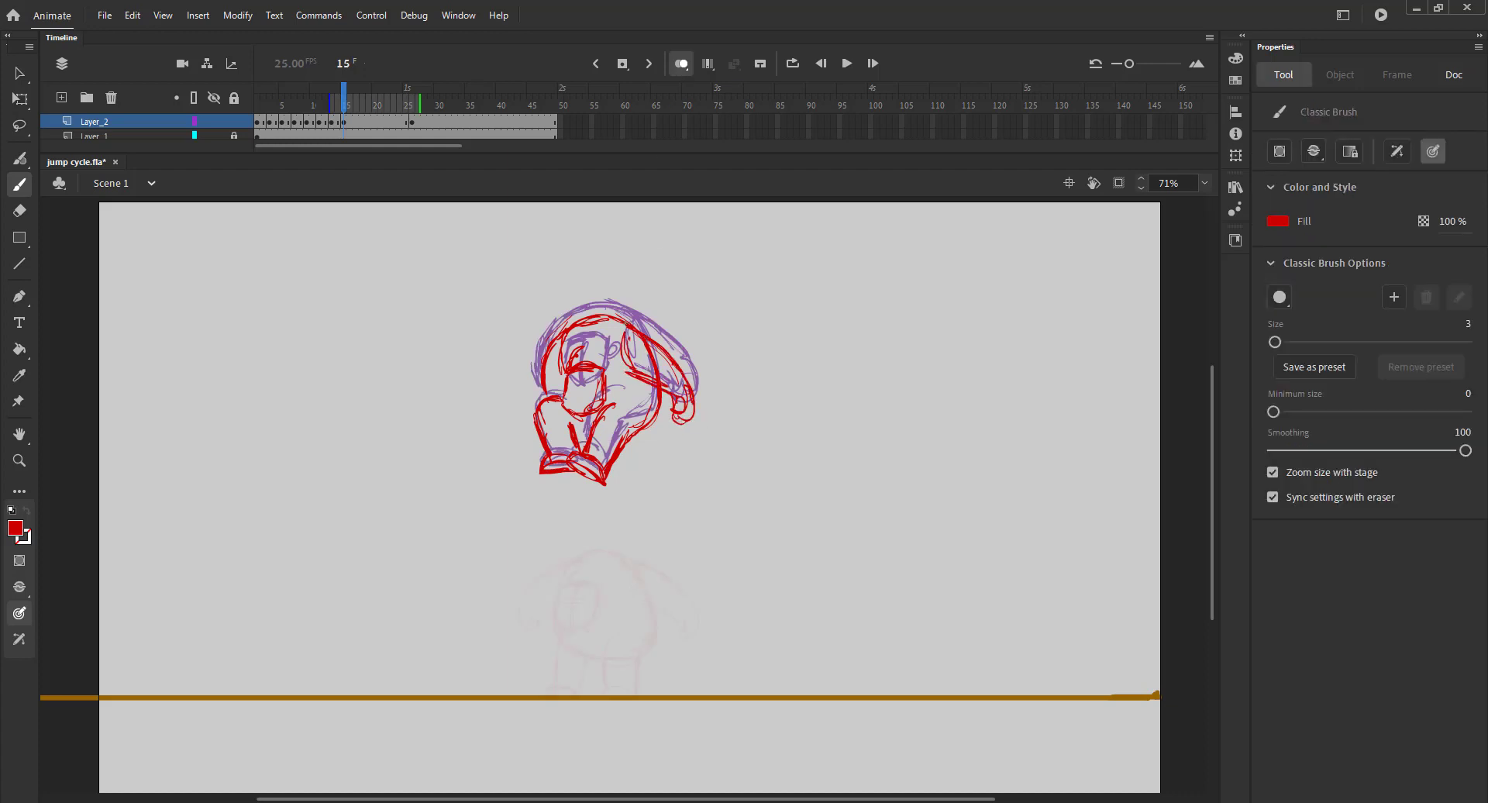
pyautogui.moveTo(682, 385); pyautogui.dragTo(645, 352)
pyautogui.moveTo(568, 323); pyautogui.dragTo(590, 311)
pyautogui.hotkey('ctrl', 's')
# - Insert a blank keyframe on frame 17, turn on onion skinning, and flip back and forth to compare it with the frame 15 pose
pyautogui.click(680, 65)
pyautogui.moveTo(344, 101)
pyautogui.mouseDown()
pyautogui.moveTo(288, 103)
pyautogui.moveTo(356, 104)
pyautogui.mouseUp()
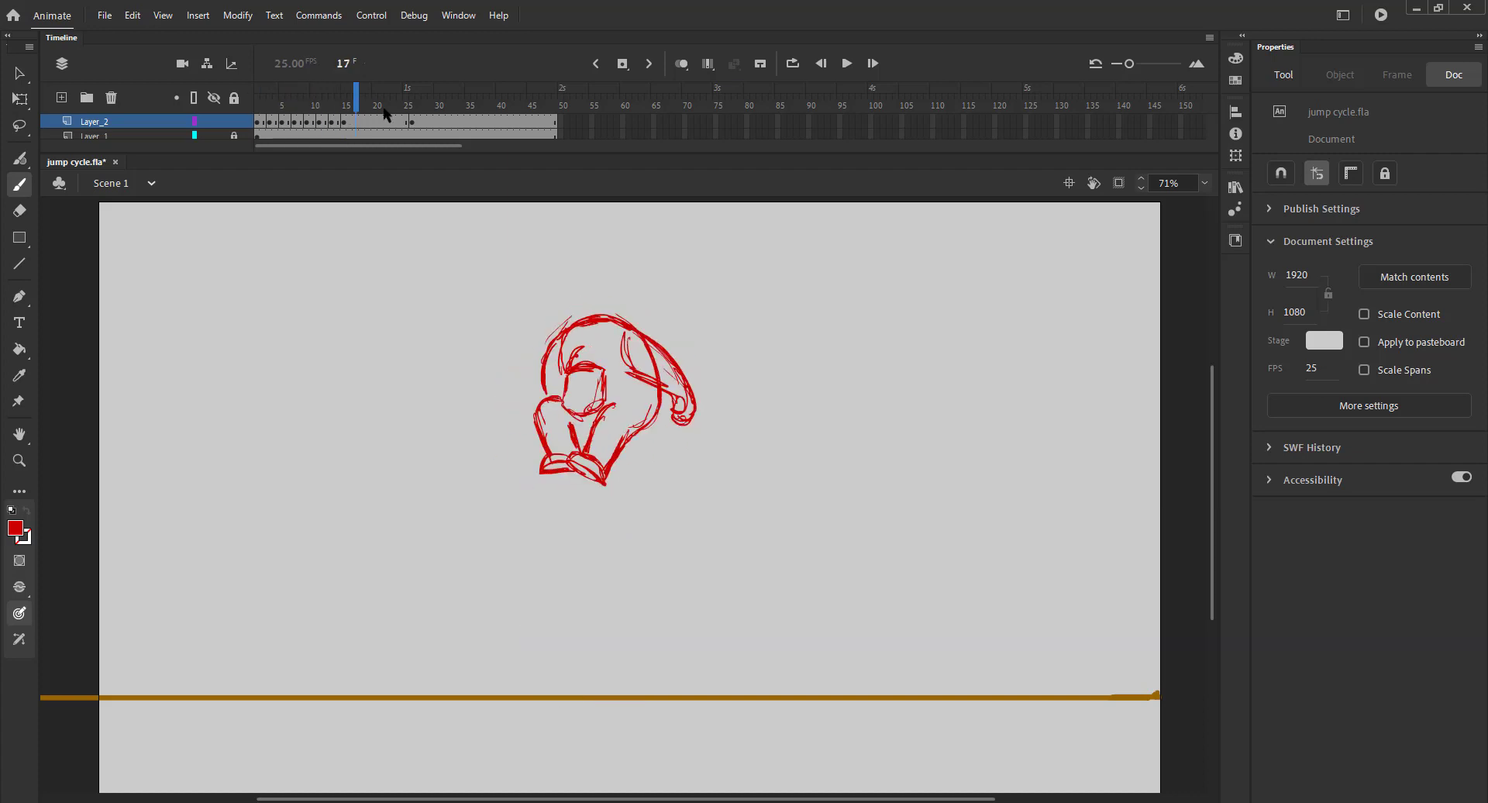
pyautogui.press('F7')
pyautogui.click(681, 65)
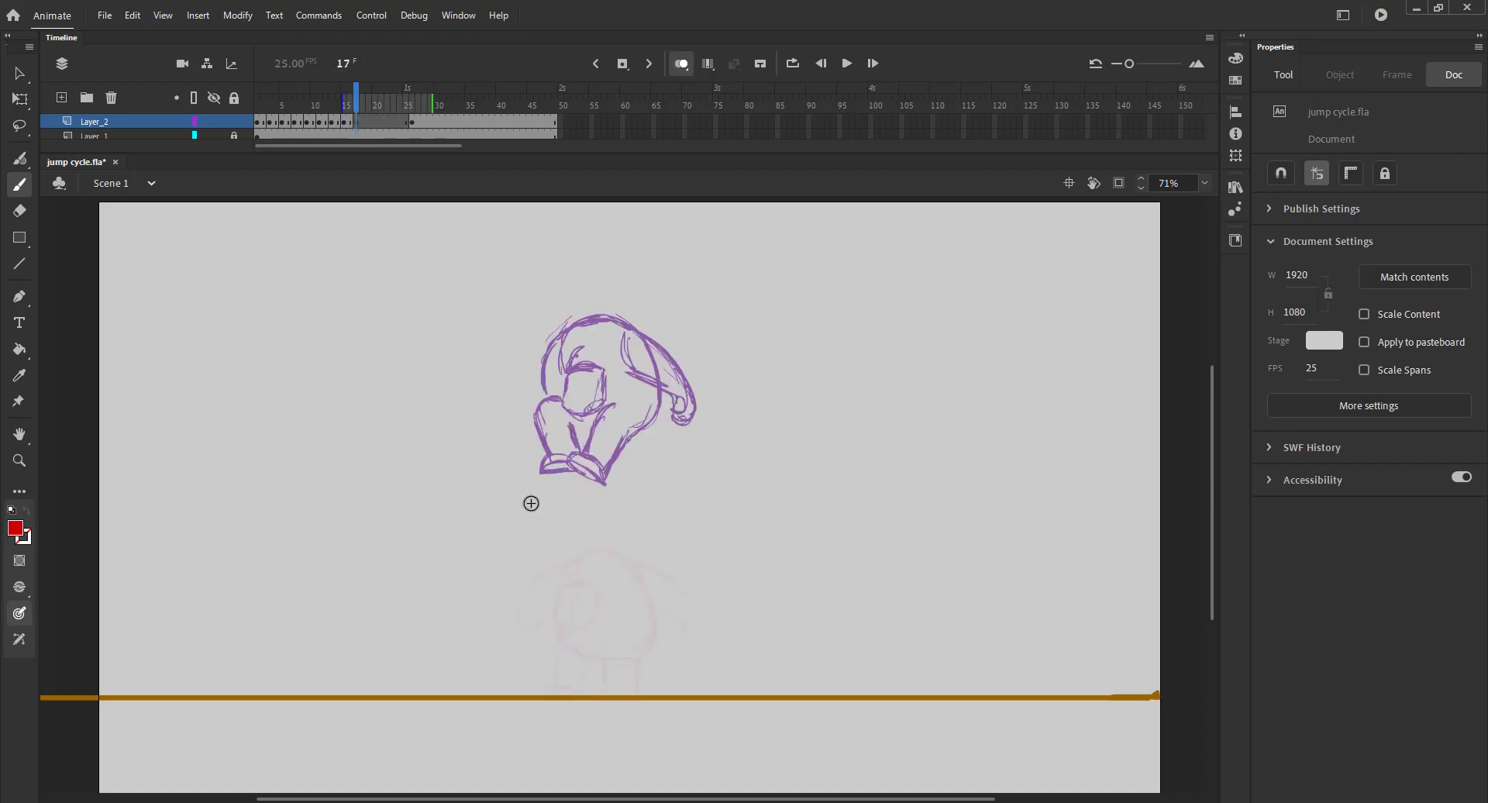
pyautogui.press(',')
pyautogui.press('.')
pyautogui.press(',')
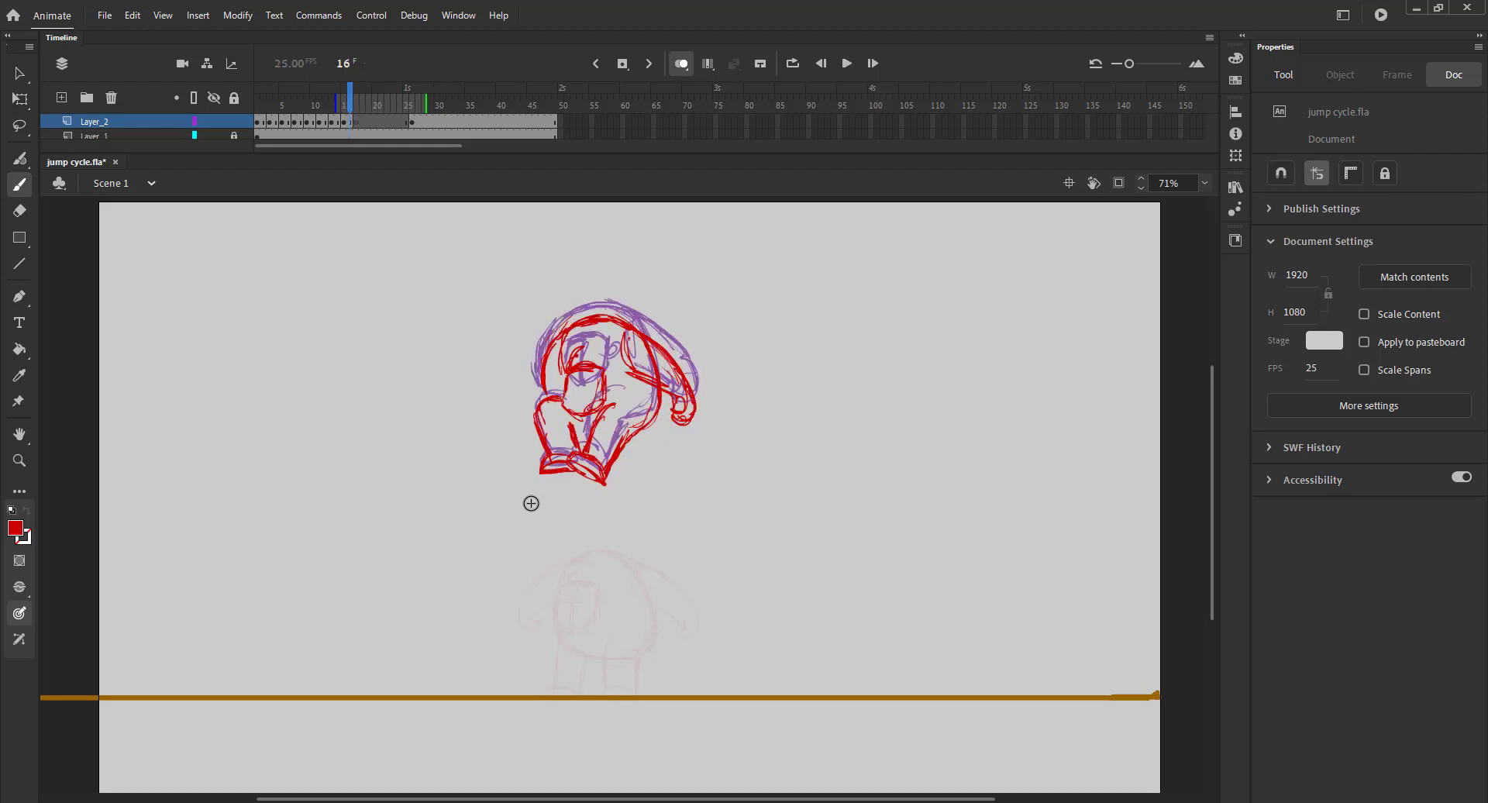
# - Sketch the lowered face with its crossed guide lines and ear on frame 17, saving the file along the way
pyautogui.press('.')
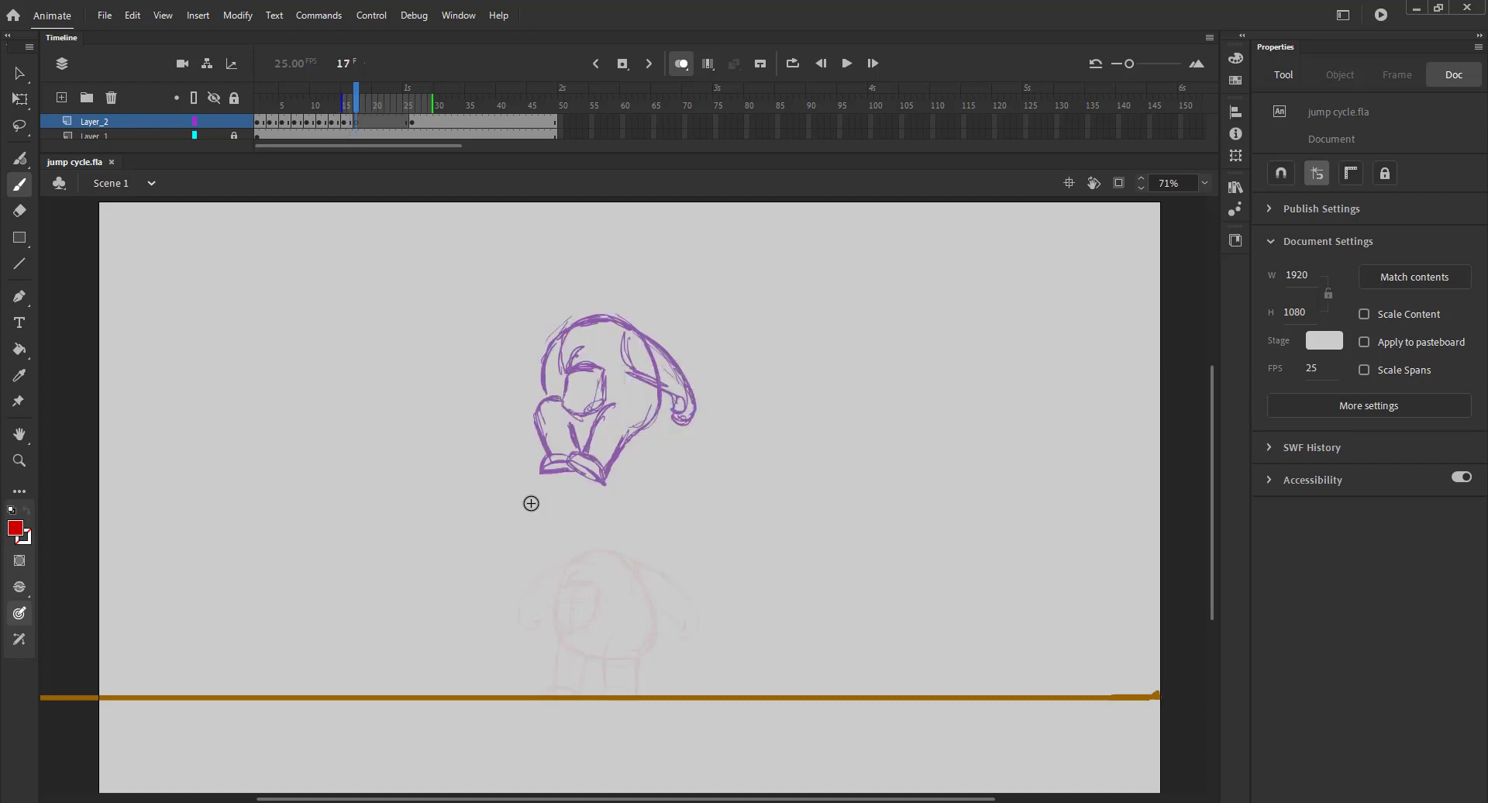
pyautogui.moveTo(564, 411)
pyautogui.mouseDown()
pyautogui.moveTo(589, 405)
pyautogui.moveTo(598, 434)
pyautogui.moveTo(557, 434)
pyautogui.moveTo(574, 457)
pyautogui.moveTo(603, 425)
pyautogui.mouseUp()
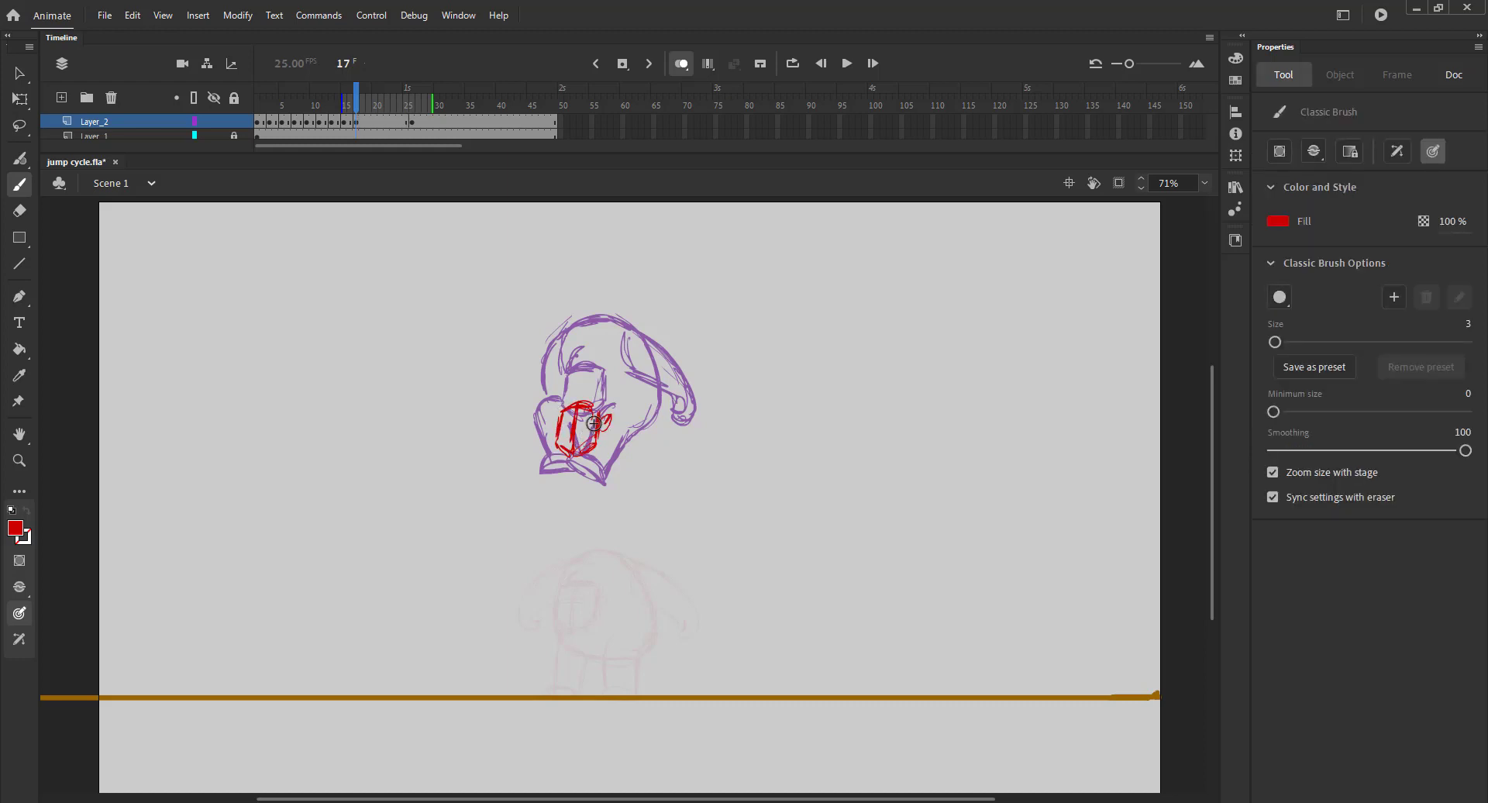
pyautogui.hotkey('ctrl', 's')
pyautogui.moveTo(557, 444); pyautogui.dragTo(593, 451)
pyautogui.moveTo(562, 426); pyautogui.dragTo(588, 431)
# - Draw the back curve, trailing arm with hand and front arm's outer line on frame 17, and compare with the other frames without onion skinning
pyautogui.moveTo(555, 344)
pyautogui.mouseDown()
pyautogui.moveTo(548, 367)
pyautogui.moveTo(620, 373)
pyautogui.moveTo(642, 420)
pyautogui.mouseUp()
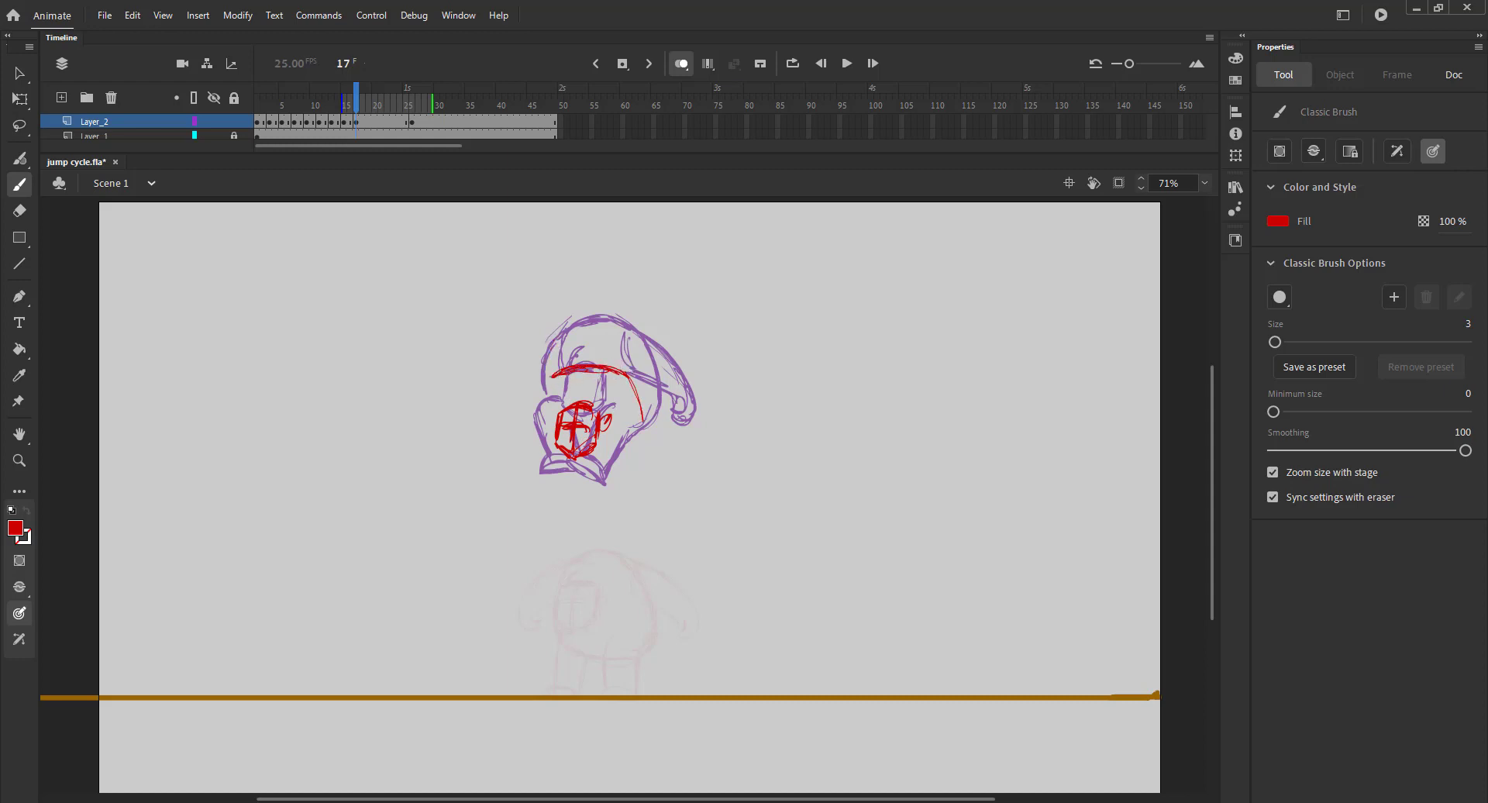
pyautogui.moveTo(616, 367)
pyautogui.mouseDown()
pyautogui.moveTo(700, 404)
pyautogui.moveTo(636, 424)
pyautogui.mouseUp()
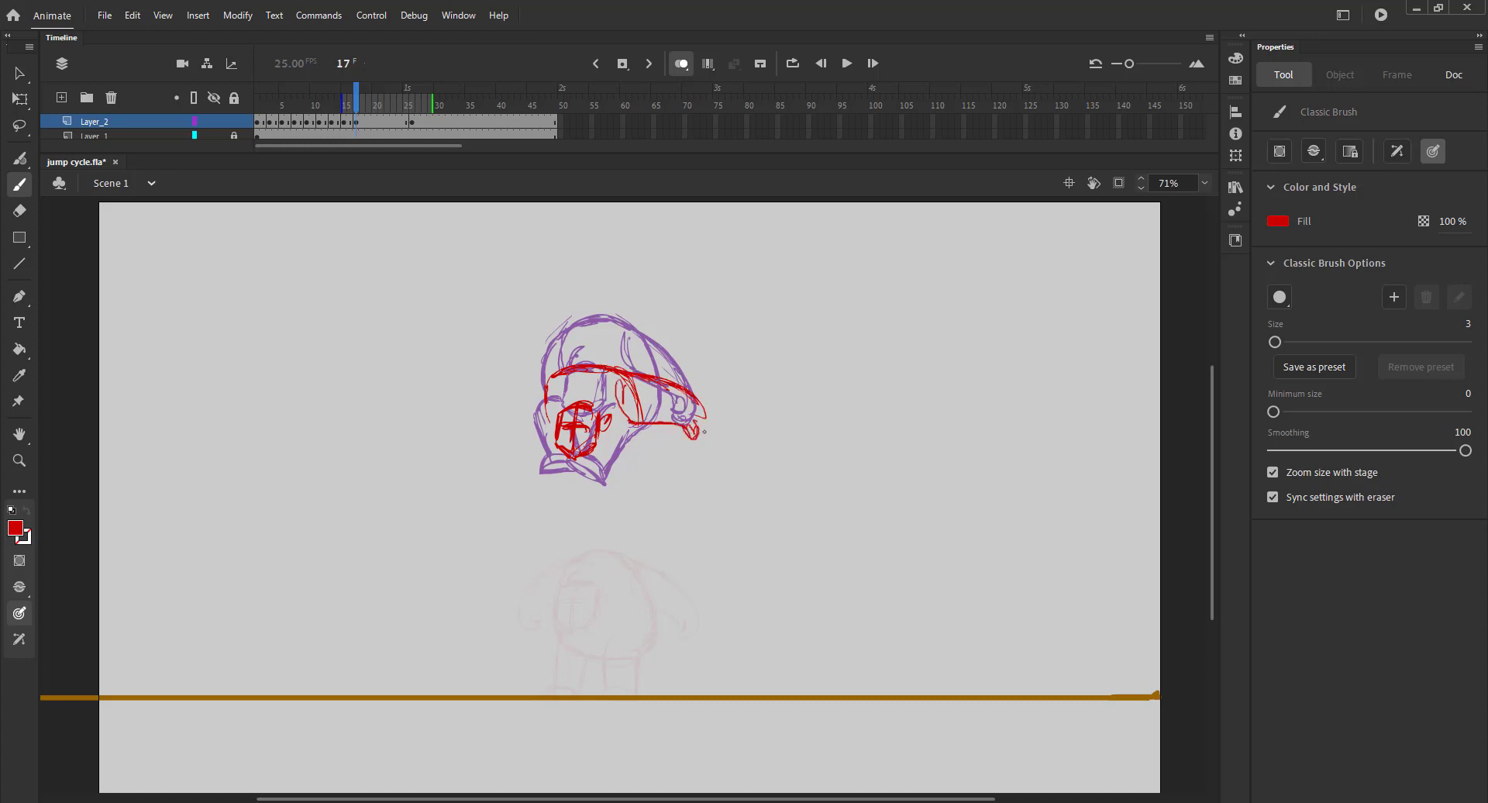
pyautogui.moveTo(700, 402); pyautogui.dragTo(696, 439)
pyautogui.moveTo(563, 375); pyautogui.dragTo(513, 411)
pyautogui.click(682, 64)
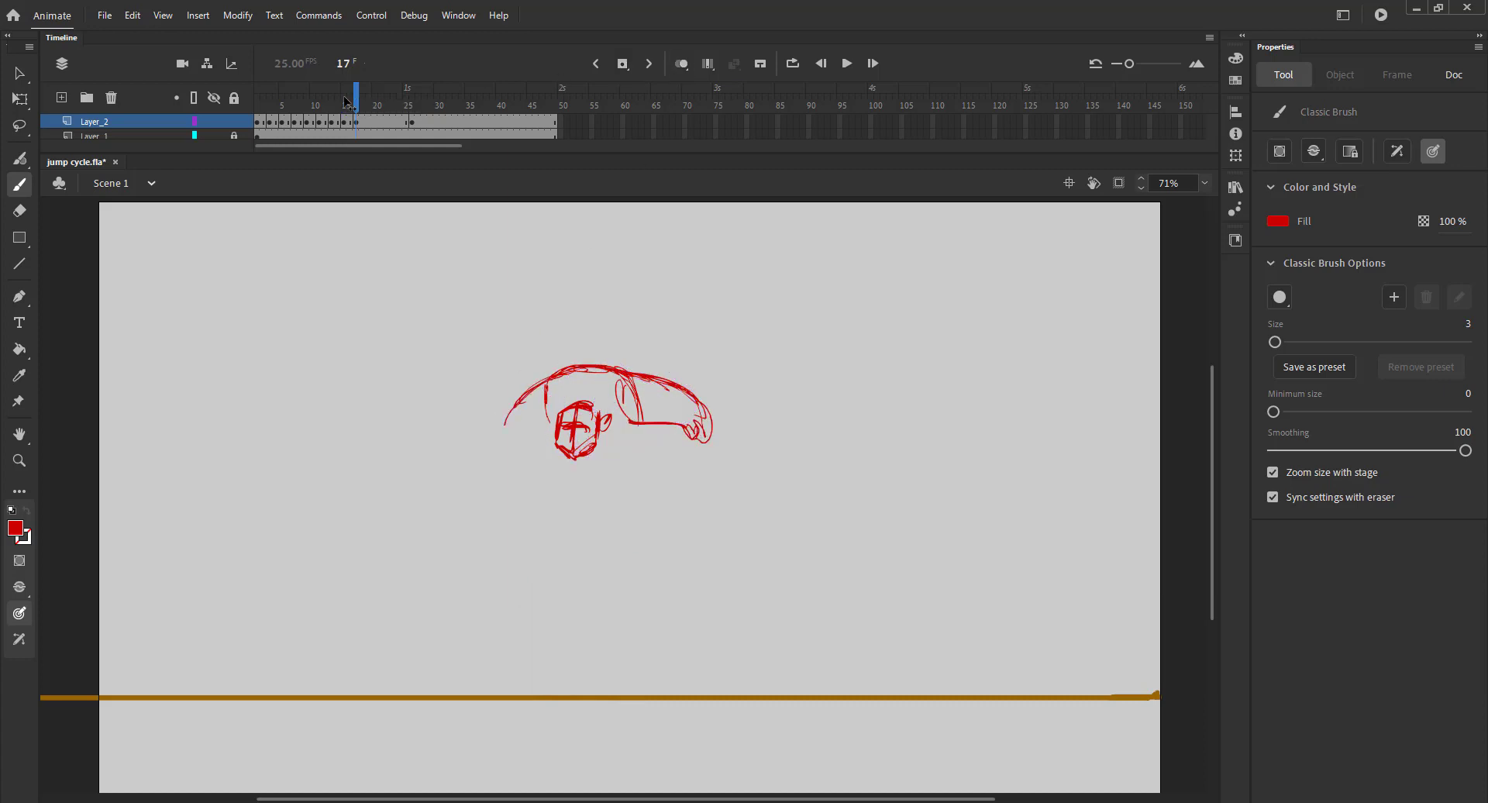
pyautogui.moveTo(345, 97)
pyautogui.mouseDown()
pyautogui.moveTo(332, 101)
pyautogui.moveTo(356, 102)
pyautogui.moveTo(310, 104)
pyautogui.moveTo(356, 107)
pyautogui.mouseUp()
pyautogui.click(681, 63)
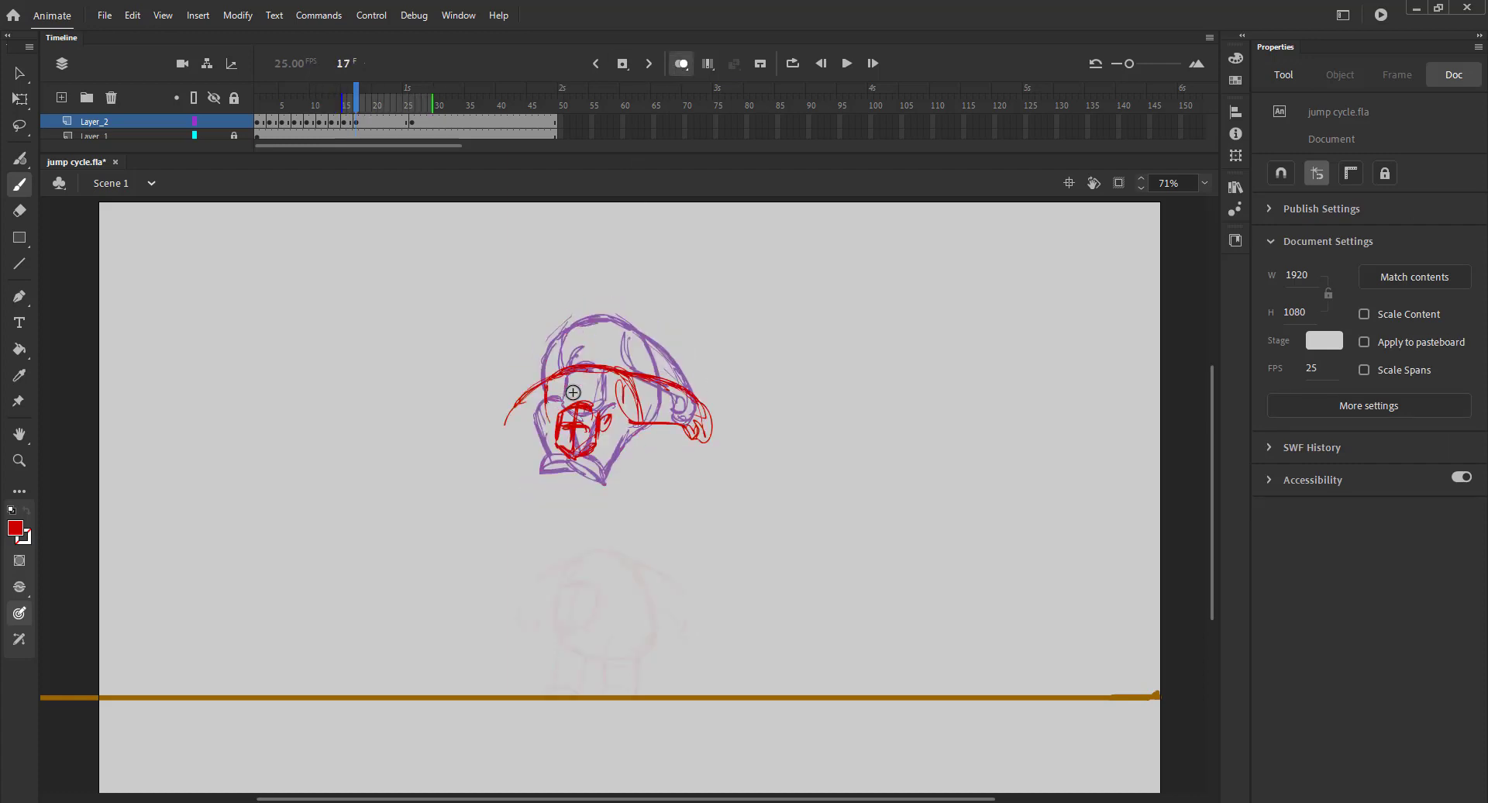
pyautogui.moveTo(431, 101); pyautogui.dragTo(364, 106)
# - Draw the torso sides, bent legs with feet and the front arm's hand of the frame 17 pose
pyautogui.moveTo(632, 372)
pyautogui.mouseDown()
pyautogui.moveTo(644, 479)
pyautogui.moveTo(602, 521)
pyautogui.mouseUp()
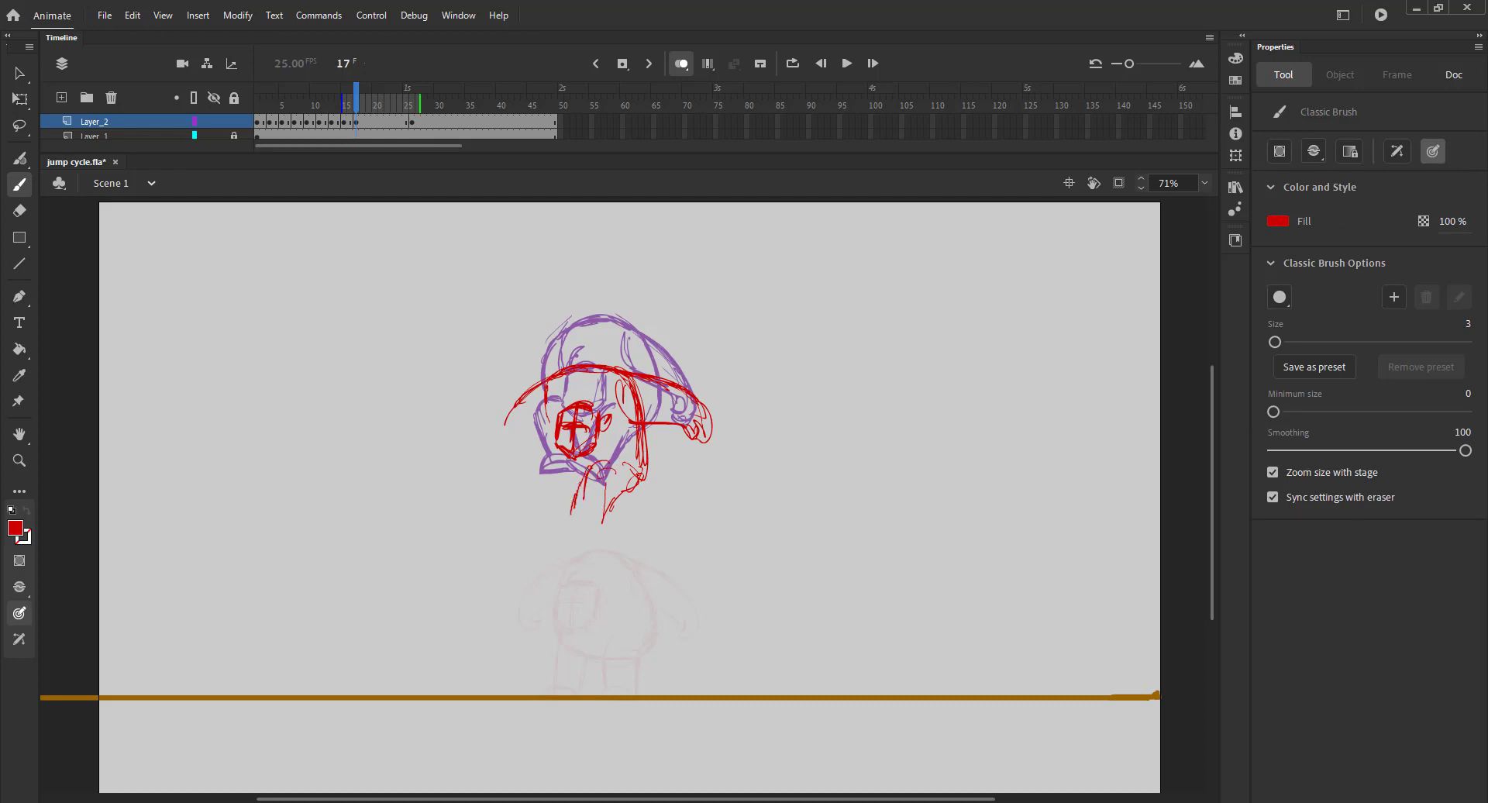
pyautogui.moveTo(574, 469); pyautogui.dragTo(624, 487)
pyautogui.moveTo(595, 533); pyautogui.dragTo(557, 511)
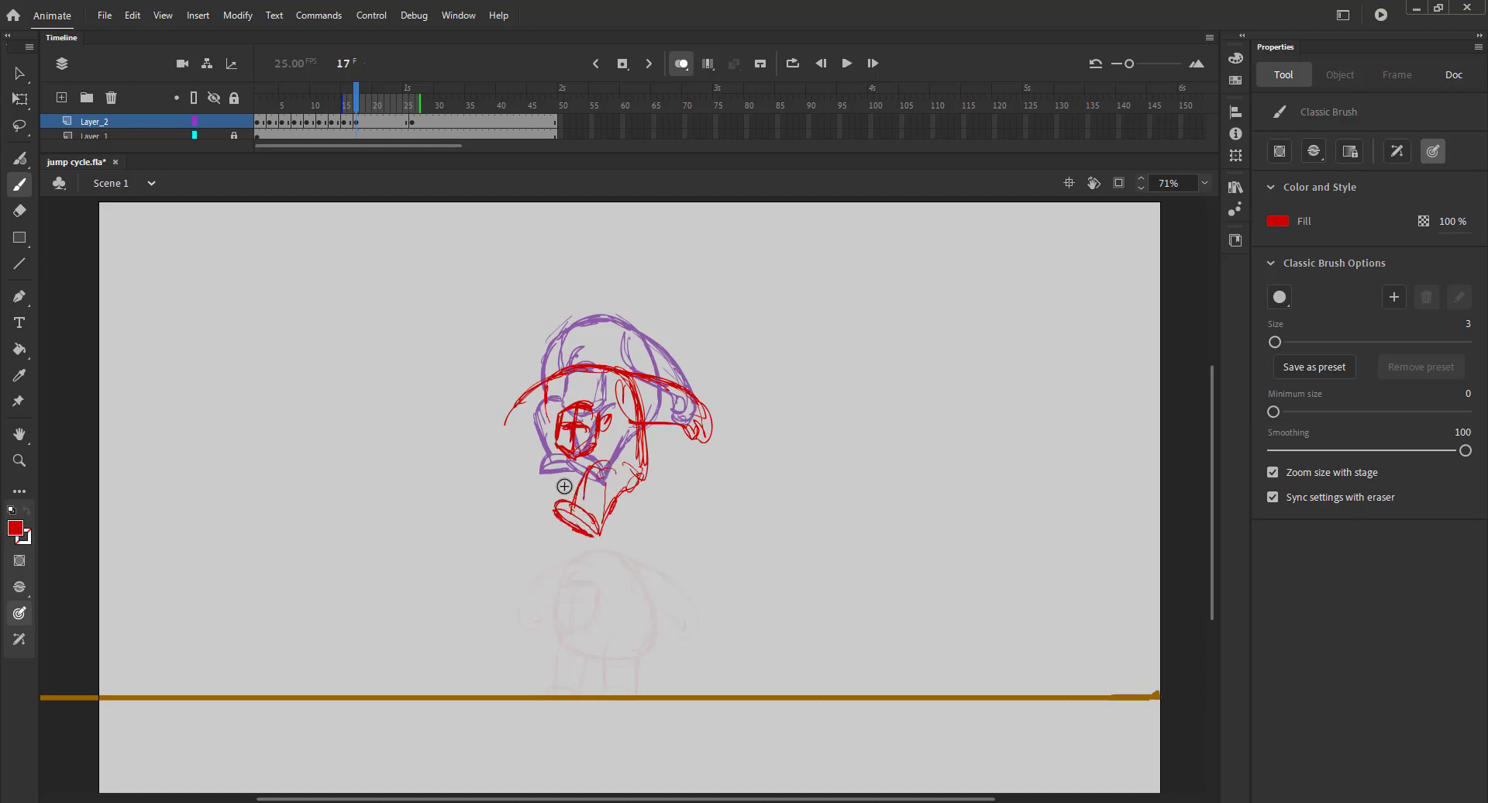
pyautogui.moveTo(540, 384)
pyautogui.mouseDown()
pyautogui.moveTo(544, 459)
pyautogui.moveTo(524, 493)
pyautogui.moveTo(543, 518)
pyautogui.mouseUp()
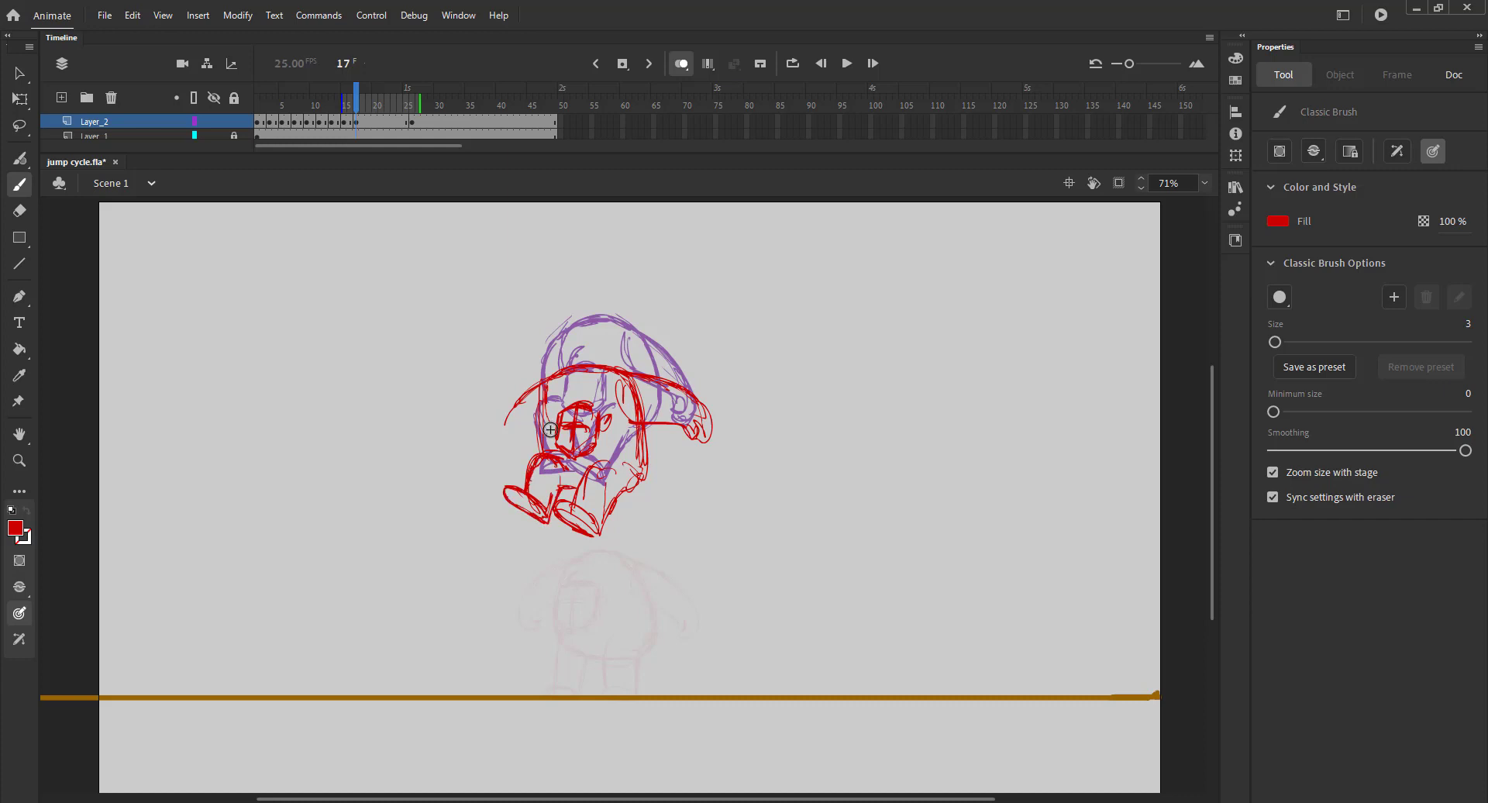
pyautogui.moveTo(514, 445)
pyautogui.mouseDown()
pyautogui.moveTo(504, 457)
pyautogui.moveTo(514, 421)
pyautogui.mouseUp()
# - Nudge the whole frame 17 drawing slightly right, comparing it with neighbouring frames without onion skinning
pyautogui.press(',')
pyautogui.click(681, 63)
pyautogui.moveTo(344, 103)
pyautogui.mouseDown()
pyautogui.moveTo(264, 104)
pyautogui.moveTo(356, 105)
pyautogui.mouseUp()
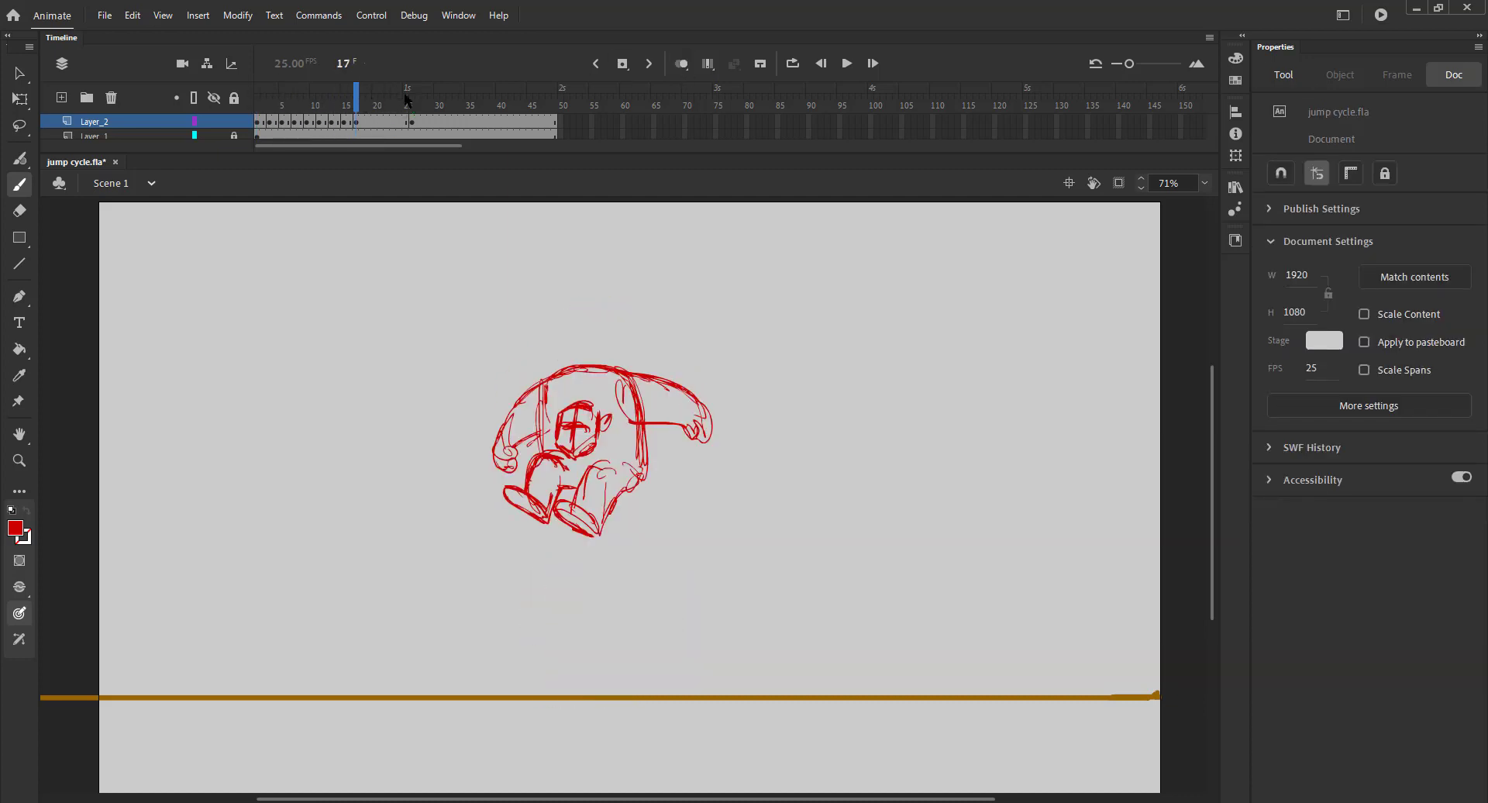
pyautogui.click(680, 64)
pyautogui.hotkey('ctrl', 'a')
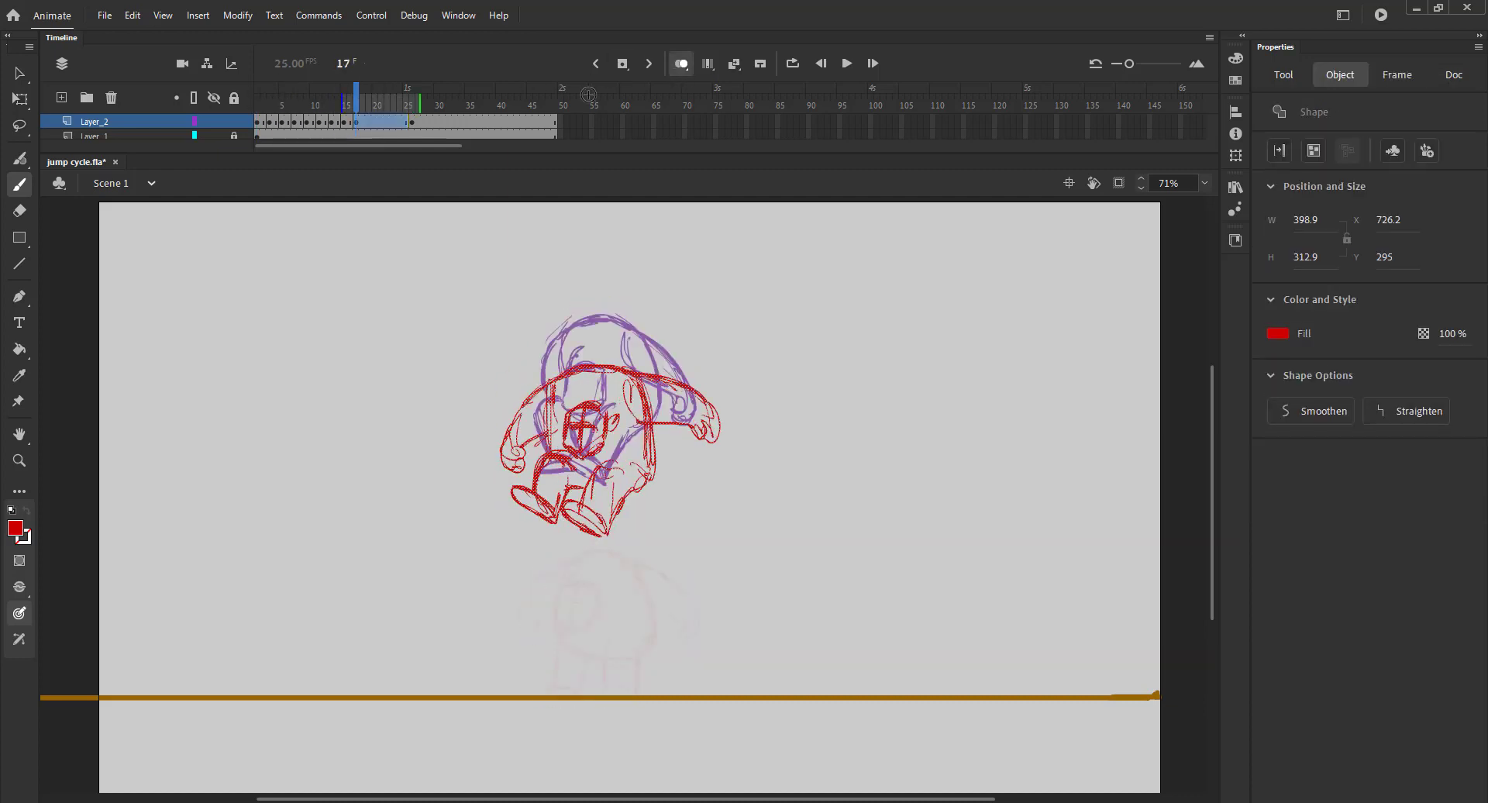
pyautogui.click(674, 65)
pyautogui.moveTo(416, 104); pyautogui.dragTo(356, 110)
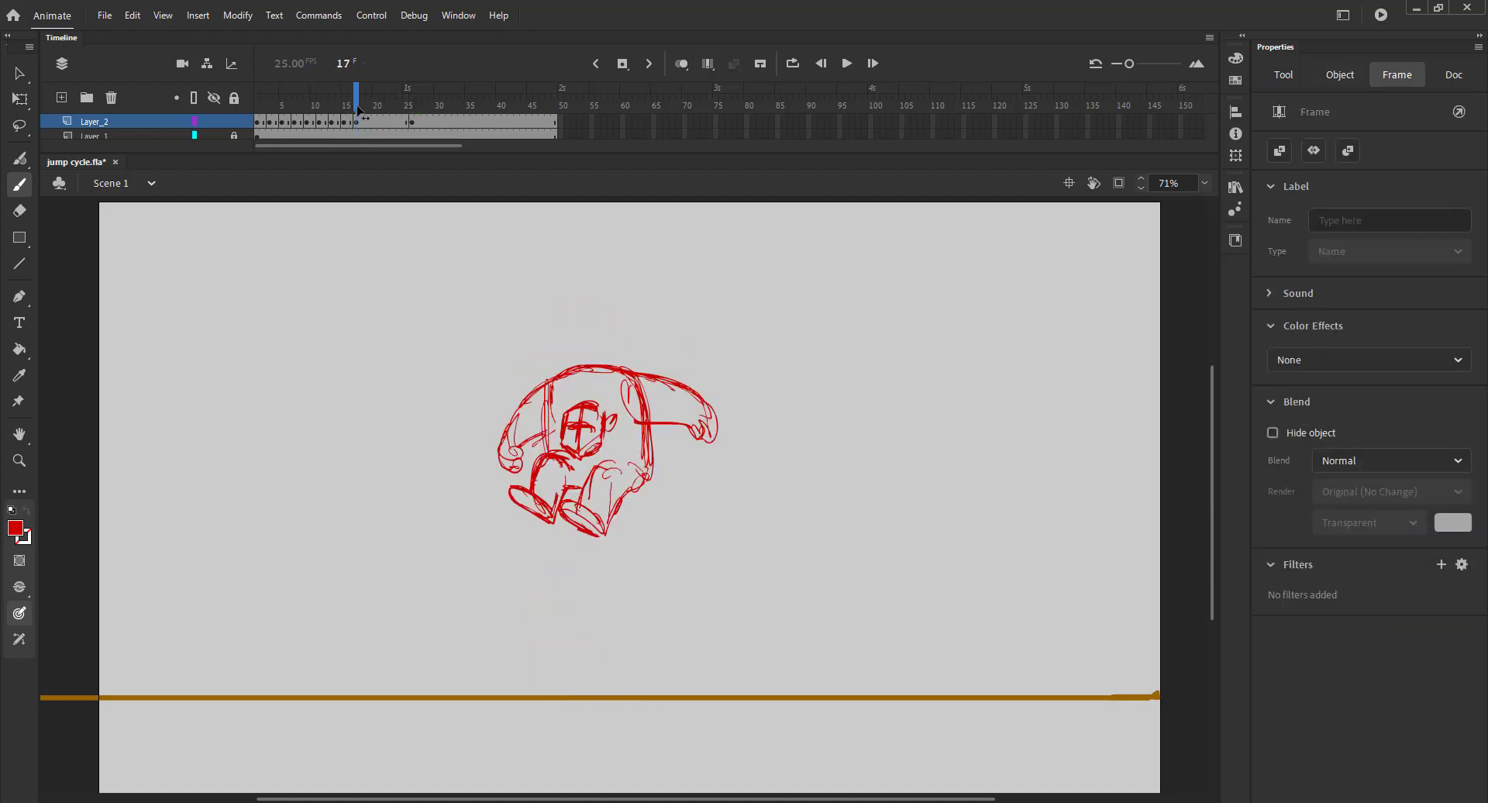
# - Lasso the face on frame 17, shift it slightly left and up, and compare the frames without onion skinning
pyautogui.press('l')
pyautogui.moveTo(552, 397)
pyautogui.mouseDown()
pyautogui.moveTo(621, 410)
pyautogui.moveTo(589, 464)
pyautogui.mouseUp()
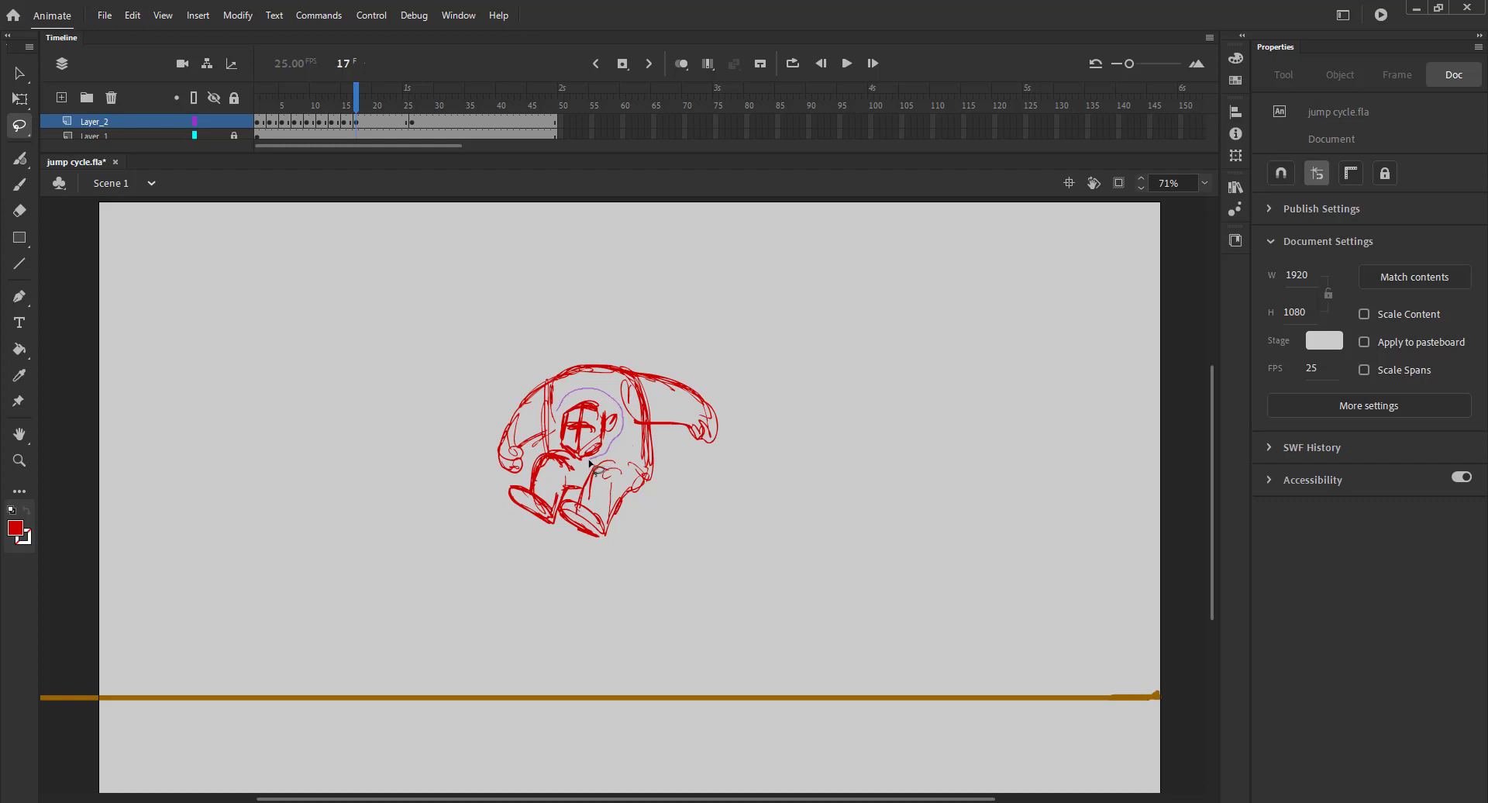
pyautogui.moveTo(555, 414); pyautogui.dragTo(555, 416)
pyautogui.click(681, 64)
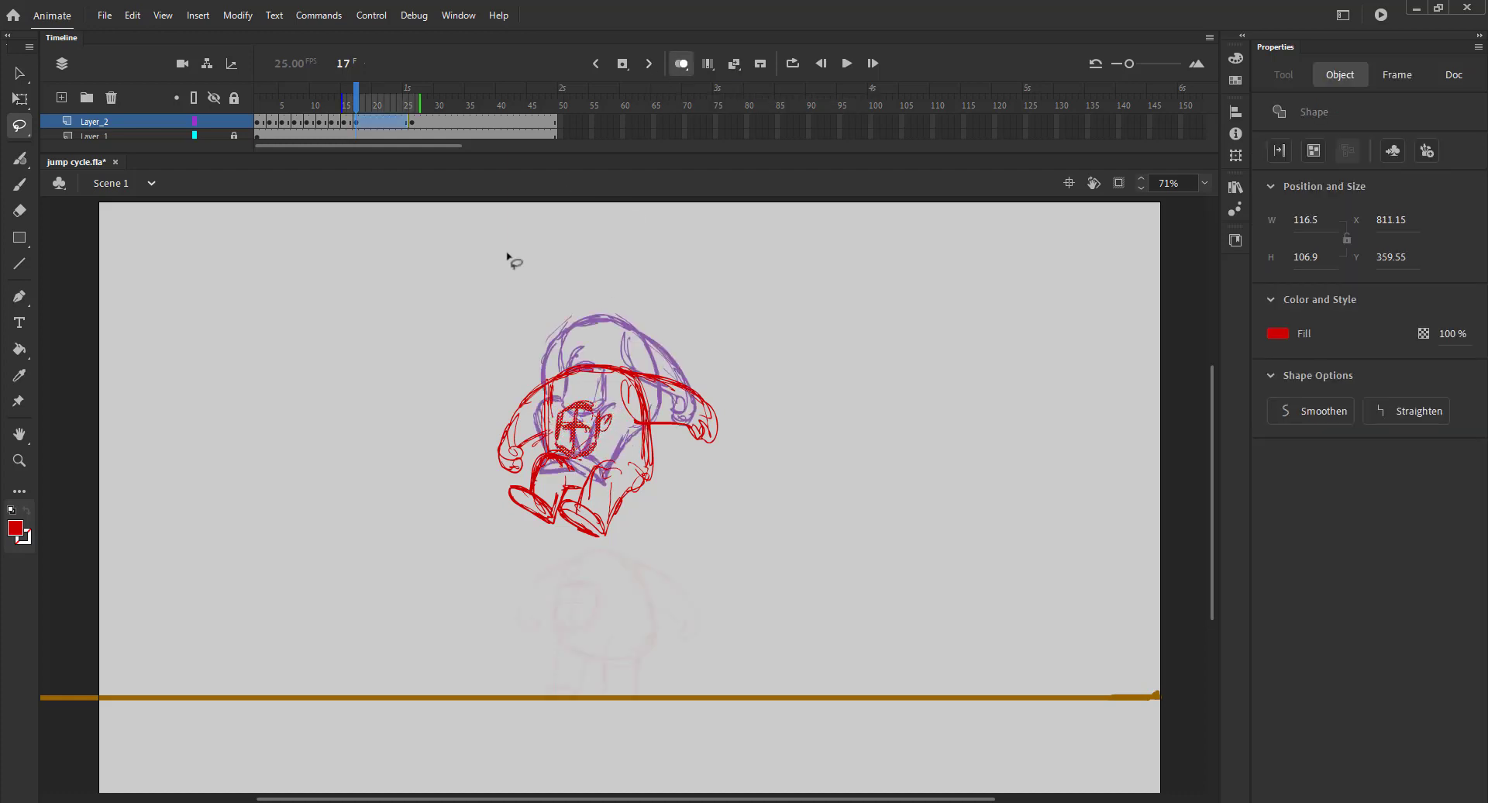
pyautogui.press('Up')
pyautogui.press('Up')
pyautogui.press('Up')
pyautogui.press('Up')
pyautogui.press('Up')
pyautogui.press('Up')
pyautogui.click(425, 360)
pyautogui.click(681, 63)
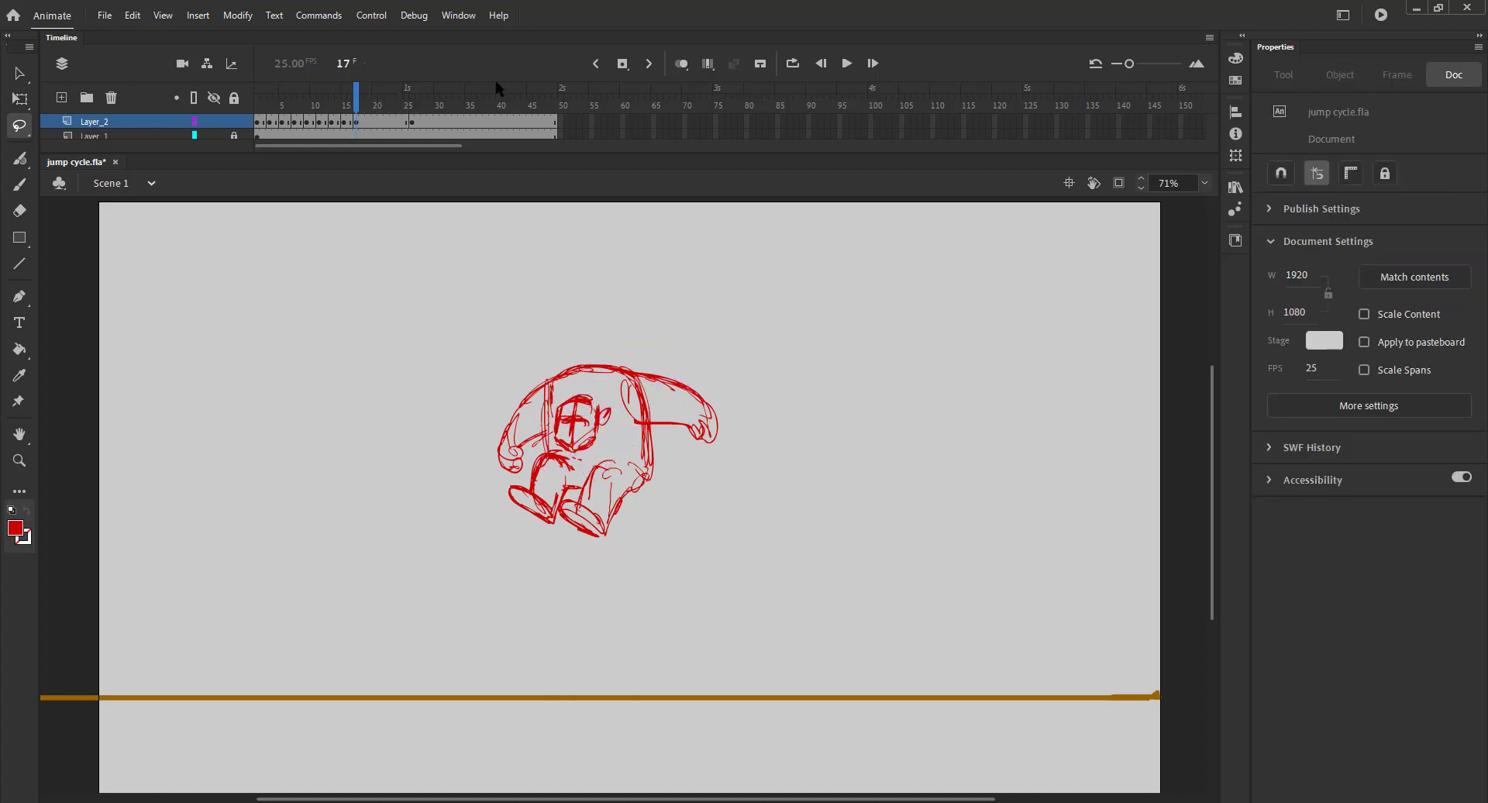
pyautogui.moveTo(333, 98); pyautogui.dragTo(369, 98)
# - Sketch the face and long rounded torso of the descending pose on the blank frame 19, using onion skinning
pyautogui.click(681, 63)
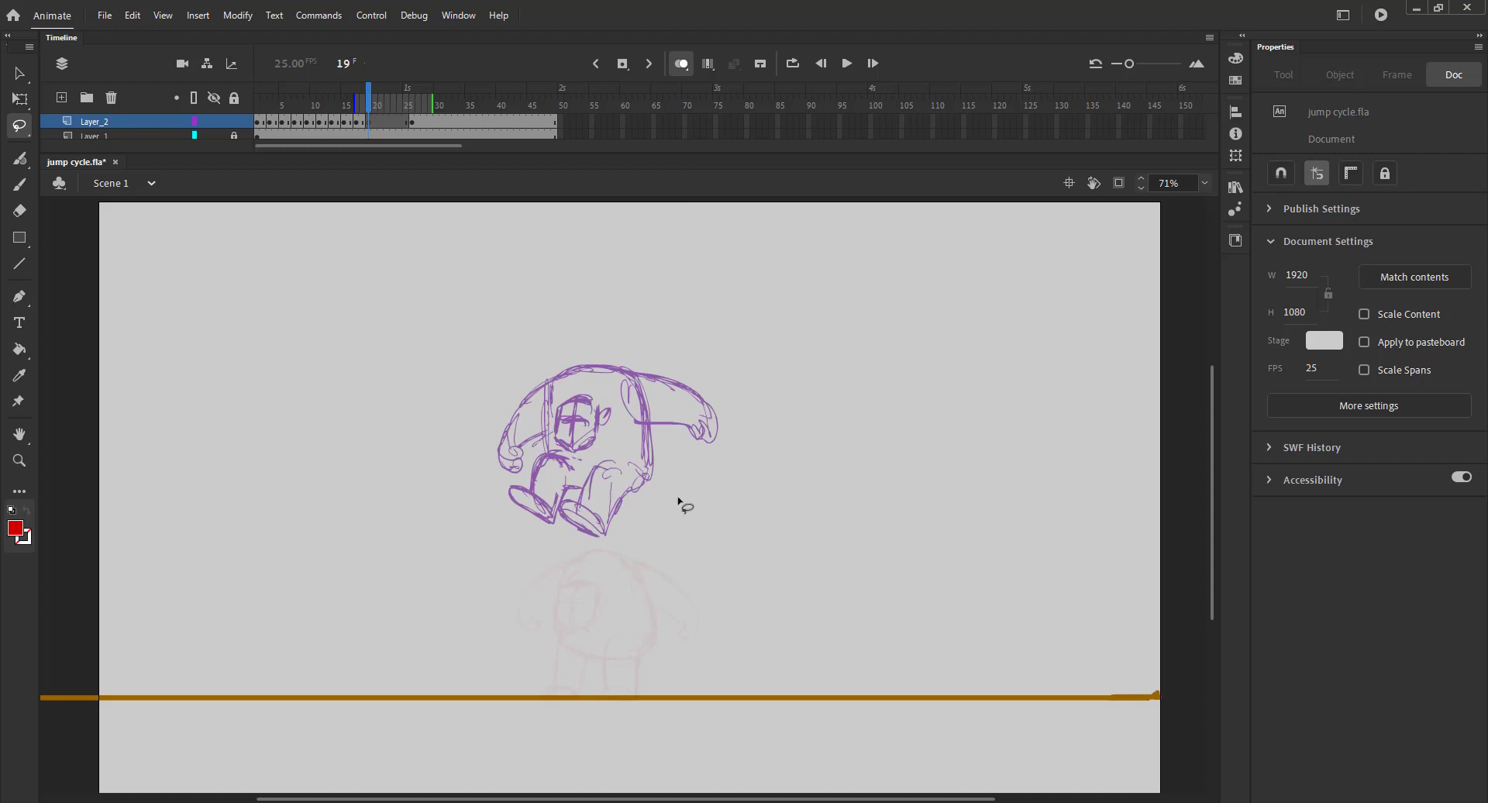
pyautogui.press('b')
pyautogui.moveTo(559, 425)
pyautogui.mouseDown()
pyautogui.moveTo(593, 424)
pyautogui.moveTo(574, 473)
pyautogui.mouseUp()
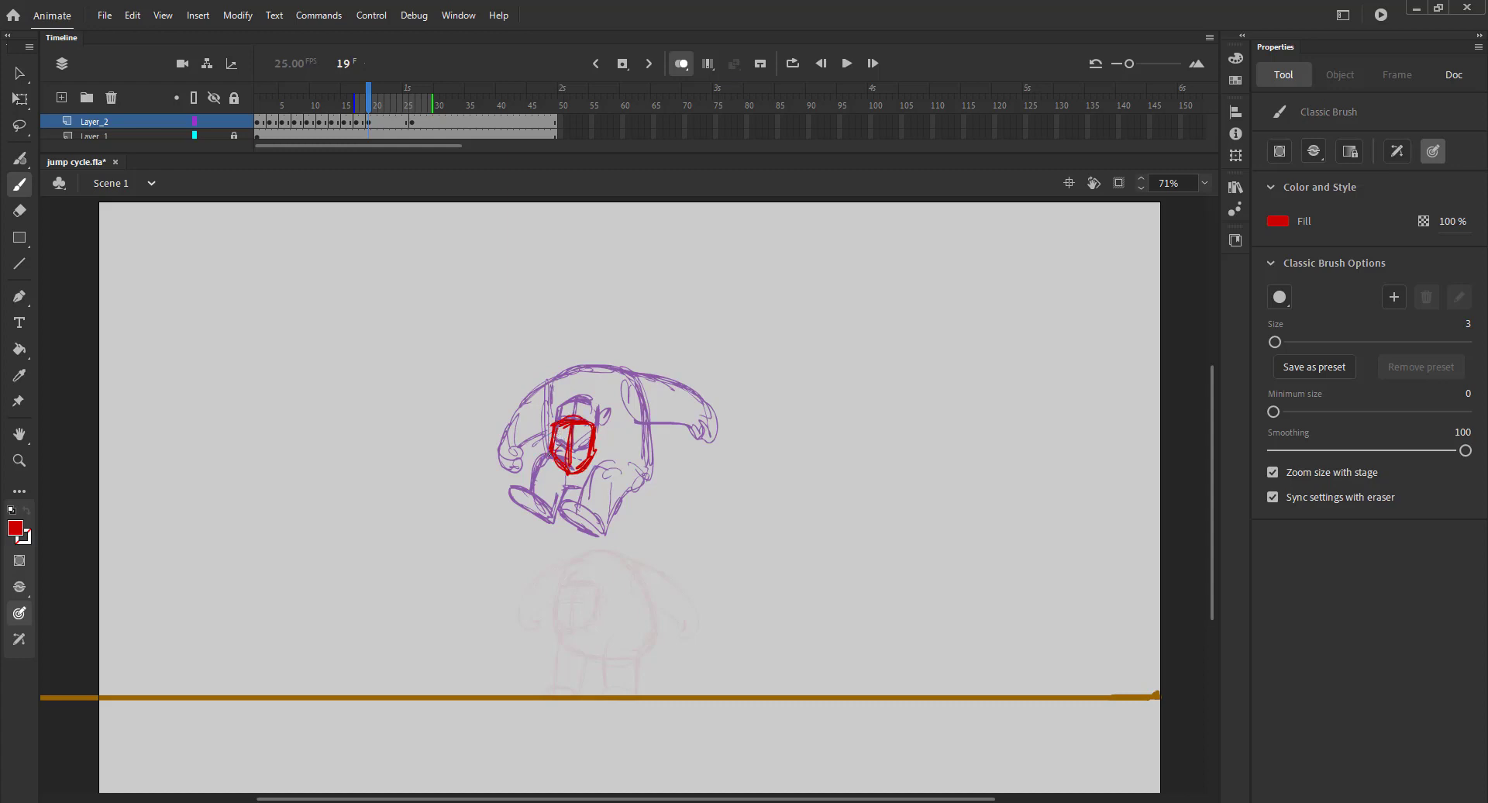
pyautogui.moveTo(553, 453)
pyautogui.mouseDown()
pyautogui.moveTo(587, 456)
pyautogui.moveTo(638, 531)
pyautogui.mouseUp()
pyautogui.moveTo(638, 443)
pyautogui.mouseDown()
pyautogui.moveTo(644, 599)
pyautogui.moveTo(612, 558)
pyautogui.moveTo(609, 574)
pyautogui.mouseUp()
# - Draw the shoulder line, both raised arms with hands, and both legs with feet on the frame 19 pose
pyautogui.moveTo(556, 398)
pyautogui.mouseDown()
pyautogui.moveTo(620, 388)
pyautogui.moveTo(703, 414)
pyautogui.mouseUp()
pyautogui.moveTo(651, 384)
pyautogui.mouseDown()
pyautogui.moveTo(711, 418)
pyautogui.moveTo(624, 405)
pyautogui.mouseUp()
pyautogui.moveTo(623, 408)
pyautogui.mouseDown()
pyautogui.moveTo(638, 439)
pyautogui.moveTo(704, 458)
pyautogui.moveTo(542, 391)
pyautogui.moveTo(504, 423)
pyautogui.moveTo(500, 469)
pyautogui.moveTo(554, 521)
pyautogui.moveTo(624, 496)
pyautogui.moveTo(605, 545)
pyautogui.moveTo(642, 599)
pyautogui.mouseUp()
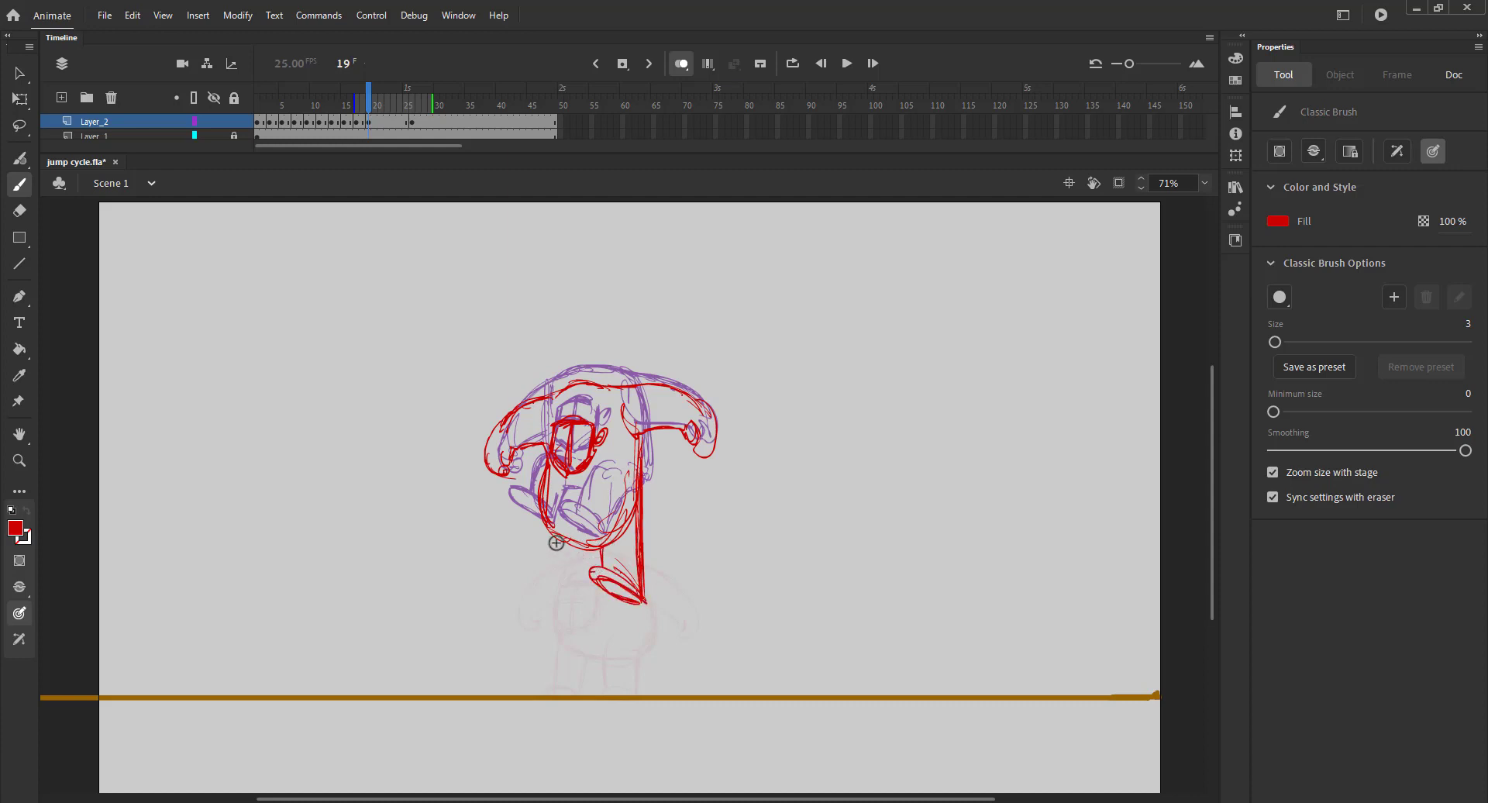
pyautogui.moveTo(533, 513)
pyautogui.mouseDown()
pyautogui.moveTo(527, 551)
pyautogui.moveTo(560, 567)
pyautogui.moveTo(556, 586)
pyautogui.moveTo(504, 556)
pyautogui.moveTo(549, 587)
pyautogui.mouseUp()
# - Compare the frame 19 pose with the other frames, set up a blank keyframe on frame 21, and save
pyautogui.click(682, 64)
pyautogui.moveTo(307, 104)
pyautogui.mouseDown()
pyautogui.moveTo(403, 105)
pyautogui.moveTo(299, 104)
pyautogui.moveTo(381, 92)
pyautogui.mouseUp()
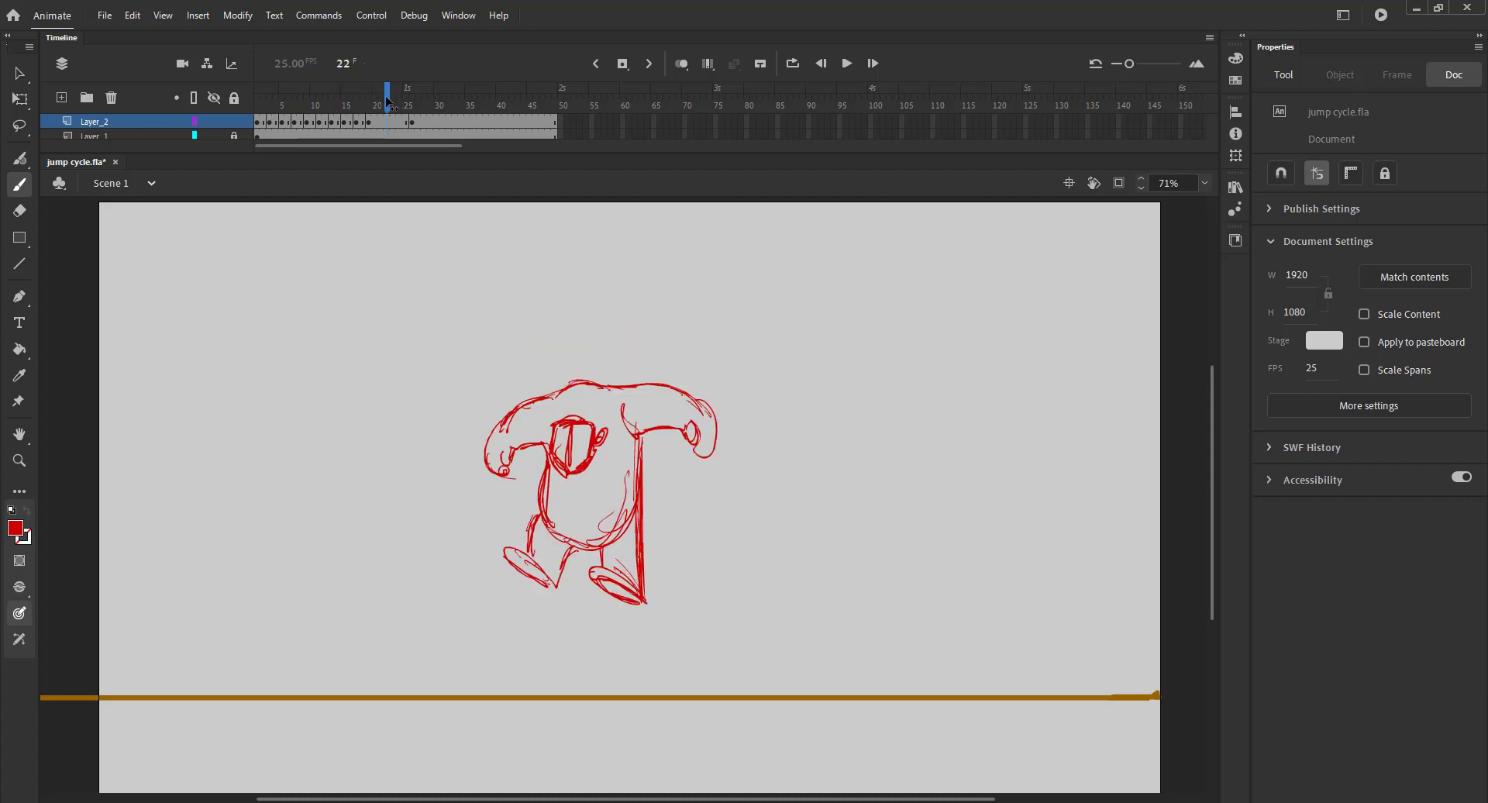
pyautogui.click(681, 64)
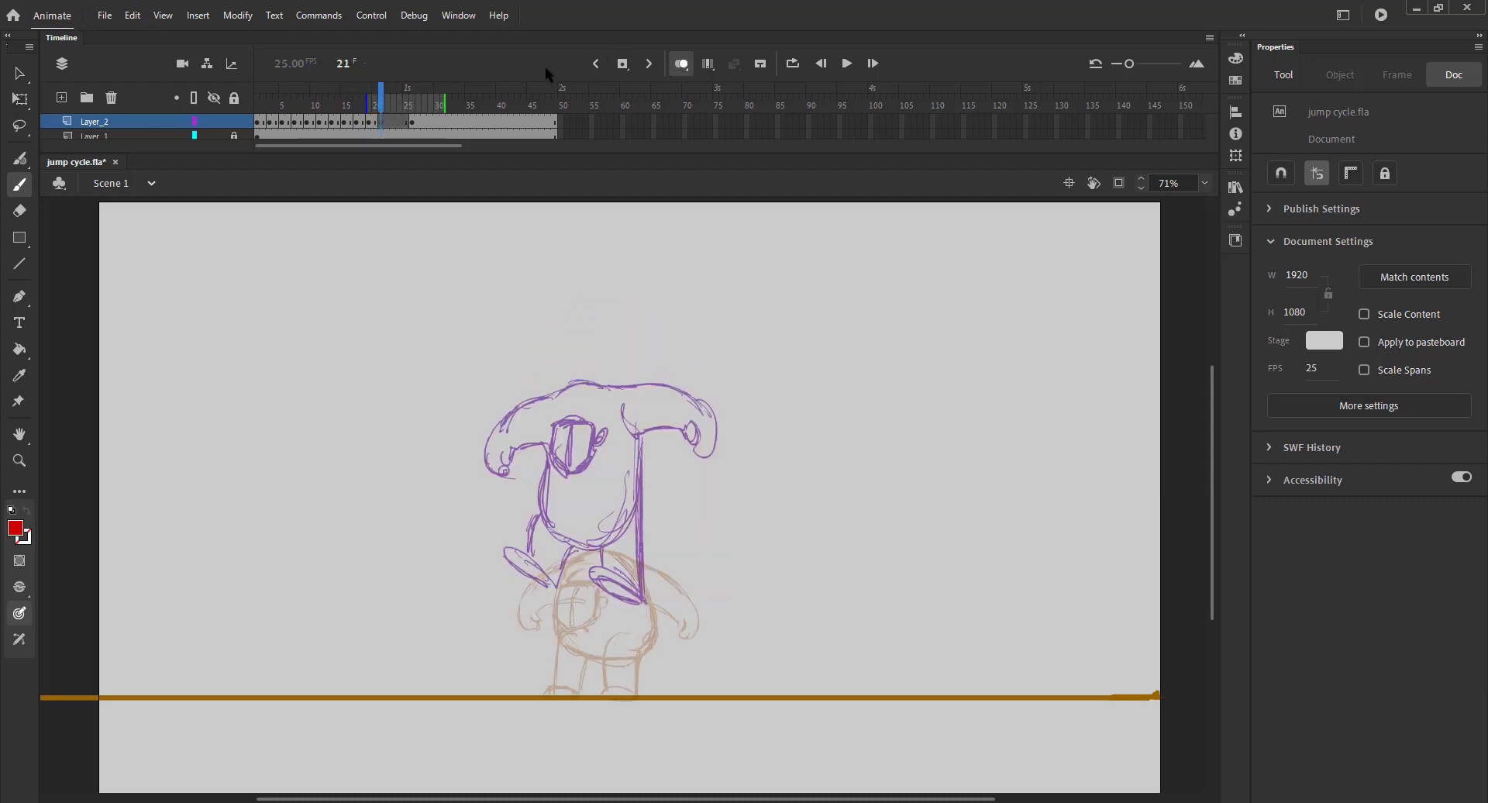
pyautogui.hotkey('ctrl', 's')
# - Delete the torso's front side and the front leg from the frame 19 drawing, shown at frame 20
pyautogui.moveTo(382, 107); pyautogui.dragTo(375, 107)
pyautogui.click(682, 65)
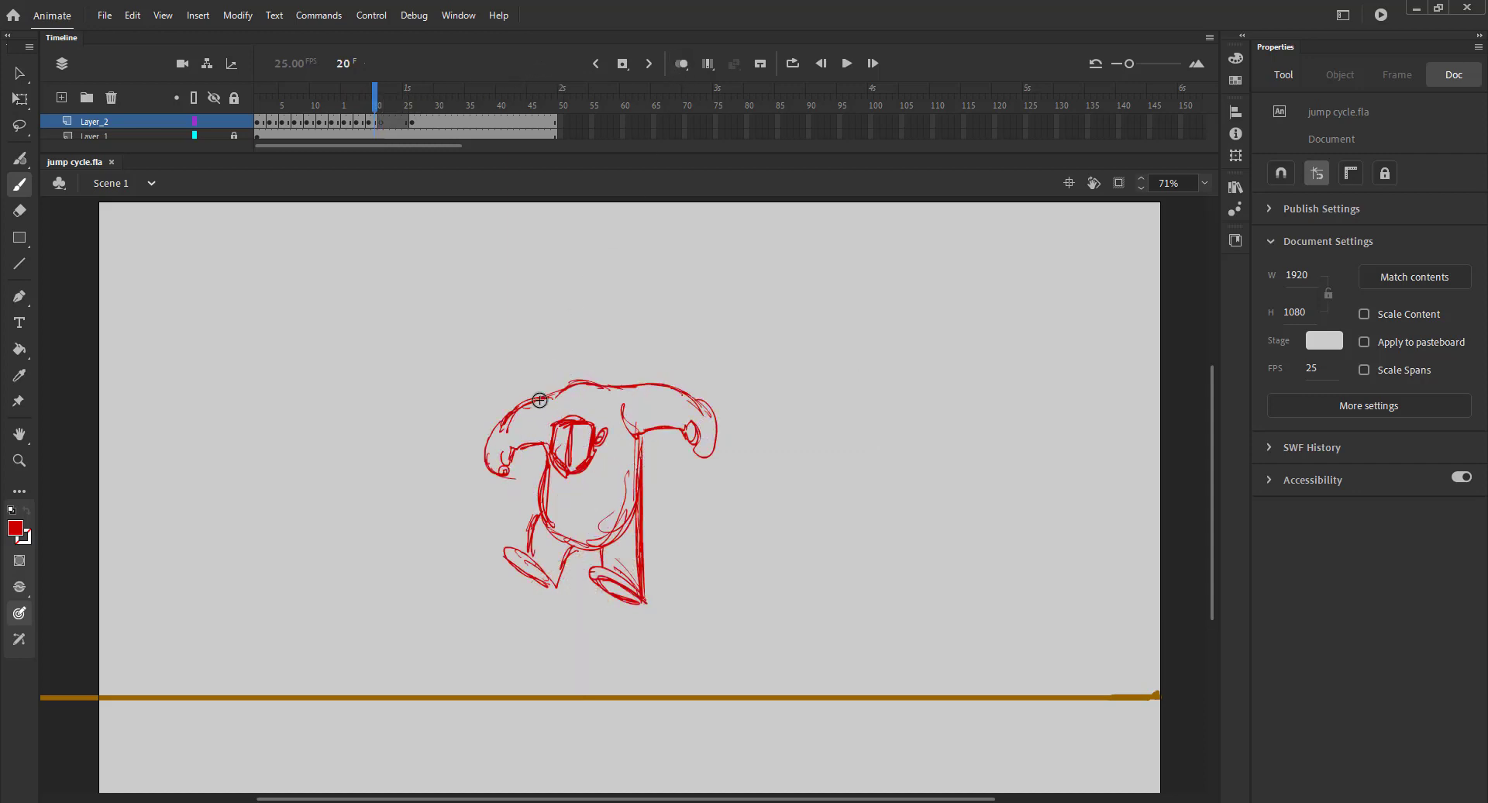
pyautogui.press('b')
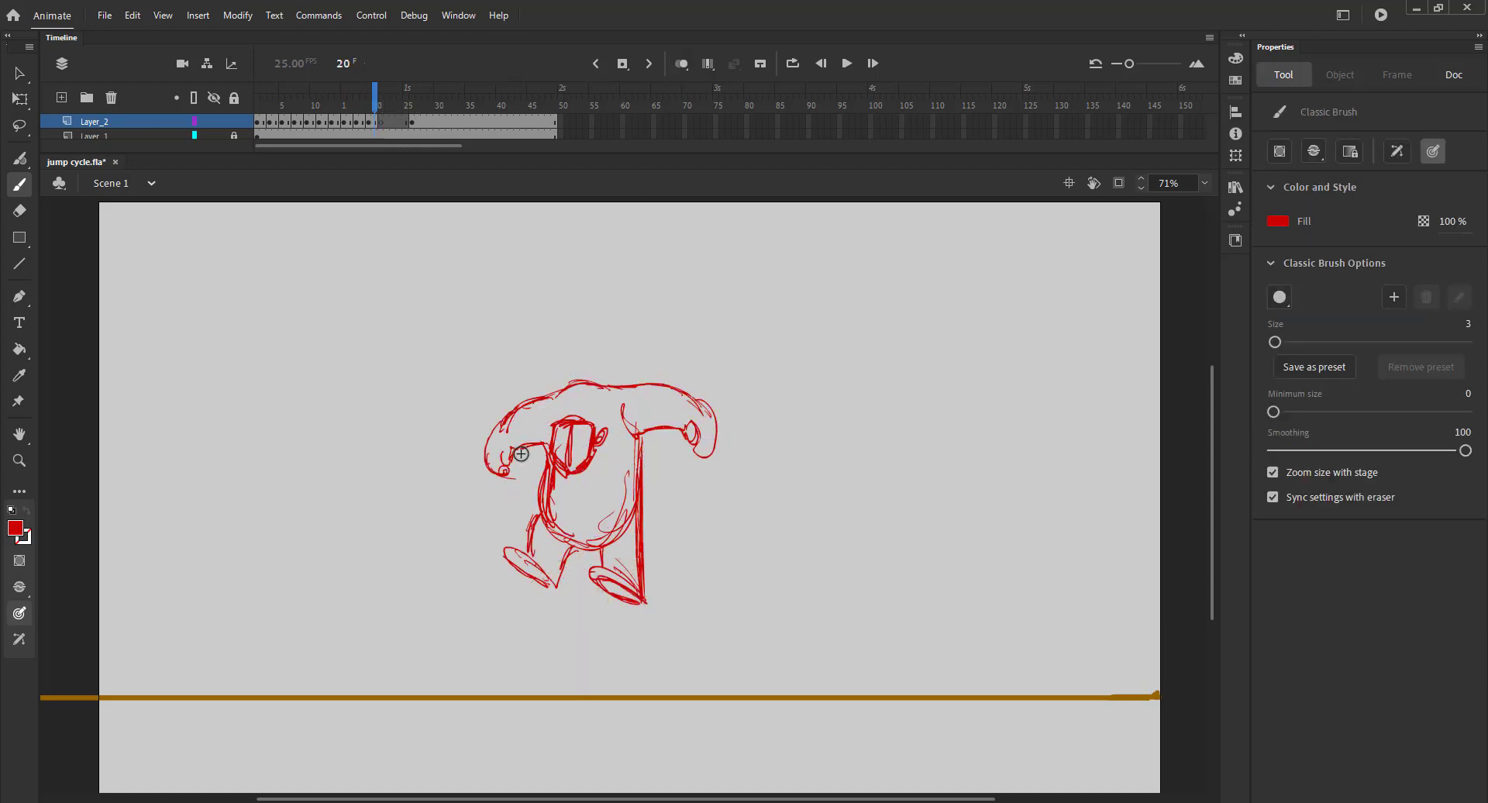
pyautogui.press('l')
pyautogui.moveTo(554, 451)
pyautogui.mouseDown()
pyautogui.moveTo(570, 535)
pyautogui.moveTo(504, 463)
pyautogui.mouseUp()
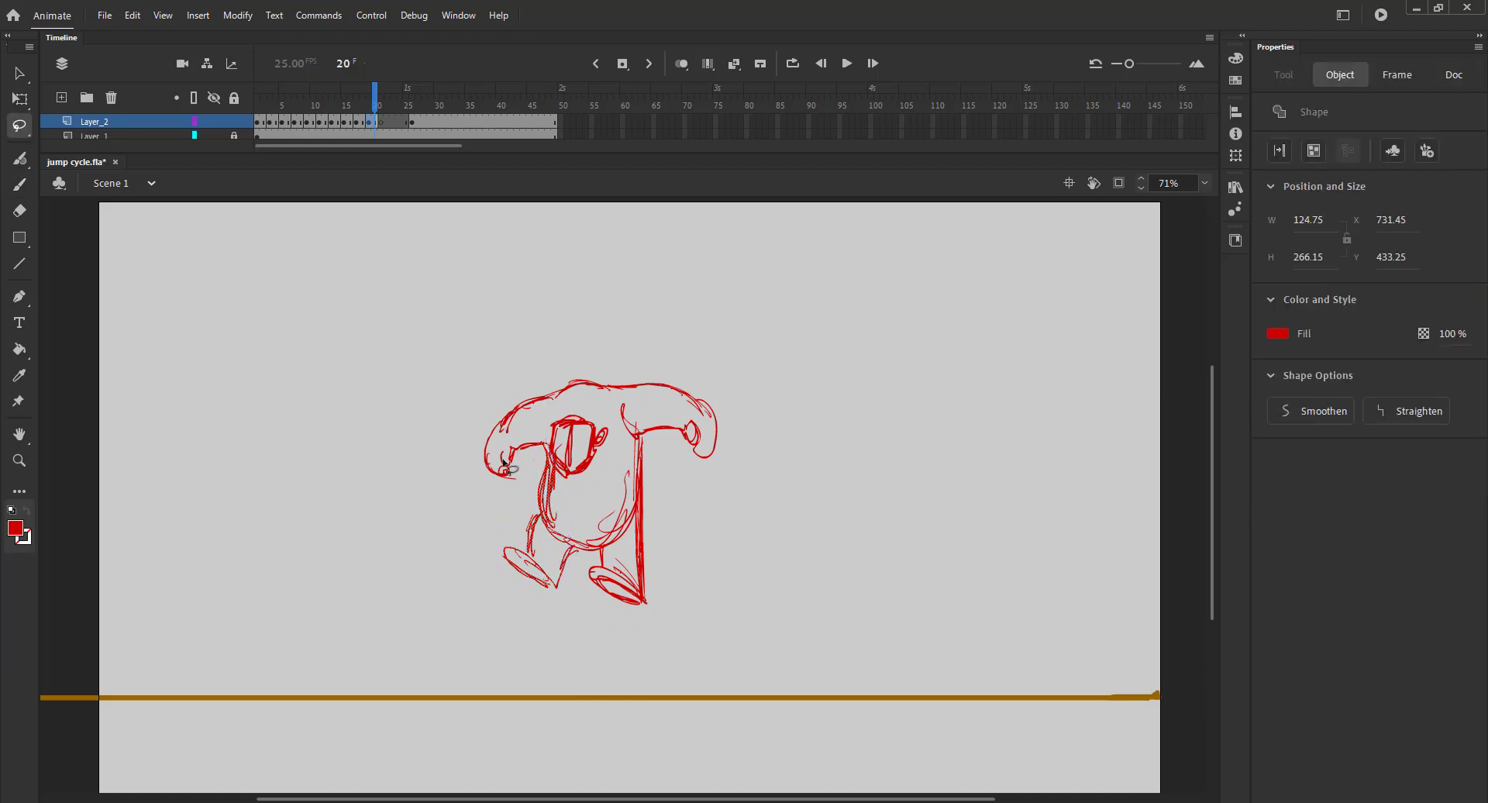
pyautogui.press('Delete')
# - Redraw the torso's front side and the front leg with its foot closer to the body using onion skinning, and save
pyautogui.press('b')
pyautogui.hotkey('alt', 'shift', 'o')
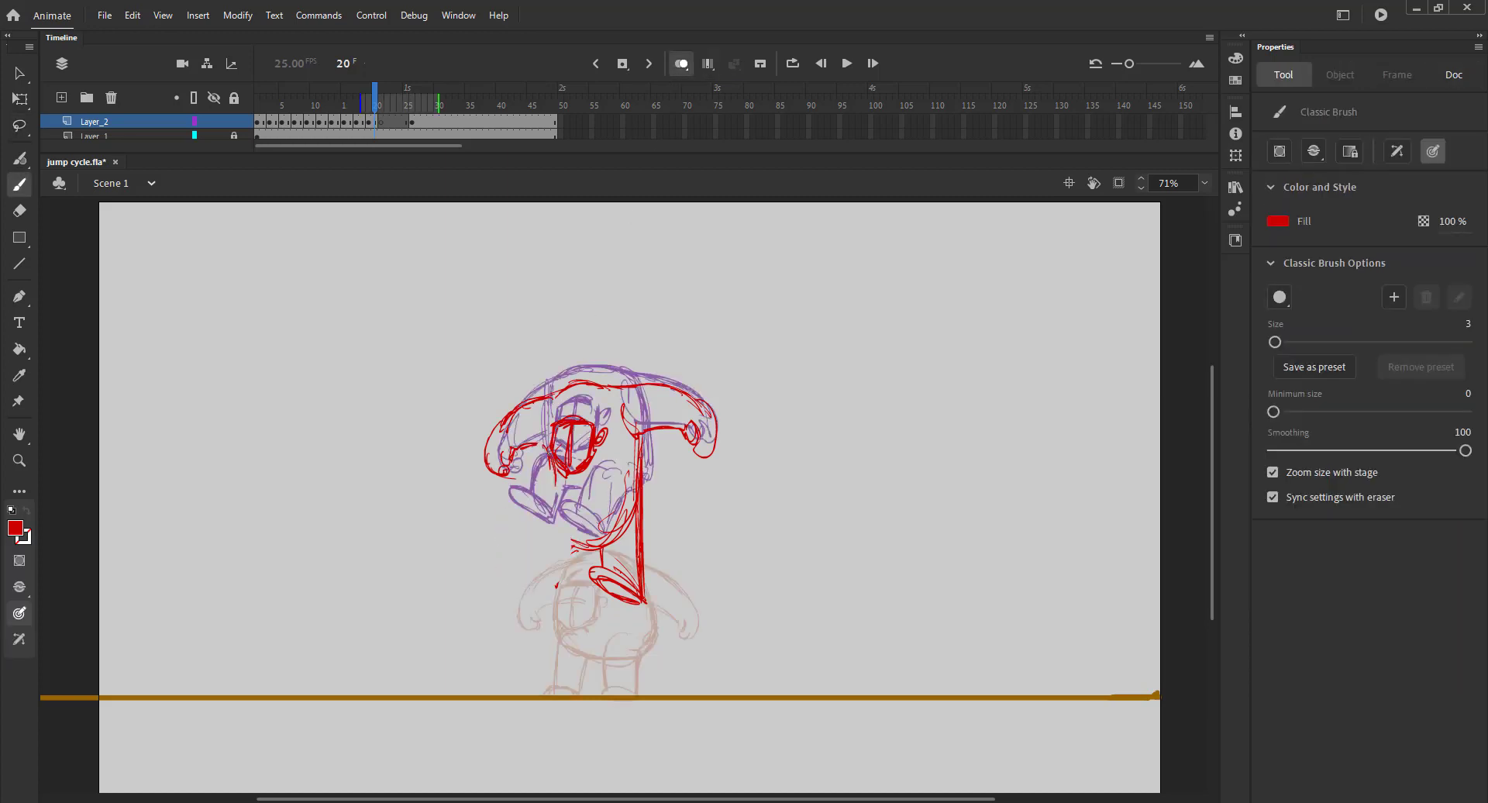
pyautogui.moveTo(555, 472)
pyautogui.mouseDown()
pyautogui.moveTo(557, 525)
pyautogui.moveTo(616, 524)
pyautogui.moveTo(535, 552)
pyautogui.moveTo(541, 564)
pyautogui.mouseUp()
pyautogui.moveTo(585, 551)
pyautogui.mouseDown()
pyautogui.moveTo(564, 589)
pyautogui.moveTo(528, 555)
pyautogui.mouseUp()
pyautogui.moveTo(528, 555)
pyautogui.mouseDown()
pyautogui.moveTo(563, 587)
pyautogui.moveTo(521, 557)
pyautogui.moveTo(543, 560)
pyautogui.mouseUp()
pyautogui.moveTo(579, 551); pyautogui.dragTo(567, 592)
pyautogui.moveTo(527, 560); pyautogui.dragTo(557, 585)
pyautogui.hotkey('ctrl', 's')
# - Sketch the face with guide lines and ear plus both torso side lines on frame 21, with onion skinning on
pyautogui.click(681, 63)
pyautogui.moveTo(374, 98)
pyautogui.mouseDown()
pyautogui.moveTo(334, 97)
pyautogui.moveTo(381, 103)
pyautogui.mouseUp()
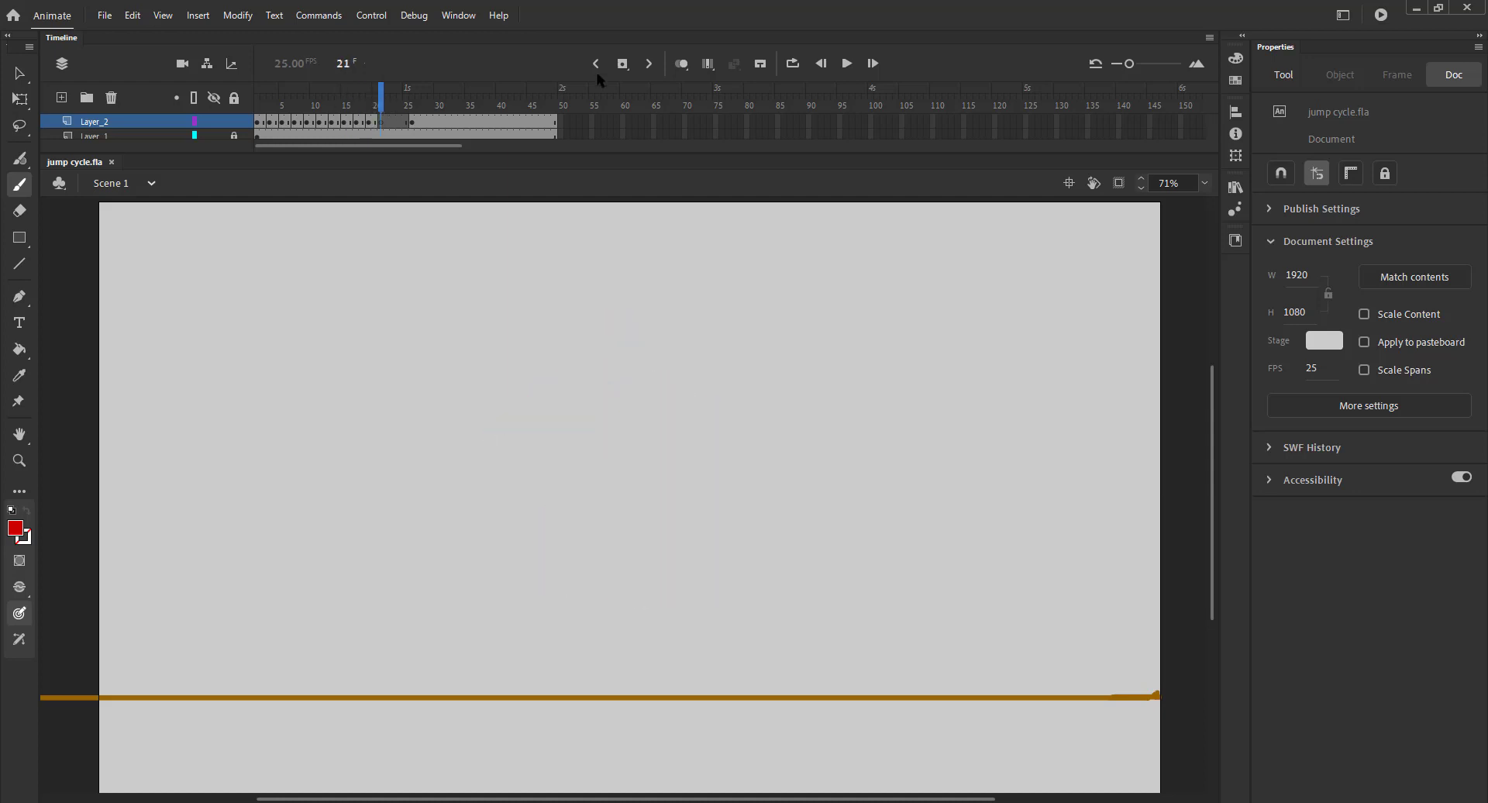
pyautogui.click(681, 65)
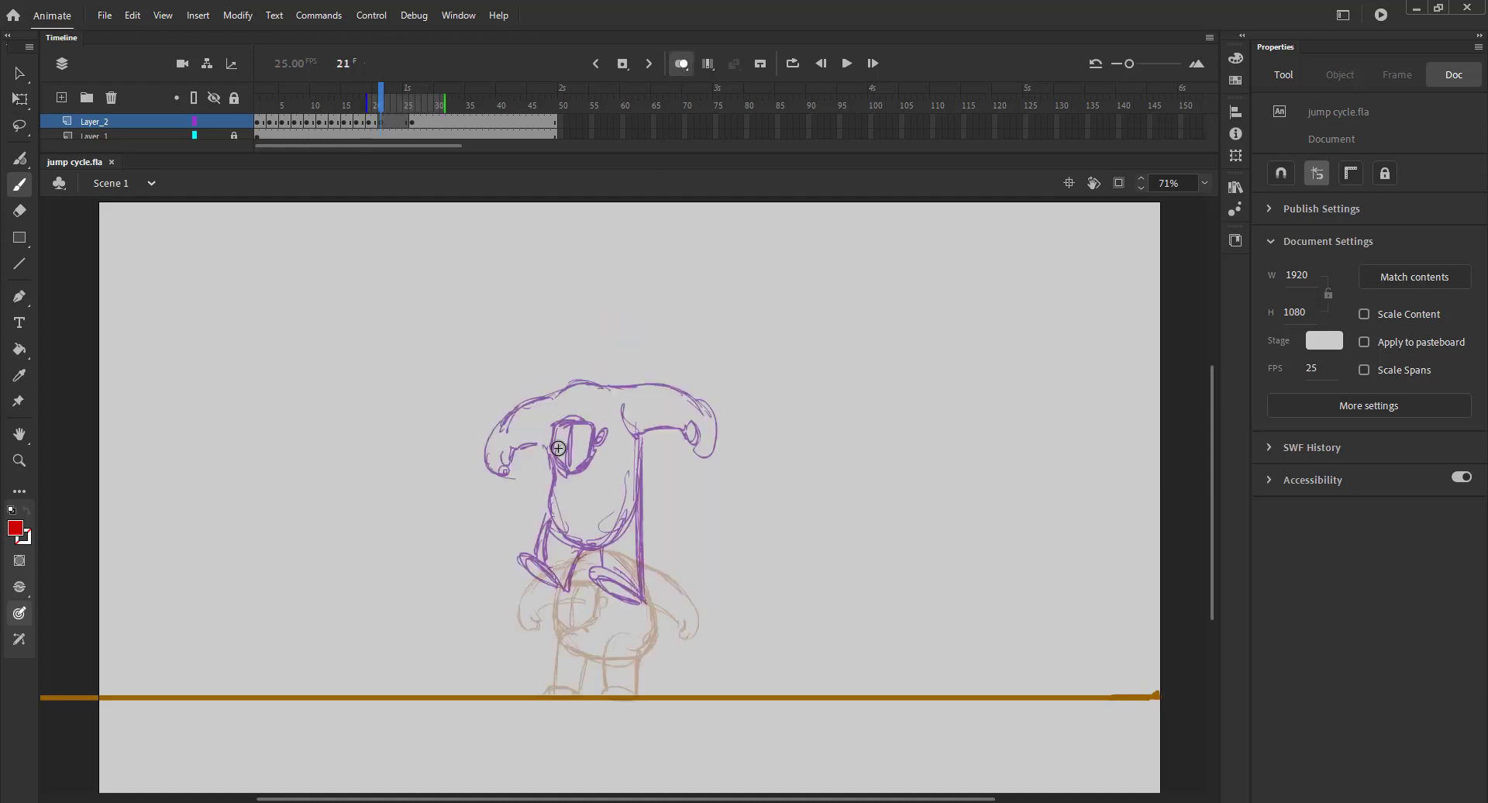
pyautogui.moveTo(550, 457)
pyautogui.mouseDown()
pyautogui.moveTo(587, 444)
pyautogui.moveTo(591, 481)
pyautogui.moveTo(554, 490)
pyautogui.moveTo(586, 477)
pyautogui.mouseUp()
pyautogui.moveTo(570, 444)
pyautogui.mouseDown()
pyautogui.moveTo(565, 492)
pyautogui.moveTo(593, 465)
pyautogui.moveTo(552, 547)
pyautogui.mouseUp()
pyautogui.moveTo(641, 469); pyautogui.dragTo(639, 597)
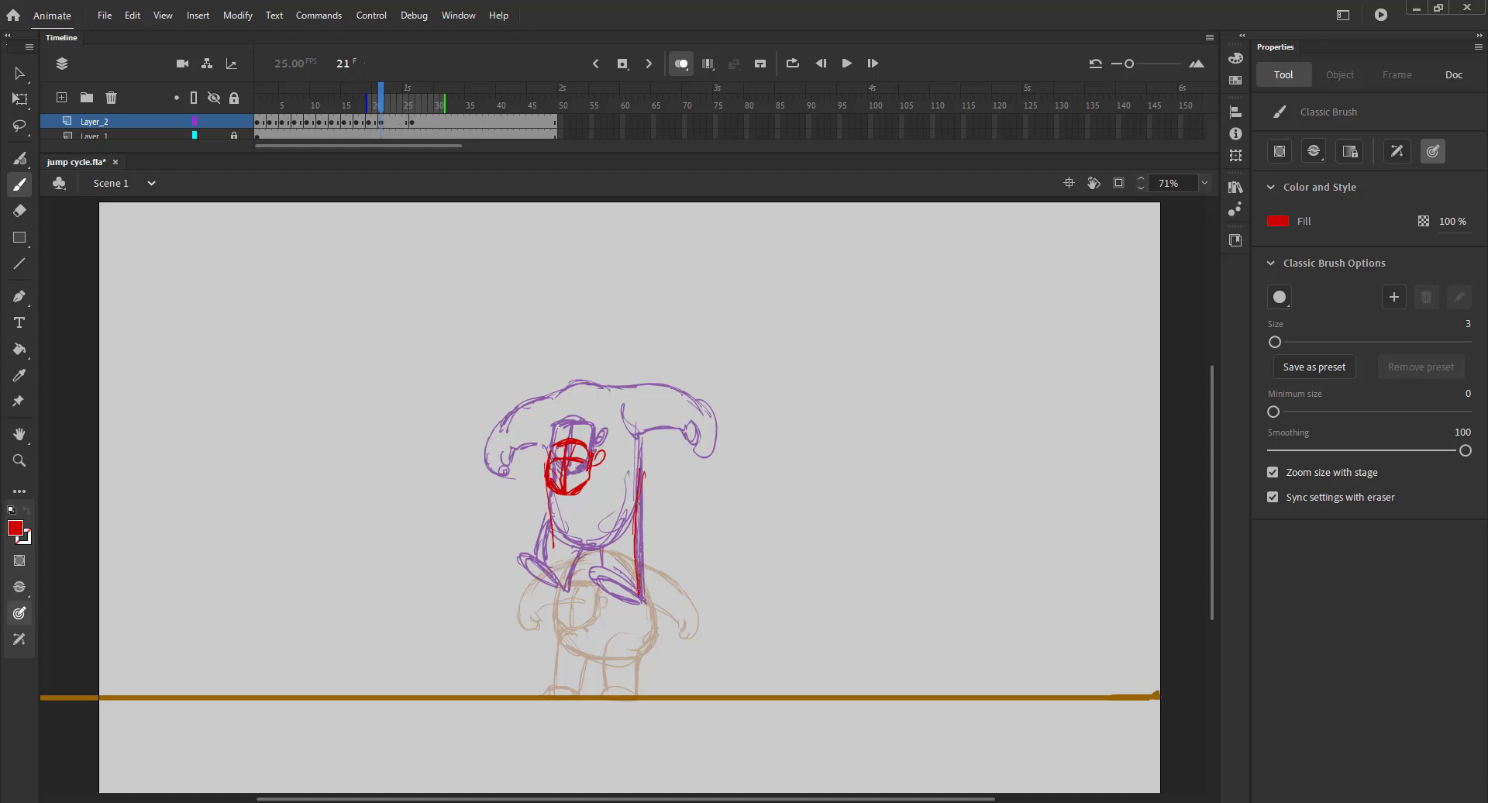
# - Draw the back leg of the frame 21 pose stretched down to the ground line, with its foot planted
pyautogui.moveTo(640, 500); pyautogui.dragTo(636, 692)
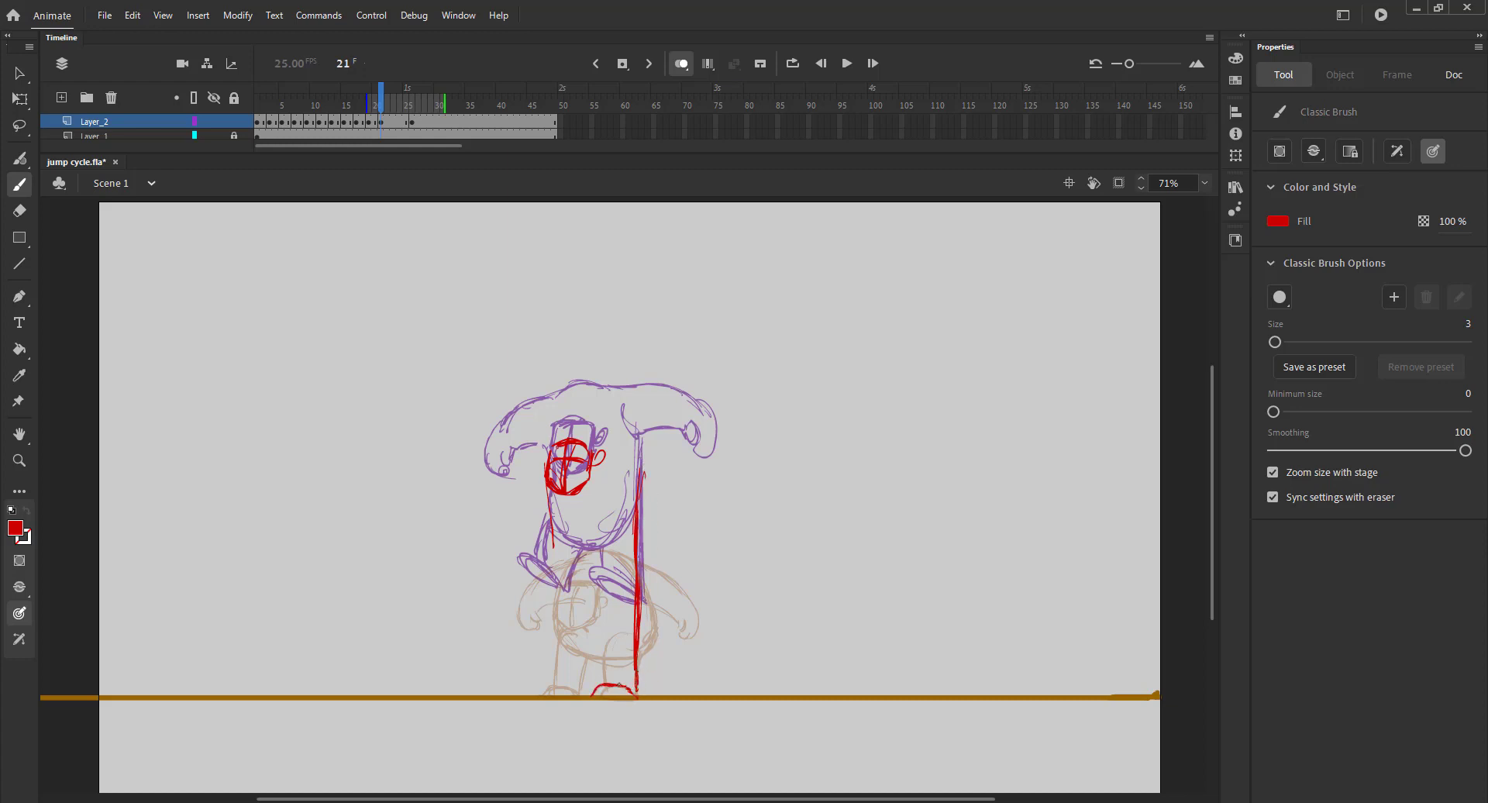
pyautogui.moveTo(627, 699); pyautogui.dragTo(602, 701)
pyautogui.moveTo(600, 640); pyautogui.dragTo(602, 690)
pyautogui.moveTo(600, 622); pyautogui.dragTo(603, 665)
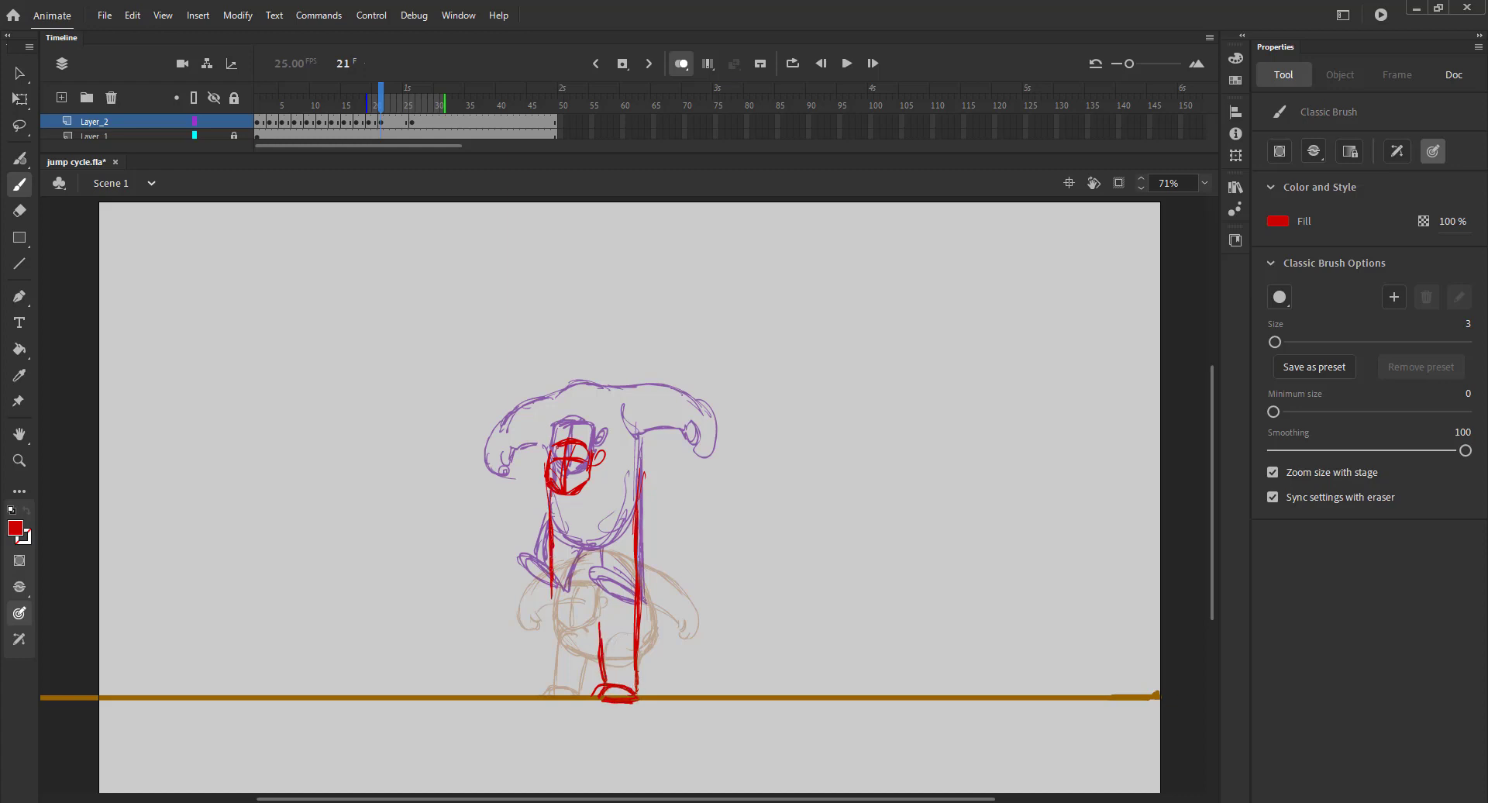
# - Draw the raised front leg and tilted foot on frame 21, and check the pose against the other frames without onion skinning
pyautogui.moveTo(551, 574); pyautogui.dragTo(540, 625)
pyautogui.moveTo(592, 634); pyautogui.dragTo(565, 661)
pyautogui.moveTo(552, 583)
pyautogui.mouseDown()
pyautogui.moveTo(543, 643)
pyautogui.moveTo(558, 665)
pyautogui.mouseUp()
pyautogui.moveTo(518, 629)
pyautogui.mouseDown()
pyautogui.moveTo(546, 664)
pyautogui.moveTo(524, 633)
pyautogui.mouseUp()
pyautogui.moveTo(559, 667); pyautogui.dragTo(540, 637)
pyautogui.click(681, 63)
pyautogui.moveTo(380, 101)
pyautogui.mouseDown()
pyautogui.moveTo(273, 104)
pyautogui.moveTo(395, 106)
pyautogui.mouseUp()
pyautogui.click(382, 105)
pyautogui.click(682, 62)
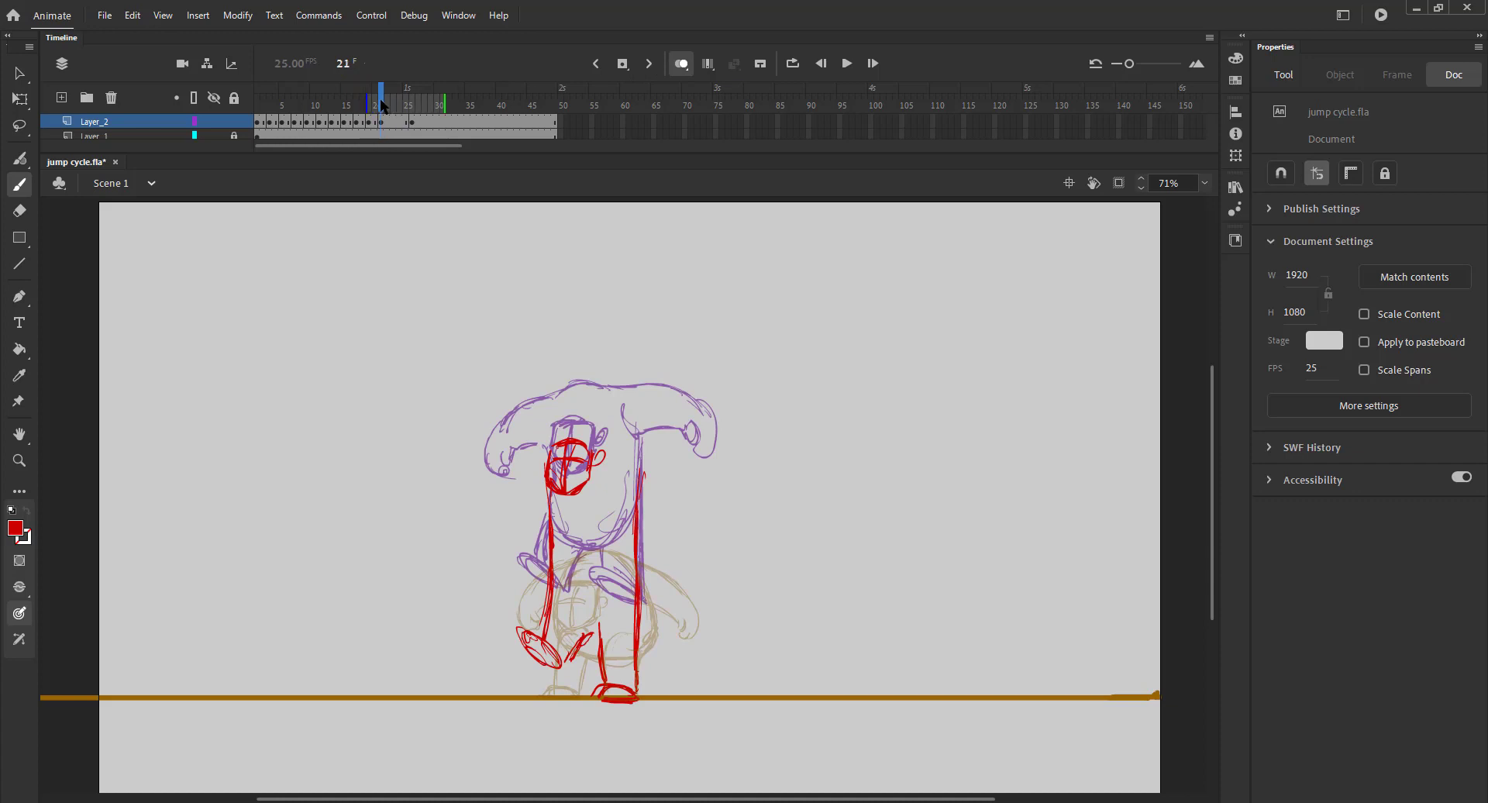
# - Add the shoulder line, both raised arms with hands, the lower belly curve and the torso's inner line on frame 21
pyautogui.moveTo(669, 460); pyautogui.dragTo(688, 465)
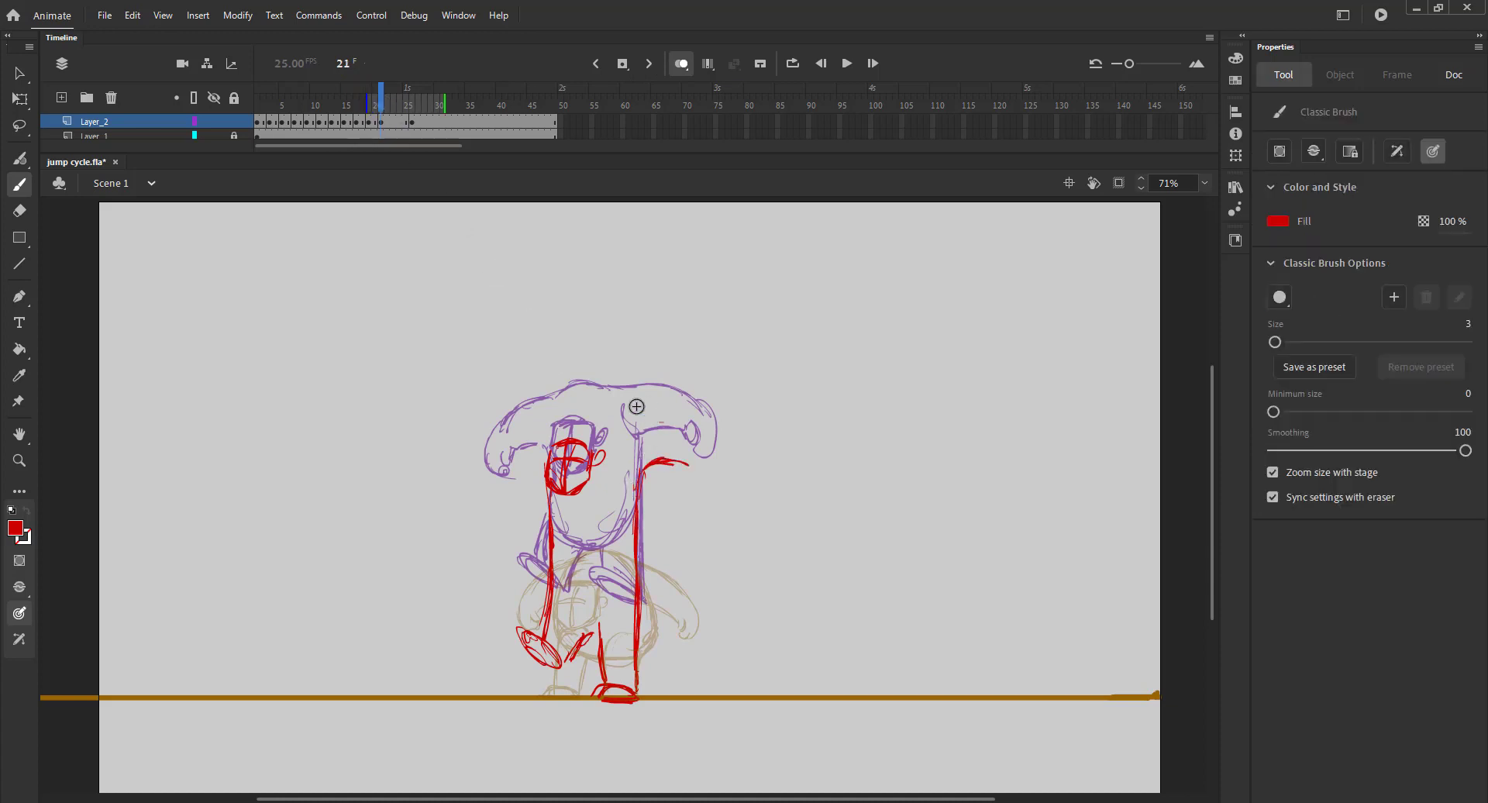
pyautogui.moveTo(548, 422)
pyautogui.mouseDown()
pyautogui.moveTo(670, 419)
pyautogui.moveTo(703, 479)
pyautogui.moveTo(676, 471)
pyautogui.mouseUp()
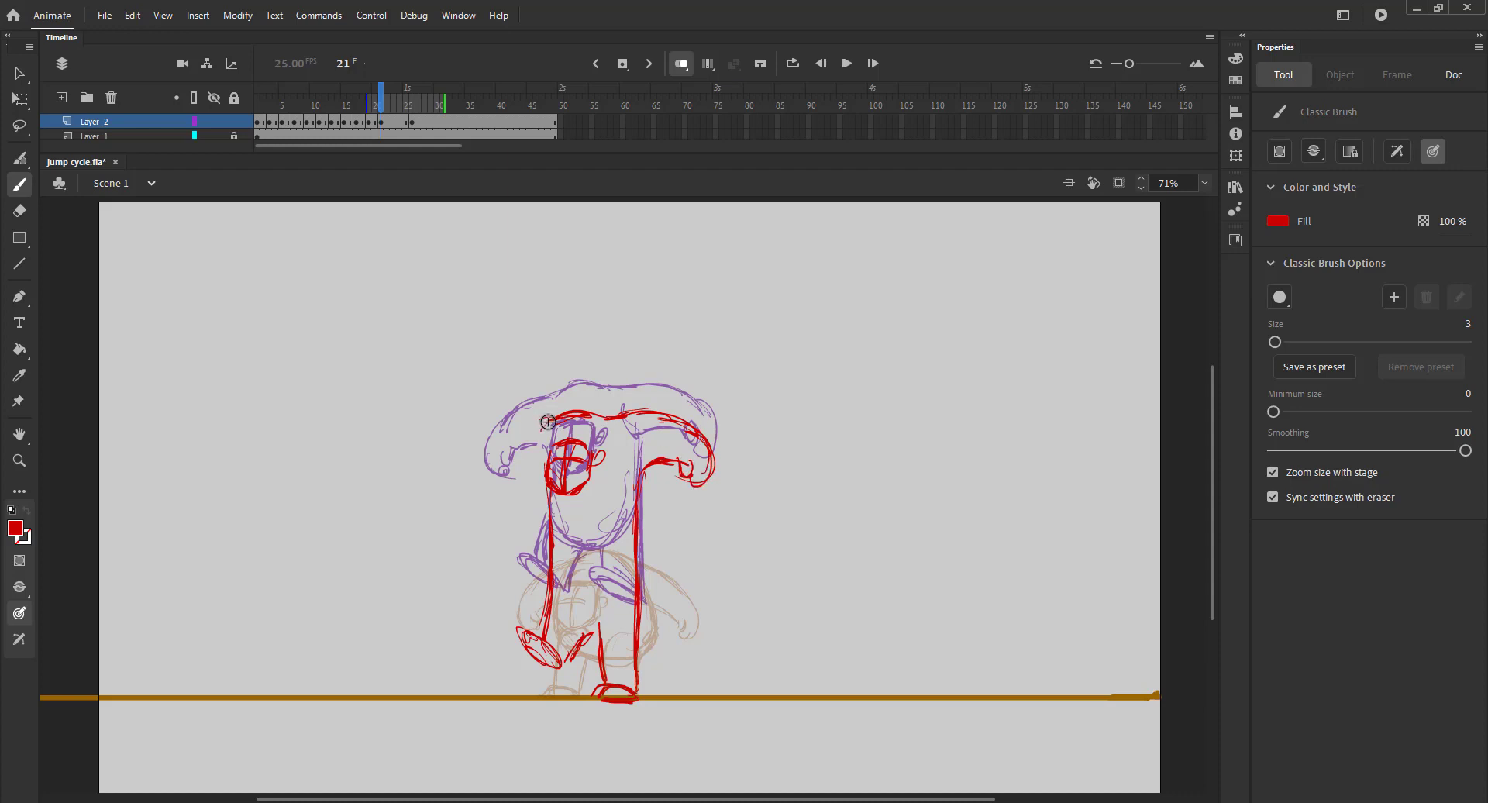
pyautogui.moveTo(549, 417)
pyautogui.mouseDown()
pyautogui.moveTo(498, 432)
pyautogui.moveTo(490, 453)
pyautogui.mouseUp()
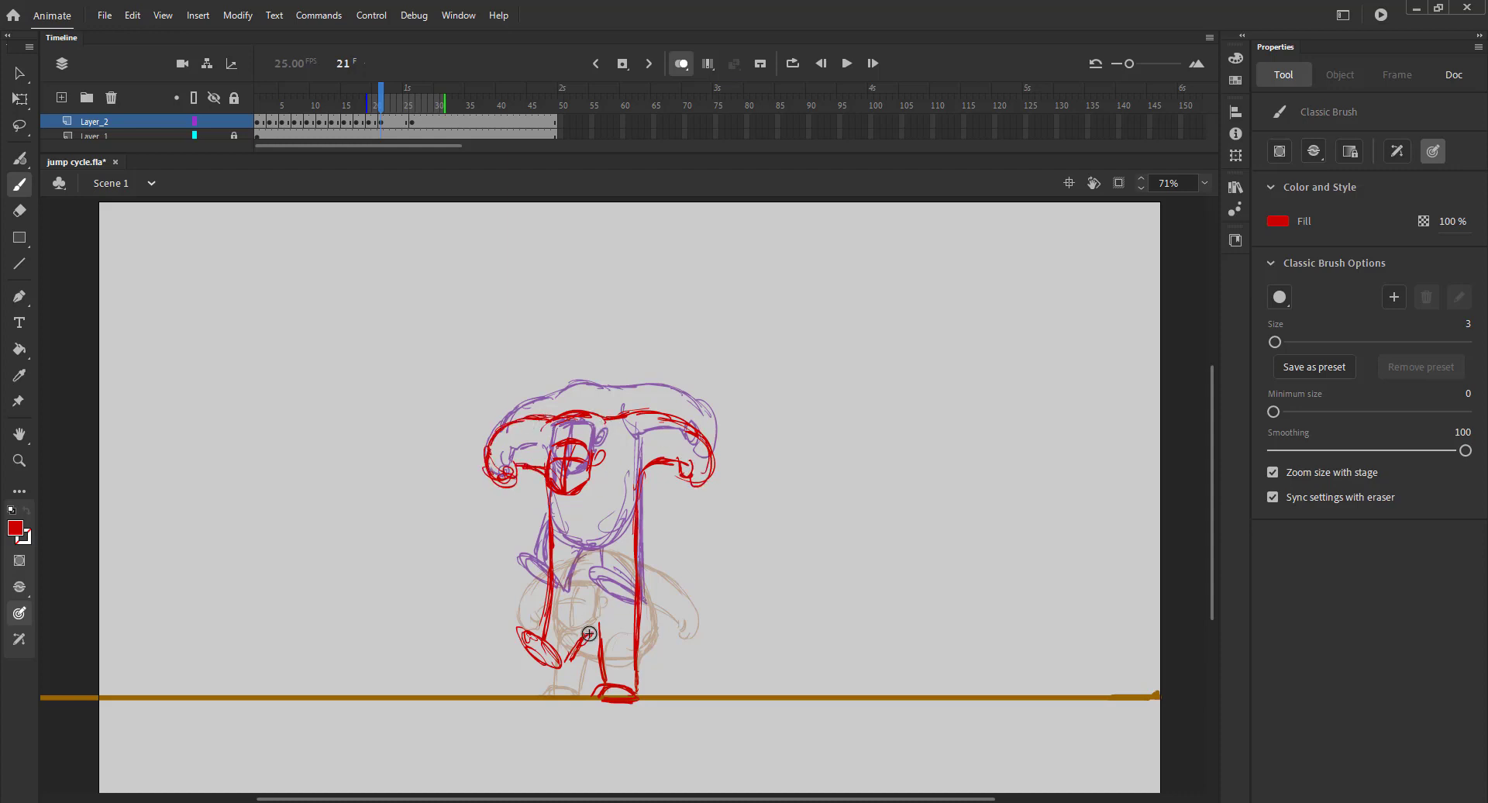
pyautogui.moveTo(562, 569)
pyautogui.mouseDown()
pyautogui.moveTo(620, 616)
pyautogui.moveTo(634, 552)
pyautogui.mouseUp()
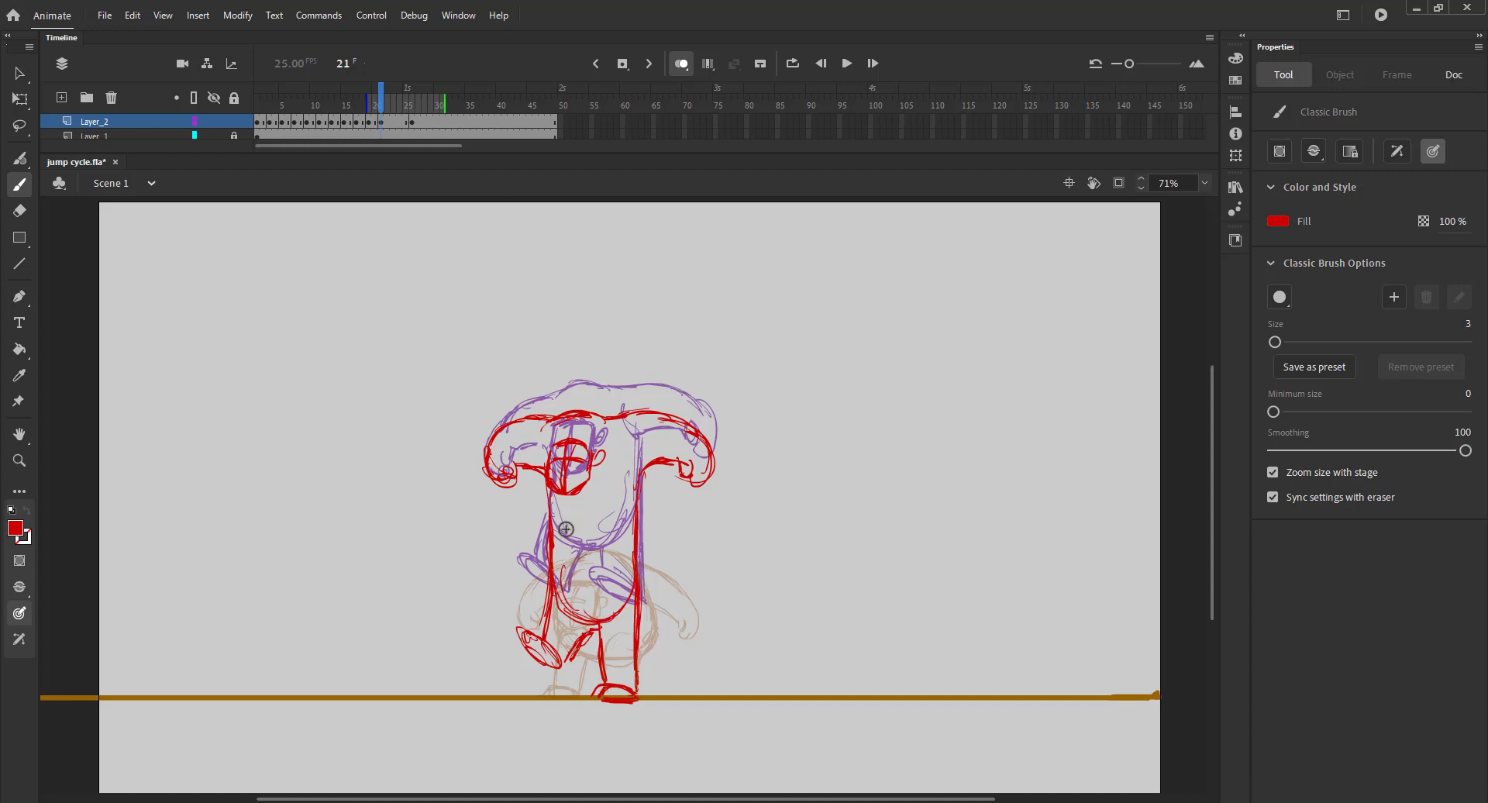
pyautogui.moveTo(569, 498)
pyautogui.mouseDown()
pyautogui.moveTo(574, 606)
pyautogui.moveTo(596, 621)
pyautogui.mouseUp()
# - Compare the frame 21 pose with the other frames, set up a blank keyframe on frame 23, and turn on onion skinning
pyautogui.click(680, 63)
pyautogui.moveTo(353, 99)
pyautogui.mouseDown()
pyautogui.moveTo(307, 101)
pyautogui.moveTo(443, 111)
pyautogui.moveTo(395, 105)
pyautogui.mouseUp()
pyautogui.click(681, 62)
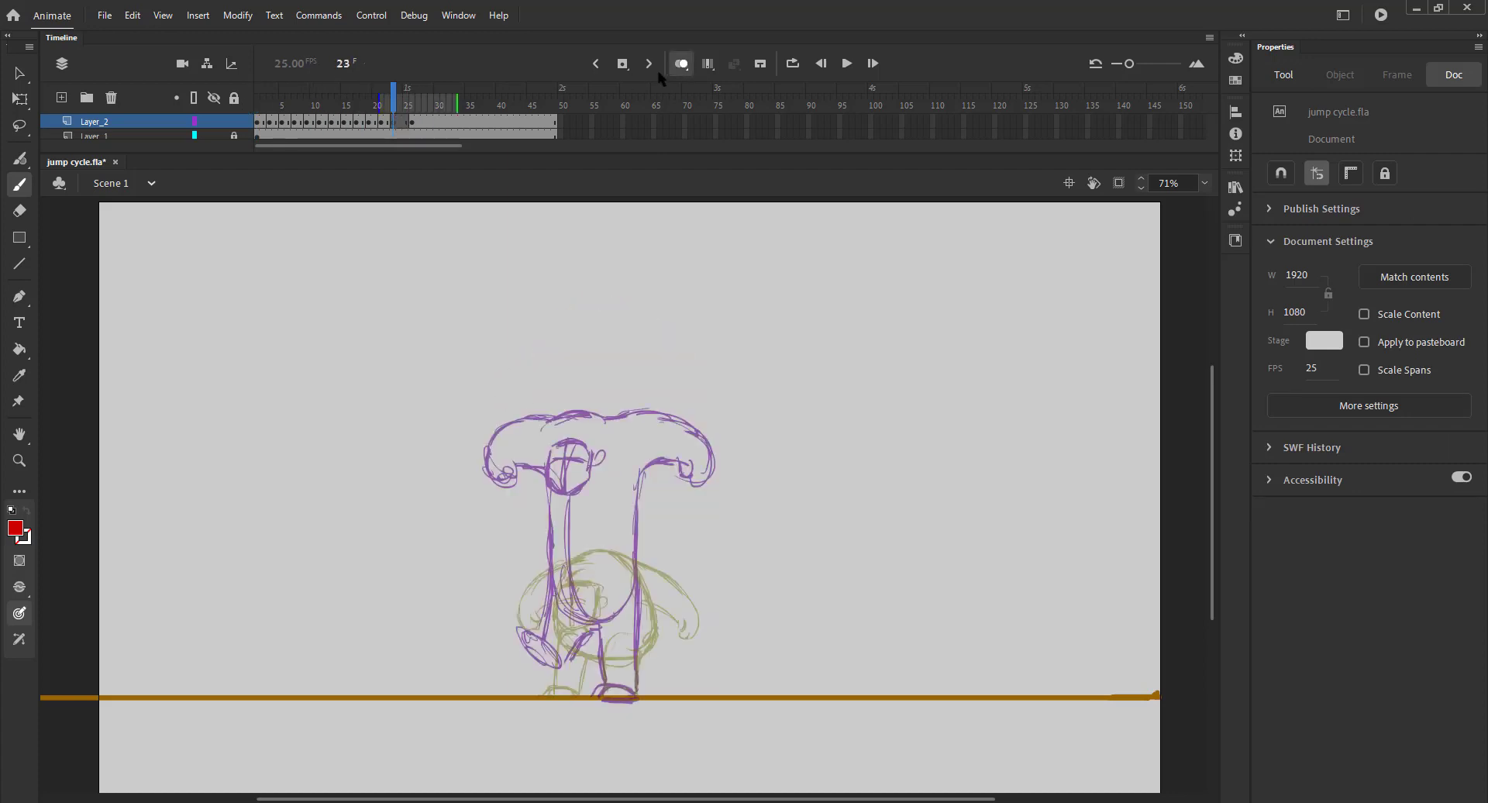
# - Go back to frame 21 and squash the whole drawing slightly downward from its top, keeping the planted foot on the ground line
pyautogui.hotkey('ctrl', 's')
pyautogui.click(681, 63)
pyautogui.press(',')
pyautogui.press(',')
pyautogui.click(681, 64)
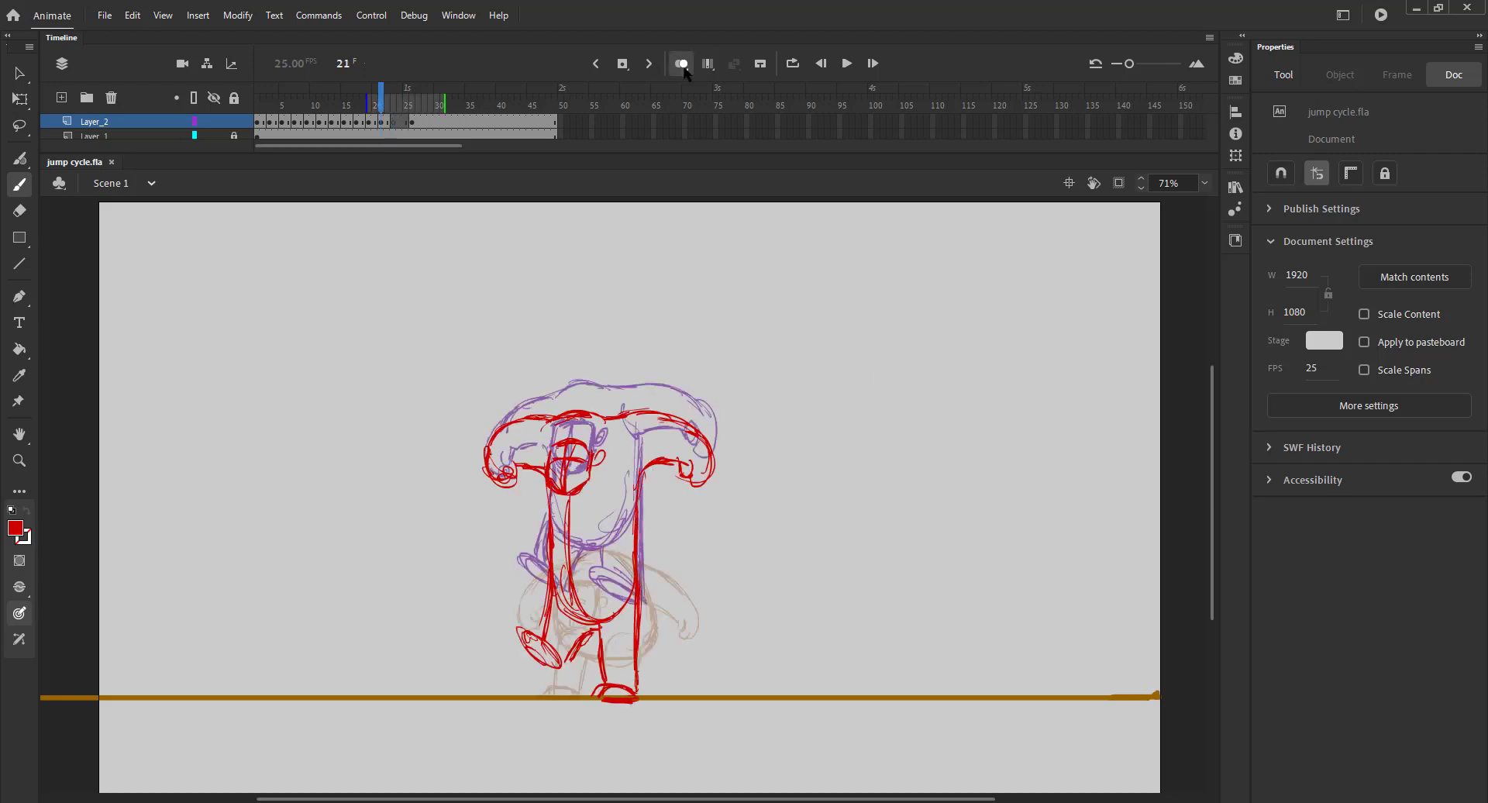
pyautogui.hotkey('ctrl', 'a')
pyautogui.press('q')
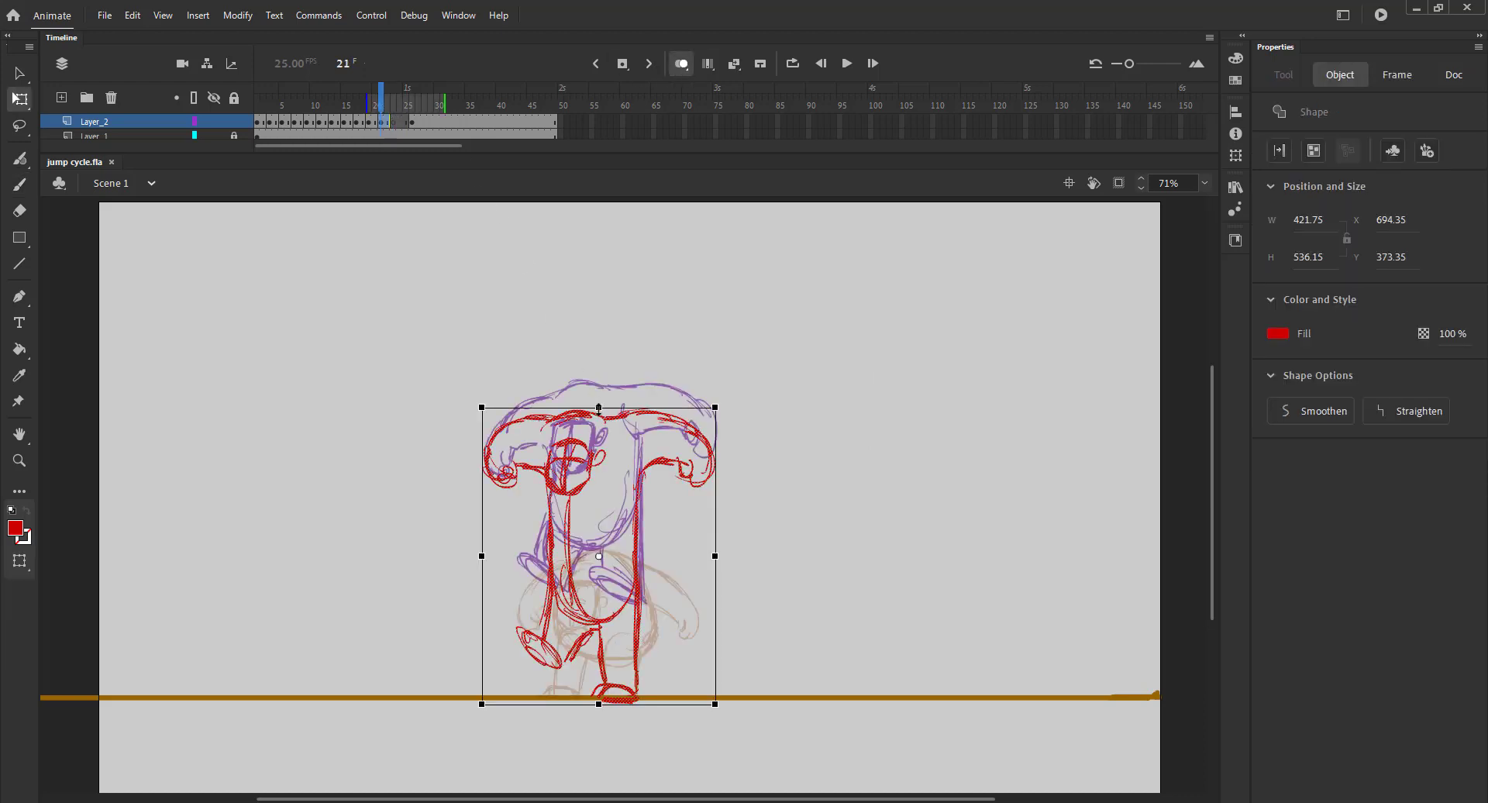
pyautogui.moveTo(598, 419); pyautogui.dragTo(599, 431)
pyautogui.click(681, 63)
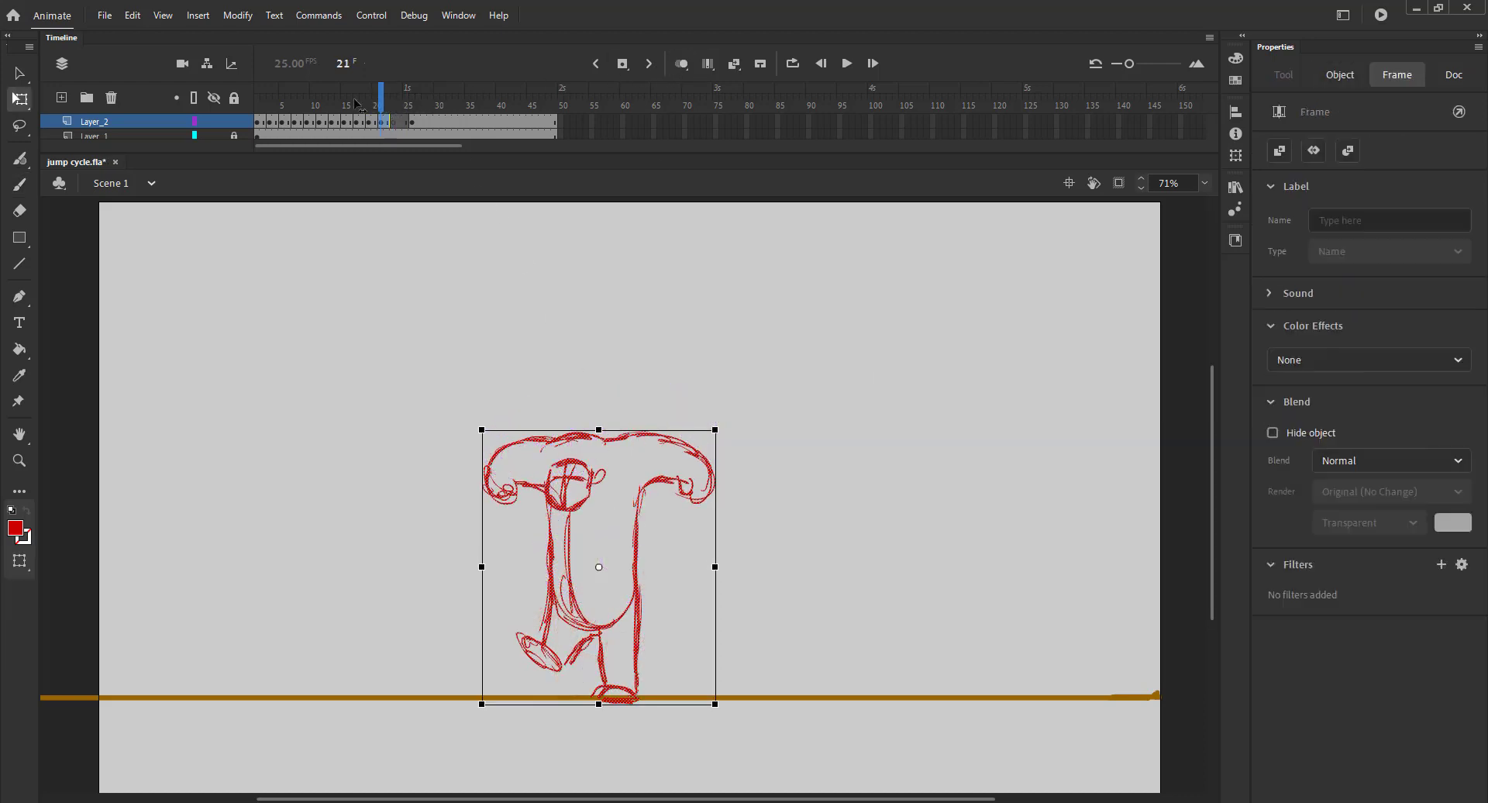
# - Scrub through the frames up to frame 23 to check the motion, turn onion skinning back on and save the file
pyautogui.moveTo(301, 102)
pyautogui.mouseDown()
pyautogui.moveTo(457, 107)
pyautogui.moveTo(393, 104)
pyautogui.mouseUp()
pyautogui.click(681, 63)
pyautogui.hotkey('ctrl', 's')
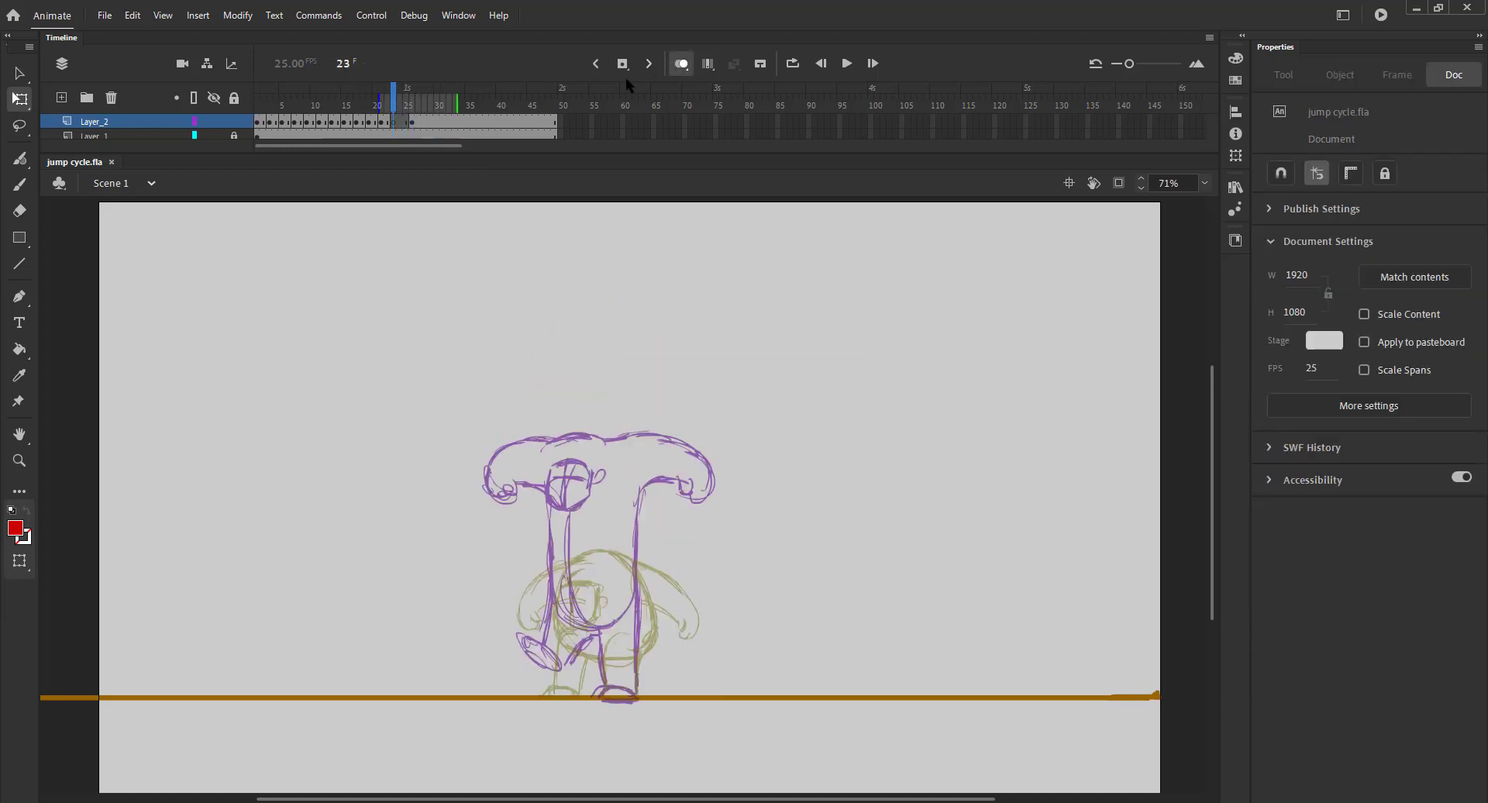
# - Draw the rounded head and ear on frame 23, and extend the top of the head on frame 21
pyautogui.press('b')
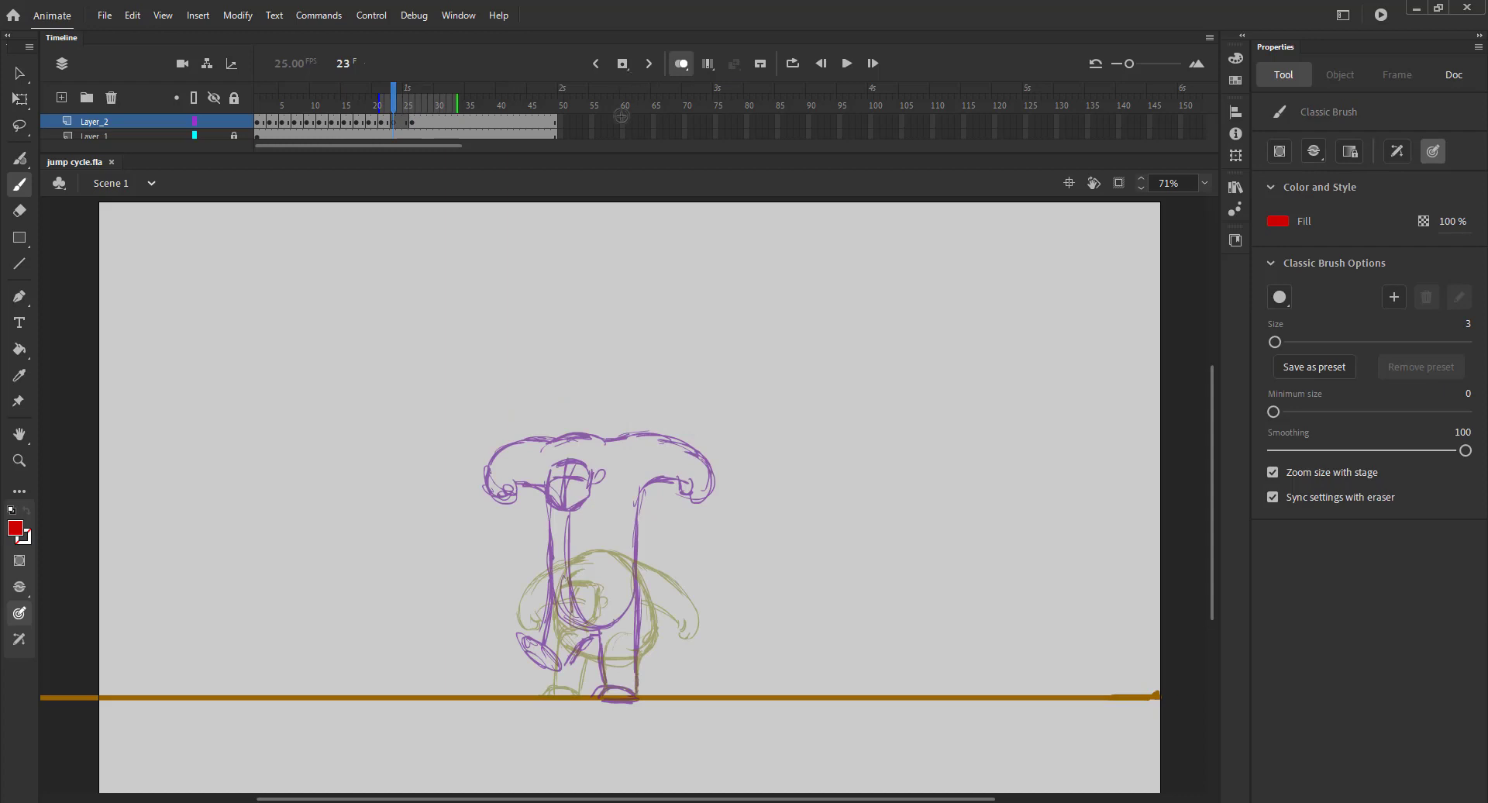
pyautogui.moveTo(589, 541)
pyautogui.mouseDown()
pyautogui.moveTo(593, 572)
pyautogui.moveTo(550, 575)
pyautogui.moveTo(598, 560)
pyautogui.mouseUp()
pyautogui.moveTo(552, 564); pyautogui.dragTo(564, 537)
pyautogui.press(',')
pyautogui.press(',')
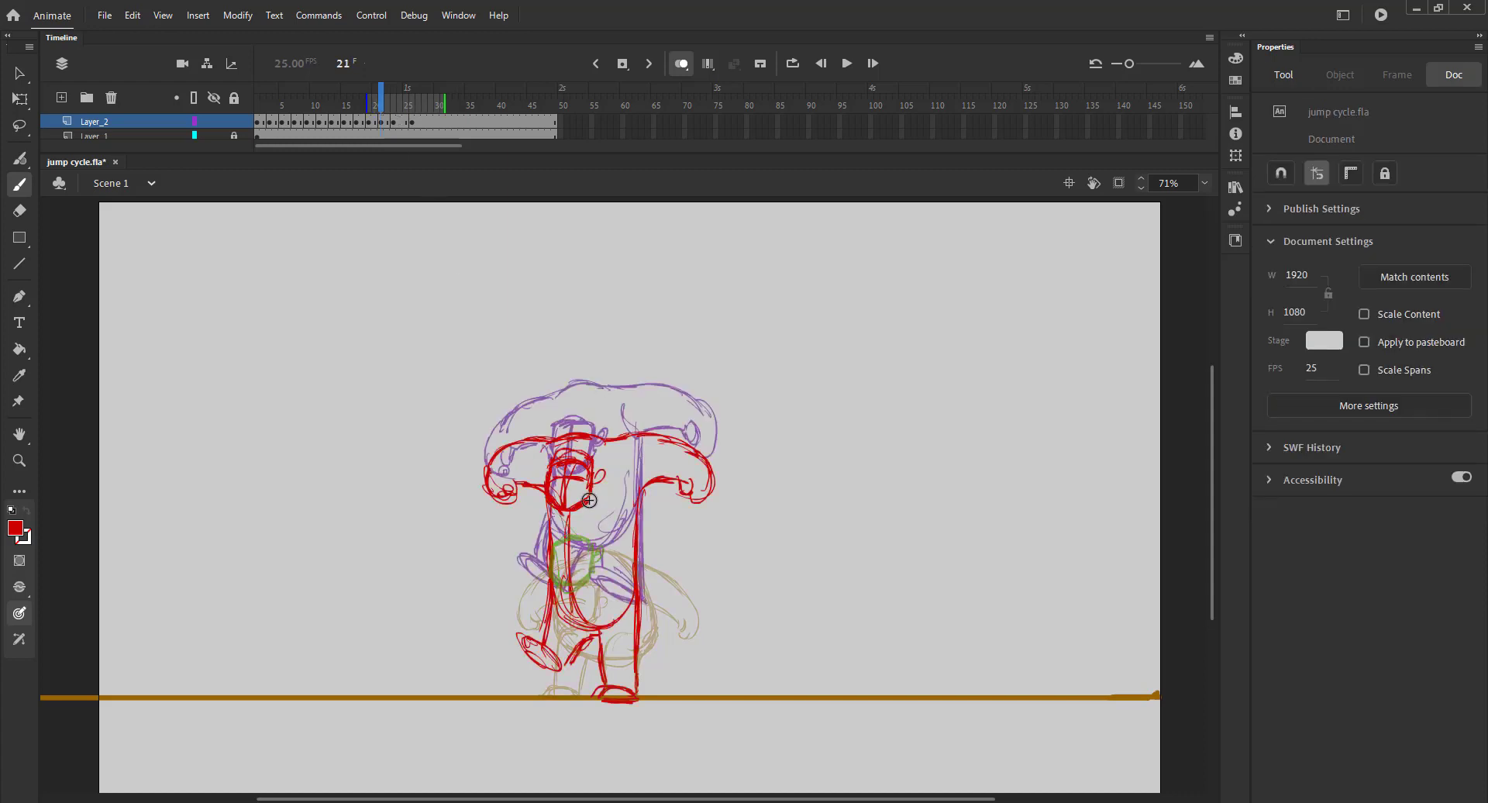
pyautogui.press('.')
pyautogui.press('.')
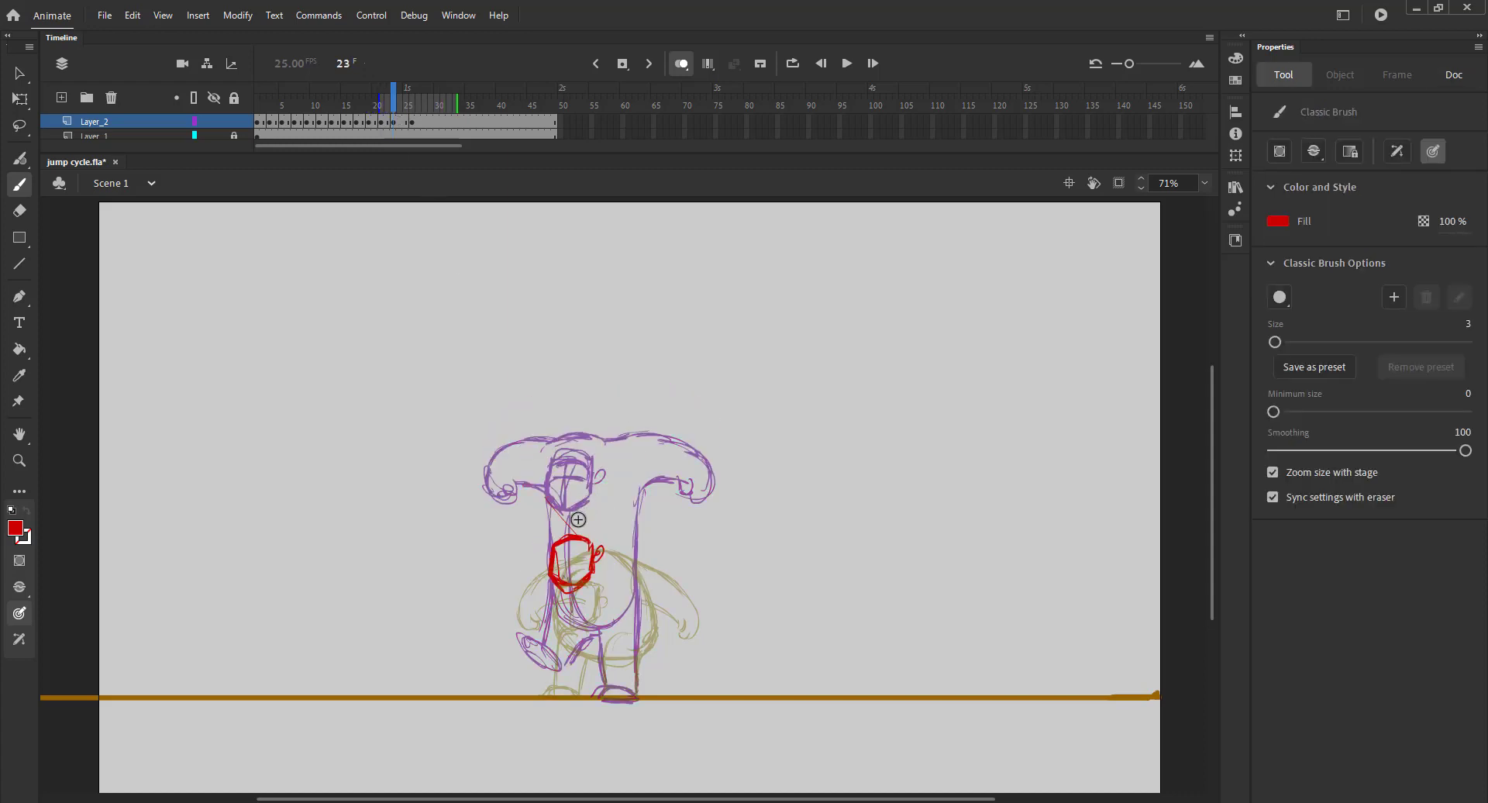
# - Draw the rounded torso and both legs on frame 23, undoing the first leg strokes and redrawing them with both feet on the ground line
pyautogui.moveTo(548, 516)
pyautogui.mouseDown()
pyautogui.moveTo(607, 513)
pyautogui.moveTo(646, 593)
pyautogui.moveTo(650, 613)
pyautogui.moveTo(589, 632)
pyautogui.mouseUp()
pyautogui.moveTo(549, 580)
pyautogui.mouseDown()
pyautogui.moveTo(577, 634)
pyautogui.moveTo(632, 644)
pyautogui.moveTo(624, 624)
pyautogui.moveTo(640, 629)
pyautogui.moveTo(636, 696)
pyautogui.mouseUp()
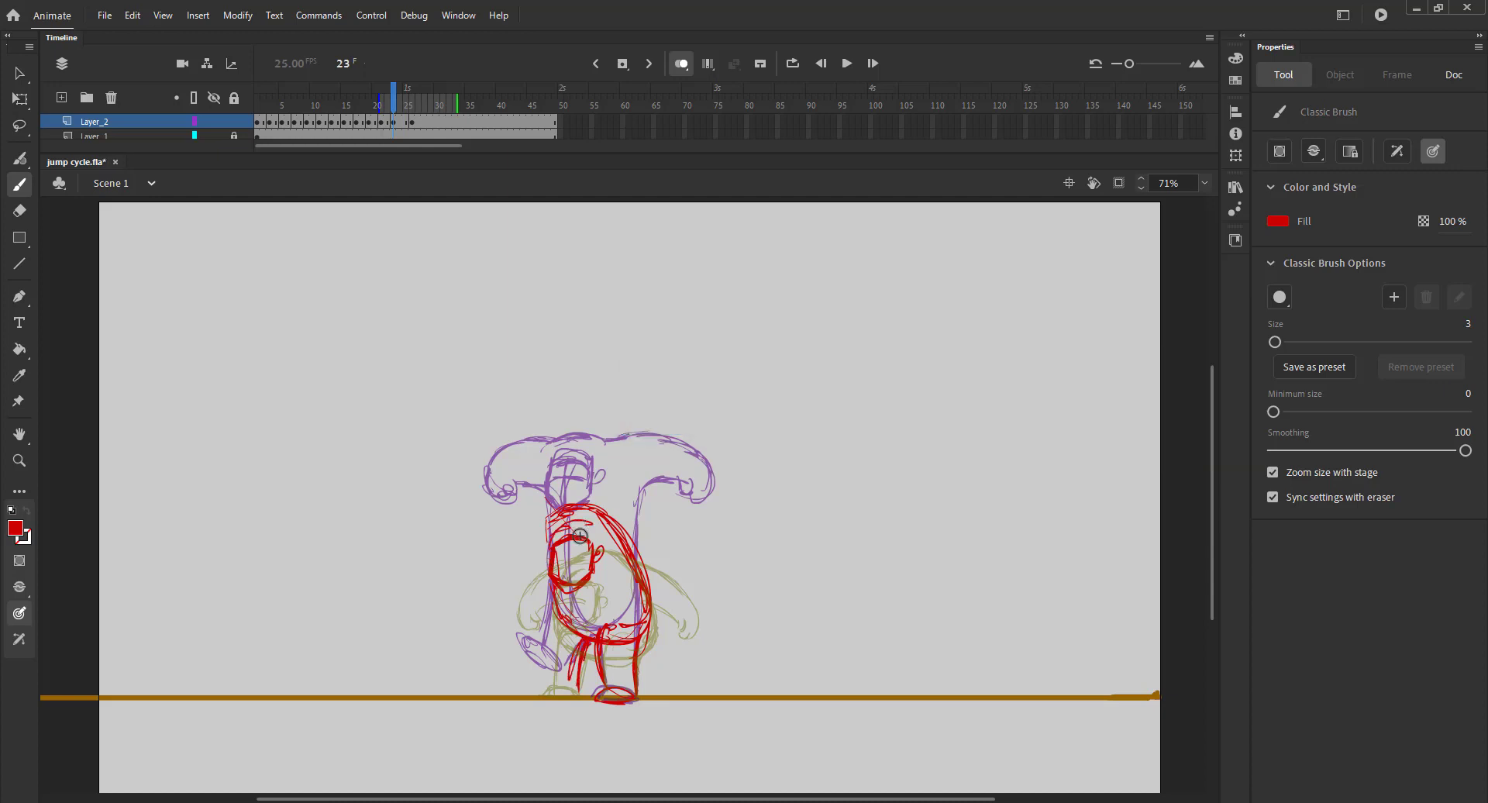
pyautogui.hotkey('ctrl', 'z')
pyautogui.hotkey('ctrl', 'z')
pyautogui.hotkey('ctrl', 'z')
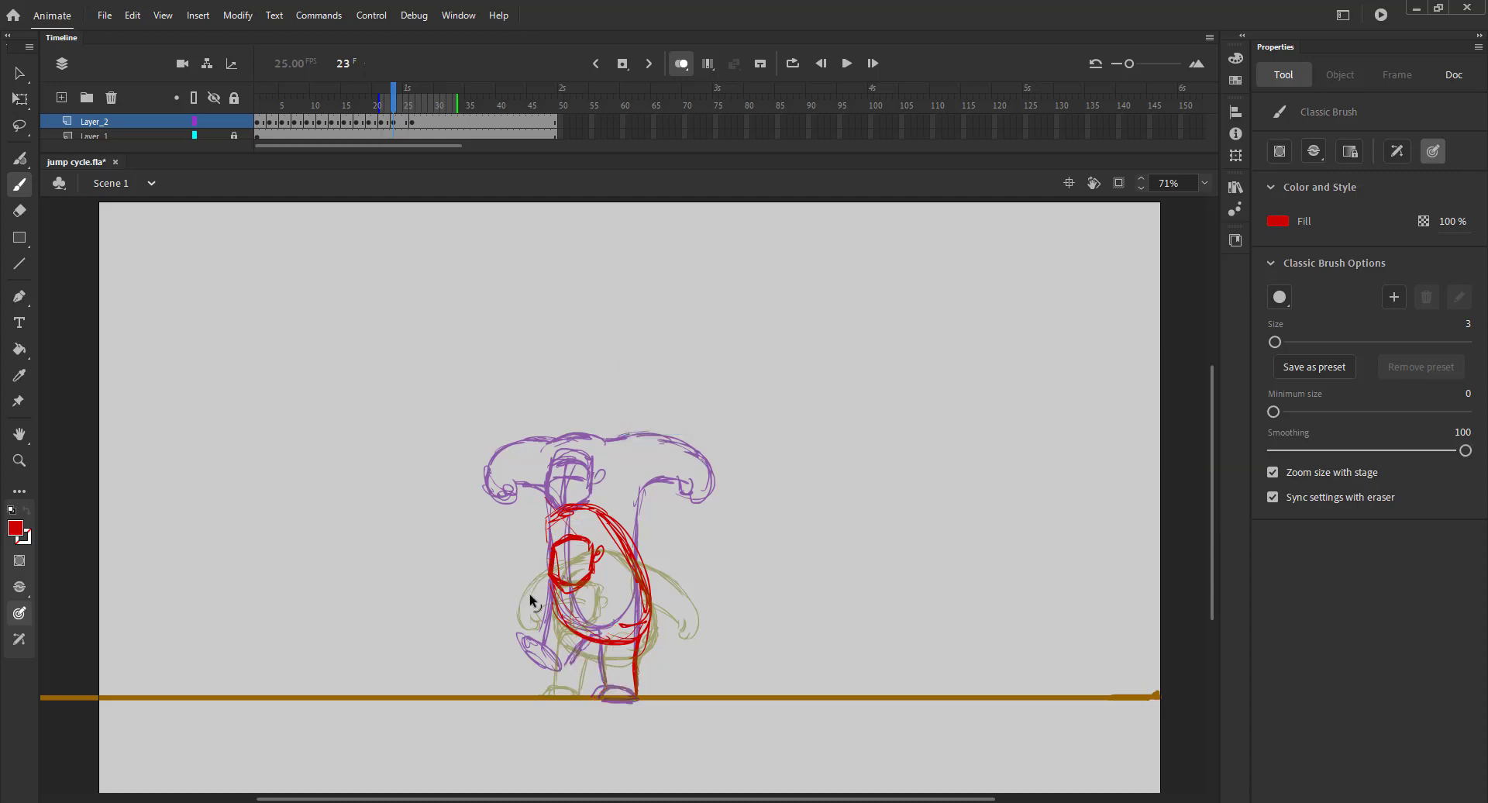
pyautogui.moveTo(578, 693); pyautogui.dragTo(593, 643)
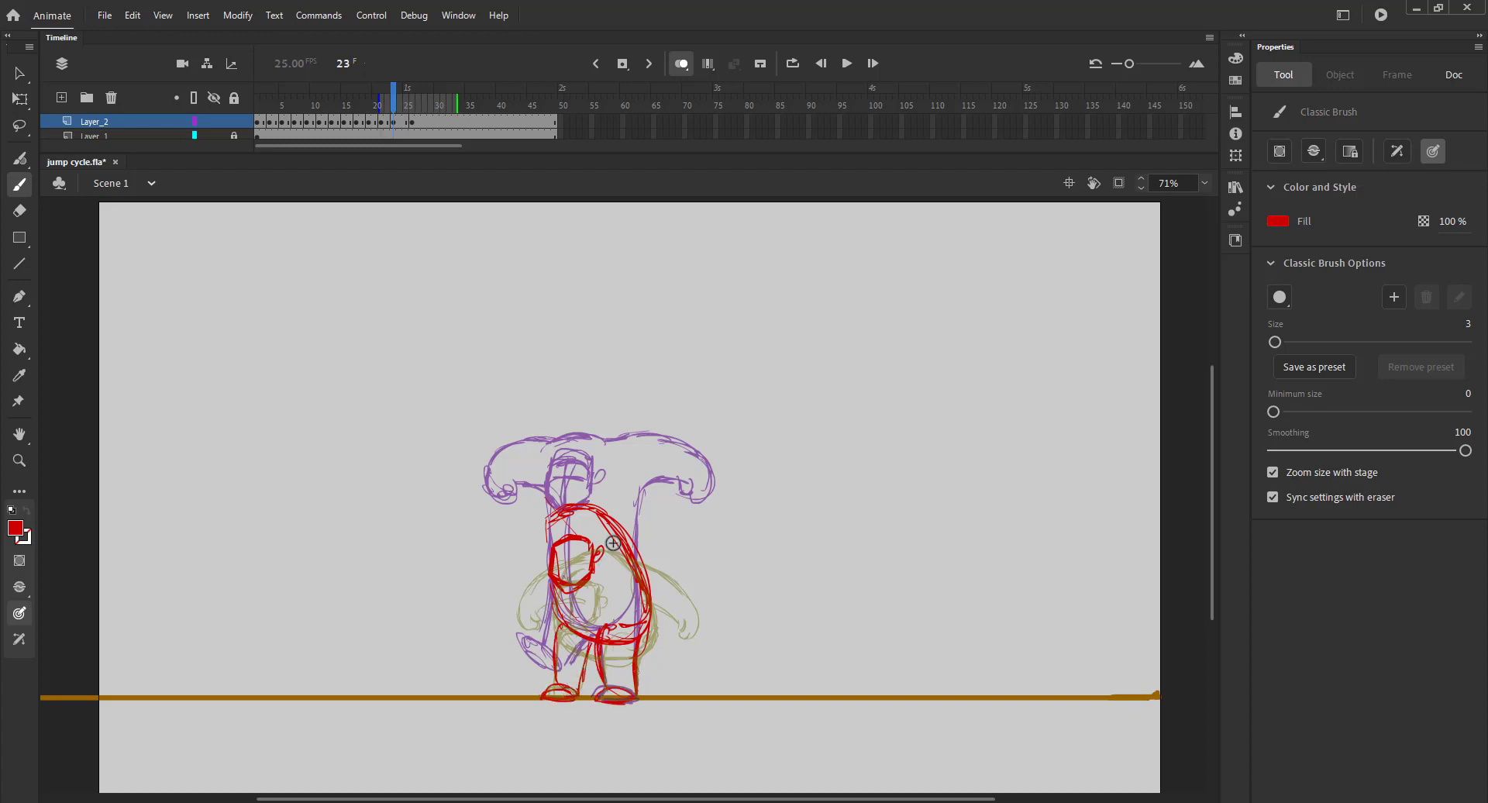
# - Draw both raised, bent arms with hands on frame 23, and clean up the outline at the top of the torso
pyautogui.moveTo(609, 546); pyautogui.dragTo(685, 528)
pyautogui.press('v')
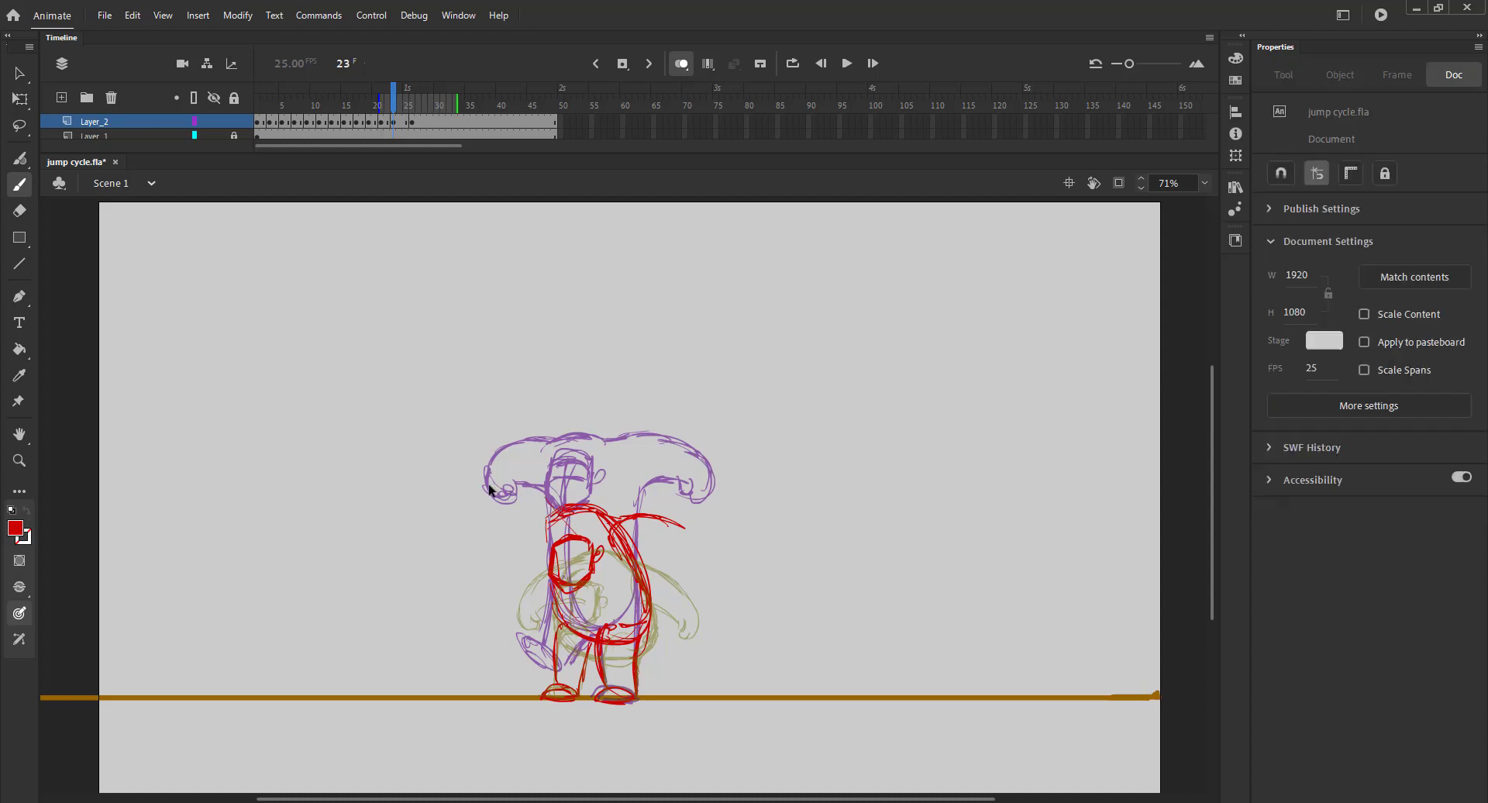
pyautogui.moveTo(486, 485)
pyautogui.mouseDown()
pyautogui.moveTo(604, 542)
pyautogui.moveTo(518, 531)
pyautogui.moveTo(496, 550)
pyautogui.mouseUp()
pyautogui.press('Delete')
pyautogui.press('b')
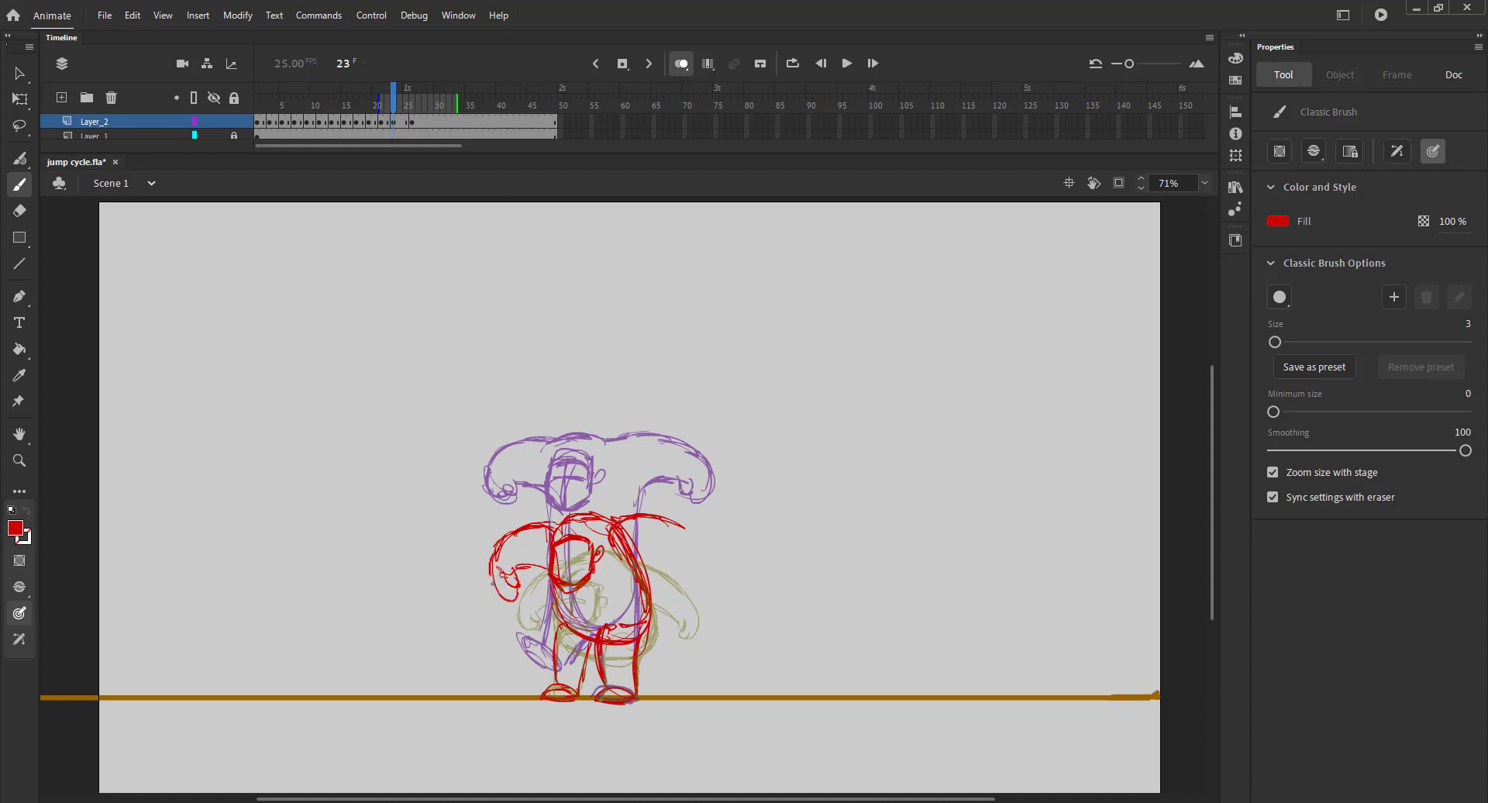
pyautogui.moveTo(666, 521)
pyautogui.mouseDown()
pyautogui.moveTo(688, 538)
pyautogui.moveTo(677, 578)
pyautogui.mouseUp()
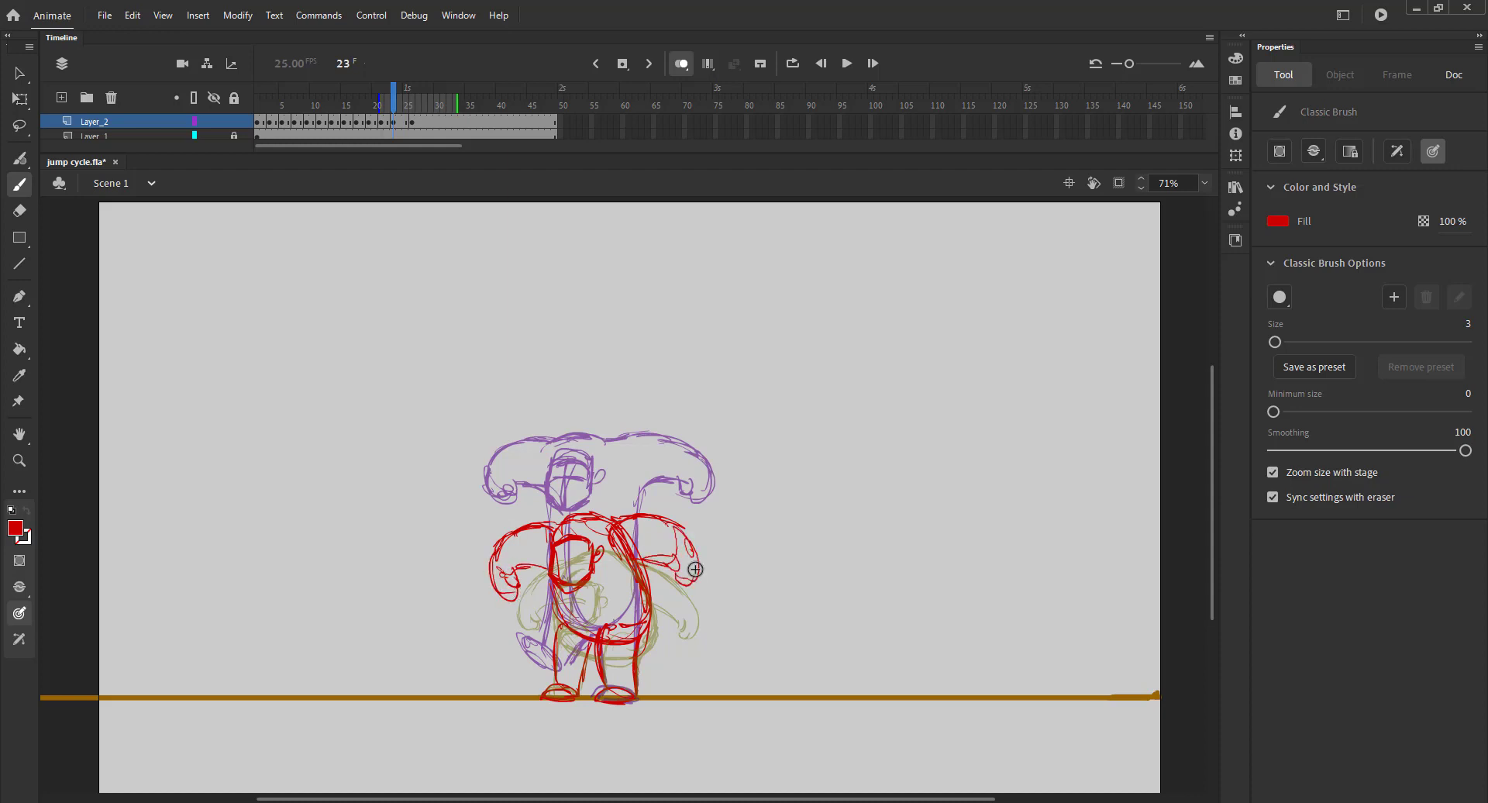
# - Check the frame 23 pose without onion skinning, save, and set up a blank keyframe on frame 25 with onion skinning on
pyautogui.click(681, 64)
pyautogui.moveTo(393, 102)
pyautogui.mouseDown()
pyautogui.moveTo(362, 104)
pyautogui.moveTo(406, 105)
pyautogui.mouseUp()
pyautogui.hotkey('ctrl', 's')
pyautogui.press('F7')
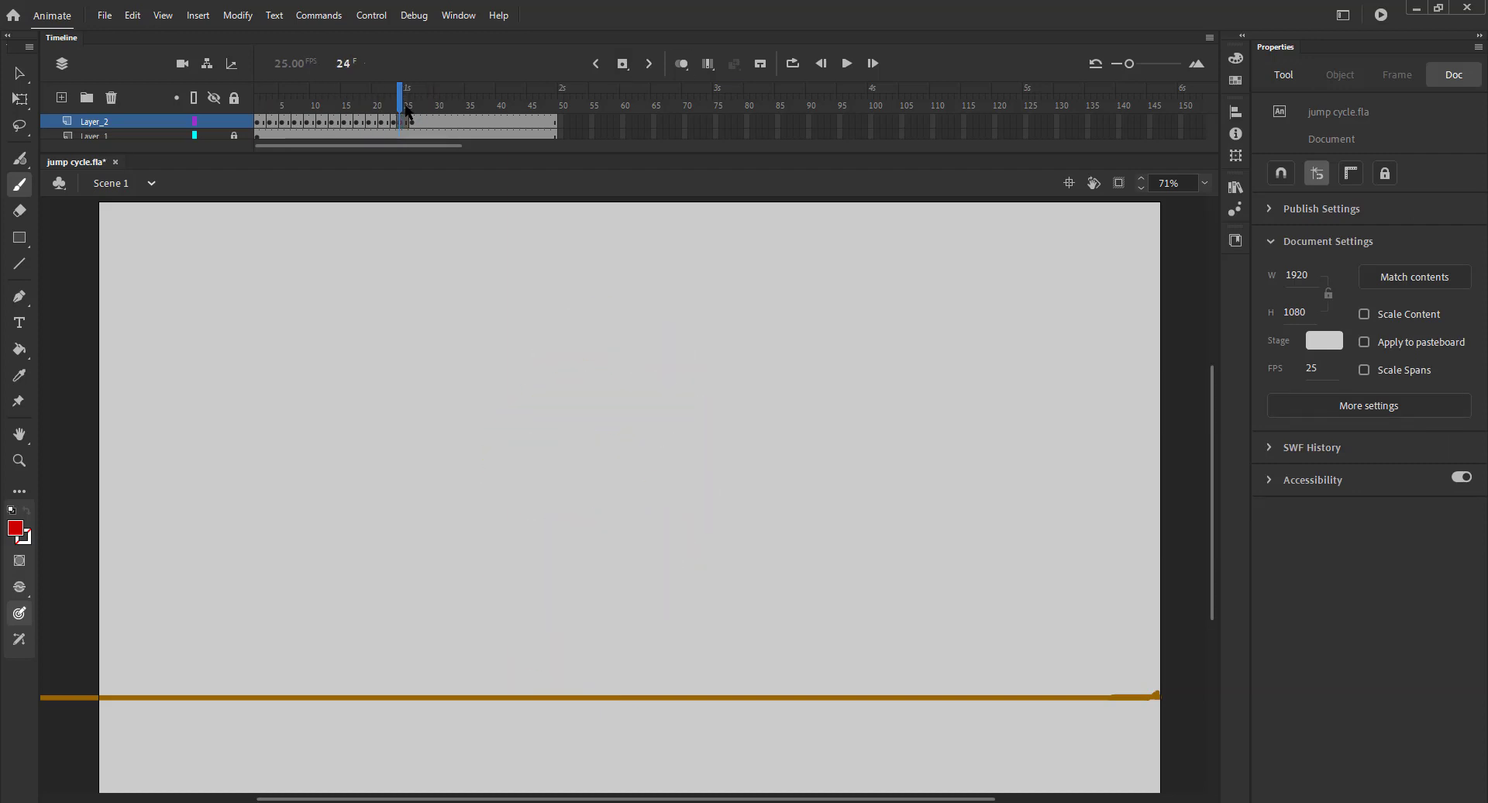
pyautogui.click(397, 109)
pyautogui.click(407, 107)
pyautogui.click(681, 65)
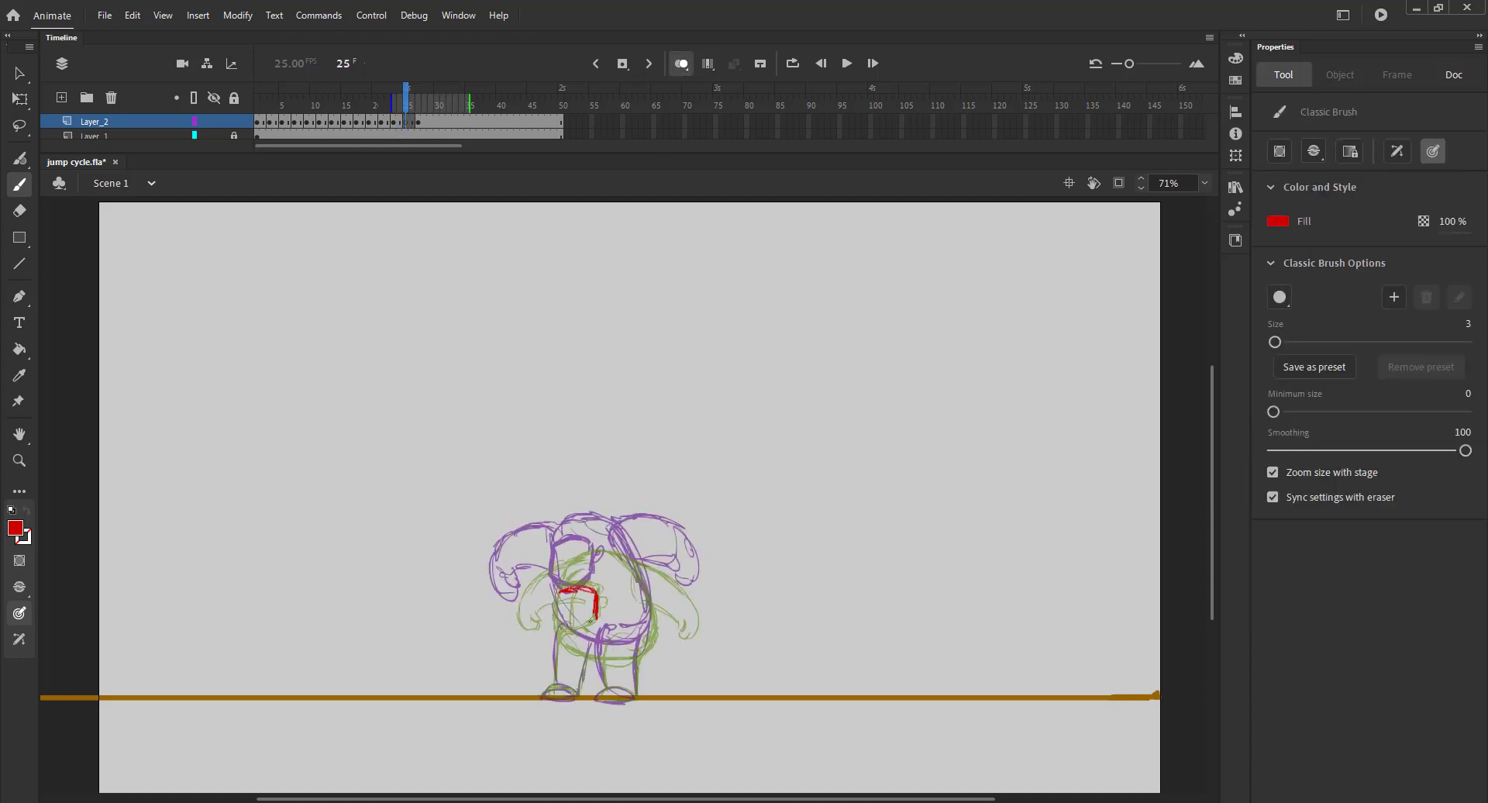
# - Draw the lowered head with ear and face guidelines on frame 25, and rework the shoulder line so it sweeps down into both arms
pyautogui.moveTo(593, 620)
pyautogui.mouseDown()
pyautogui.moveTo(562, 604)
pyautogui.moveTo(570, 621)
pyautogui.mouseUp()
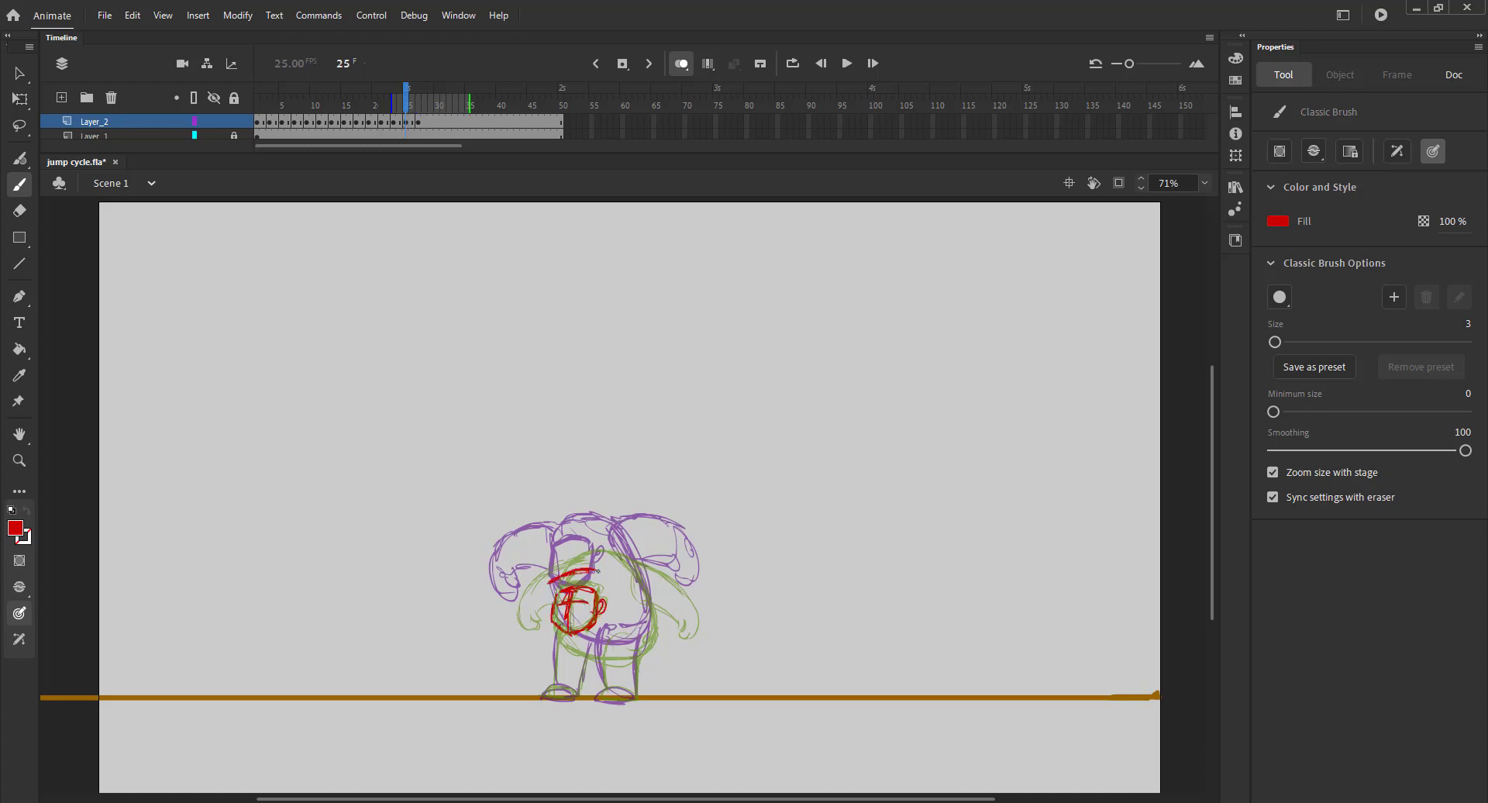
pyautogui.moveTo(658, 569); pyautogui.dragTo(699, 611)
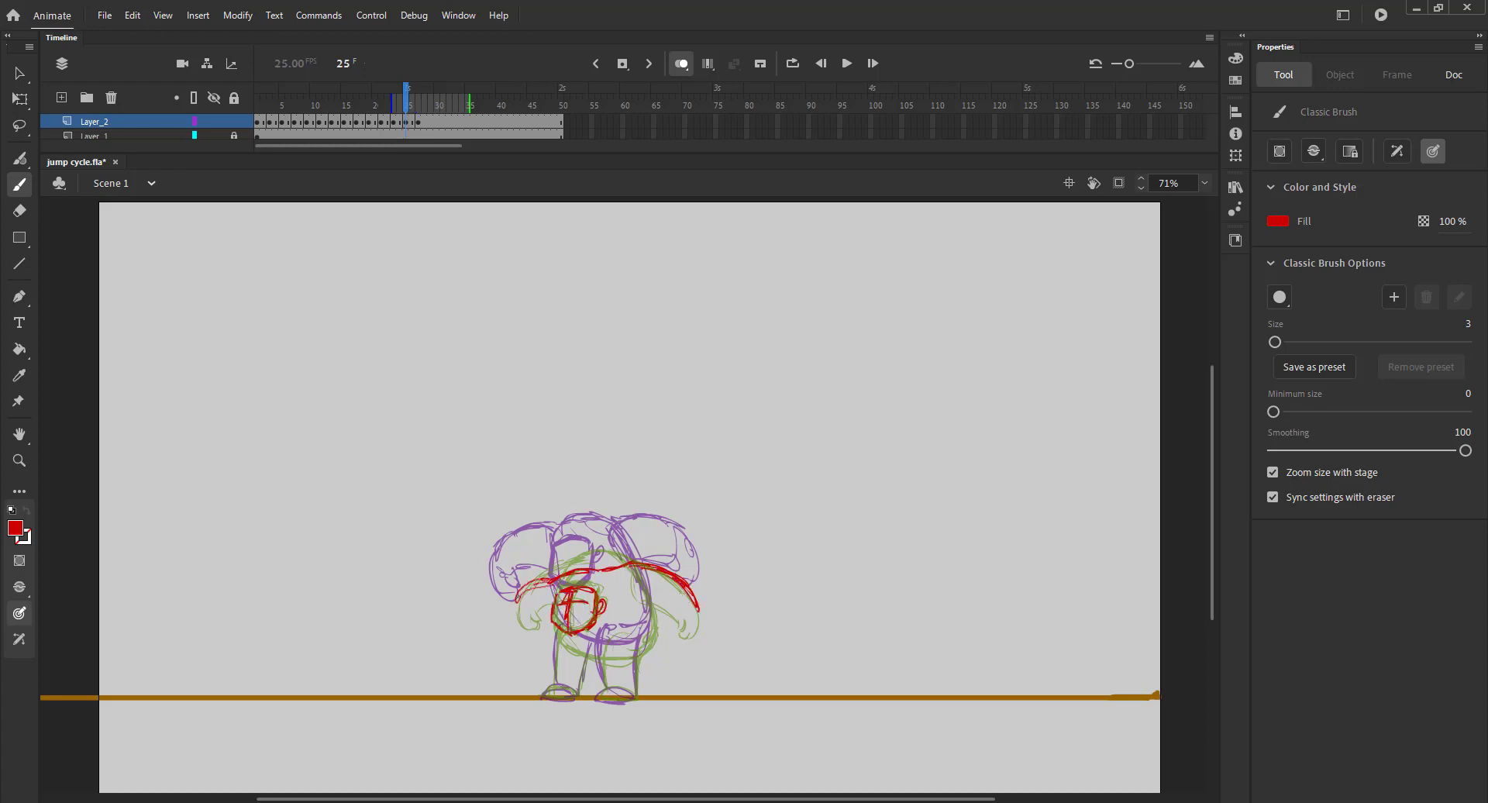
pyautogui.hotkey('ctrl', 'z')
pyautogui.hotkey('ctrl', 'z')
pyautogui.hotkey('ctrl', 'z')
pyautogui.hotkey('ctrl', 'z')
pyautogui.hotkey('ctrl', 'z')
pyautogui.hotkey('ctrl', 'z')
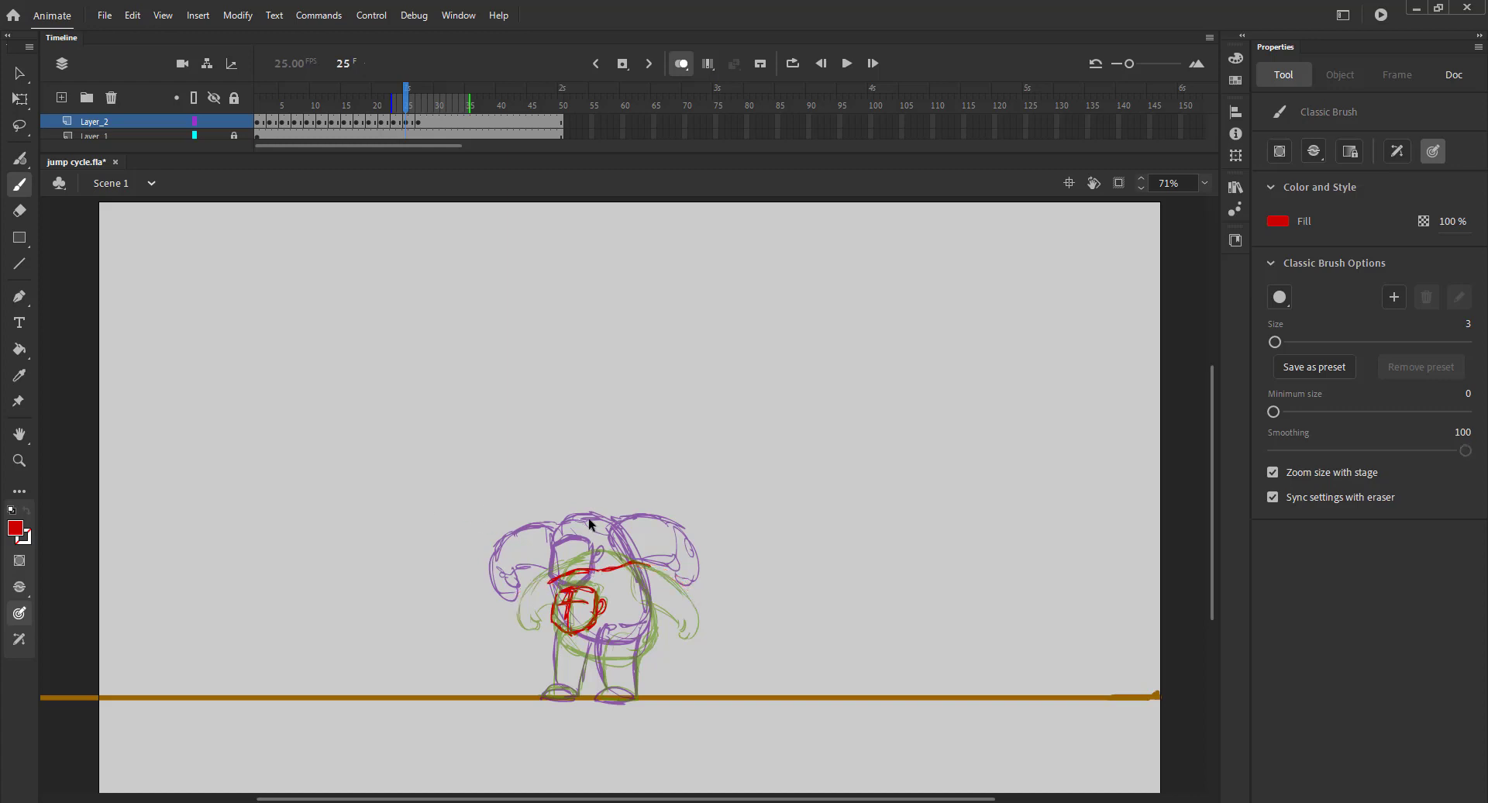
pyautogui.moveTo(617, 573); pyautogui.dragTo(696, 611)
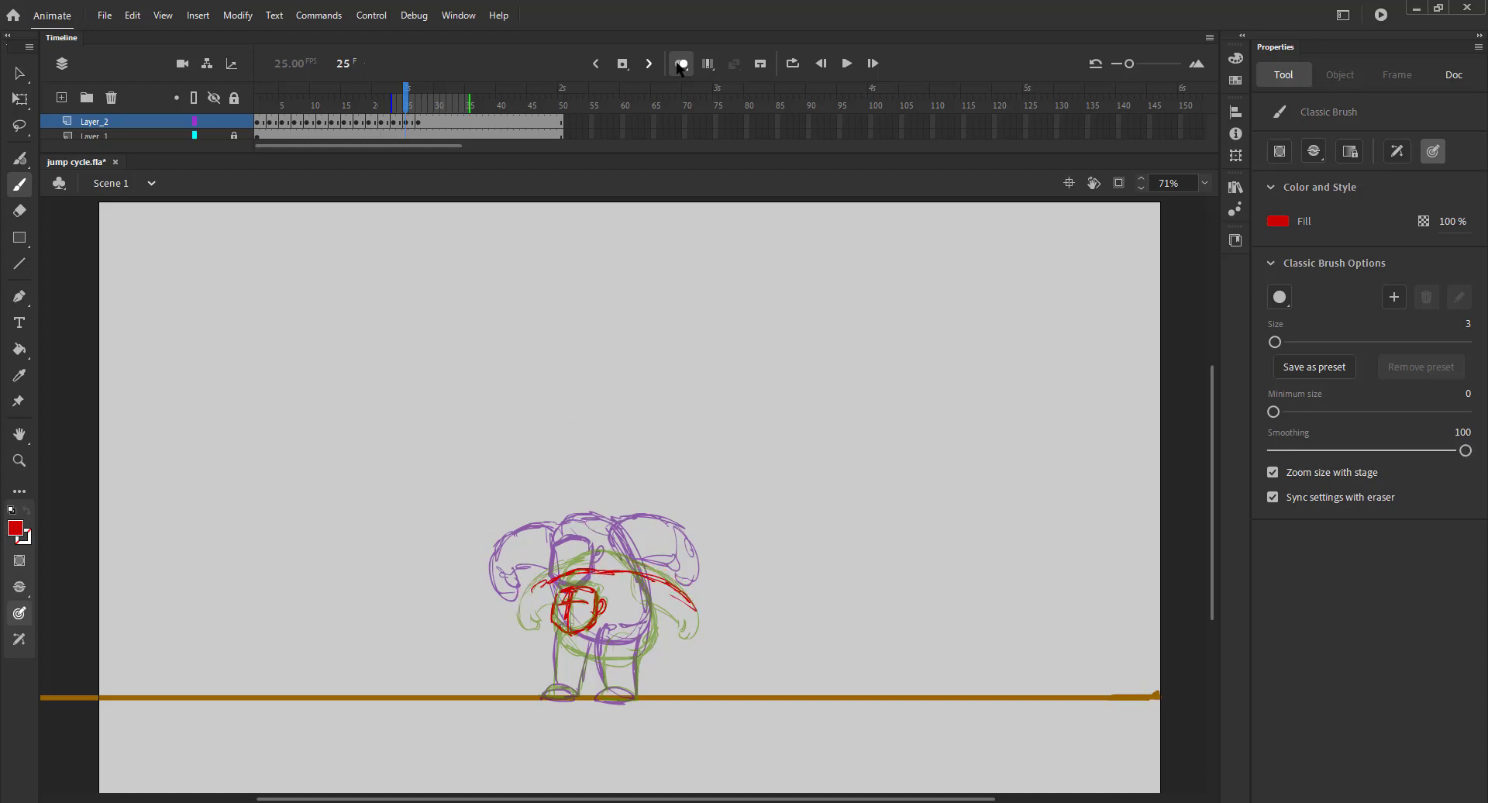
pyautogui.press('Return')
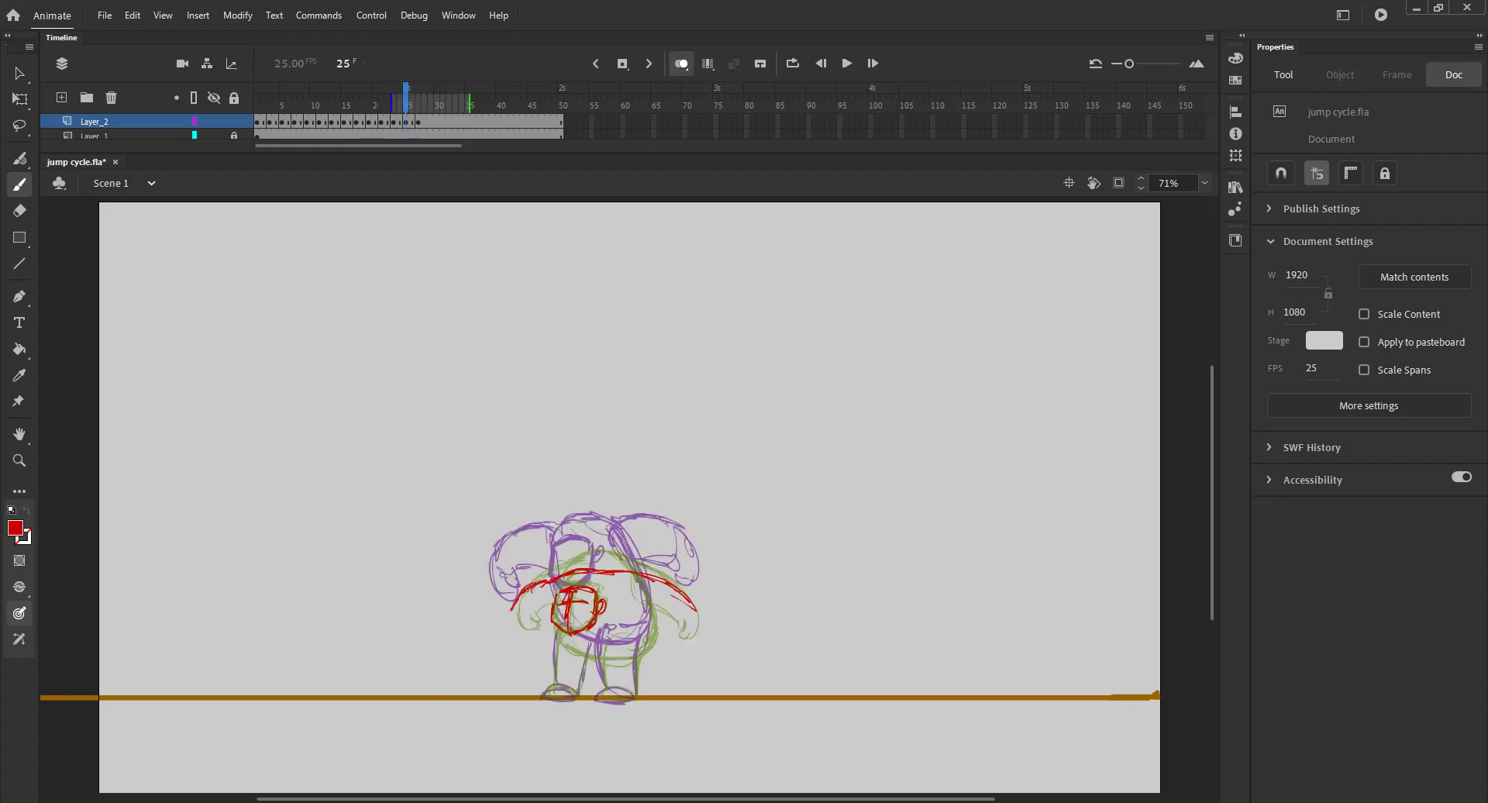
pyautogui.press('b')
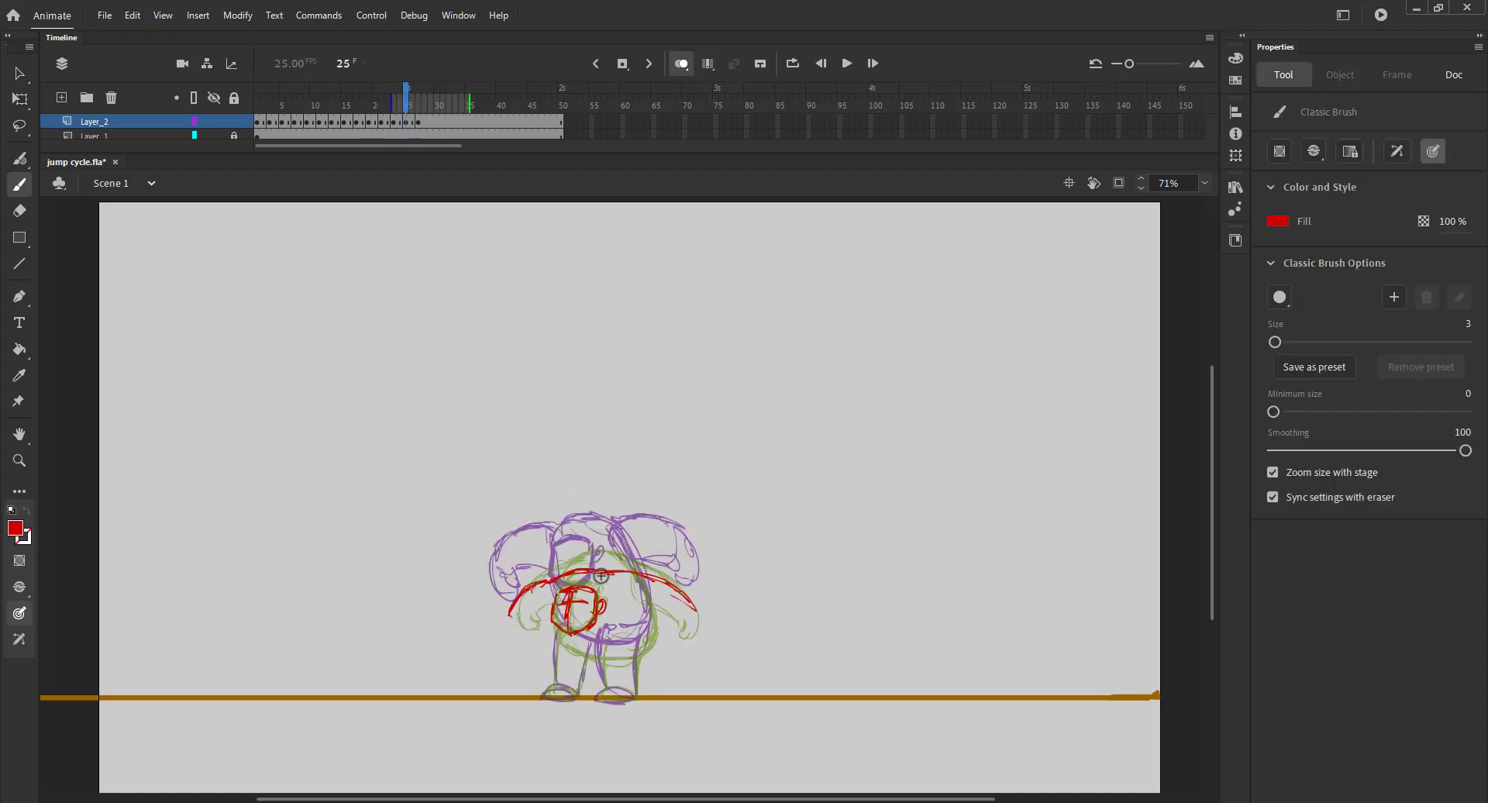
# - Add the bent legs with planted feet, the undersides of the arms, the hands and the lower belly curve on frame 25
pyautogui.hotkey('ctrl', 'z')
pyautogui.moveTo(598, 638)
pyautogui.mouseDown()
pyautogui.moveTo(594, 687)
pyautogui.moveTo(637, 696)
pyautogui.mouseUp()
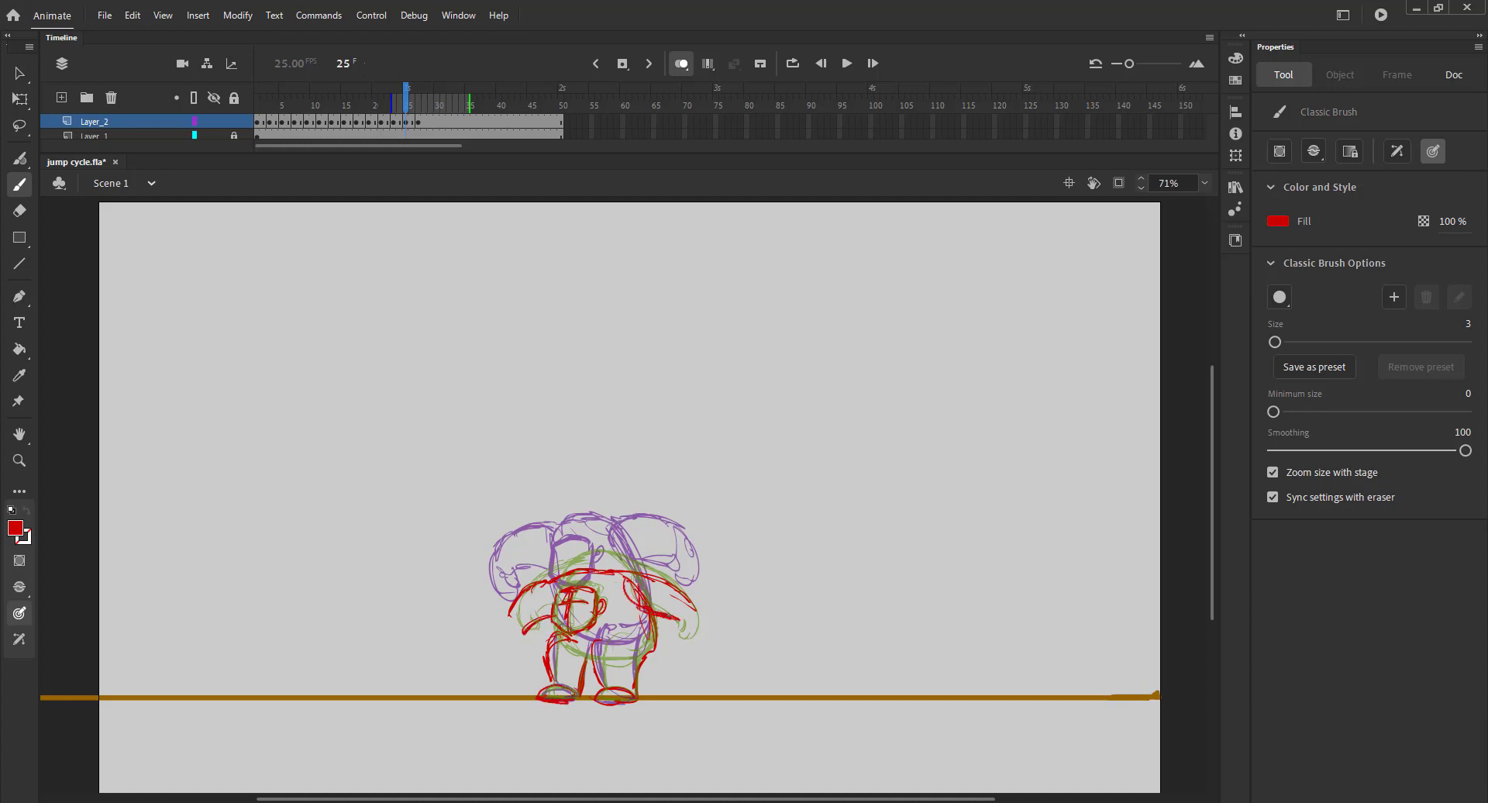
pyautogui.moveTo(698, 614); pyautogui.dragTo(683, 630)
pyautogui.moveTo(505, 624)
pyautogui.mouseDown()
pyautogui.moveTo(526, 645)
pyautogui.moveTo(640, 653)
pyautogui.mouseUp()
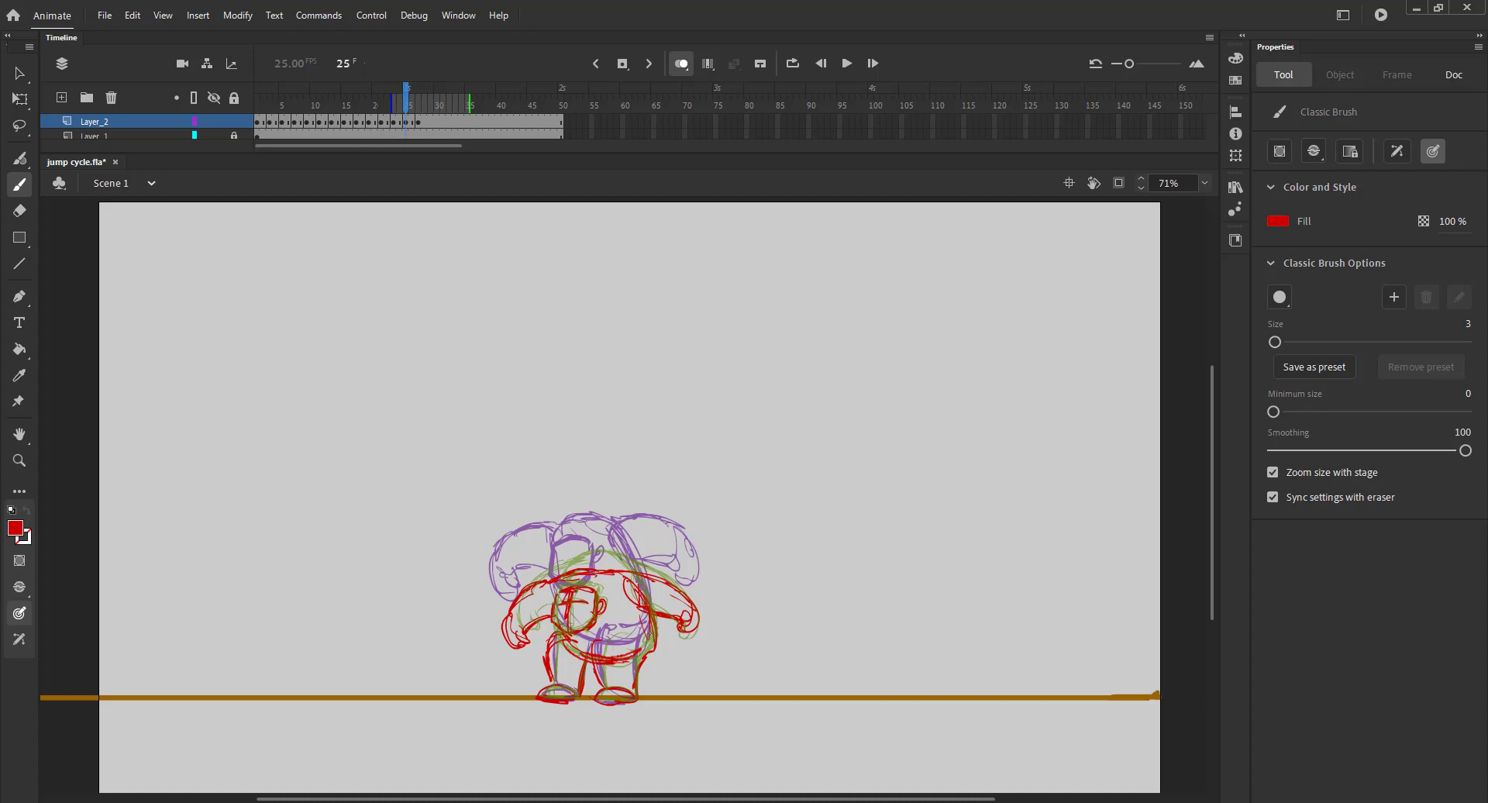
# - Turn off onion skinning and play the jump cycle from frame 1 to check the motion
pyautogui.click(684, 64)
pyautogui.moveTo(412, 104); pyautogui.dragTo(264, 109)
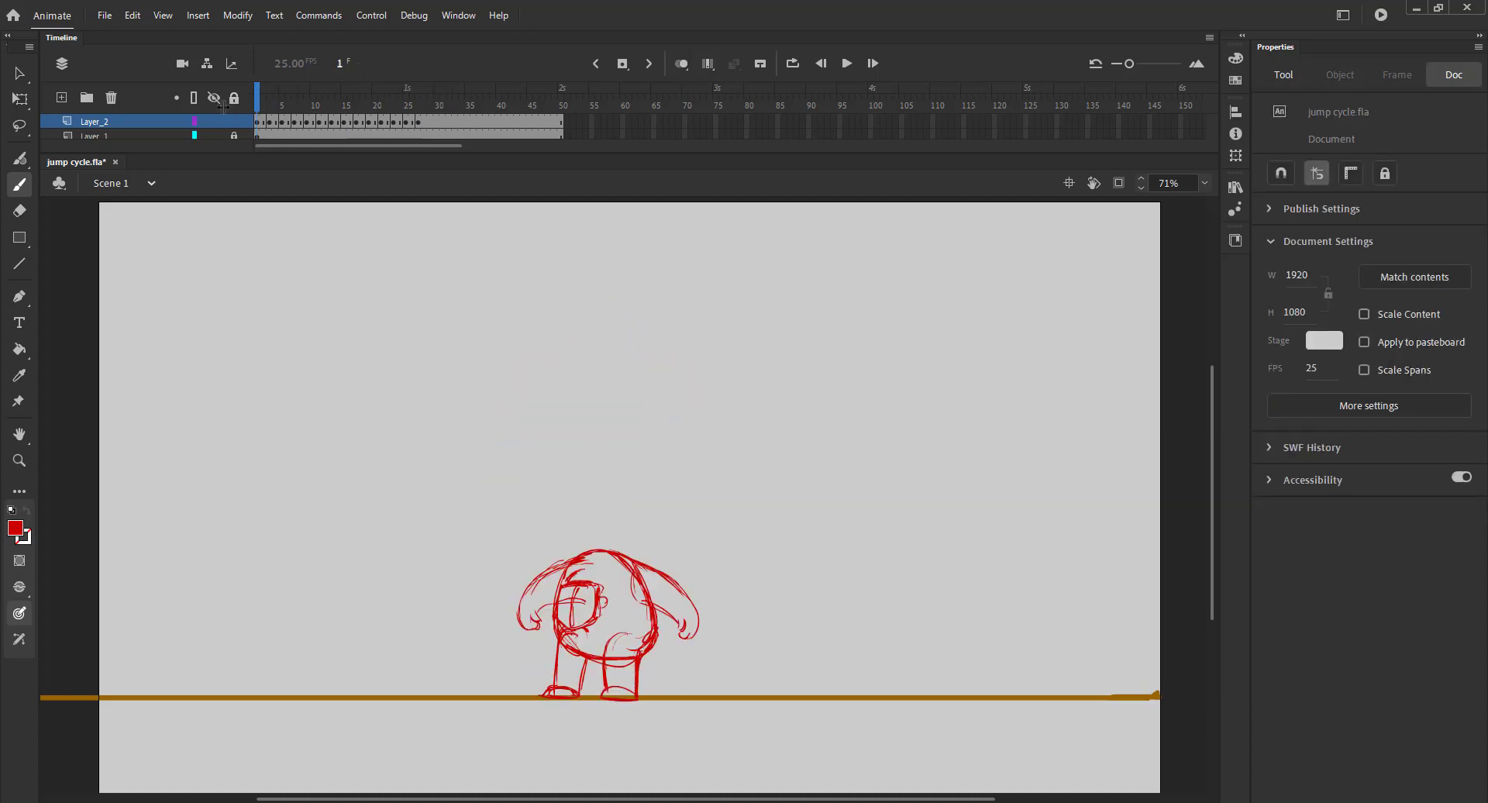
pyautogui.press('Return')
# - Select the surplus frames from frame 27 through frame 50 on both layers
pyautogui.click(419, 124)
pyautogui.moveTo(418, 124); pyautogui.dragTo(571, 146)
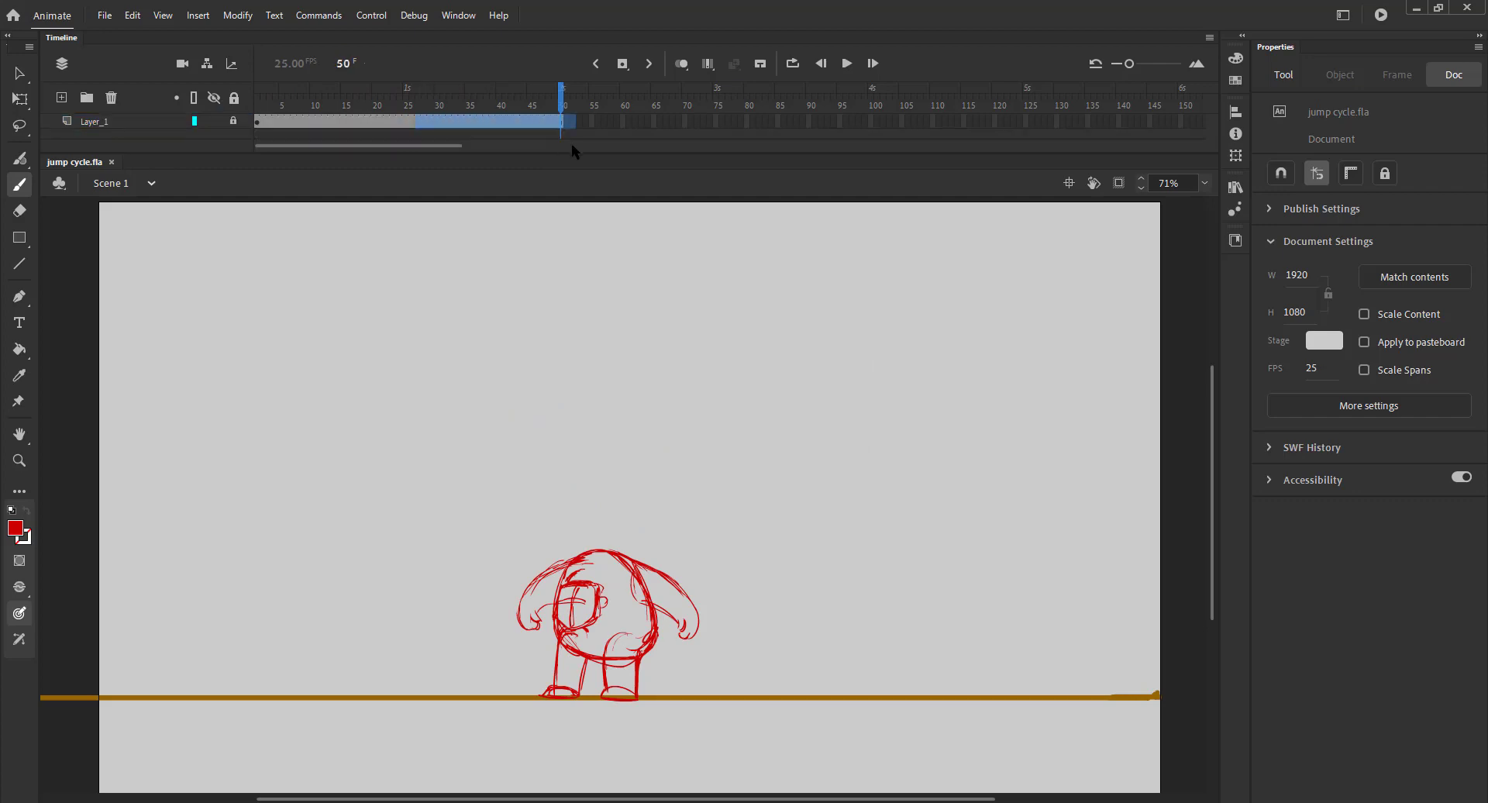